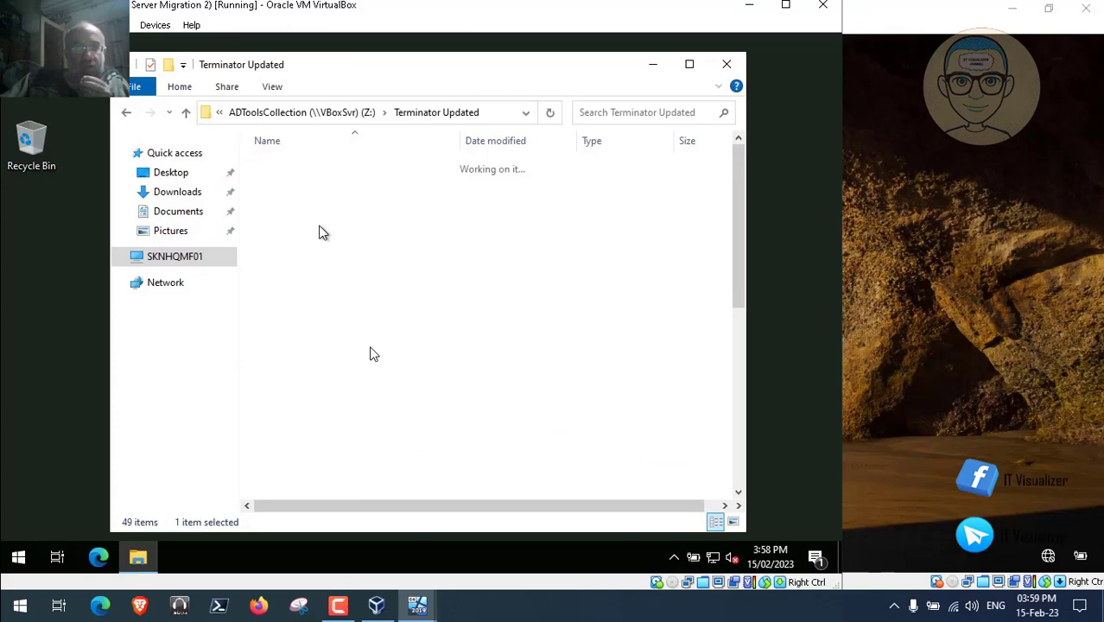
Copy the FileServerMigrate2 script from the share's SKNHQMF01 folder into Data (D:)
{"action": "double_click", "coordinate": [315, 270]}
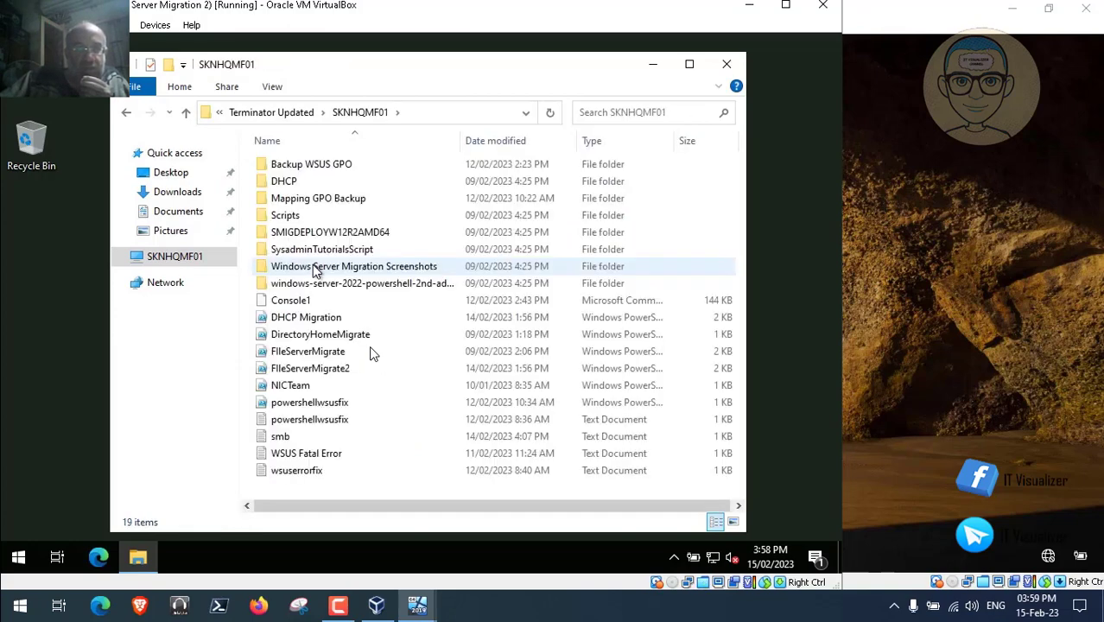
{"action": "left_click", "coordinate": [328, 371]}
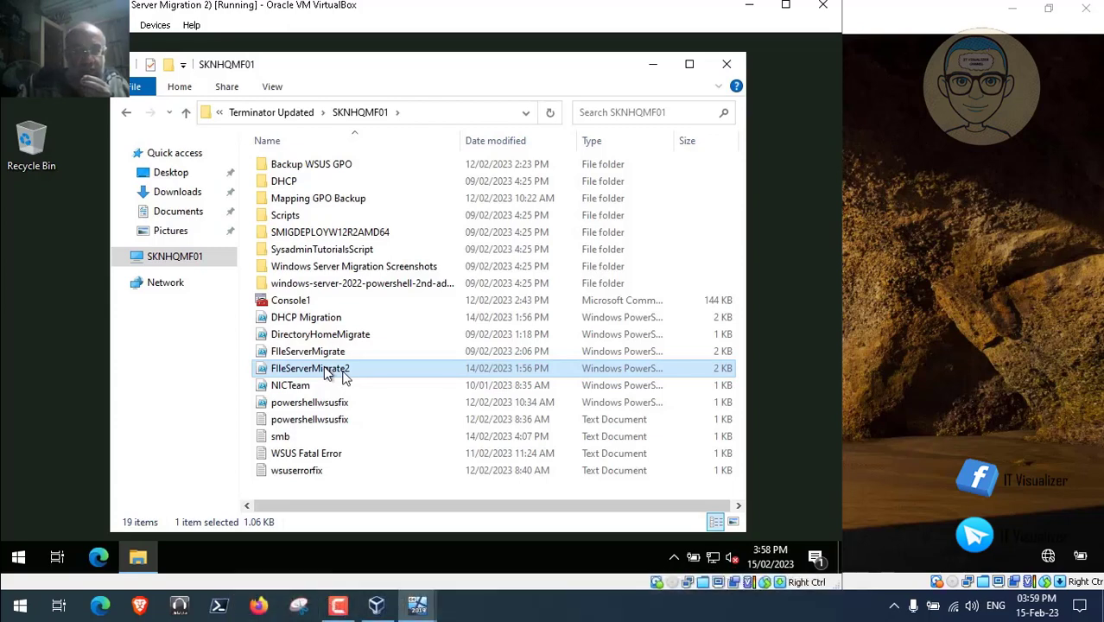
{"action": "right_click", "coordinate": [324, 367]}
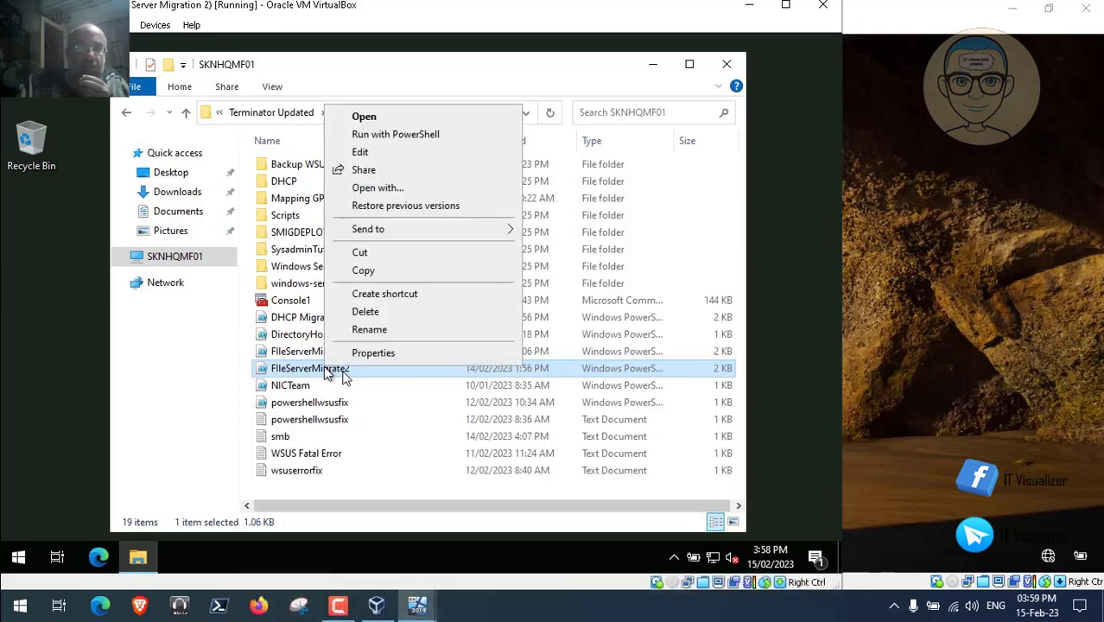
{"action": "left_click", "coordinate": [367, 271]}
{"action": "left_click", "coordinate": [184, 263]}
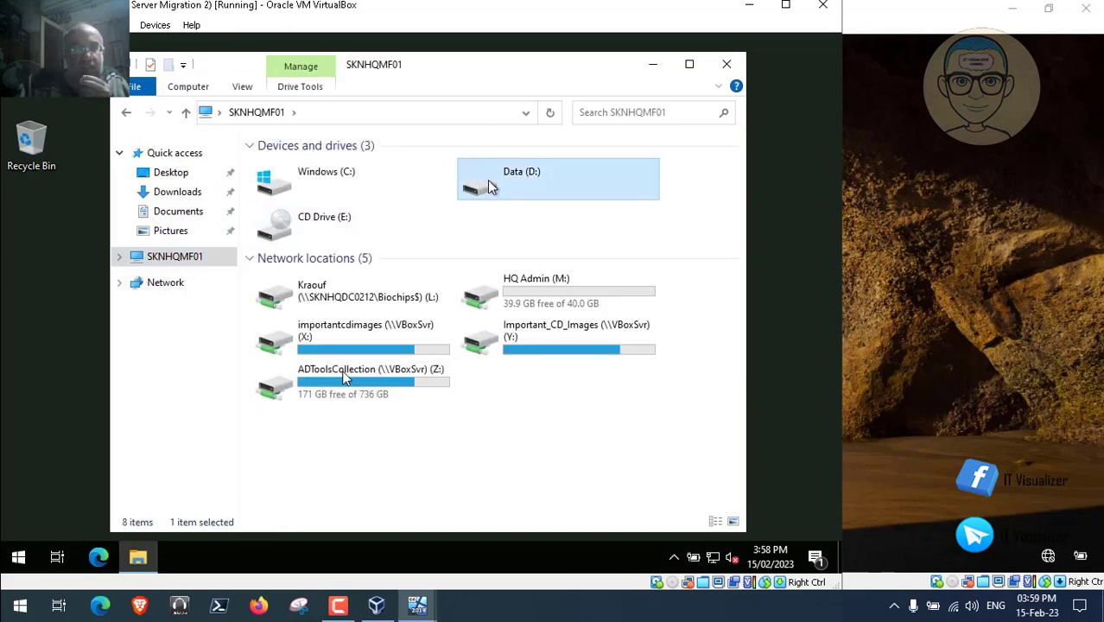
{"action": "double_click", "coordinate": [473, 182]}
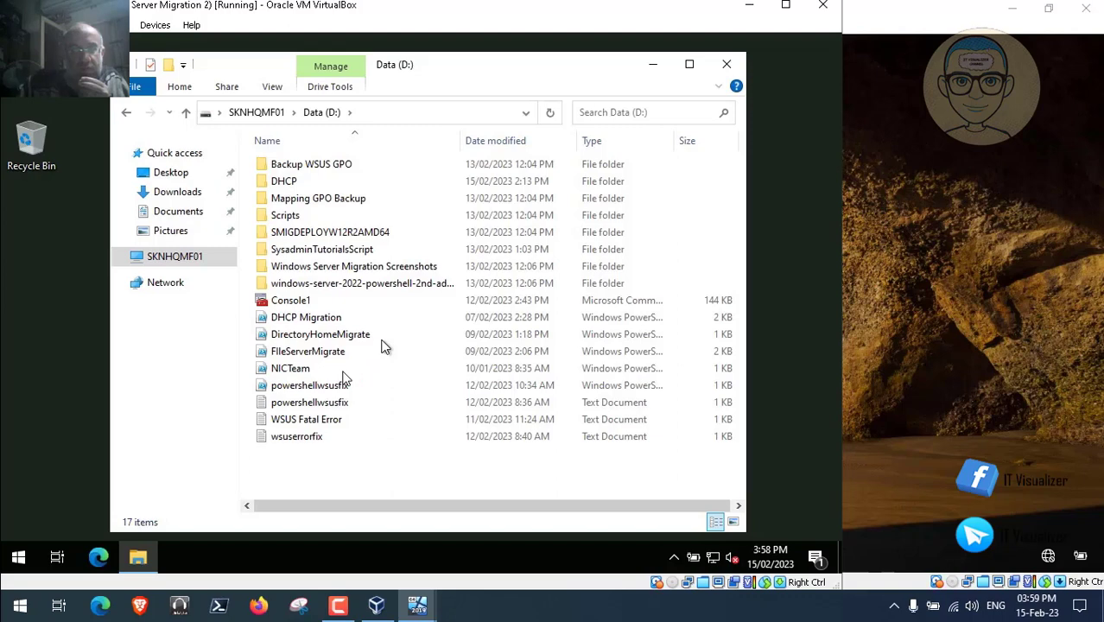
{"action": "right_click", "coordinate": [385, 345]}
{"action": "left_click", "coordinate": [360, 356]}
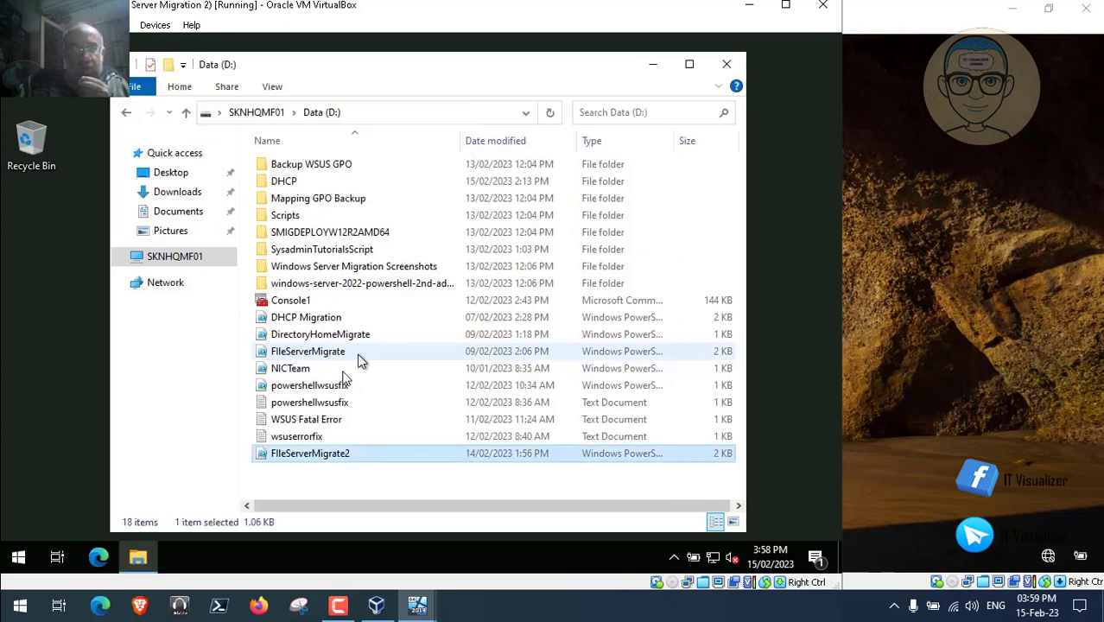
Open the pasted FileServerMigrate2 script for editing and minimize Explorer
{"action": "right_click", "coordinate": [336, 460]}
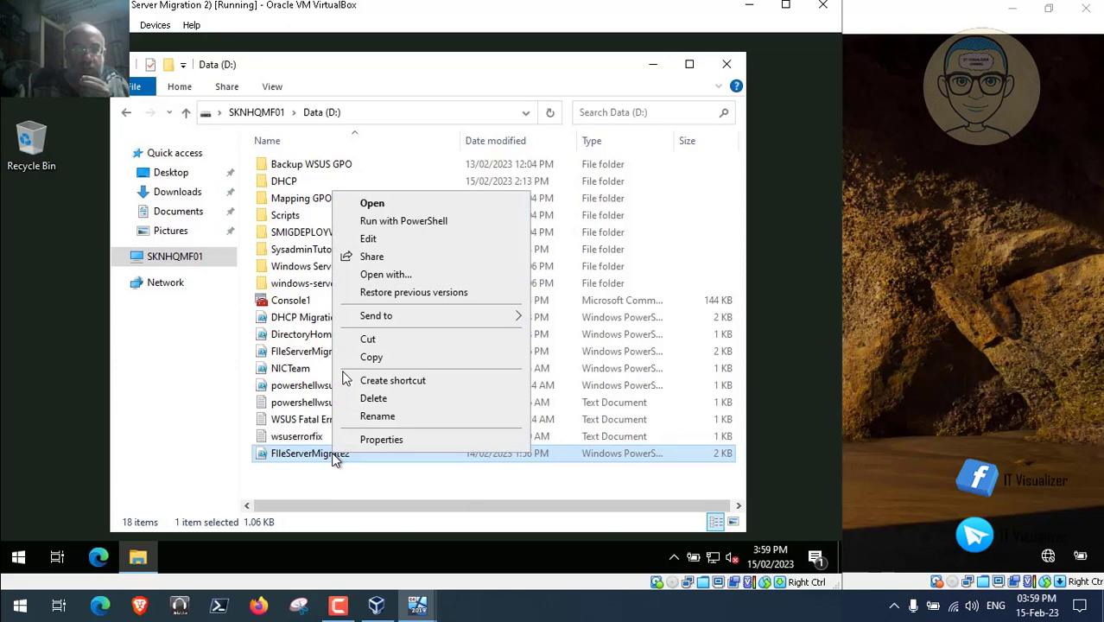
{"action": "left_click", "coordinate": [403, 242]}
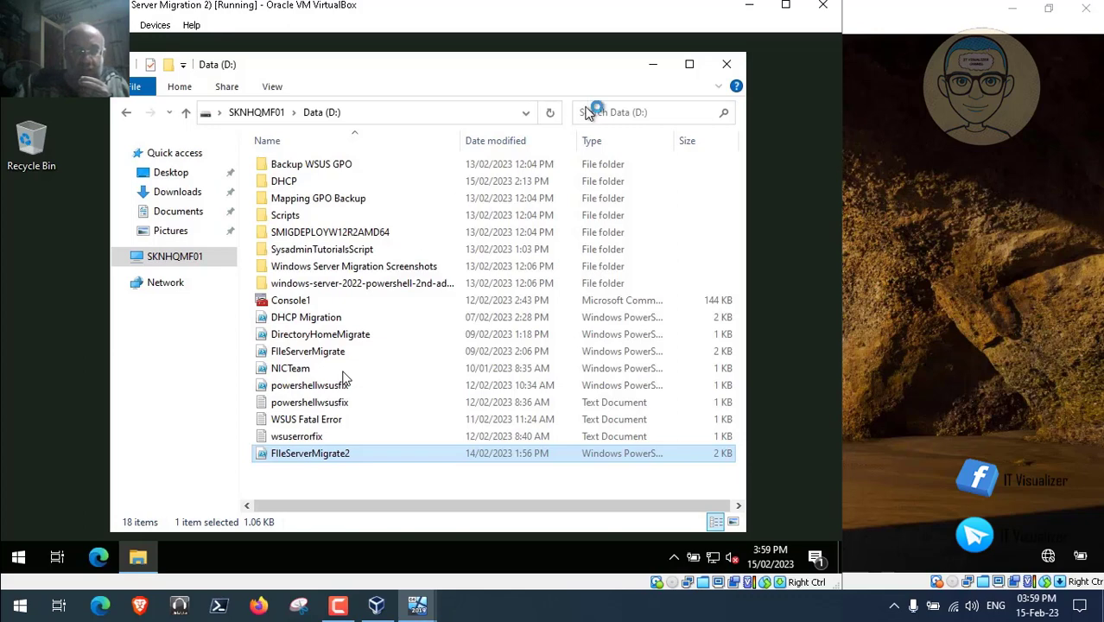
{"action": "left_click", "coordinate": [653, 66]}
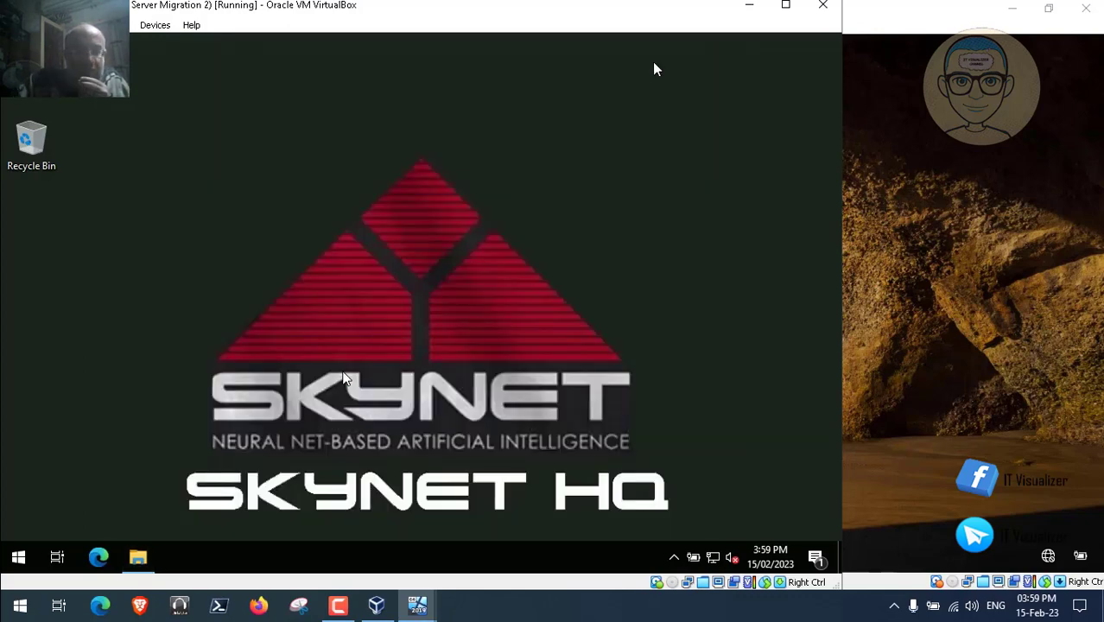
Launch Windows PowerShell as administrator from its Start menu tile
{"action": "left_click", "coordinate": [19, 557]}
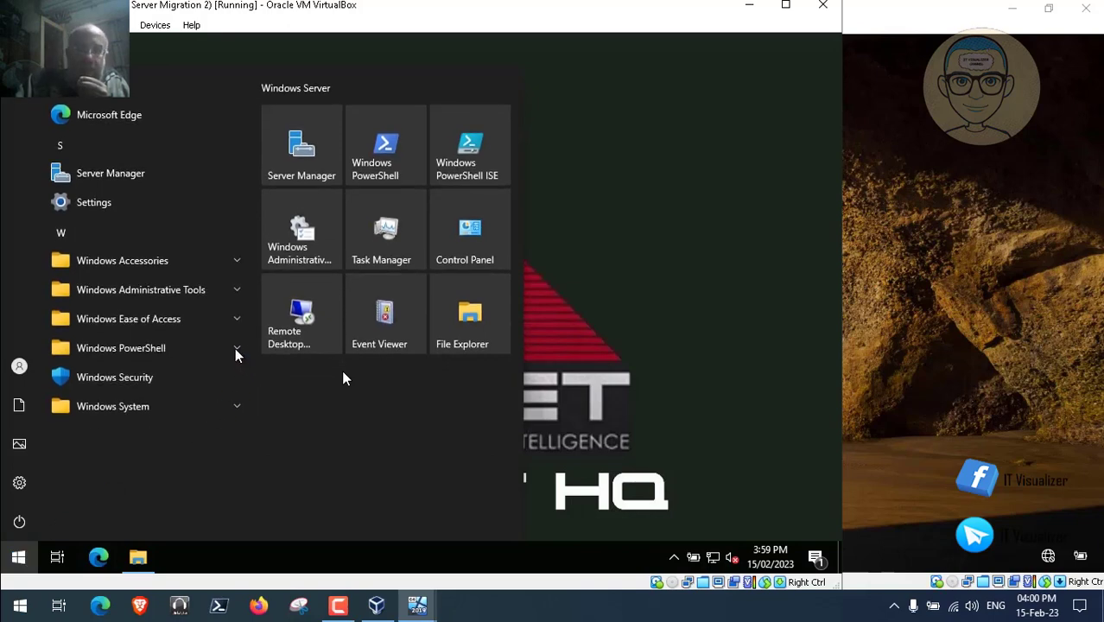
{"action": "left_click", "coordinate": [389, 164]}
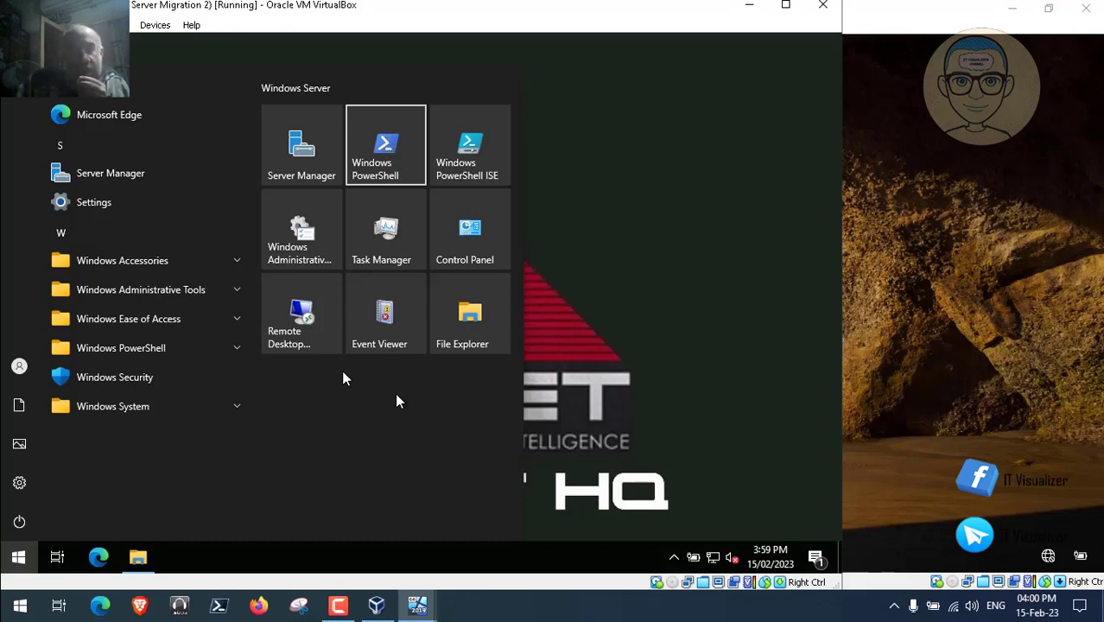
{"action": "left_click", "coordinate": [339, 607]}
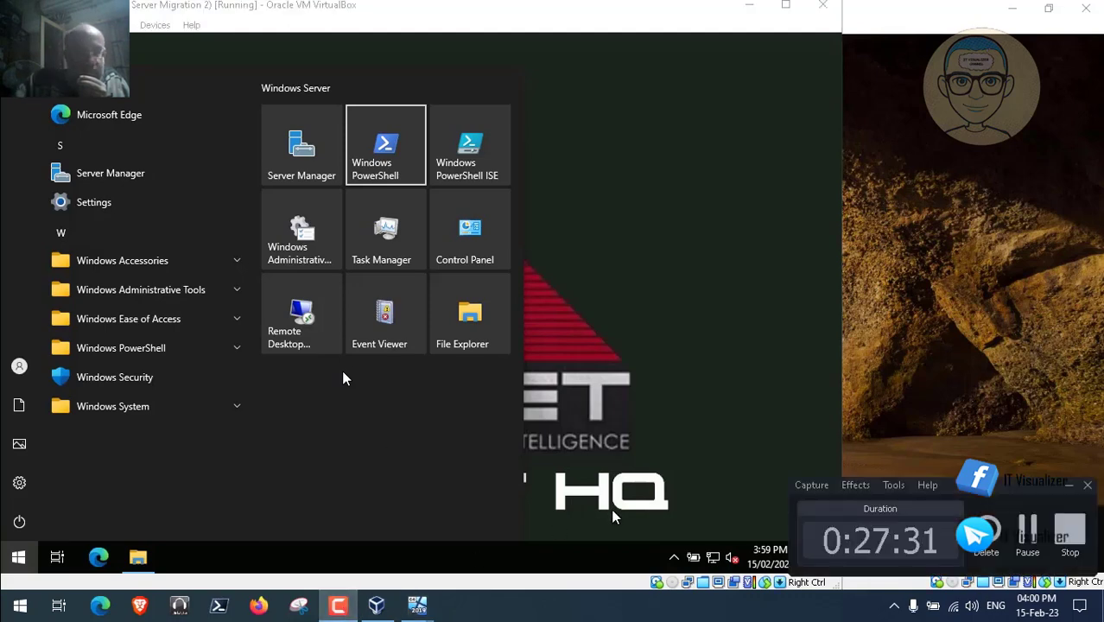
{"action": "right_click", "coordinate": [393, 164]}
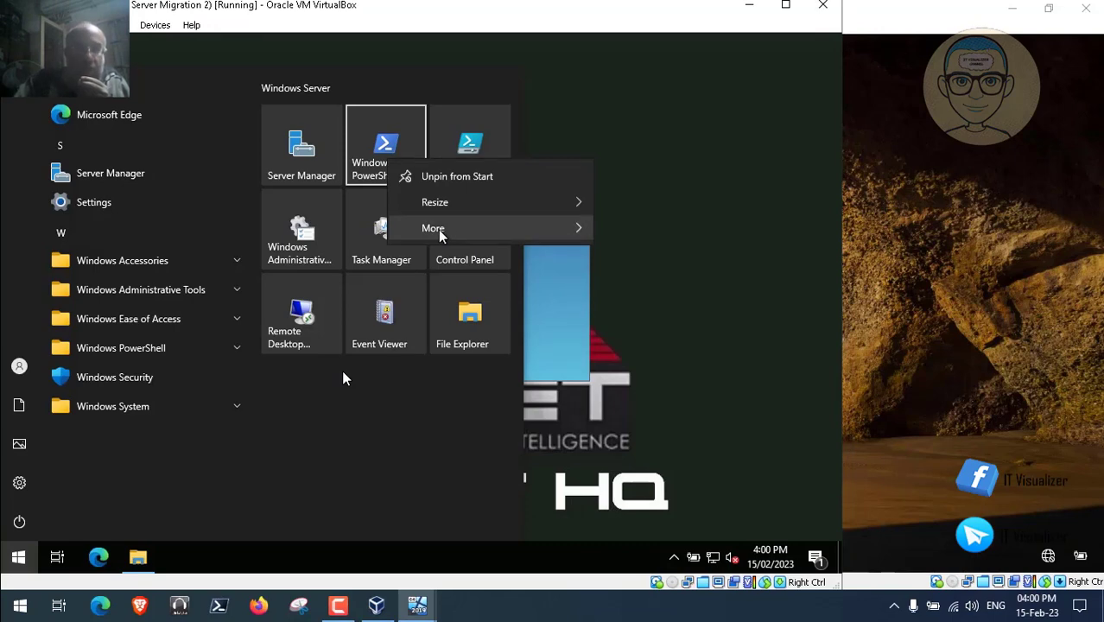
{"action": "mouse_move", "coordinate": [503, 239]}
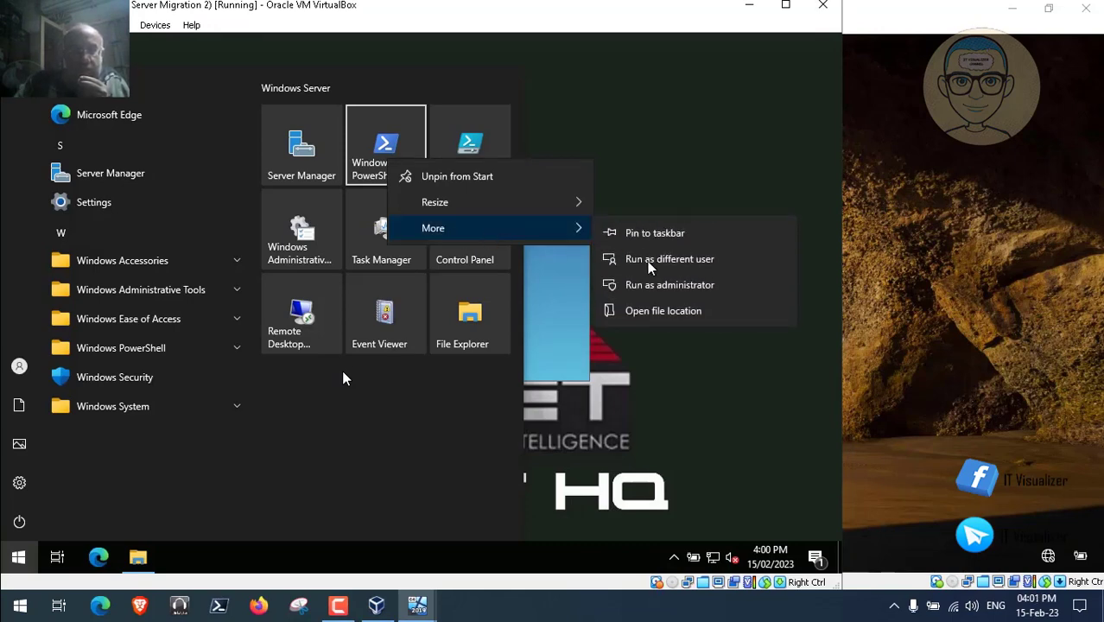
{"action": "left_click", "coordinate": [639, 284]}
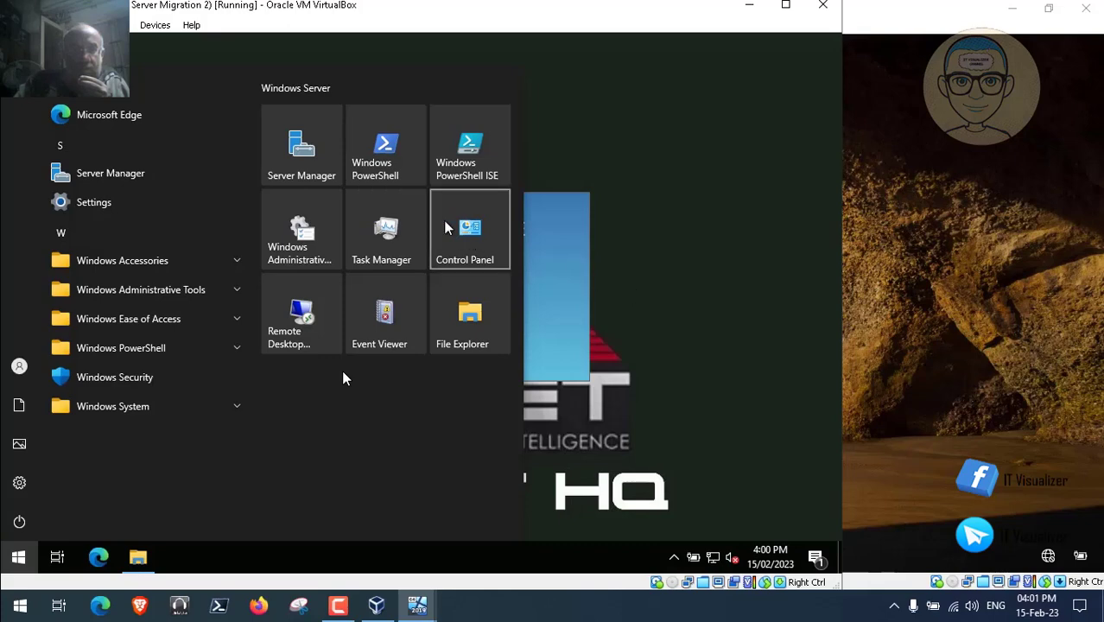
{"action": "left_click", "coordinate": [390, 168]}
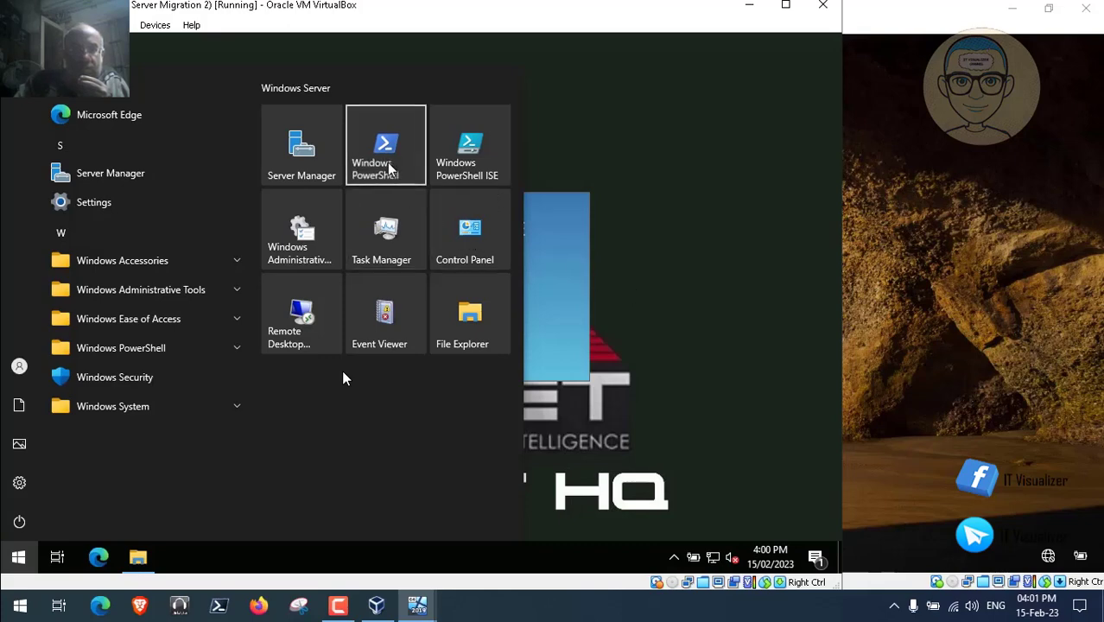
{"action": "right_click", "coordinate": [390, 169]}
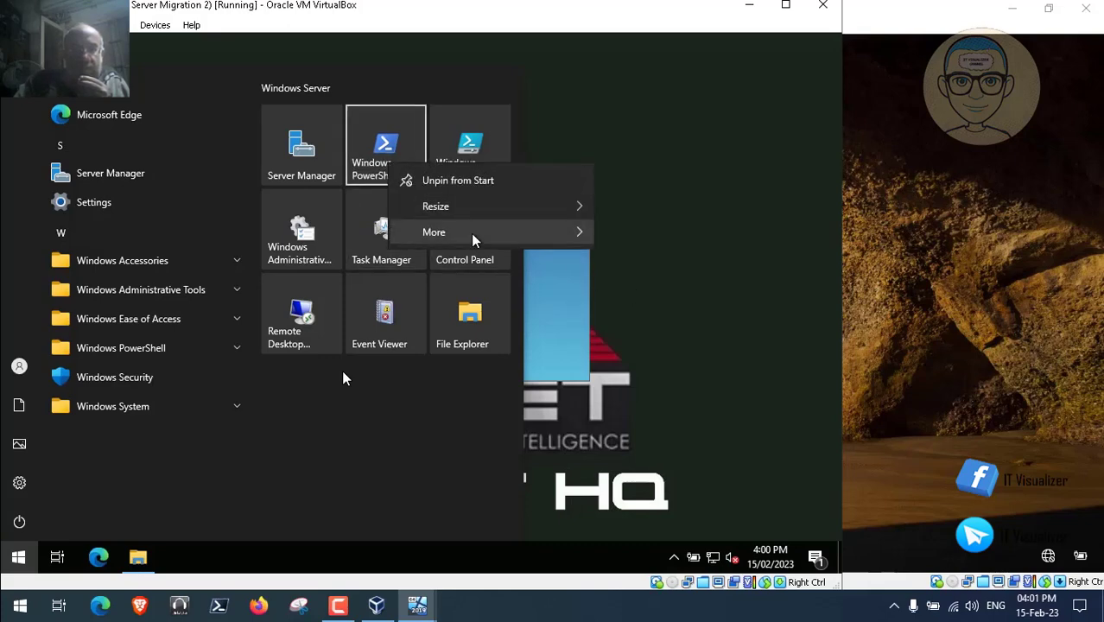
{"action": "mouse_move", "coordinate": [473, 239]}
{"action": "left_click", "coordinate": [677, 293]}
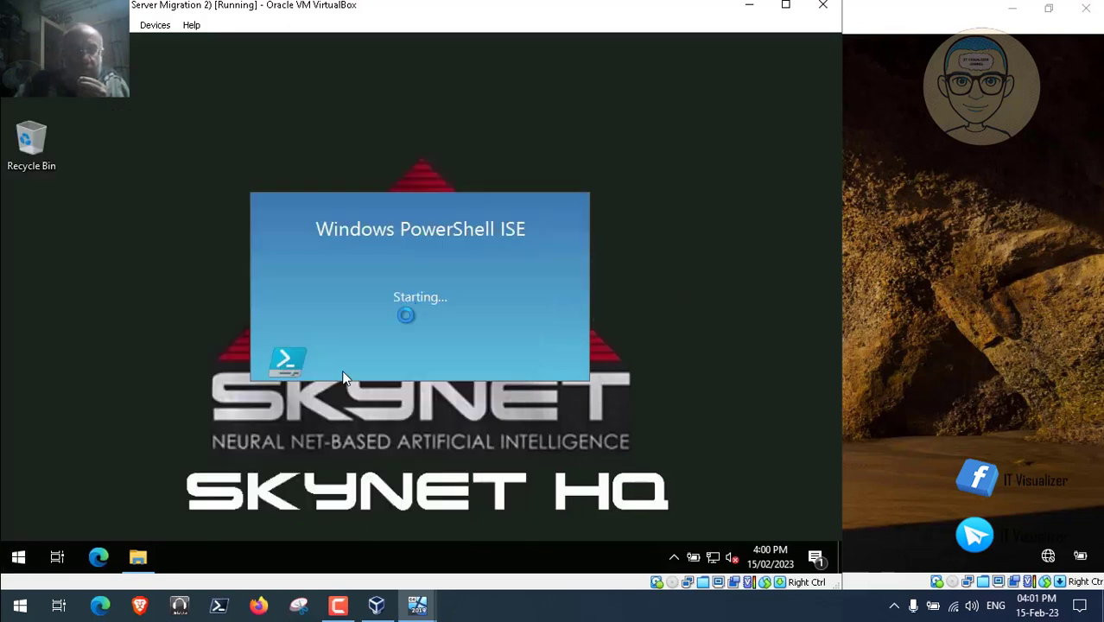
{"action": "left_click", "coordinate": [337, 605]}
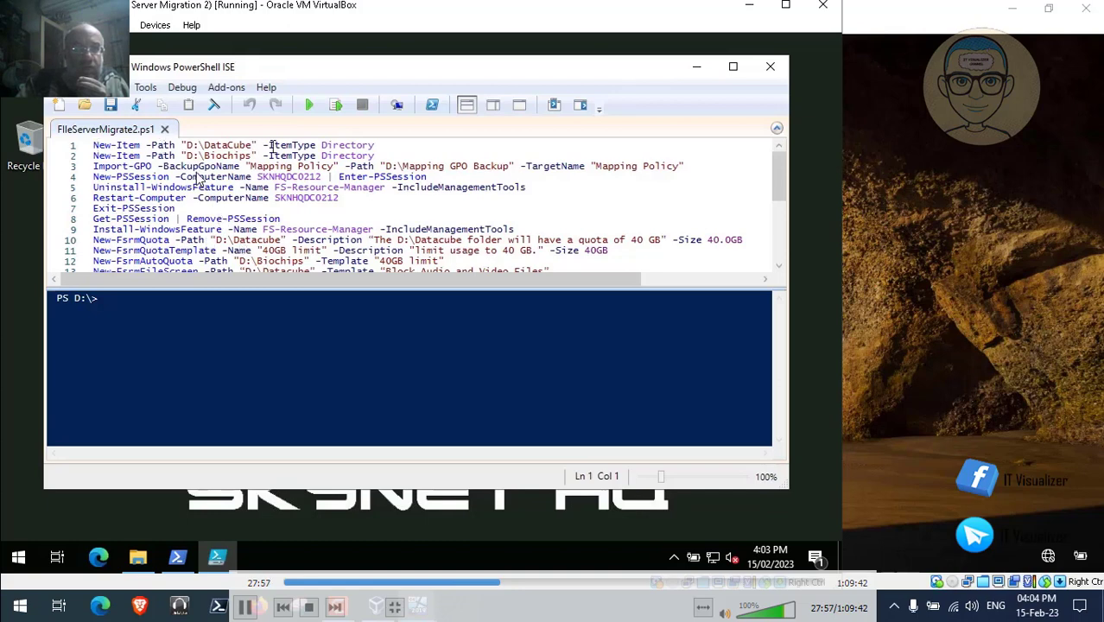
Run lines 1–2 of FileServerMigrate2.ps1, creating DataCube and Biochips on D:, then minimize ISE
{"action": "left_click", "coordinate": [377, 156], "text": "shift"}
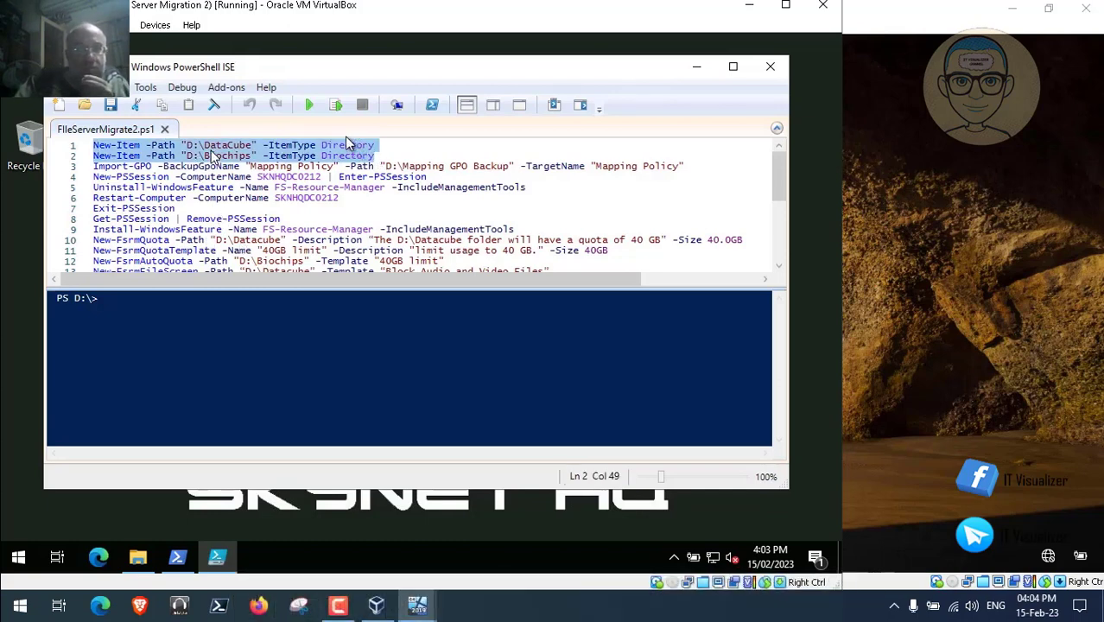
{"action": "left_click", "coordinate": [335, 105]}
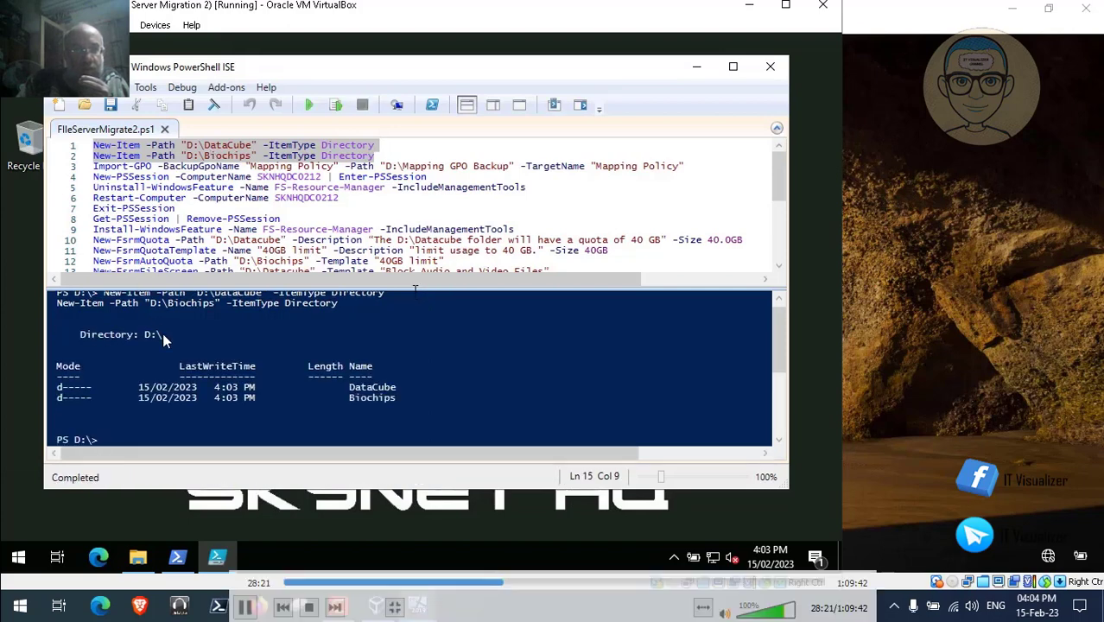
{"action": "left_click", "coordinate": [695, 68]}
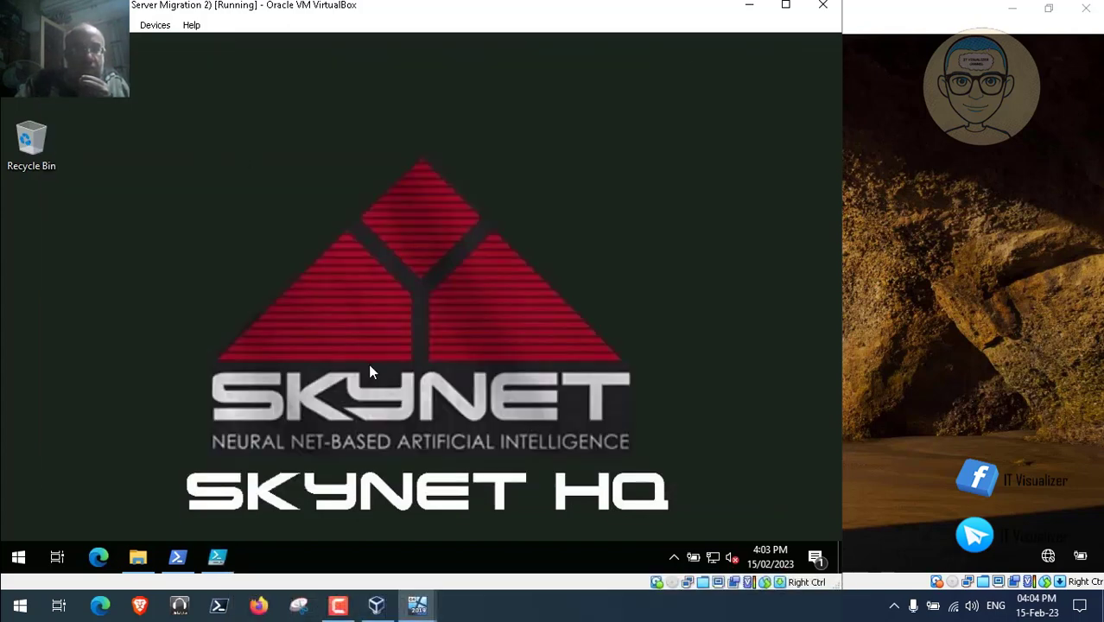
Open the Smig powershell commands note from D:\Windows Server Migration Screenshots in Notepad
{"action": "key", "text": "super+e"}
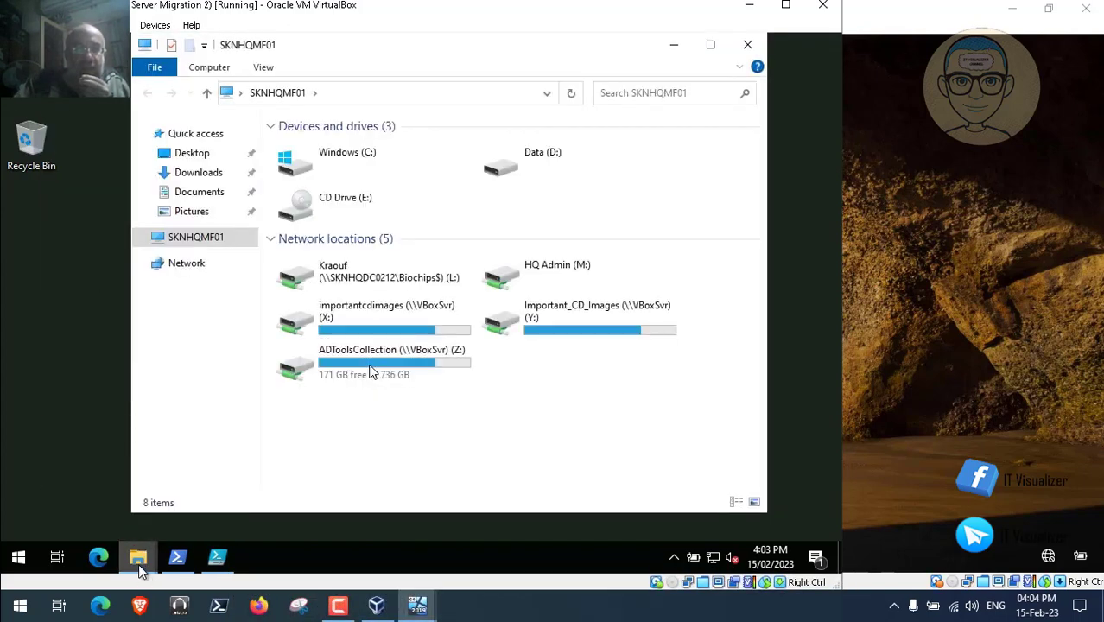
{"action": "mouse_move", "coordinate": [141, 563]}
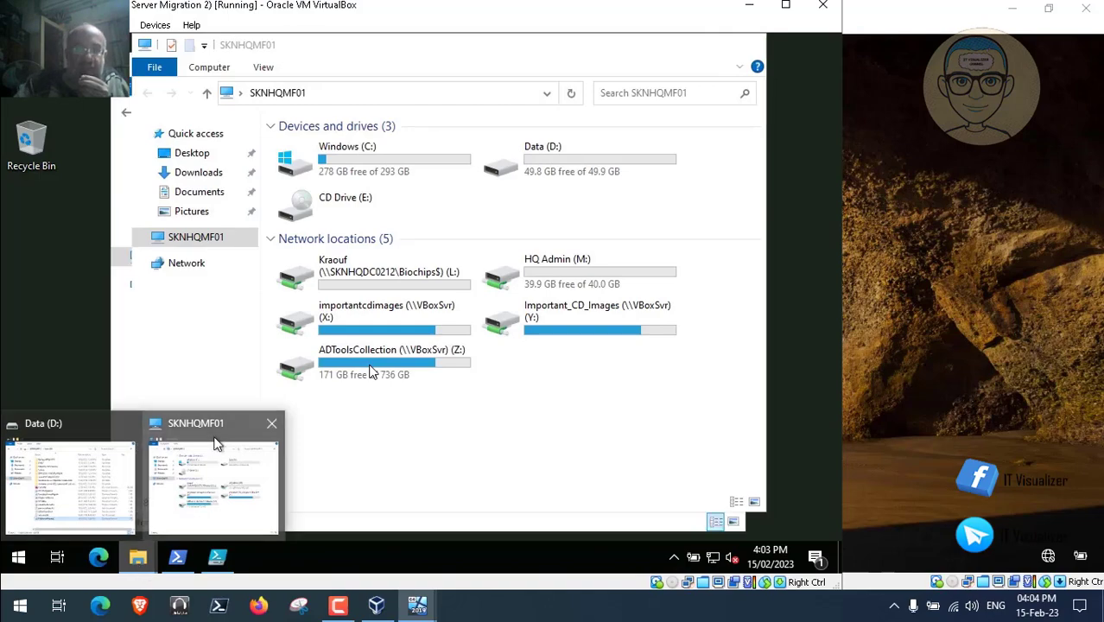
{"action": "left_click", "coordinate": [271, 427]}
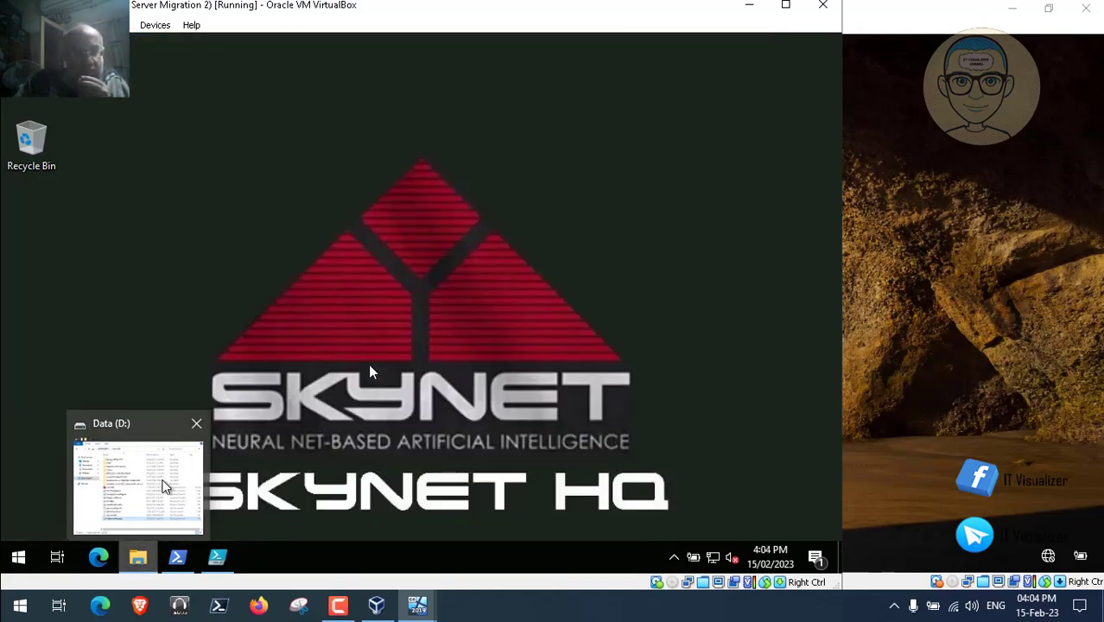
{"action": "left_click", "coordinate": [162, 482]}
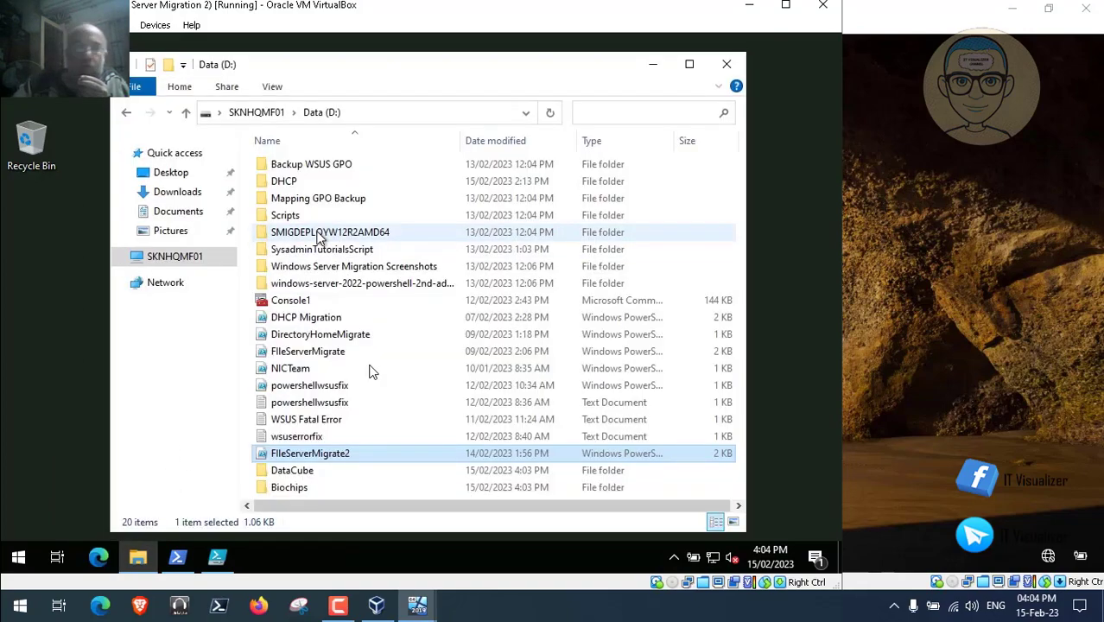
{"action": "double_click", "coordinate": [328, 266]}
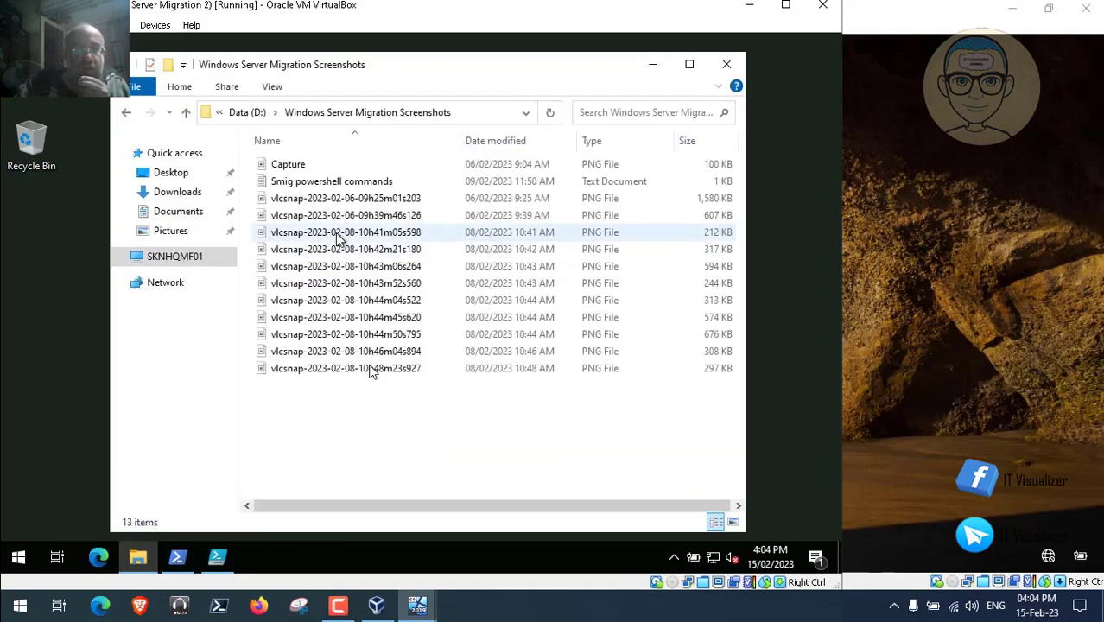
{"action": "left_click", "coordinate": [314, 184]}
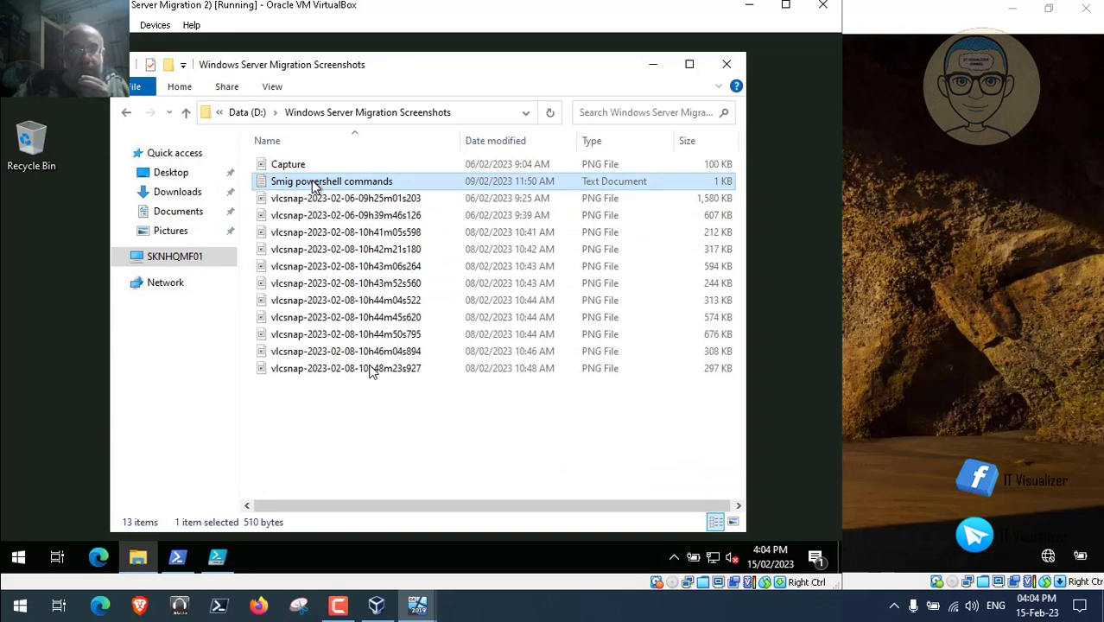
{"action": "double_click", "coordinate": [313, 185]}
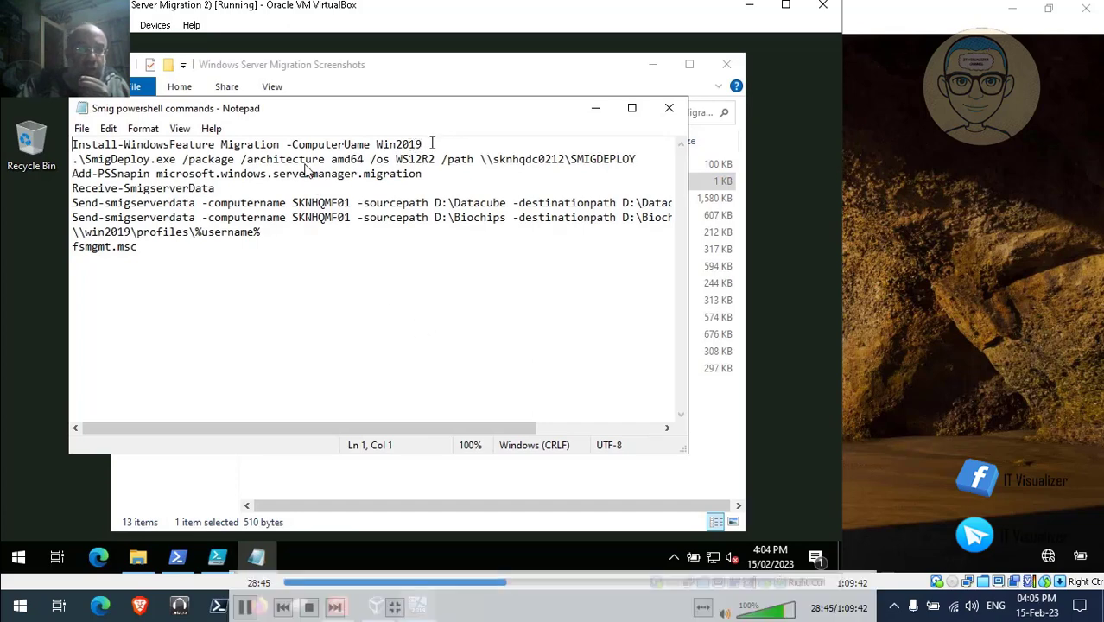
Fix the -ComputerName spelling and change its target from Win2019 to SKNHQMF01
{"action": "left_click", "coordinate": [350, 144]}
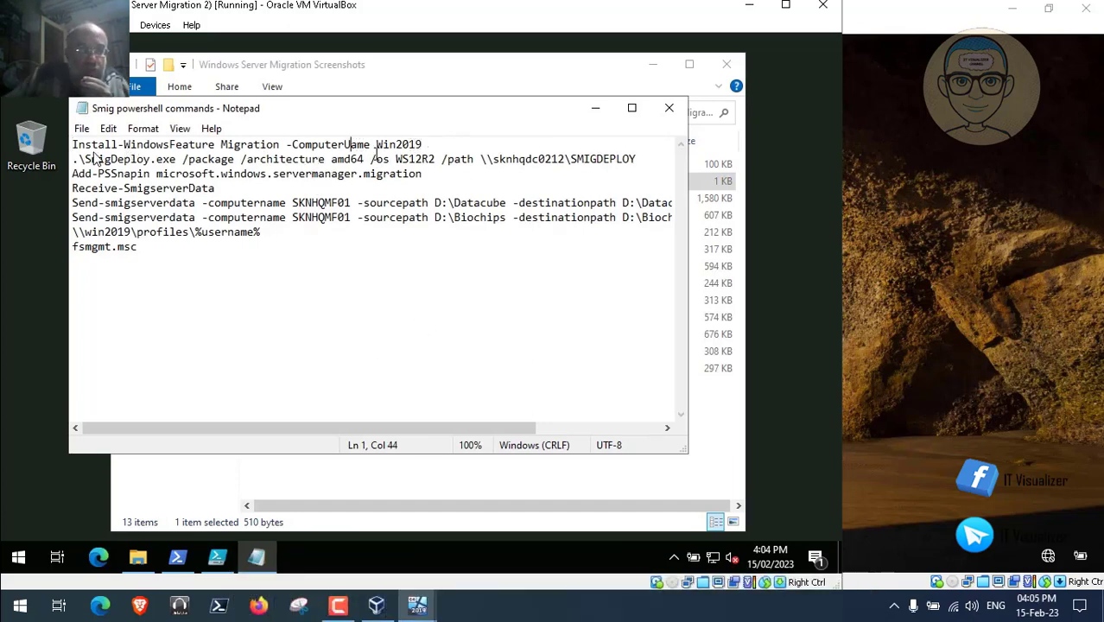
{"action": "key", "text": "BackSpace"}
{"action": "type", "text": "n"}
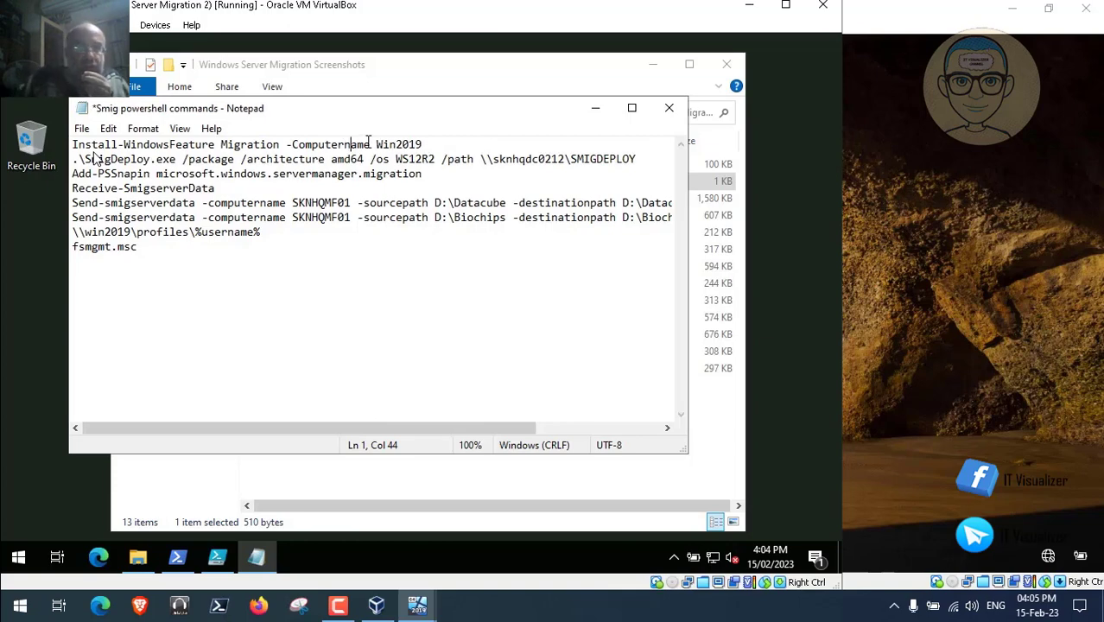
{"action": "left_click", "coordinate": [423, 144]}
{"action": "key", "text": "BackSpace"}
{"action": "key", "text": "BackSpace"}
{"action": "key", "text": "BackSpace"}
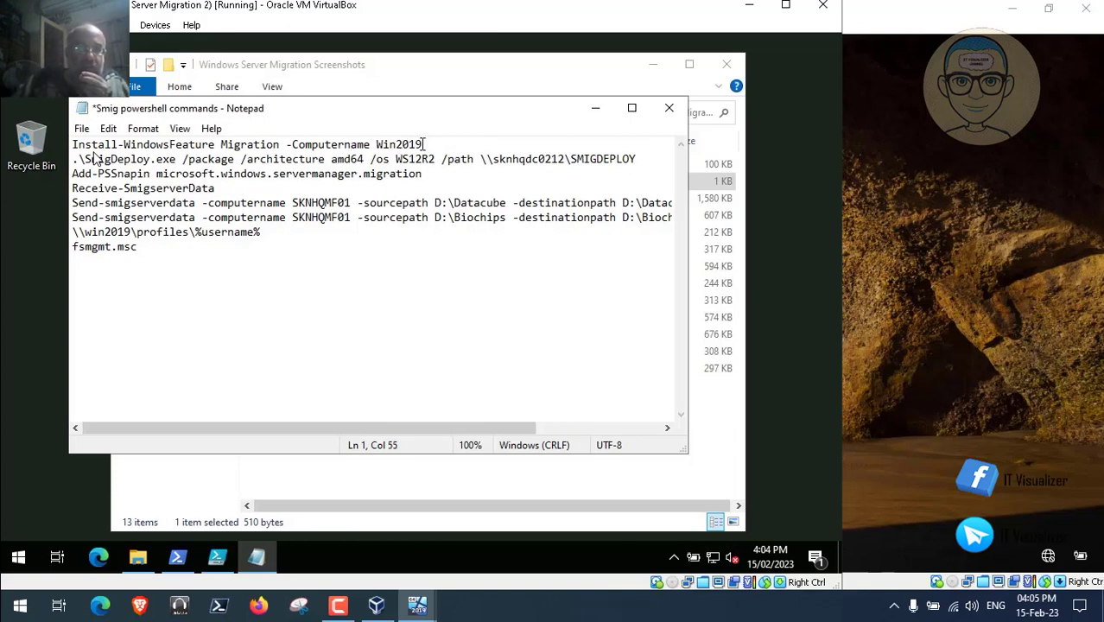
{"action": "key", "text": "BackSpace"}
{"action": "key", "text": "BackSpace"}
{"action": "key", "text": "BackSpace"}
{"action": "key", "text": "BackSpace"}
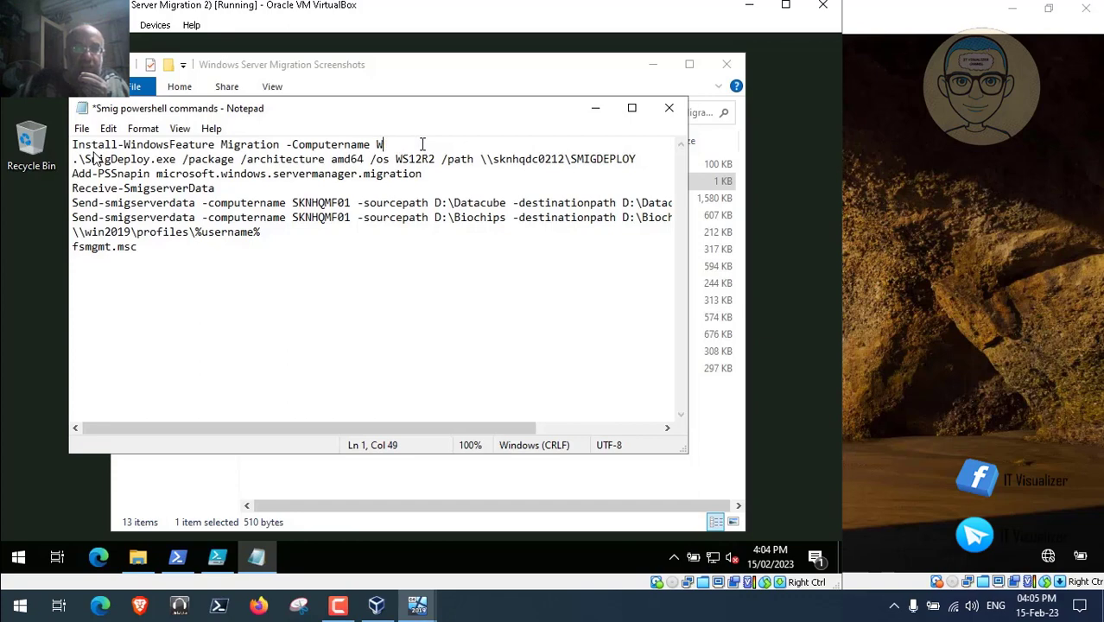
{"action": "type", "text": "SKNHQMF0"}
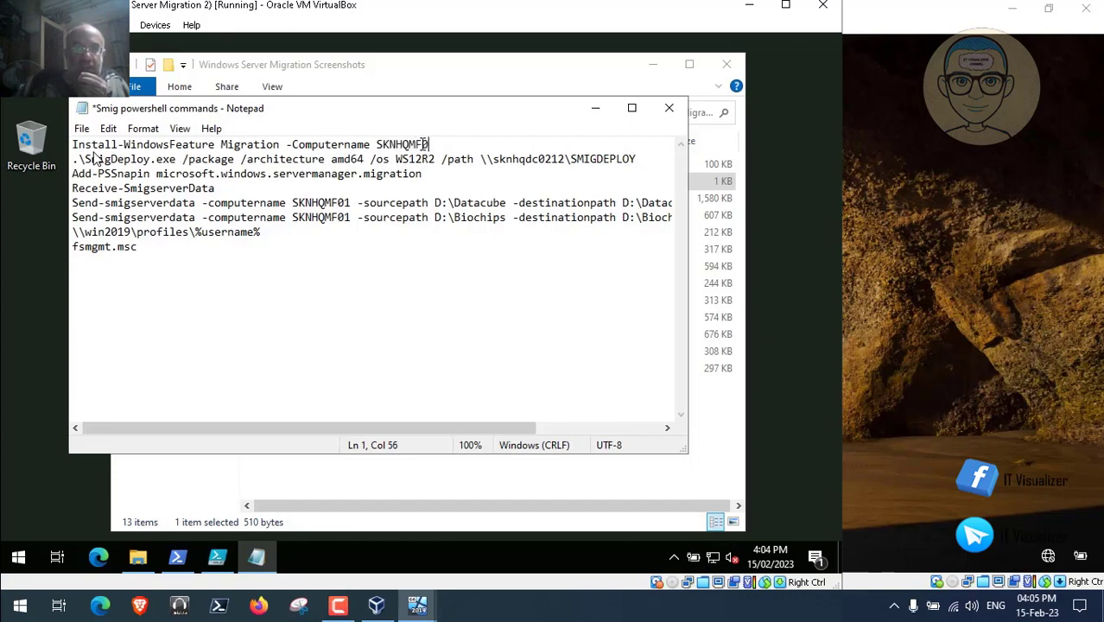
{"action": "type", "text": "1"}
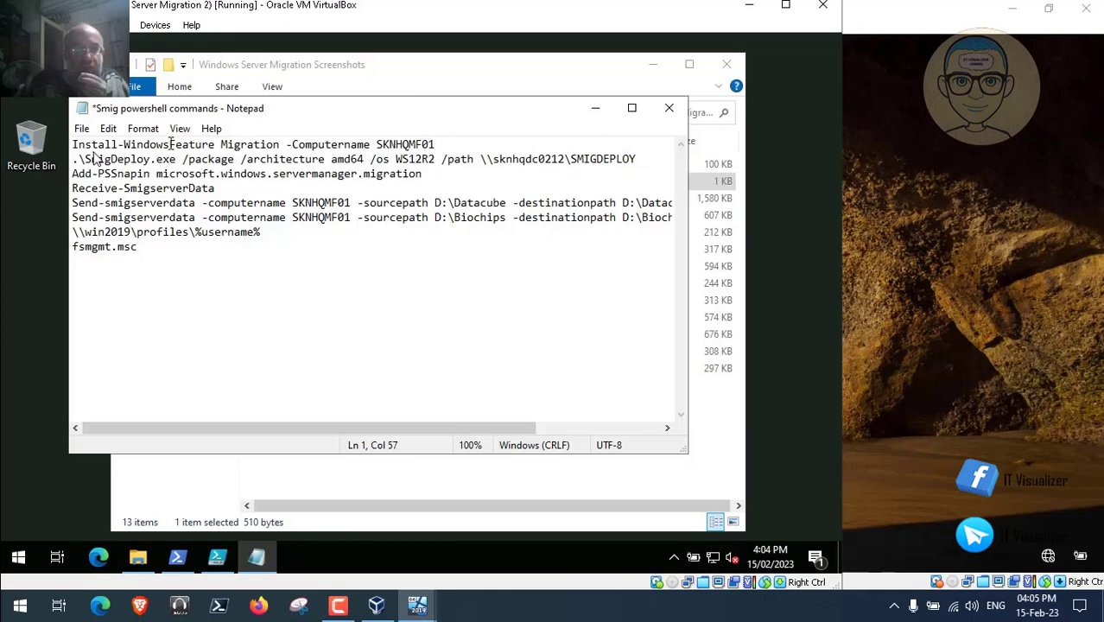
Save the command list and select the whole Install-WindowsFeature line
{"action": "left_click", "coordinate": [81, 128]}
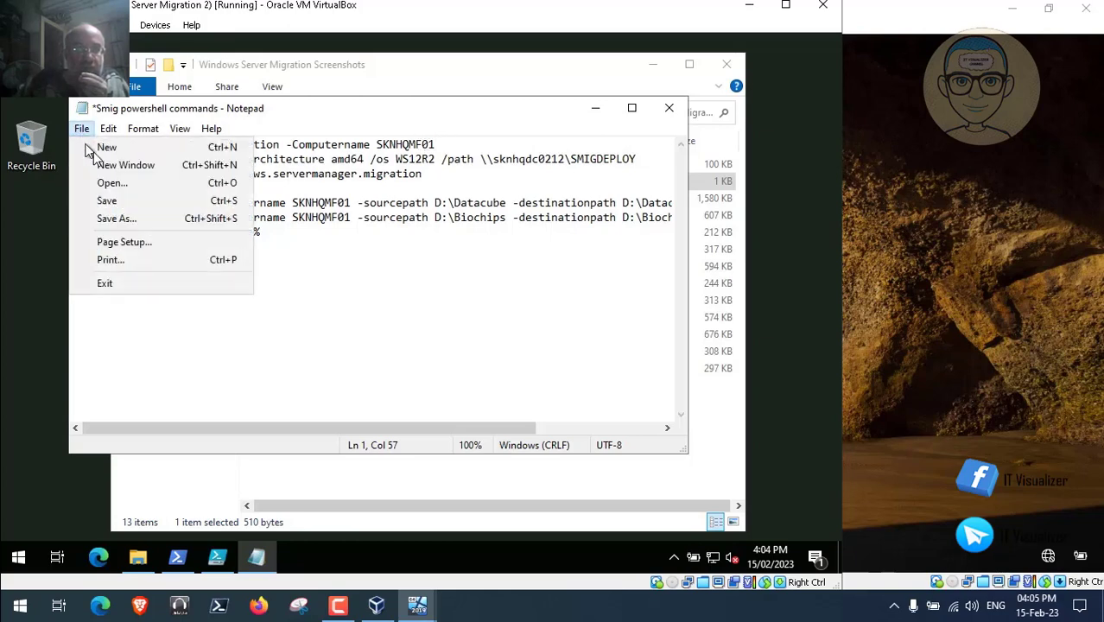
{"action": "left_click", "coordinate": [106, 200]}
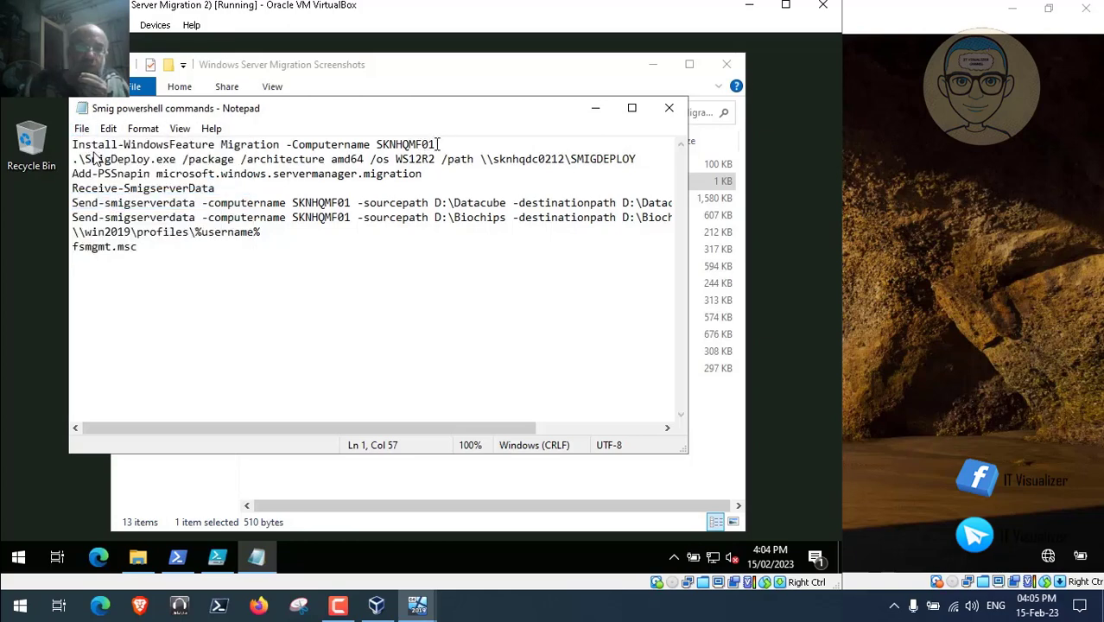
{"action": "left_click_drag", "start_coordinate": [439, 144], "coordinate": [72, 144]}
{"action": "key", "text": "ctrl+c"}
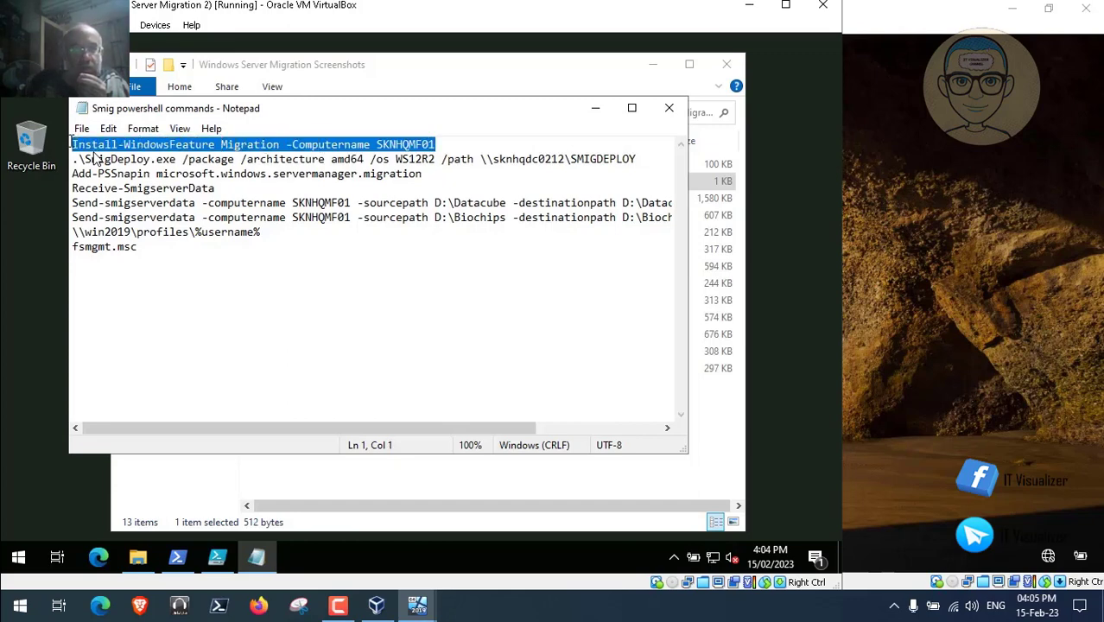
Paste the Install-WindowsFeature Migration -Computername SKNHQMF01 command into the PowerShell console
{"action": "left_click", "coordinate": [177, 557]}
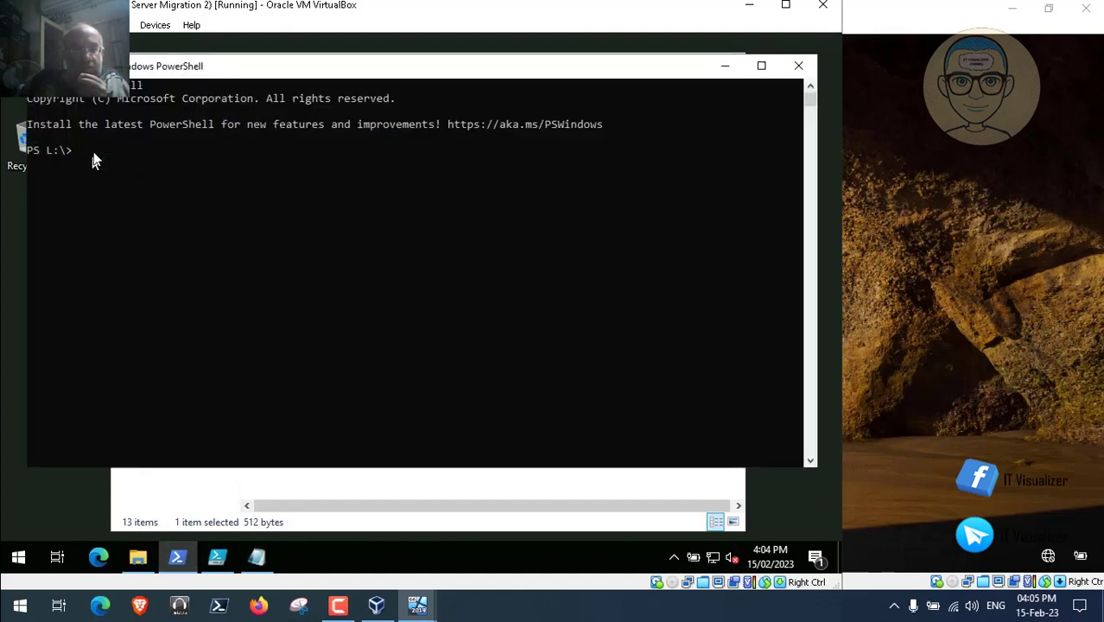
{"action": "key", "text": "ctrl+v"}
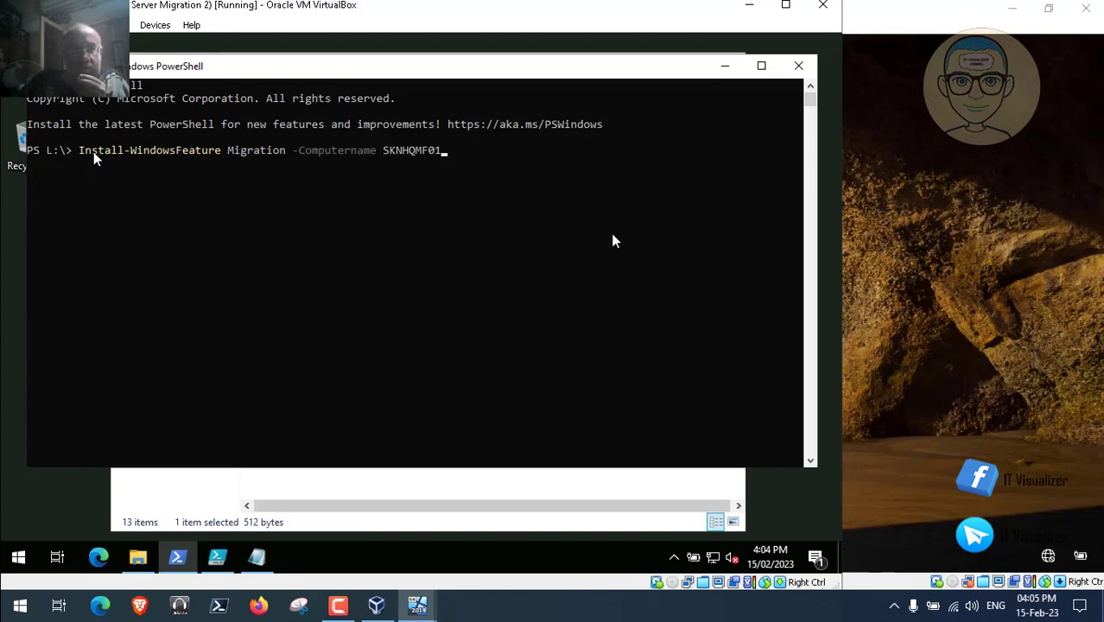
{"action": "left_click", "coordinate": [724, 67]}
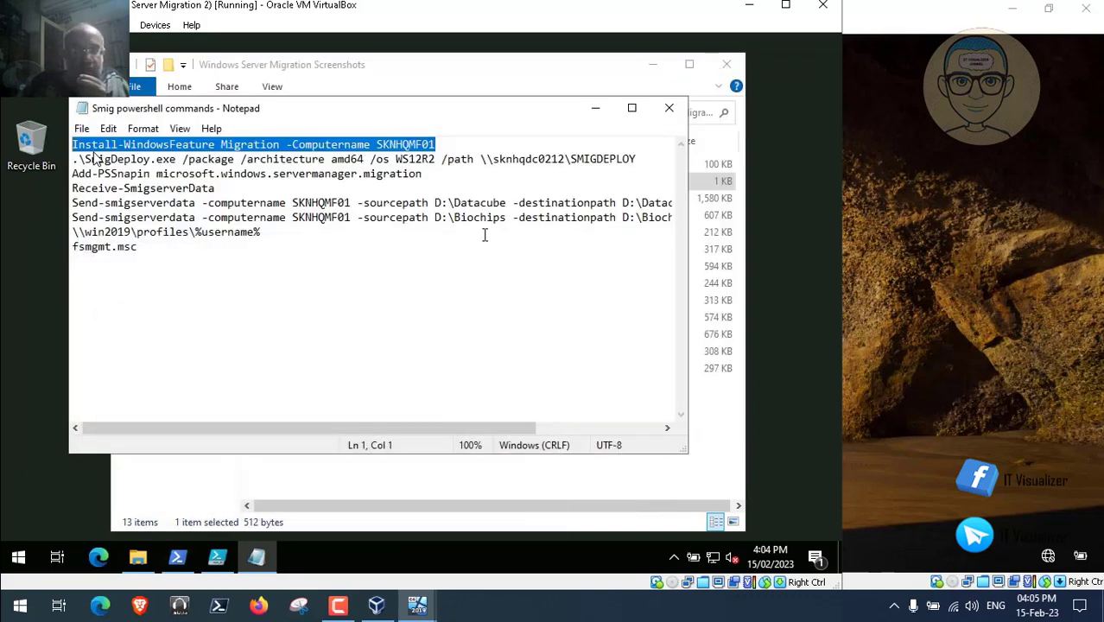
{"action": "left_click", "coordinate": [177, 557]}
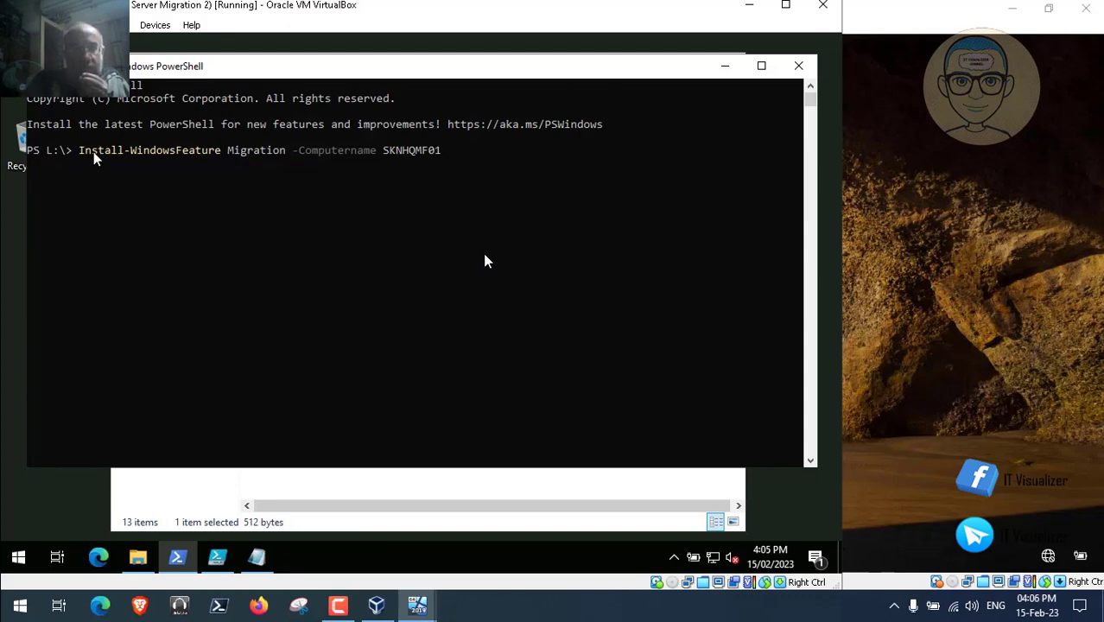
Confirm the install reports Success without a restart, and review the SmigDeploy line in the notes
{"action": "mouse_move", "coordinate": [93, 458]}
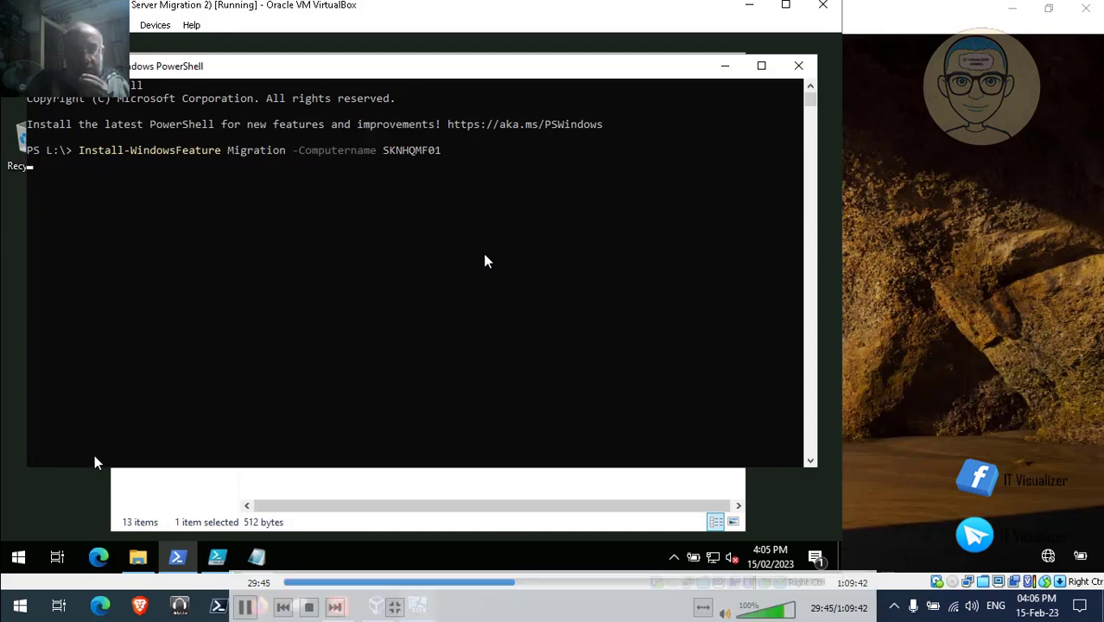
{"action": "left_click", "coordinate": [520, 583]}
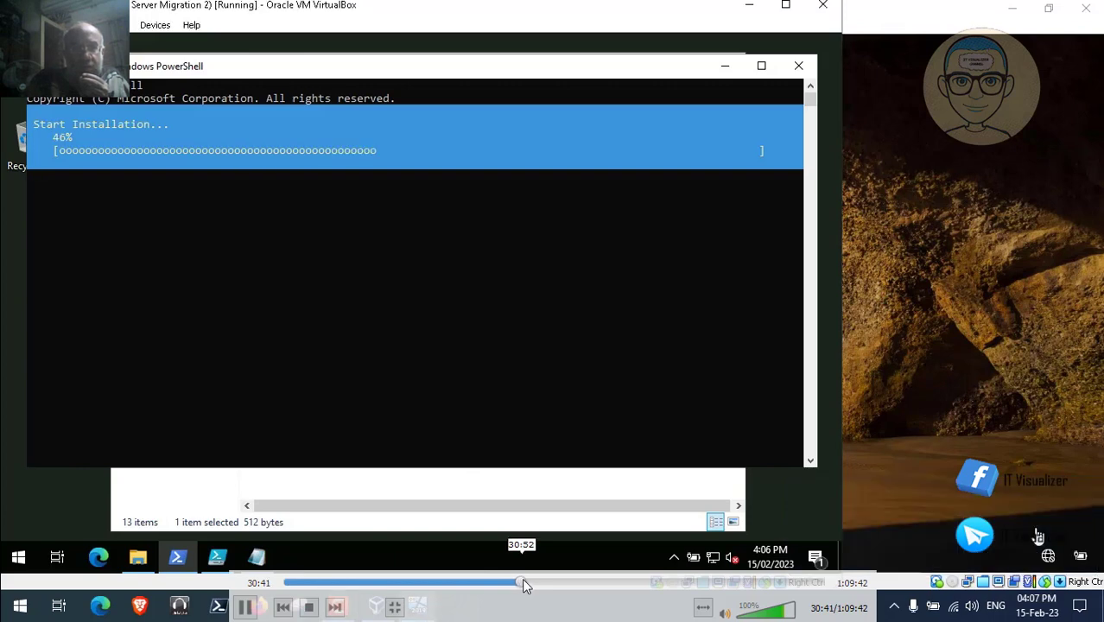
{"action": "left_click", "coordinate": [528, 584]}
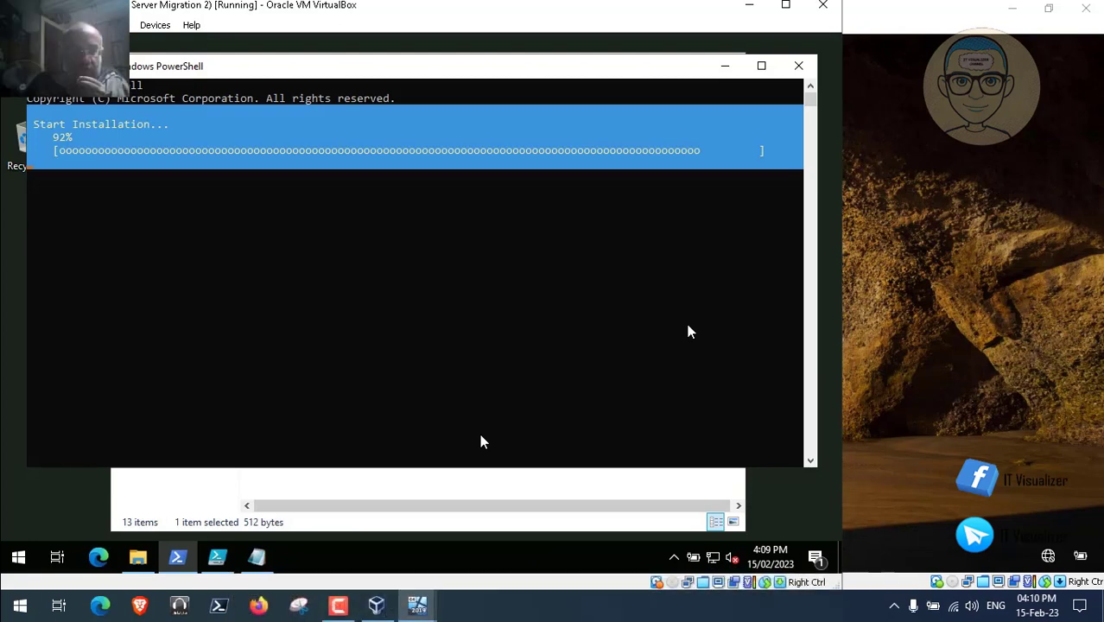
{"action": "left_click", "coordinate": [338, 604]}
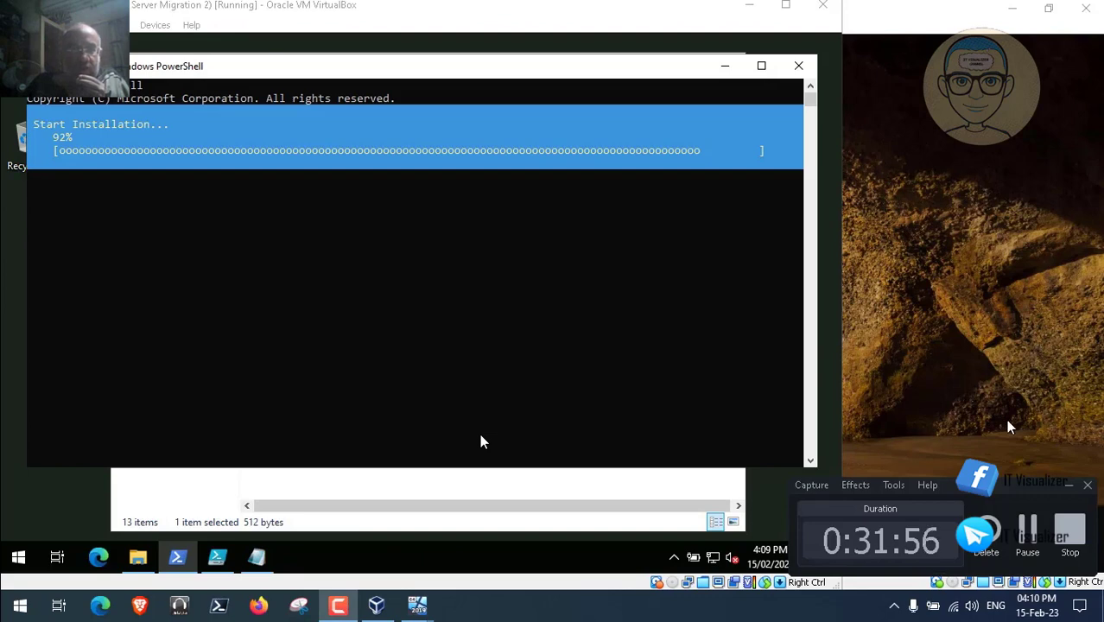
{"action": "left_click", "coordinate": [1026, 532]}
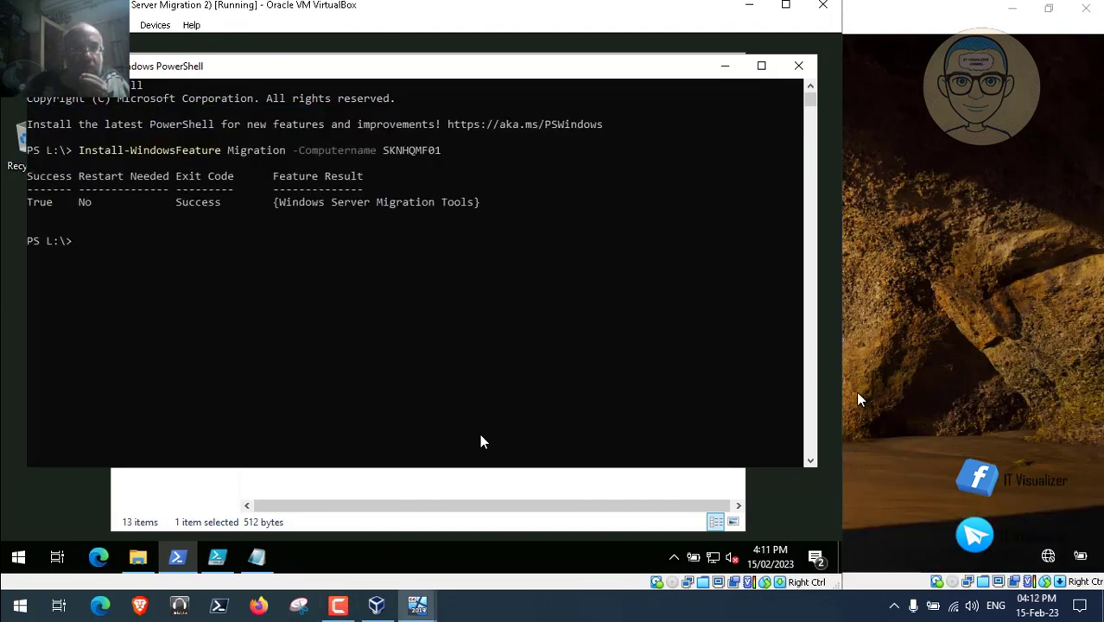
{"action": "left_click", "coordinate": [246, 607]}
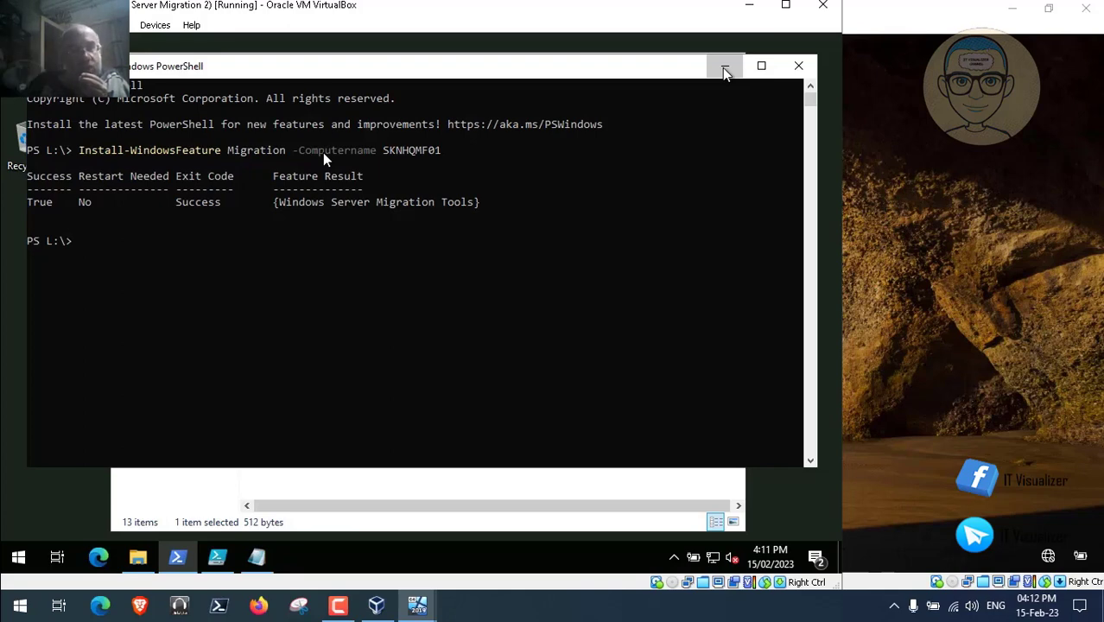
{"action": "mouse_move", "coordinate": [152, 429]}
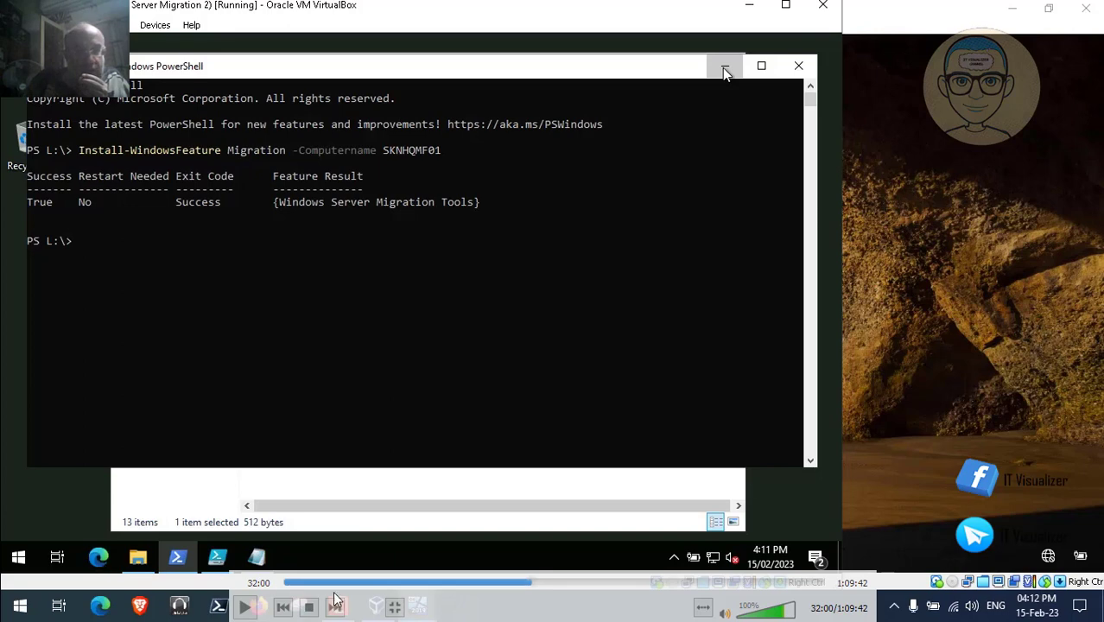
{"action": "left_click_drag", "start_coordinate": [544, 585], "coordinate": [565, 585]}
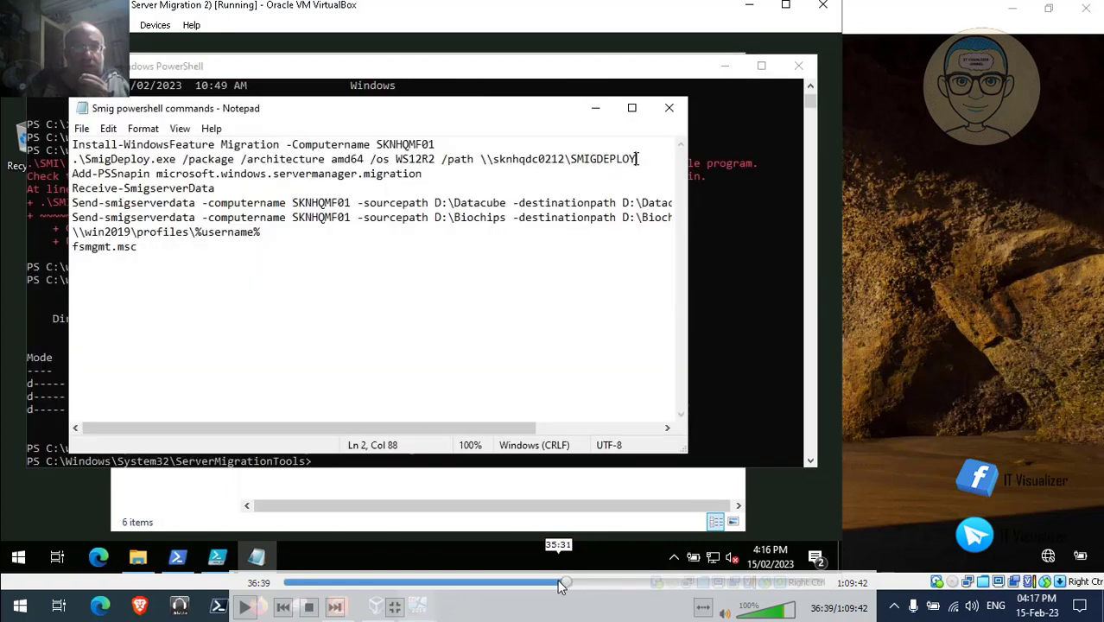
Find SmigDeploy in C:\Windows\System32\ServerMigrationTools and change PowerShell into that folder
{"action": "left_click", "coordinate": [559, 585]}
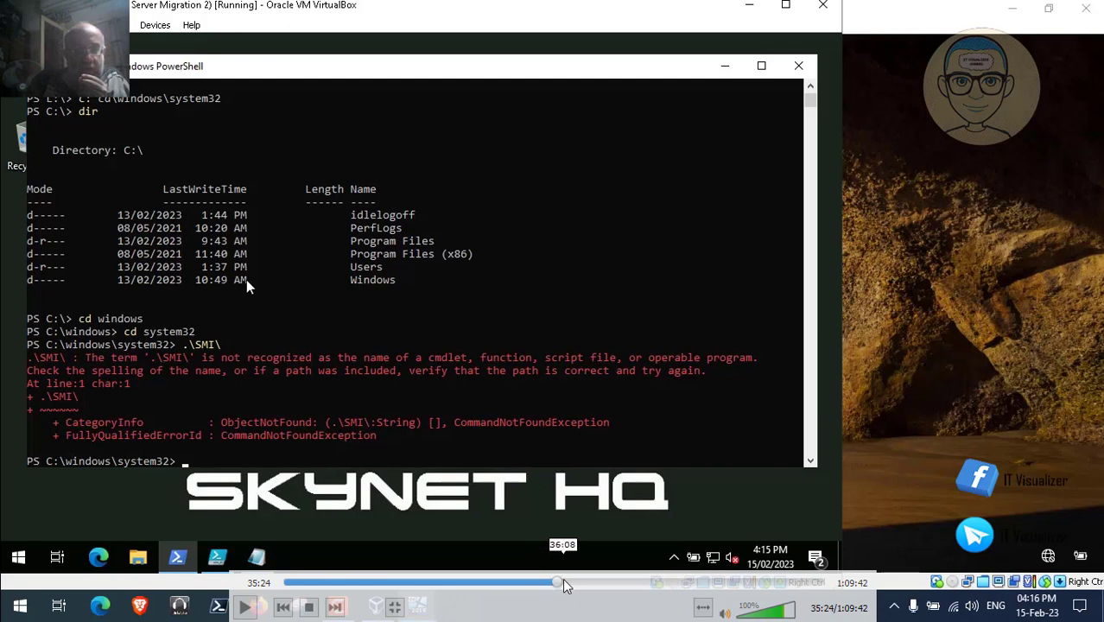
{"action": "left_click", "coordinate": [565, 585]}
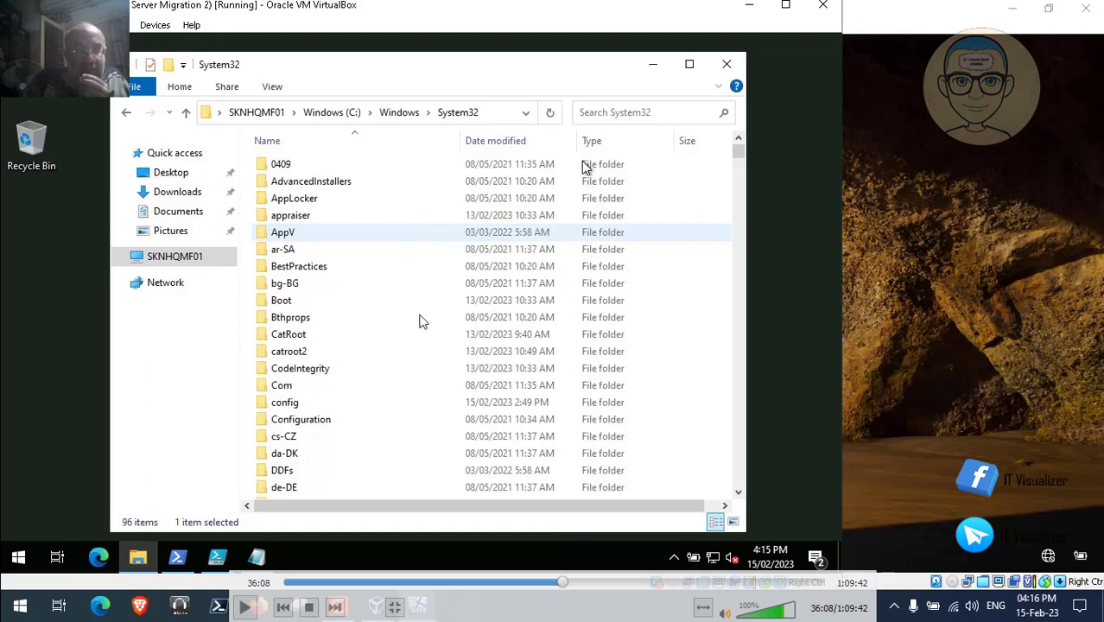
{"action": "left_click", "coordinate": [290, 551]}
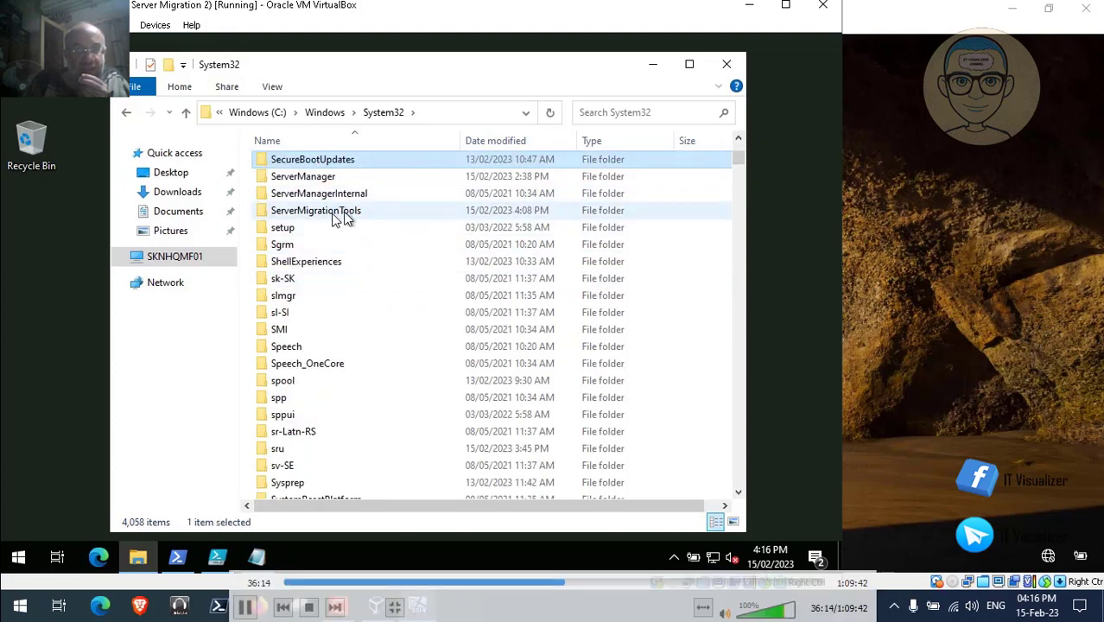
{"action": "left_click", "coordinate": [246, 608]}
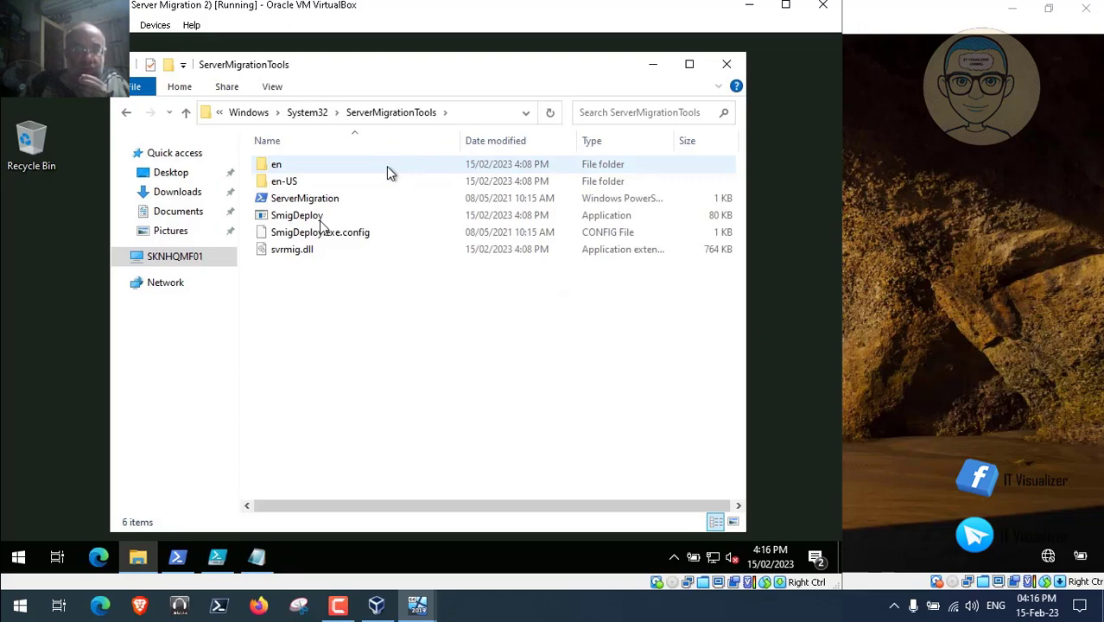
{"action": "mouse_move", "coordinate": [309, 488]}
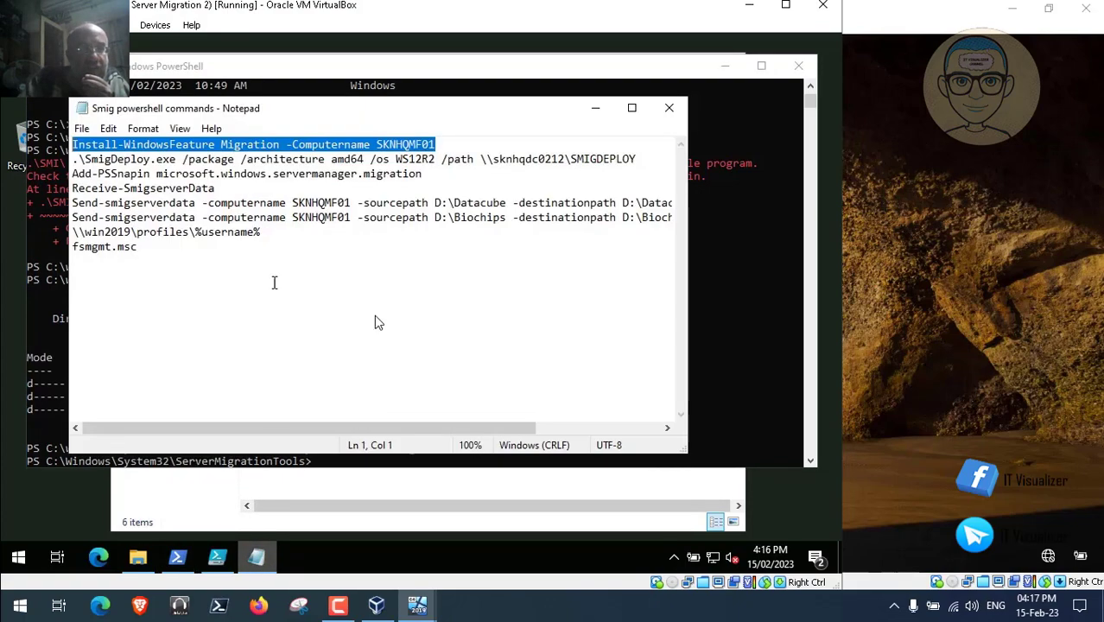
Clear the old share path from the SmigDeploy line and copy D:\SMIGDEPLOYW12R2AMD64 from the script
{"action": "mouse_move", "coordinate": [242, 610]}
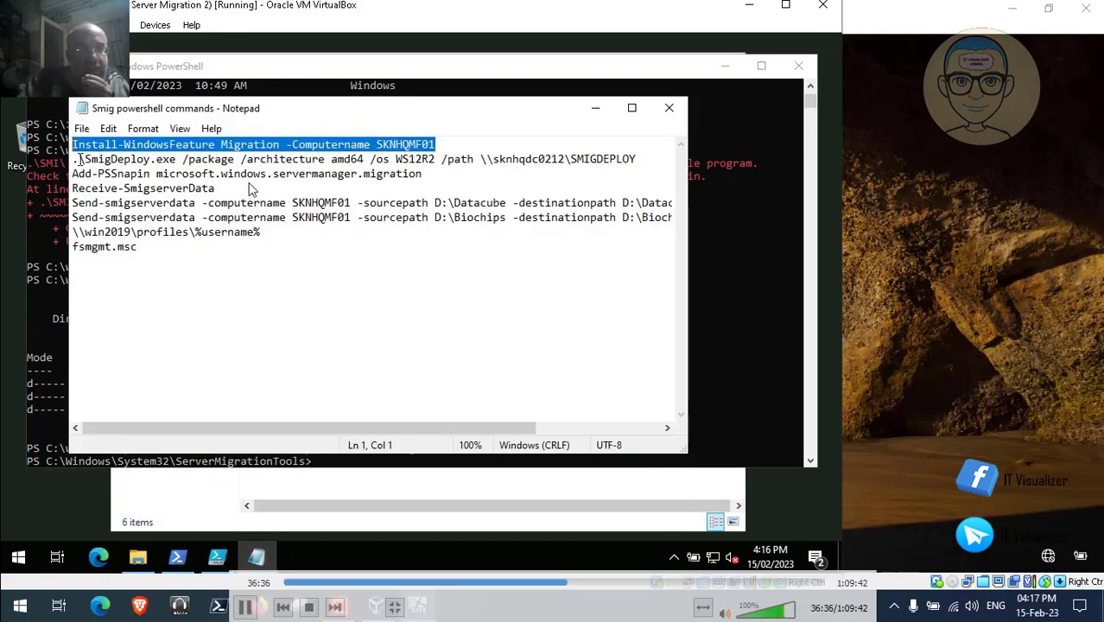
{"action": "left_click", "coordinate": [244, 608]}
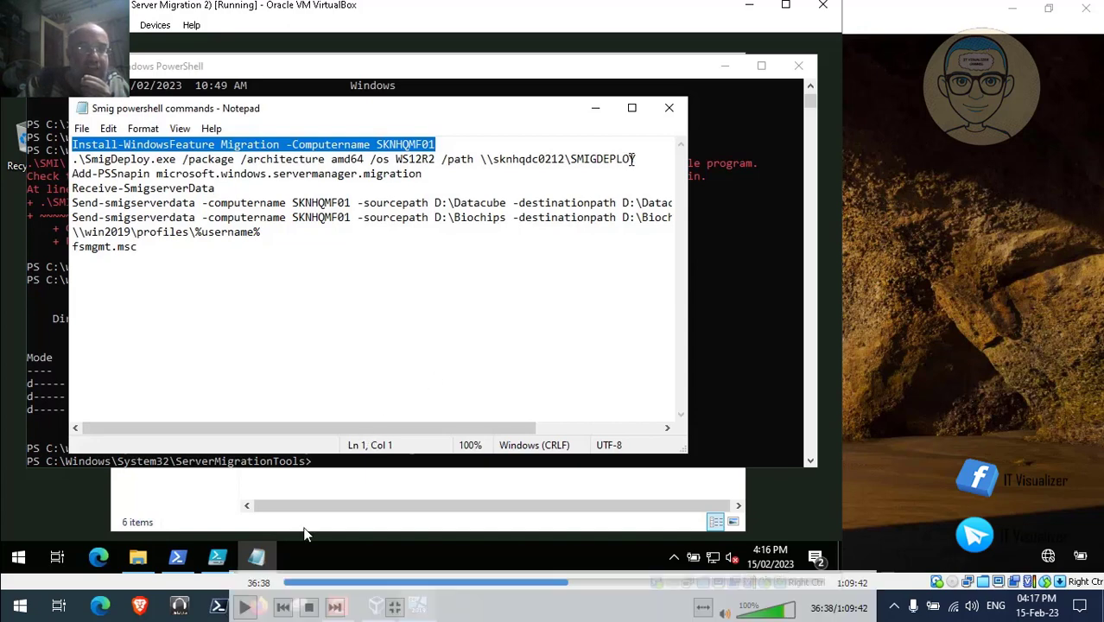
{"action": "left_click", "coordinate": [634, 159]}
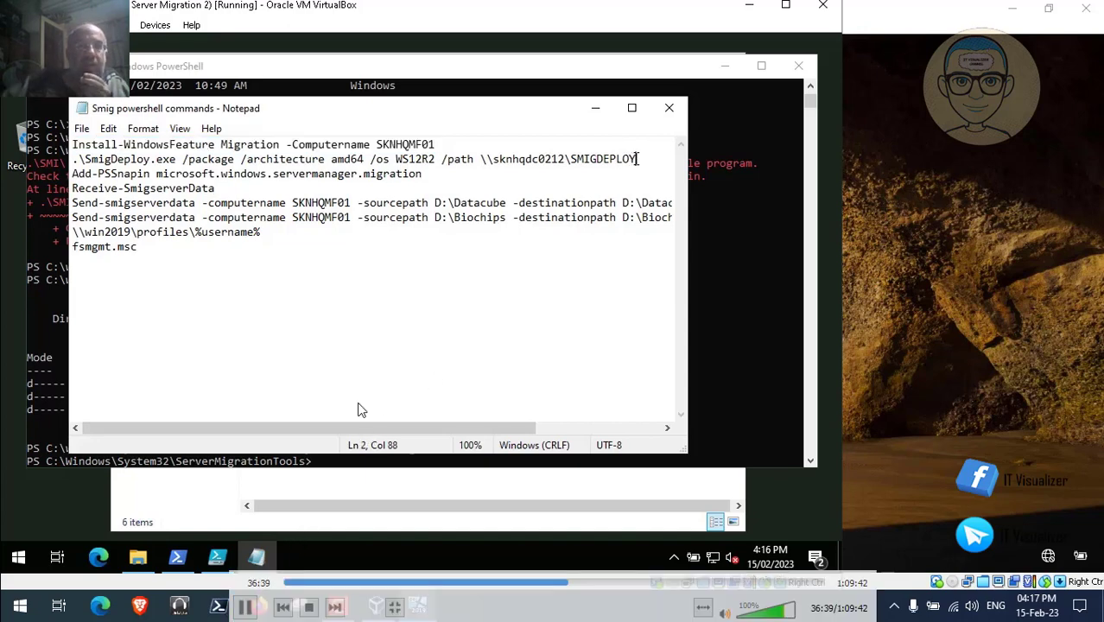
{"action": "key", "text": "BackSpace"}
{"action": "key", "text": "BackSpace"}
{"action": "key", "text": "BackSpace"}
{"action": "key", "text": "BackSpace"}
{"action": "key", "text": "BackSpace"}
{"action": "key", "text": "BackSpace"}
{"action": "key", "text": "BackSpace"}
{"action": "key", "text": "BackSpace"}
{"action": "key", "text": "BackSpace"}
{"action": "key", "text": "BackSpace"}
{"action": "key", "text": "BackSpace"}
{"action": "key", "text": "BackSpace"}
{"action": "key", "text": "BackSpace"}
{"action": "key", "text": "BackSpace"}
{"action": "key", "text": "BackSpace"}
{"action": "key", "text": "BackSpace"}
{"action": "key", "text": "BackSpace"}
{"action": "key", "text": "BackSpace"}
{"action": "key", "text": "BackSpace"}
{"action": "key", "text": "BackSpace"}
{"action": "key", "text": "BackSpace"}
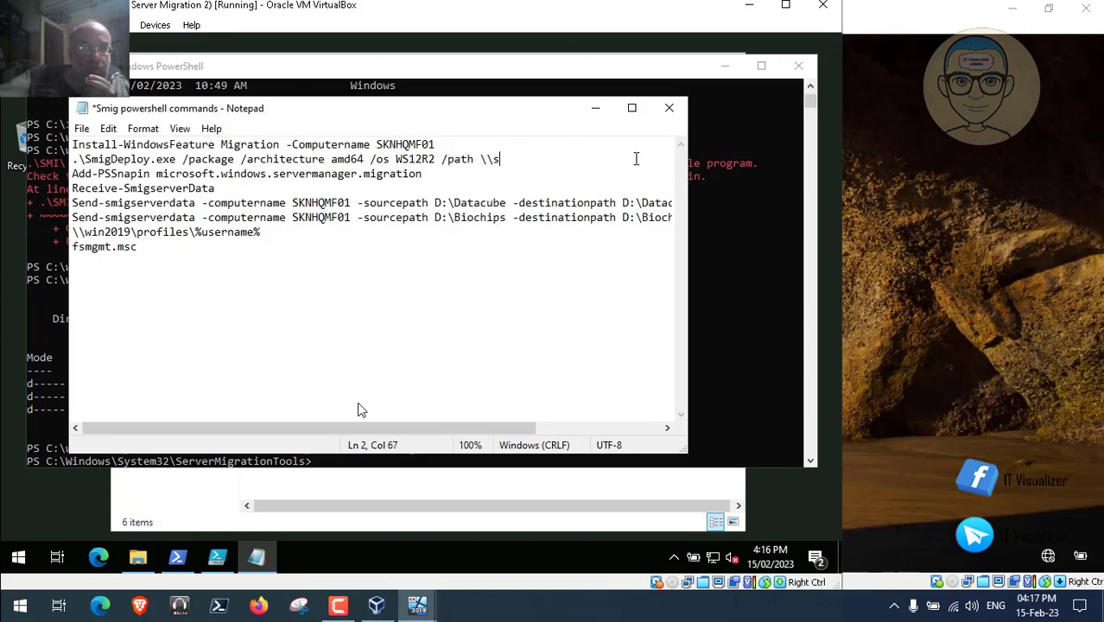
{"action": "type", "text": "D:"}
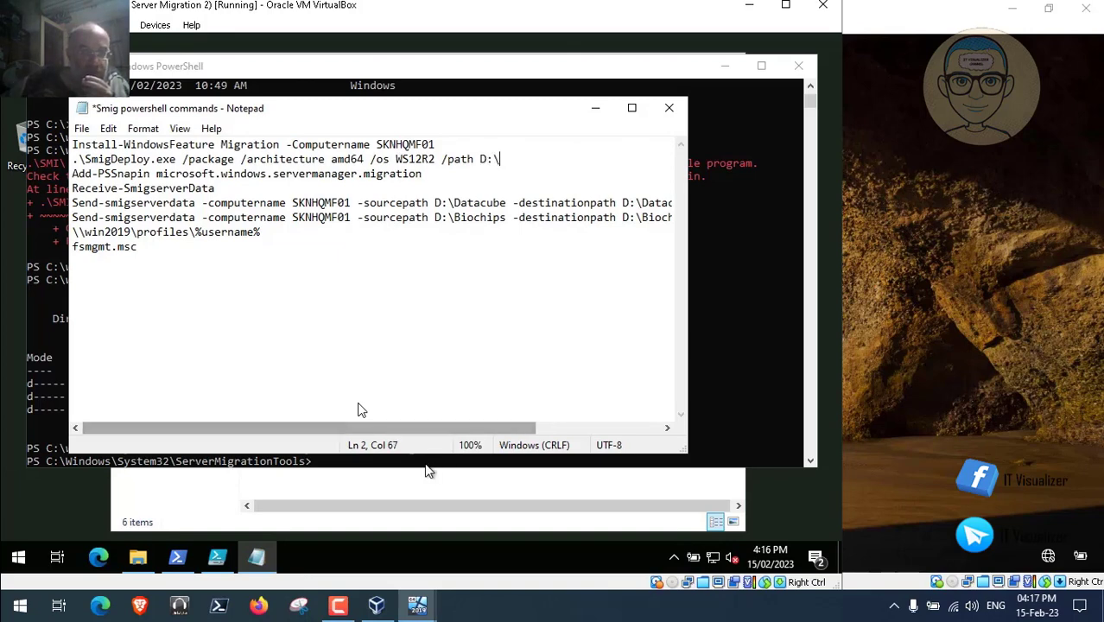
{"action": "left_click", "coordinate": [217, 557]}
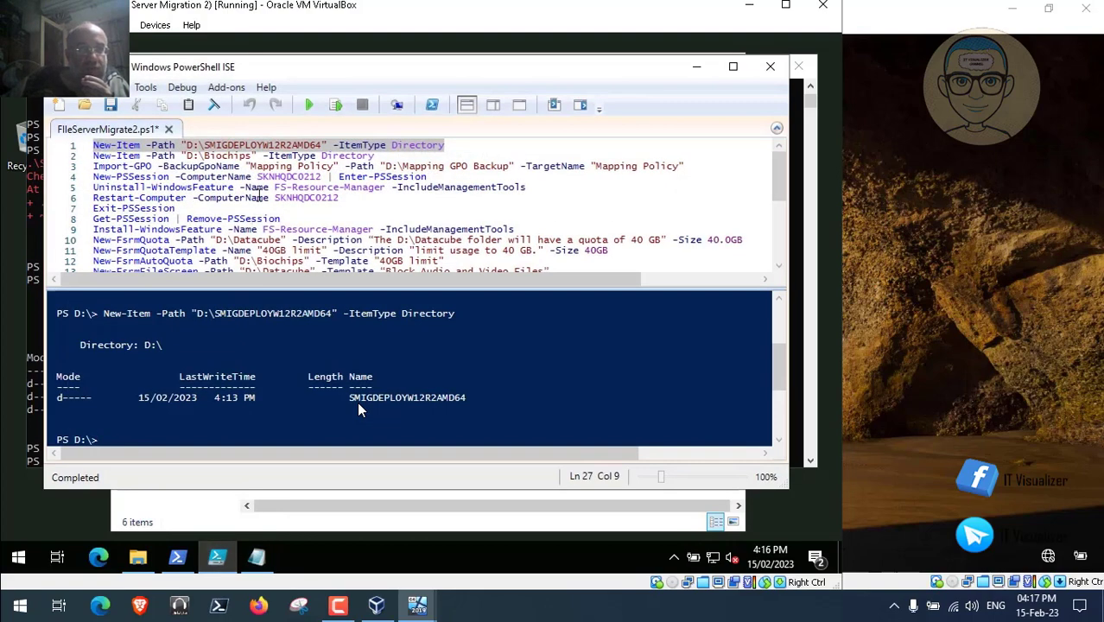
{"action": "left_click", "coordinate": [324, 147]}
{"action": "left_click_drag", "start_coordinate": [321, 145], "coordinate": [187, 145]}
{"action": "key", "text": "ctrl+c"}
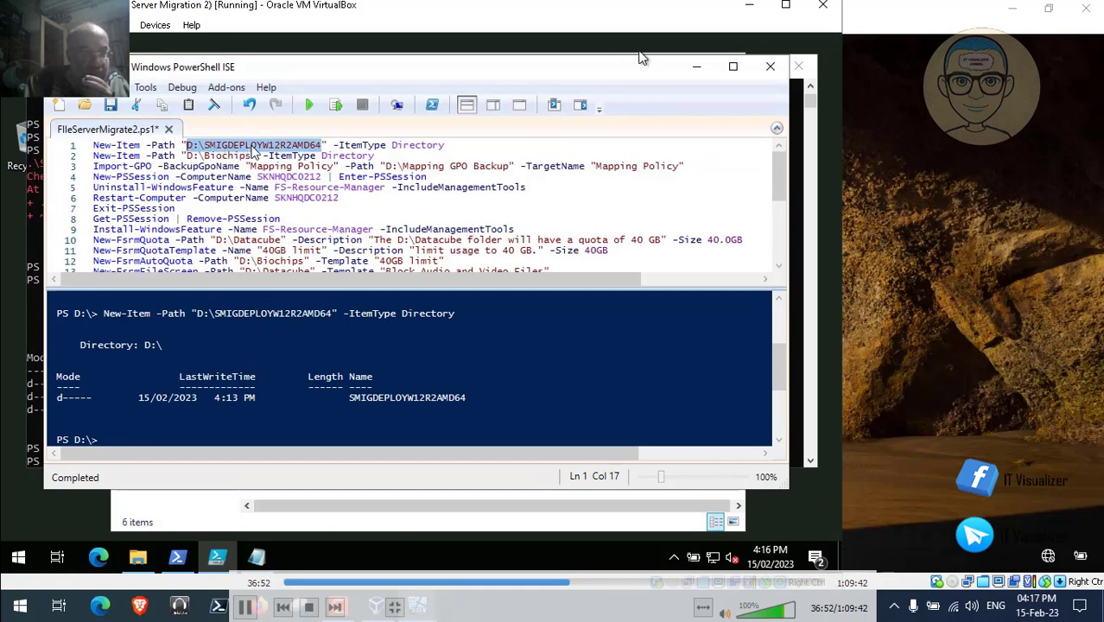
Paste D:\SMIGDEPLOYW12R2AMD64 as the /path, copy the SmigDeploy line, and minimize Notepad
{"action": "left_click", "coordinate": [696, 66]}
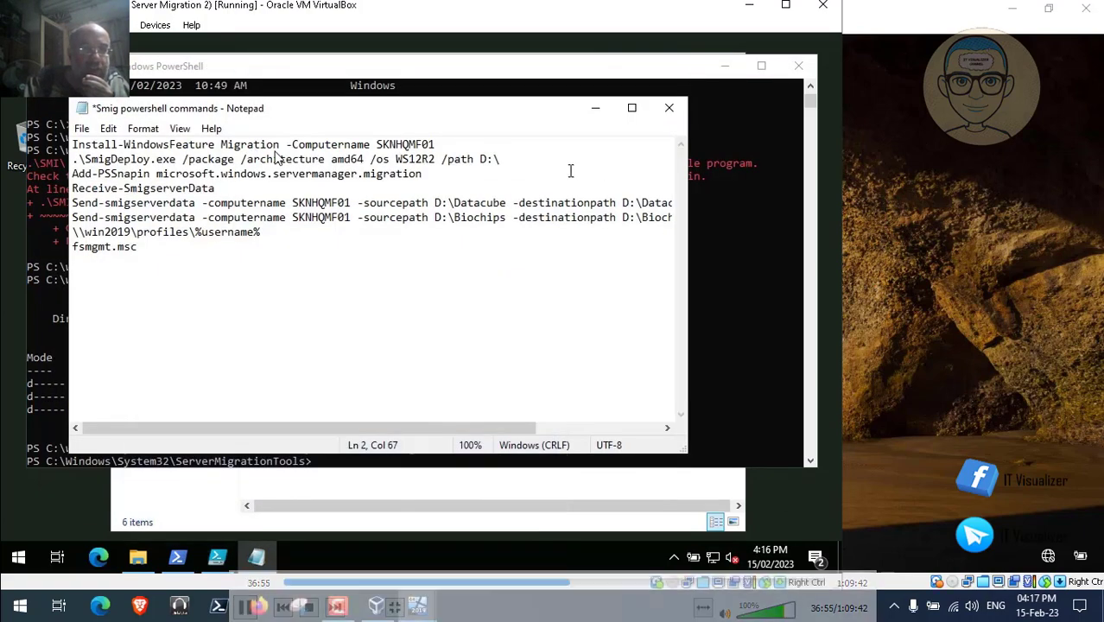
{"action": "key", "text": "BackSpace"}
{"action": "key", "text": "BackSpace"}
{"action": "key", "text": "BackSpace"}
{"action": "key", "text": "ctrl+v"}
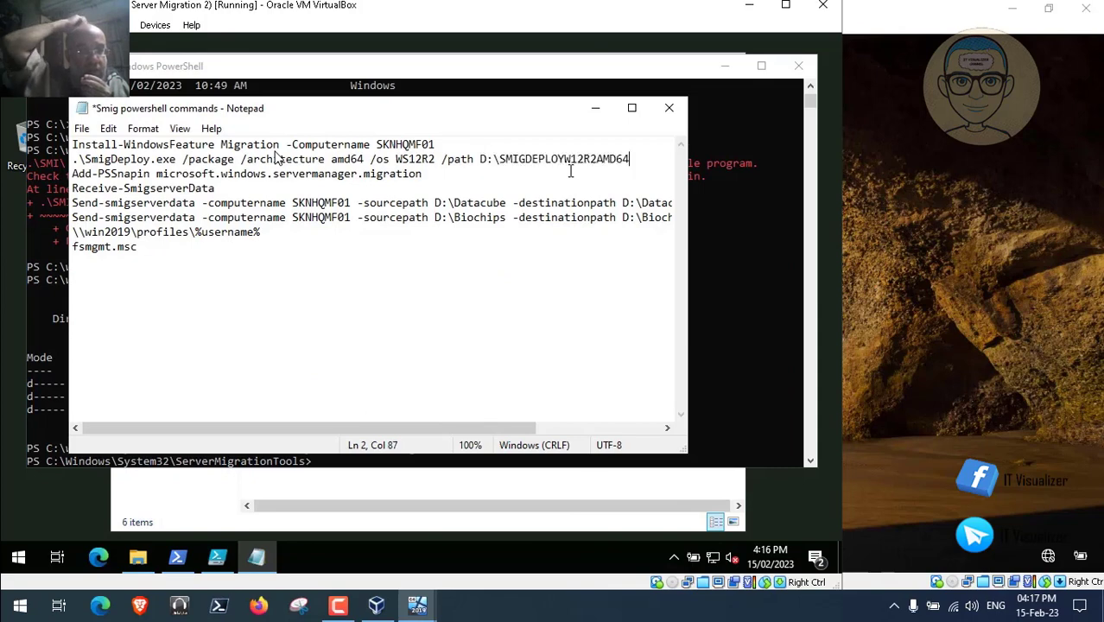
{"action": "left_click_drag", "start_coordinate": [630, 159], "coordinate": [74, 159]}
{"action": "key", "text": "super+c"}
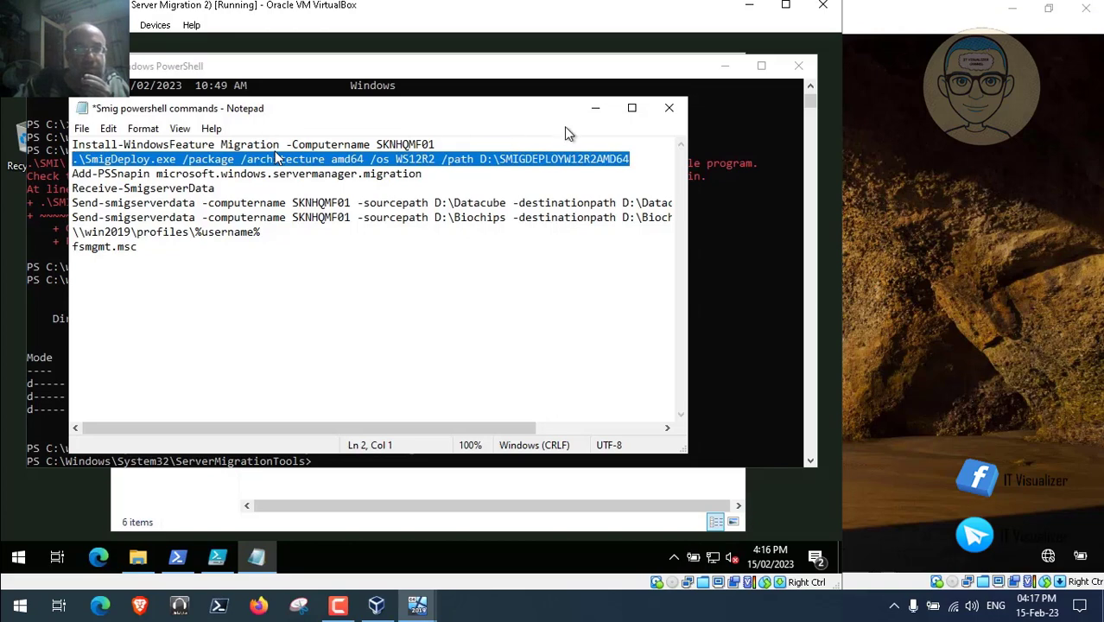
{"action": "left_click", "coordinate": [595, 108]}
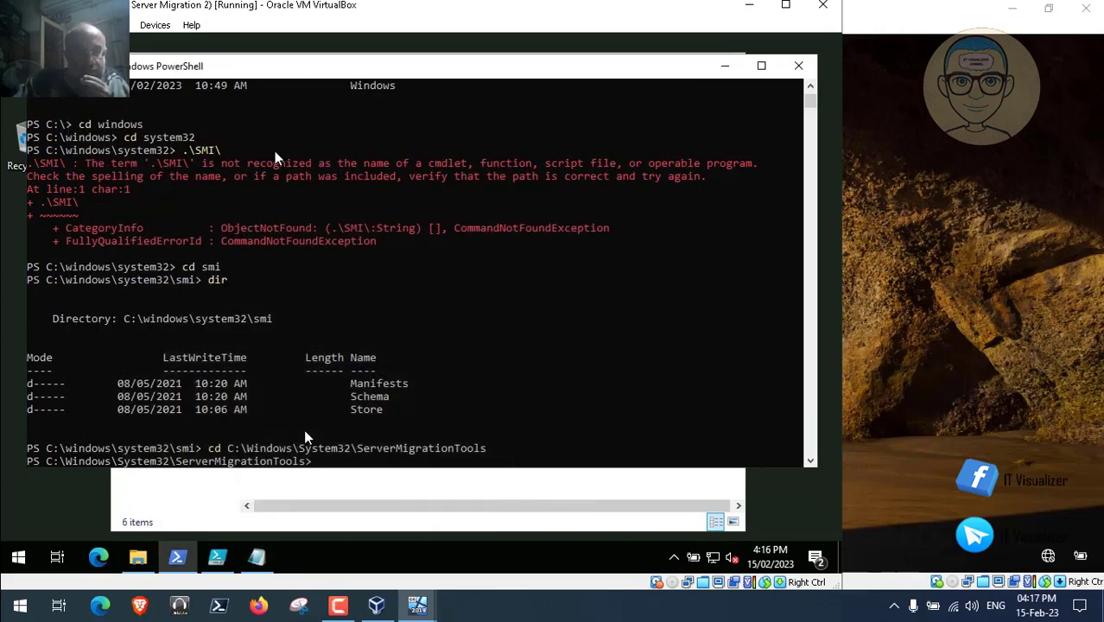
Paste and run SmigDeploy, producing D:\SMIGDEPLOYW12R2AMD64\SMT_ws12R2_amd64, then show the ServerMigrationTools folder
{"action": "right_click", "coordinate": [326, 466]}
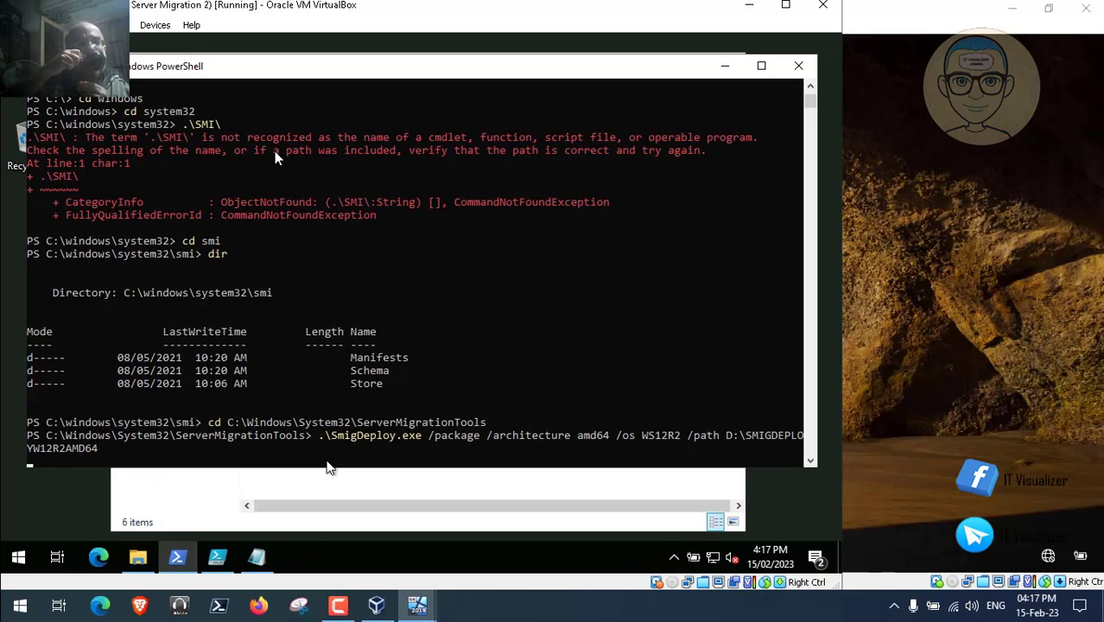
{"action": "key", "text": "Return"}
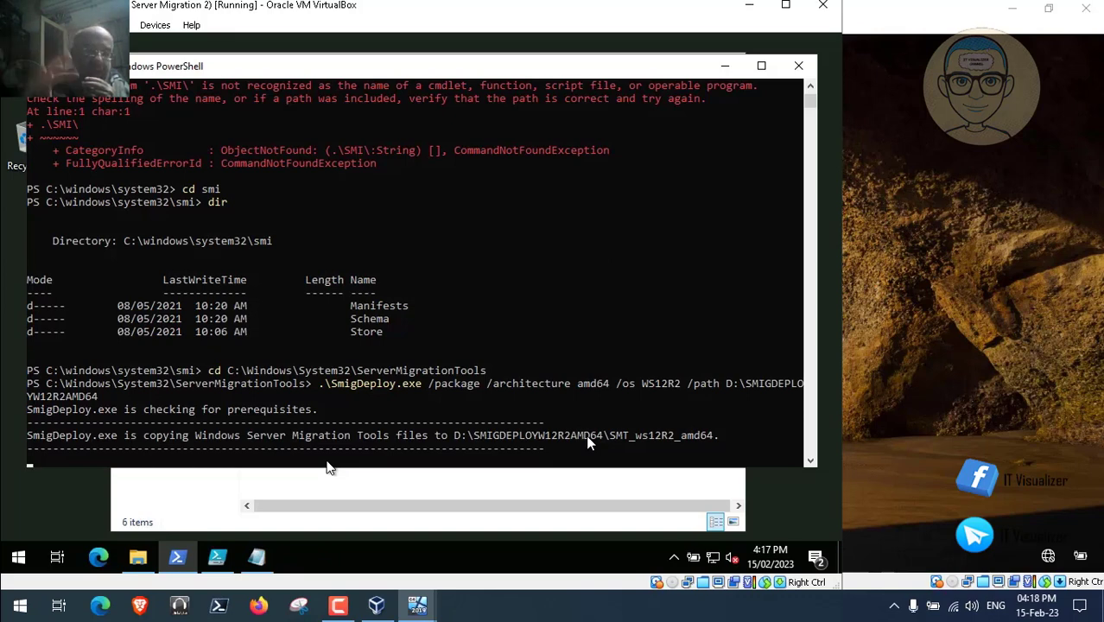
{"action": "left_click", "coordinate": [339, 609]}
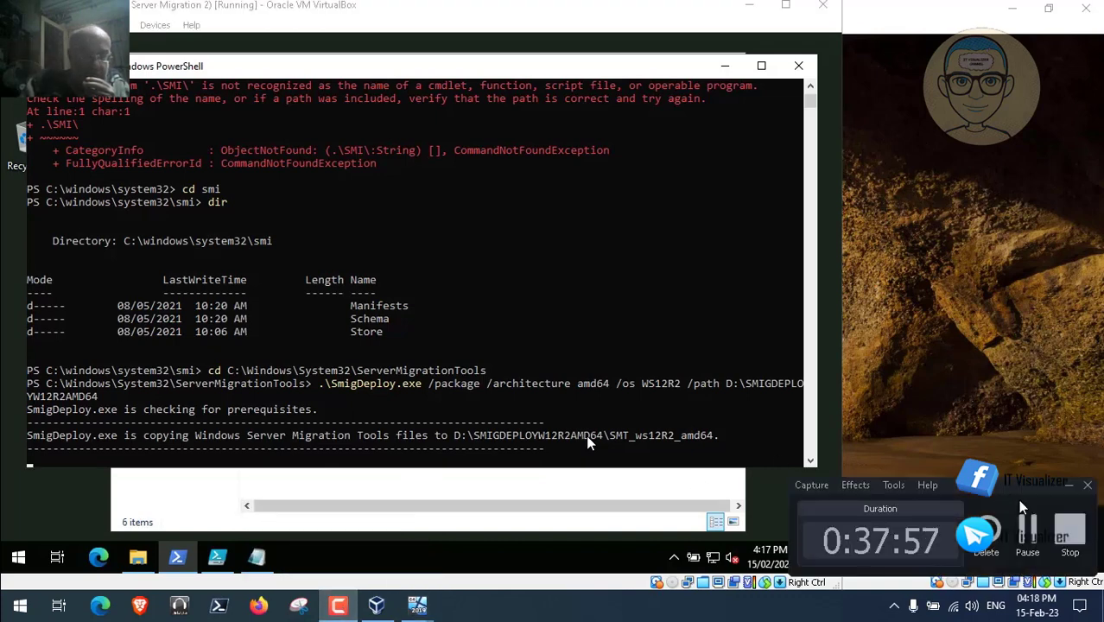
{"action": "left_click", "coordinate": [1027, 529]}
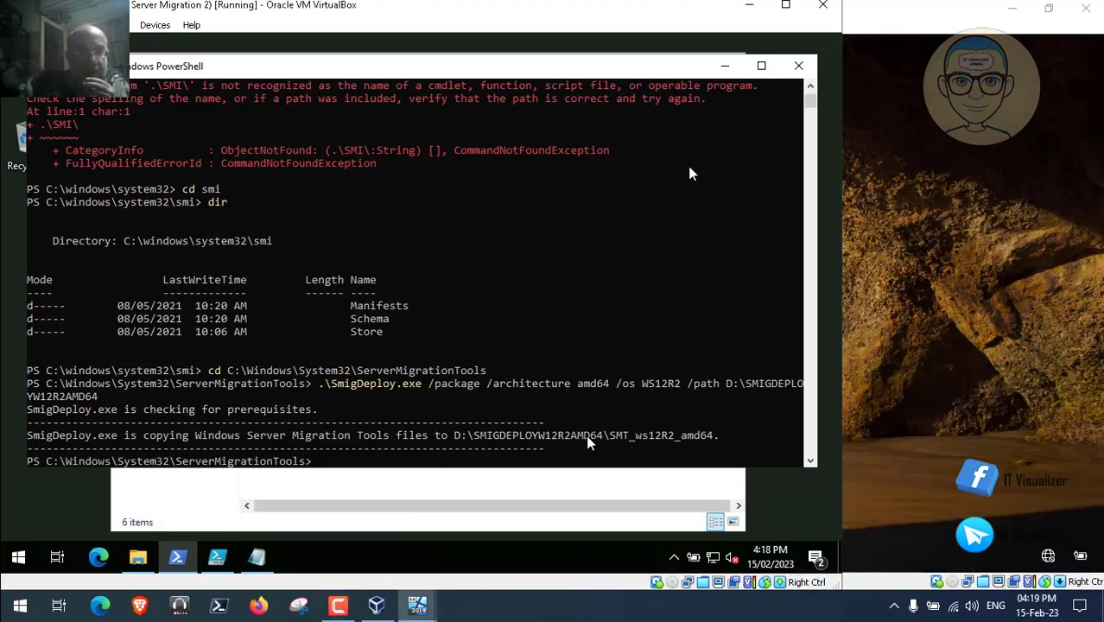
{"action": "left_click", "coordinate": [725, 66]}
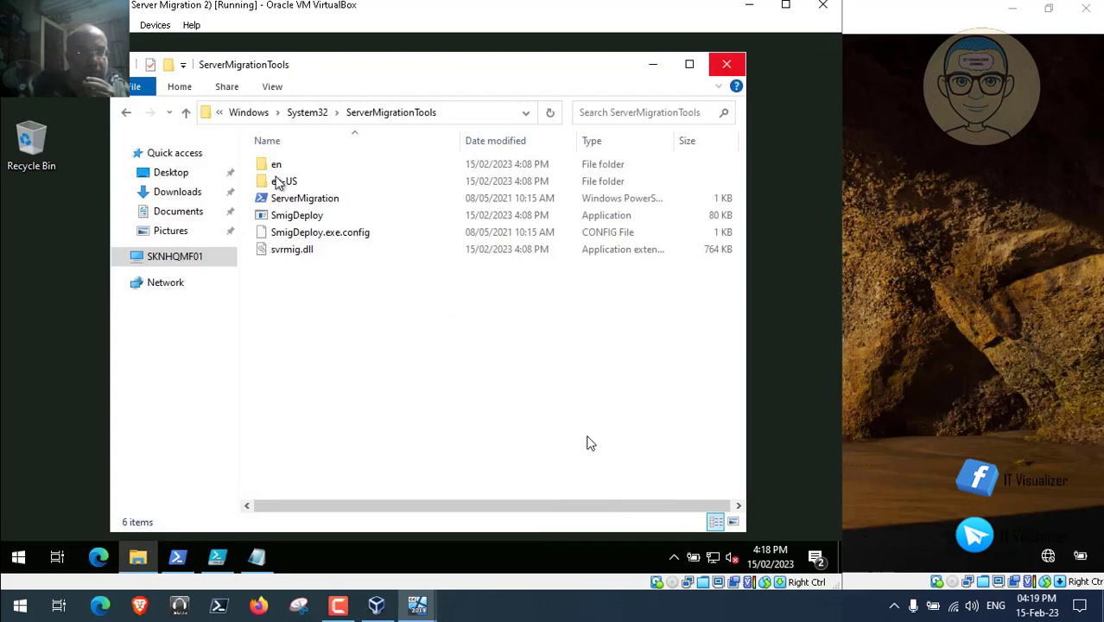
Copy the SMIGDEPLOYW12R2AMD64 folder from Data (D:) on SKNHQMF01
{"action": "left_click", "coordinate": [175, 259]}
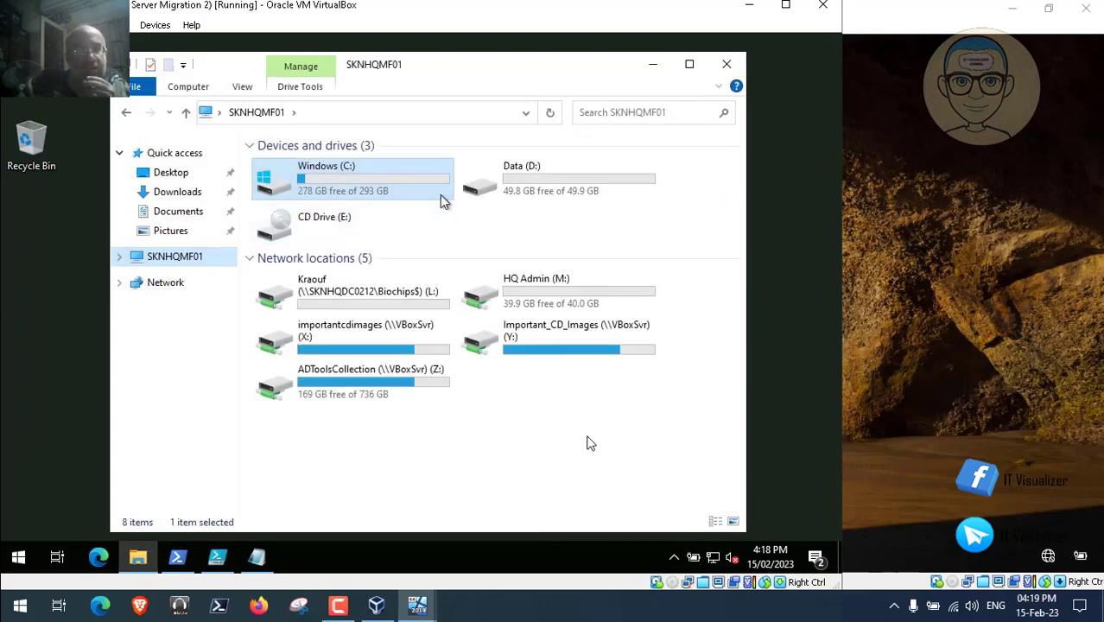
{"action": "double_click", "coordinate": [481, 186]}
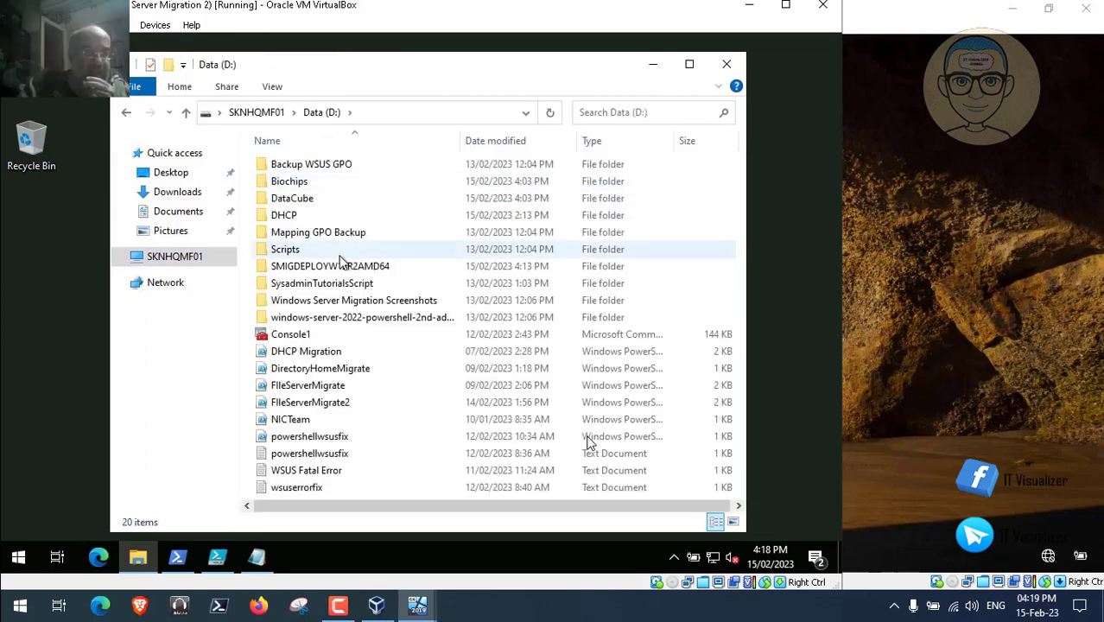
{"action": "right_click", "coordinate": [329, 267]}
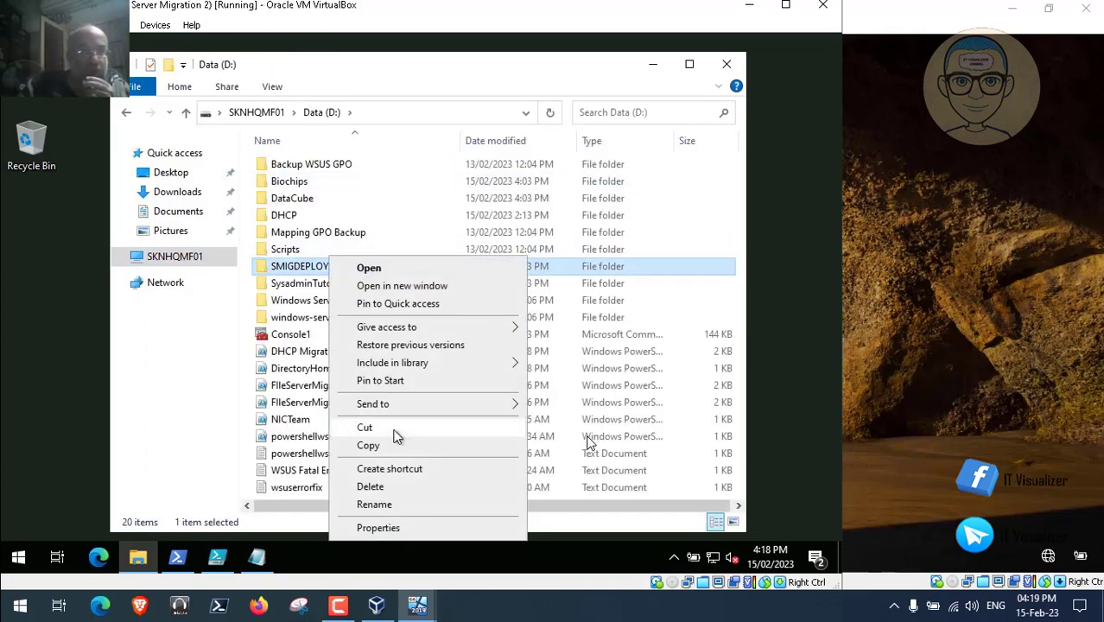
{"action": "left_click", "coordinate": [367, 444]}
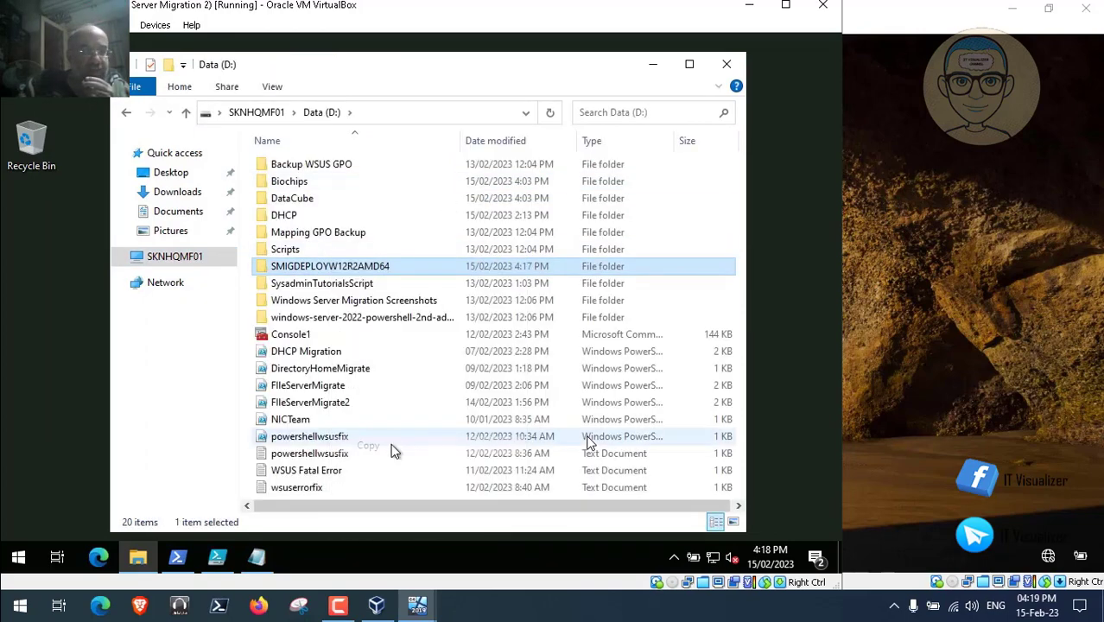
Open \\sknhqdc0212\c$ through the Run box, correcting the server name
{"action": "left_click", "coordinate": [17, 557]}
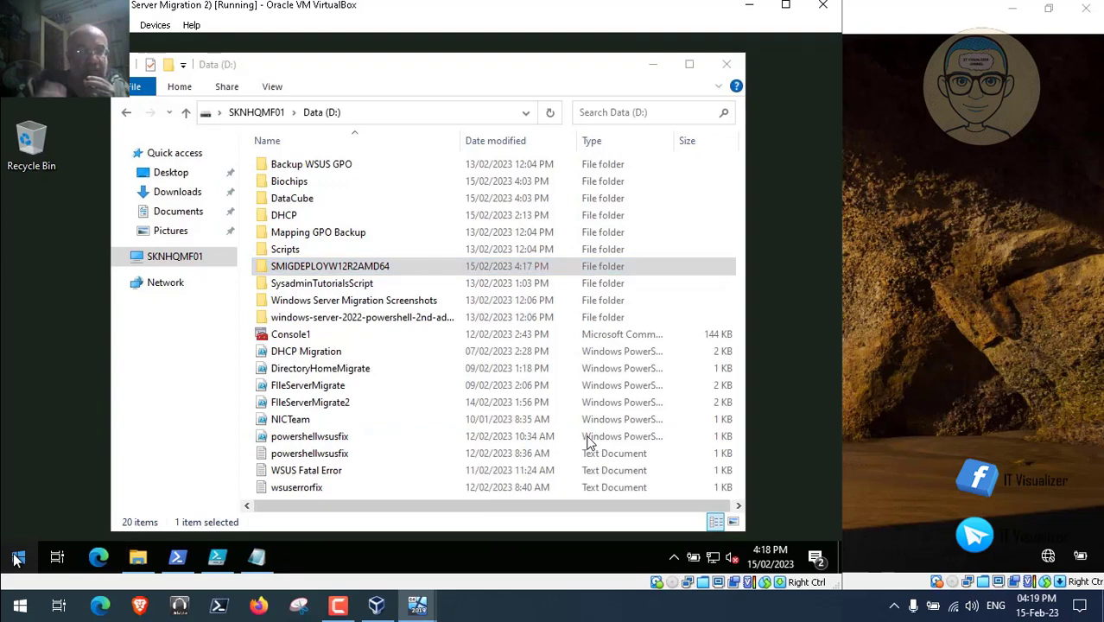
{"action": "right_click", "coordinate": [17, 557]}
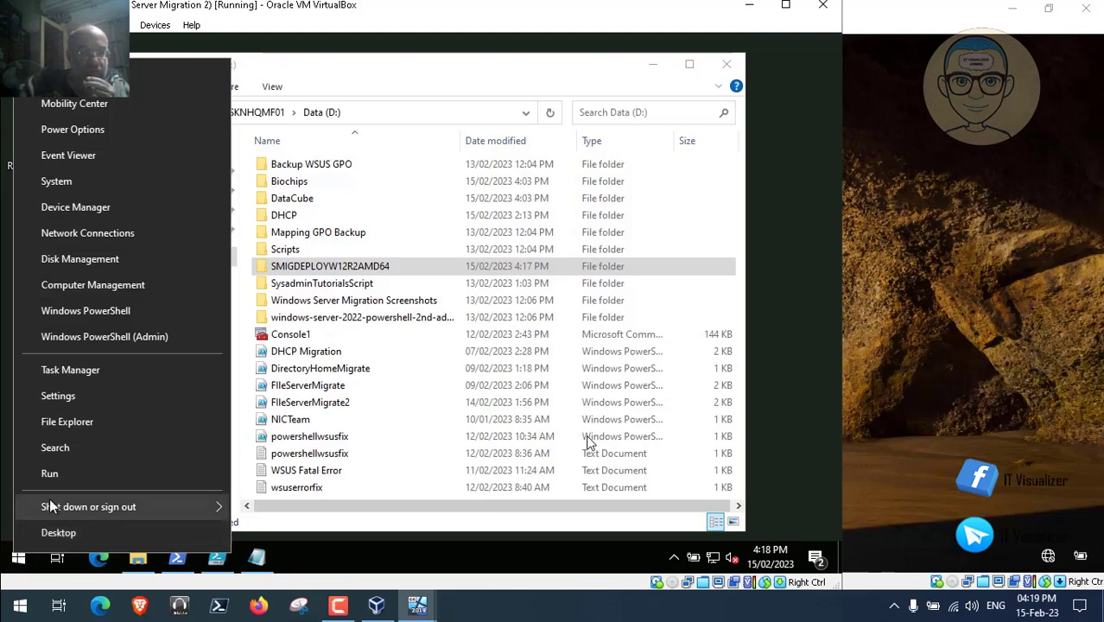
{"action": "left_click", "coordinate": [59, 476]}
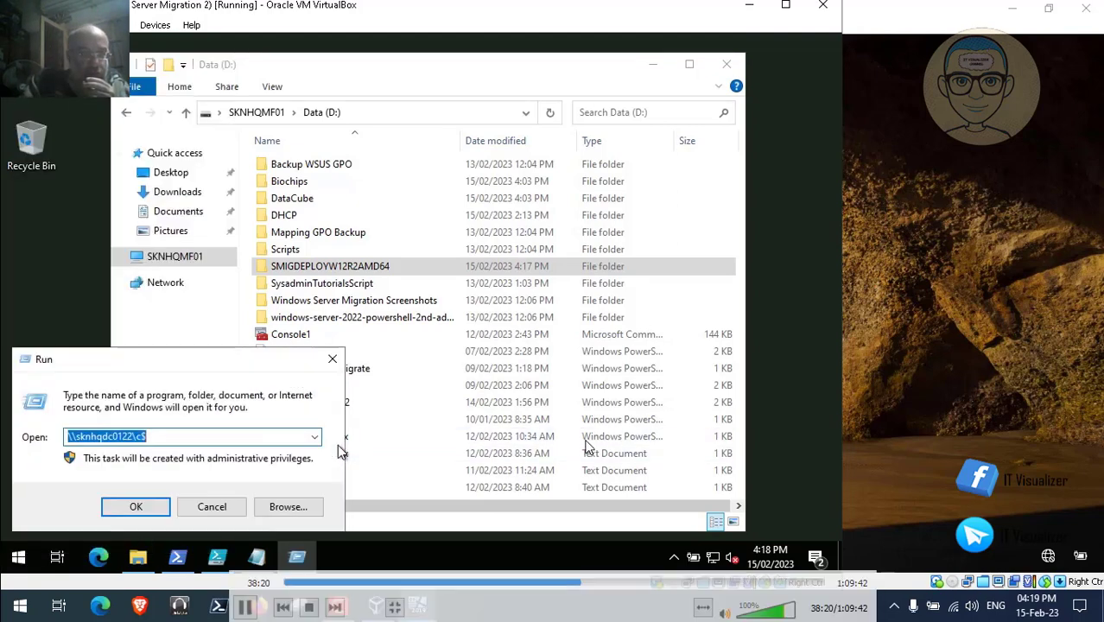
{"action": "left_click", "coordinate": [126, 437]}
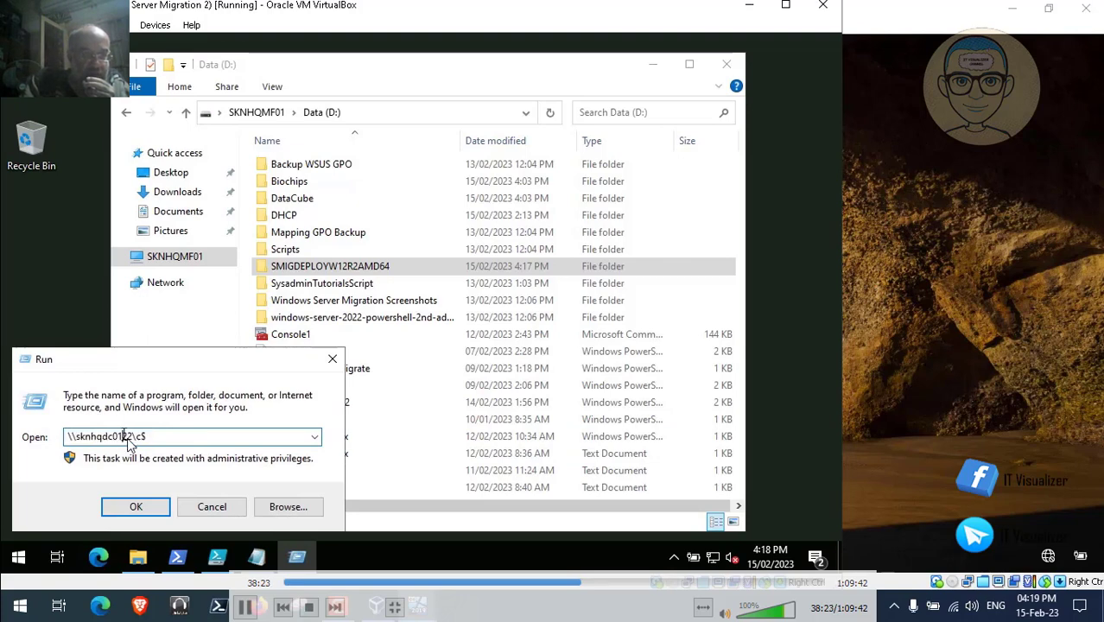
{"action": "key", "text": "BackSpace"}
{"action": "key", "text": "BackSpace"}
{"action": "key", "text": "BackSpace"}
{"action": "key", "text": "BackSpace"}
{"action": "type", "text": "2022"}
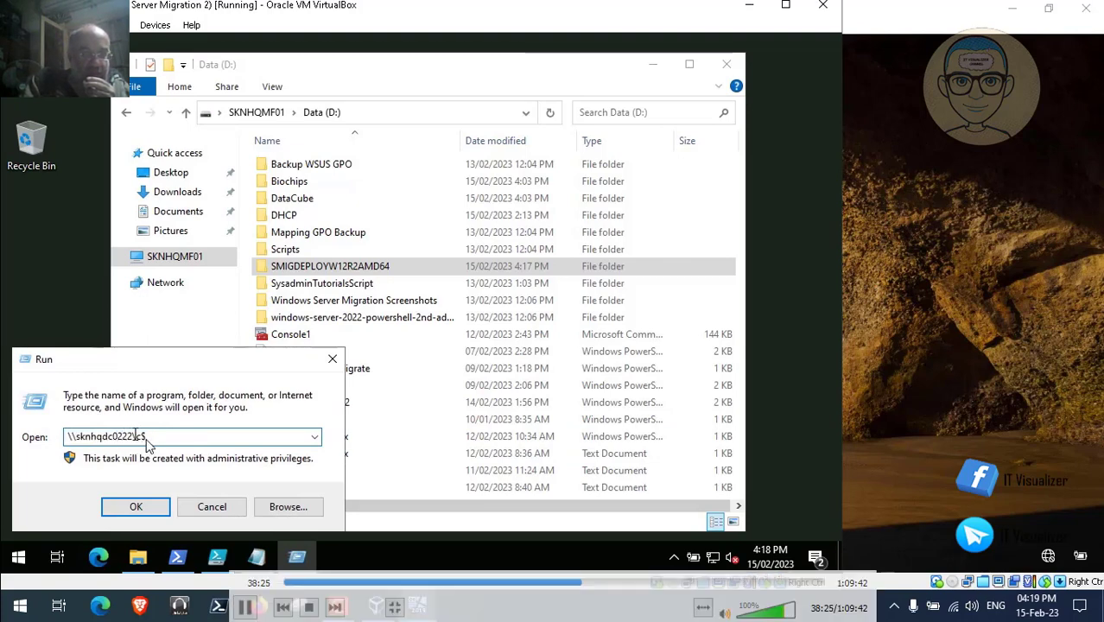
{"action": "key", "text": "BackSpace"}
{"action": "key", "text": "BackSpace"}
{"action": "type", "text": "12"}
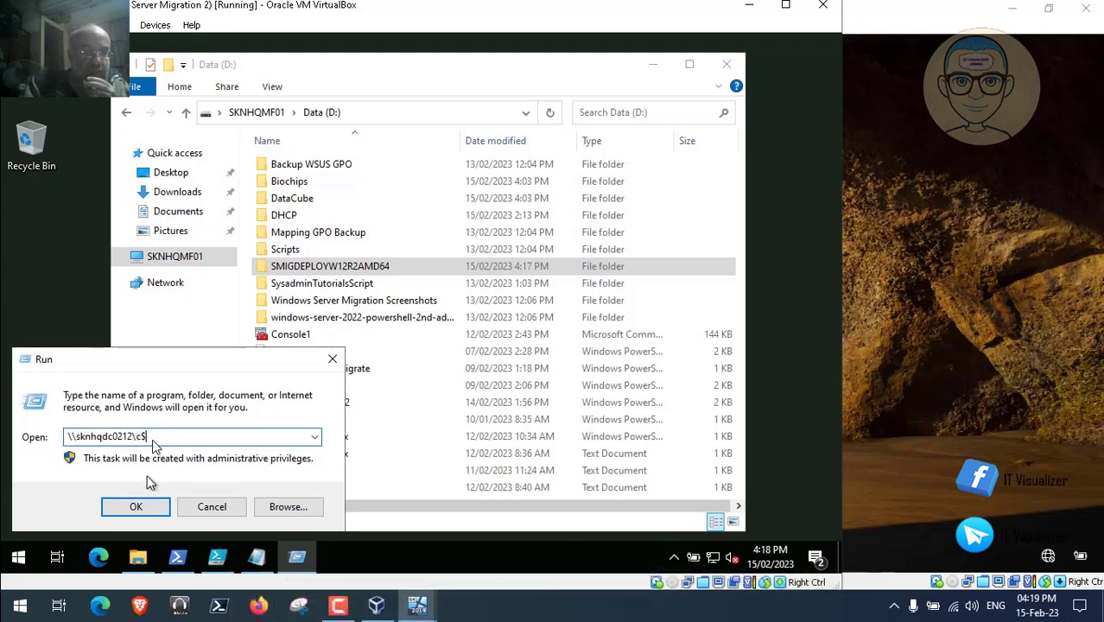
{"action": "left_click", "coordinate": [141, 502]}
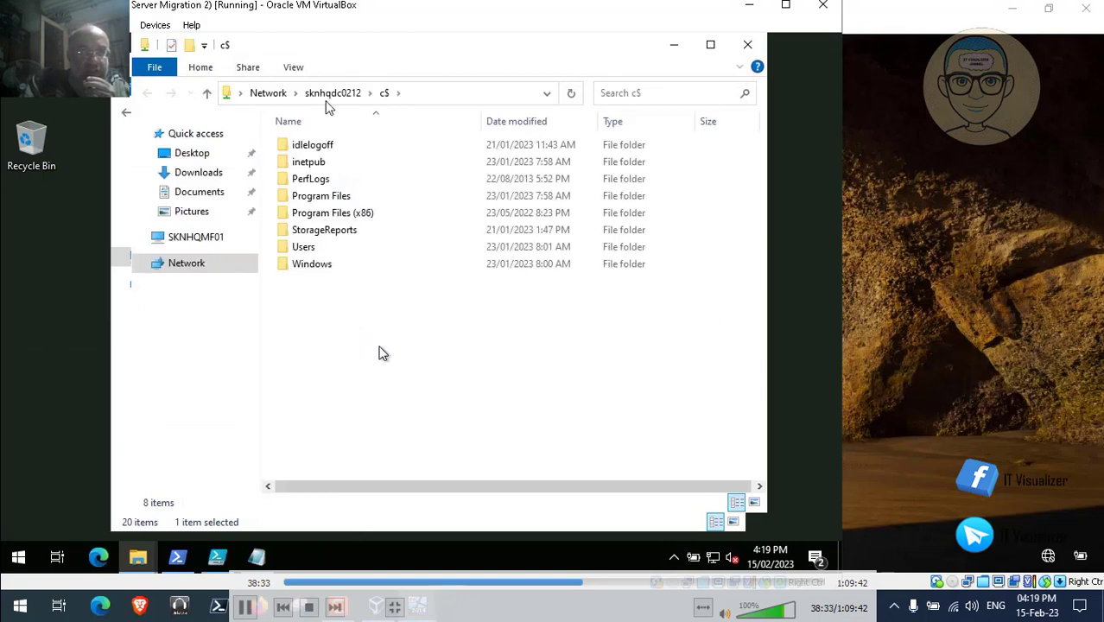
Paste the package folder into the c$ share and close both Explorer windows
{"action": "right_click", "coordinate": [373, 353]}
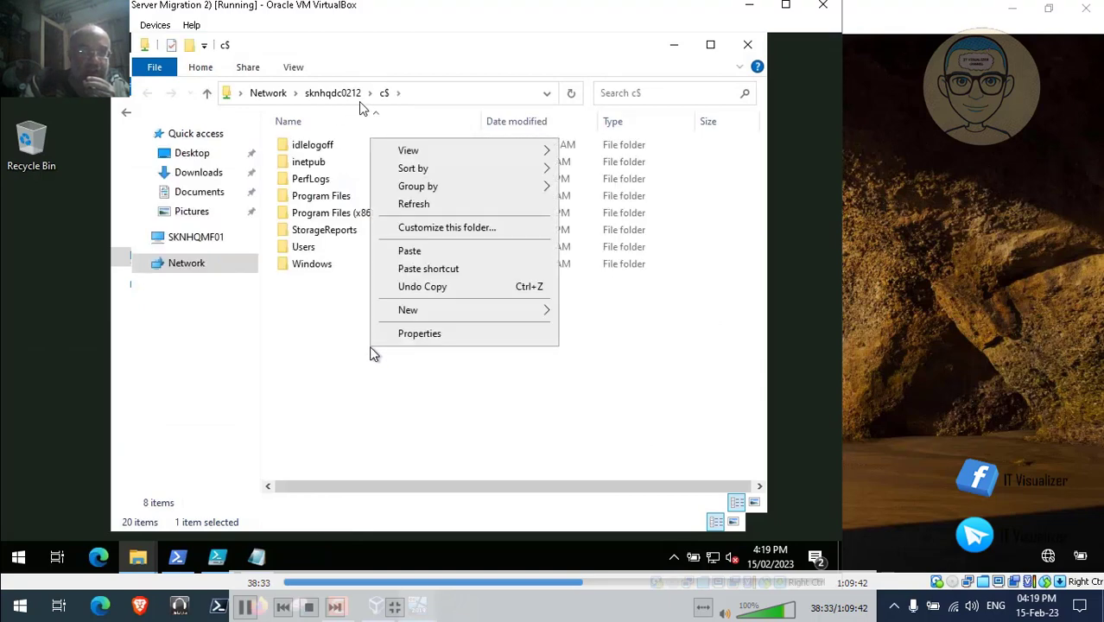
{"action": "left_click", "coordinate": [422, 257]}
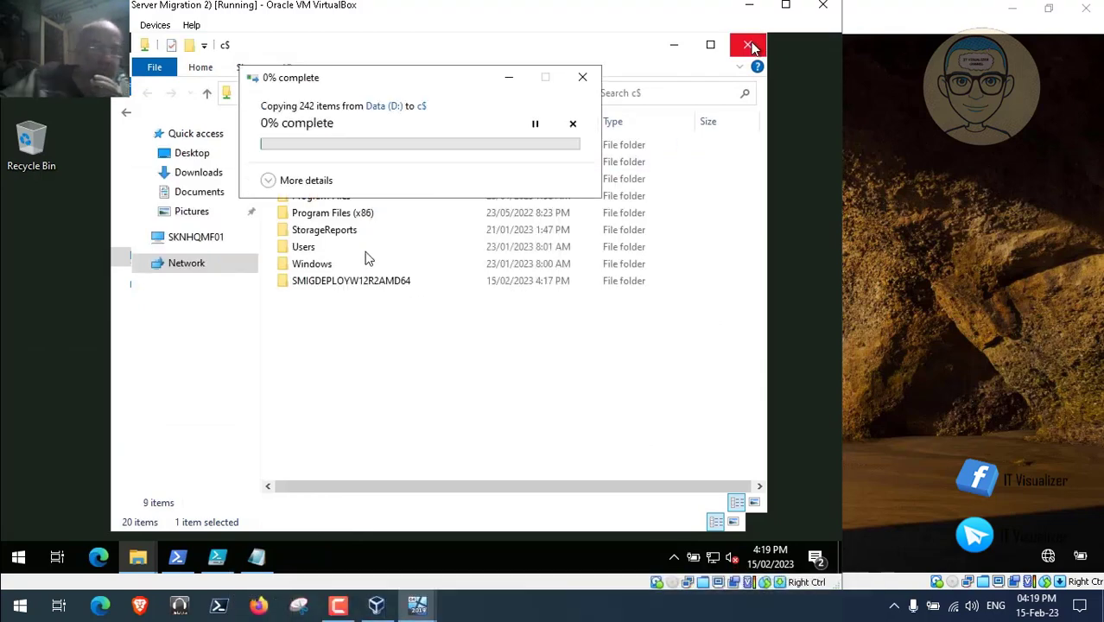
{"action": "left_click", "coordinate": [748, 43]}
{"action": "left_click", "coordinate": [726, 64]}
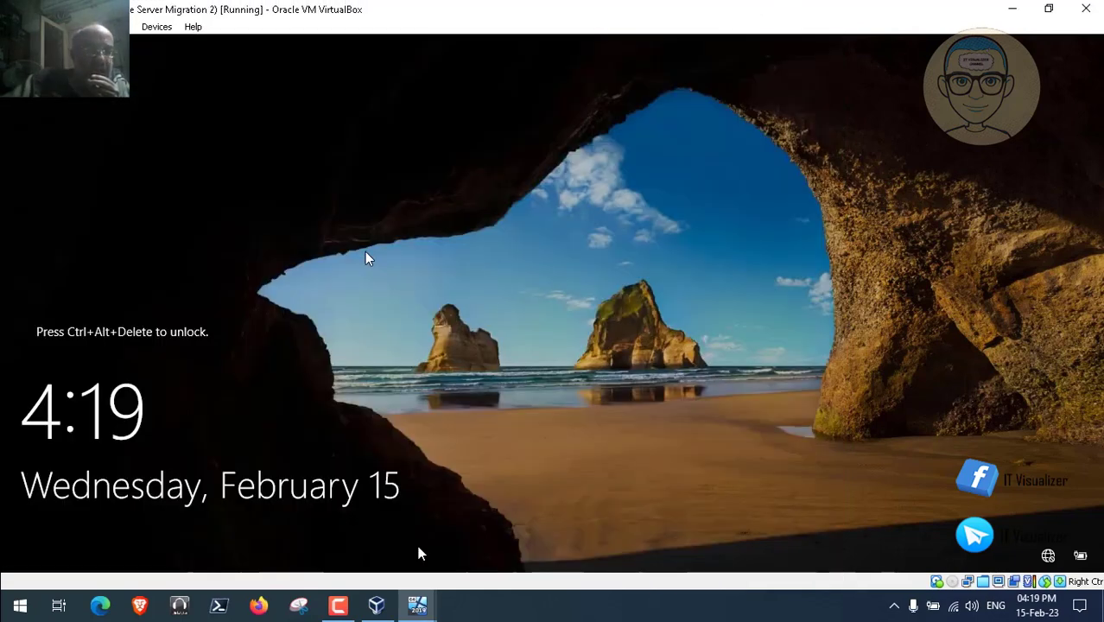
Sign in to the SKNHQDC0212 VM via Insert Ctrl-Alt-Del, accepting the legal notice and entering credentials
{"action": "mouse_move", "coordinate": [417, 612]}
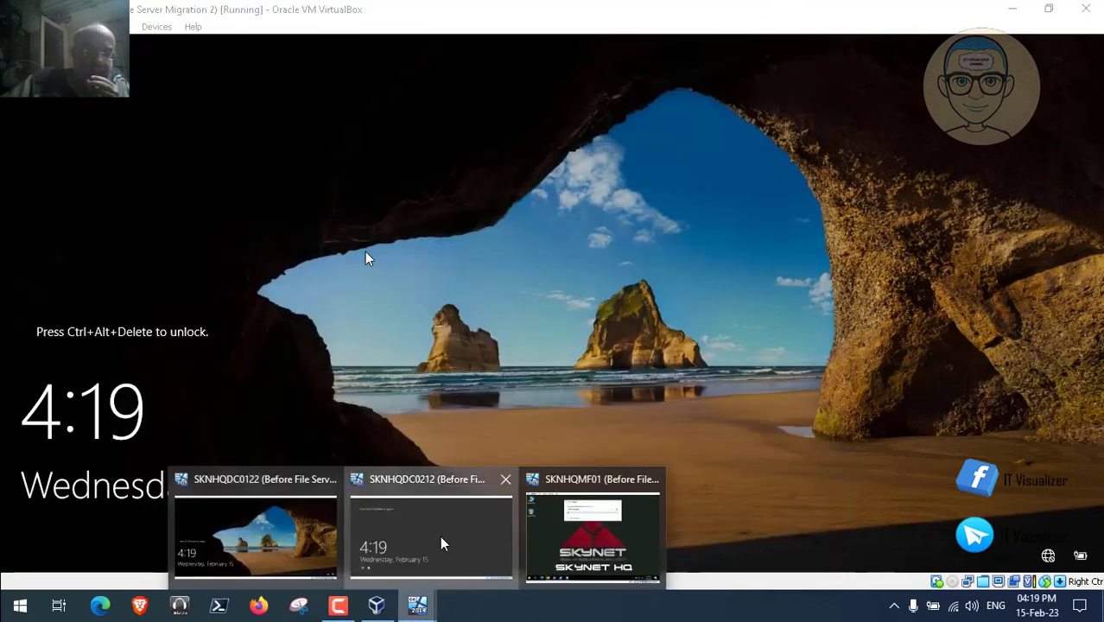
{"action": "left_click", "coordinate": [441, 542]}
{"action": "left_click", "coordinate": [117, 27]}
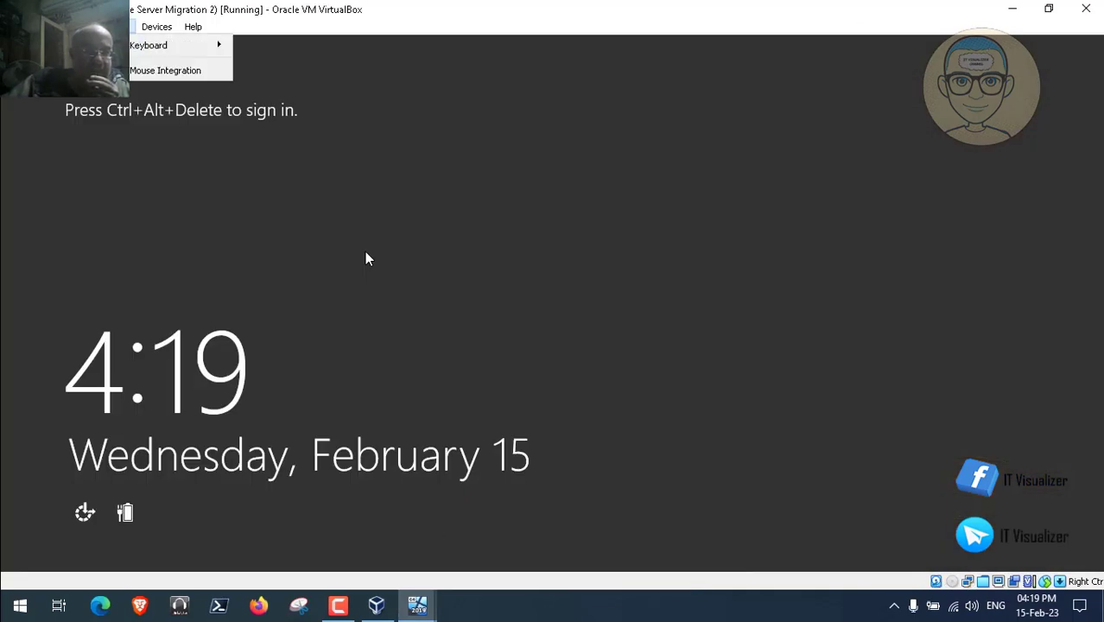
{"action": "mouse_move", "coordinate": [173, 45]}
{"action": "left_click", "coordinate": [353, 88]}
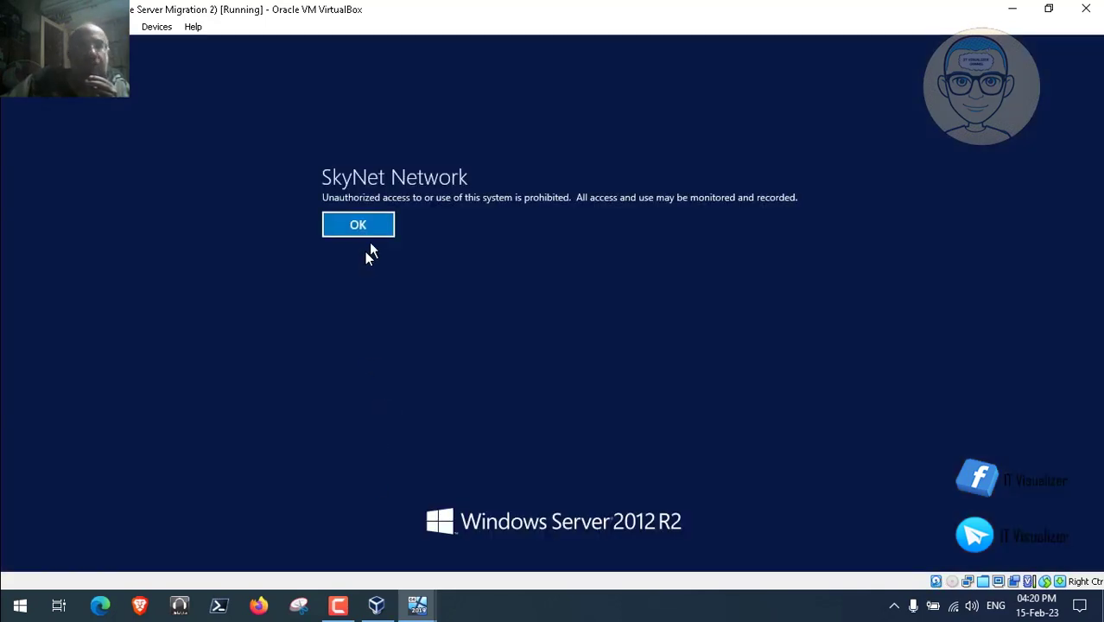
{"action": "left_click", "coordinate": [366, 245]}
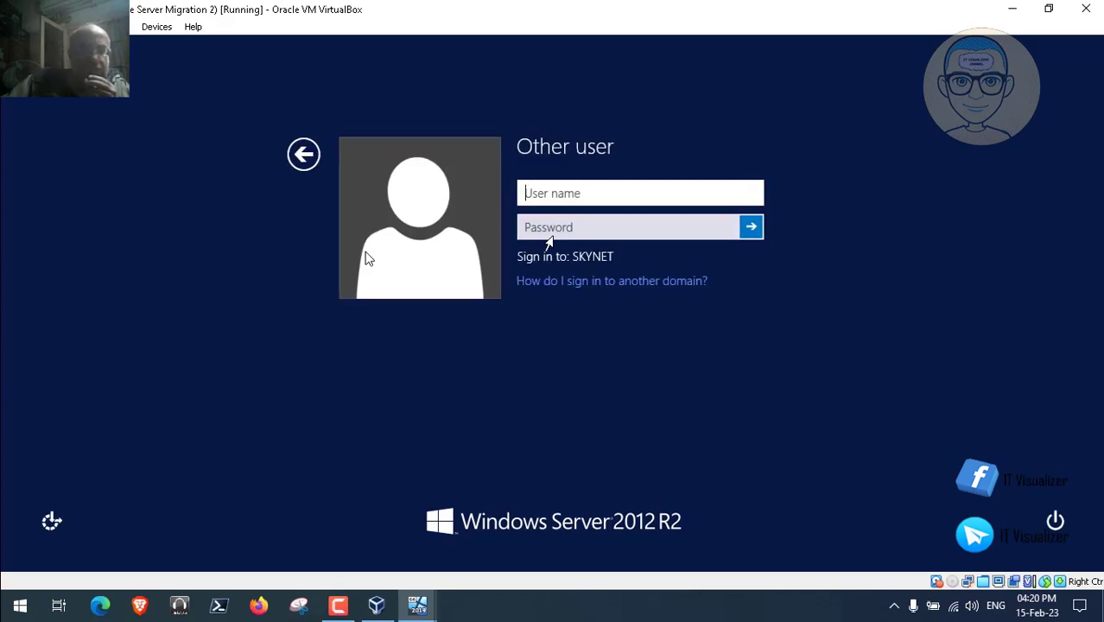
{"action": "type", "text": "krao"}
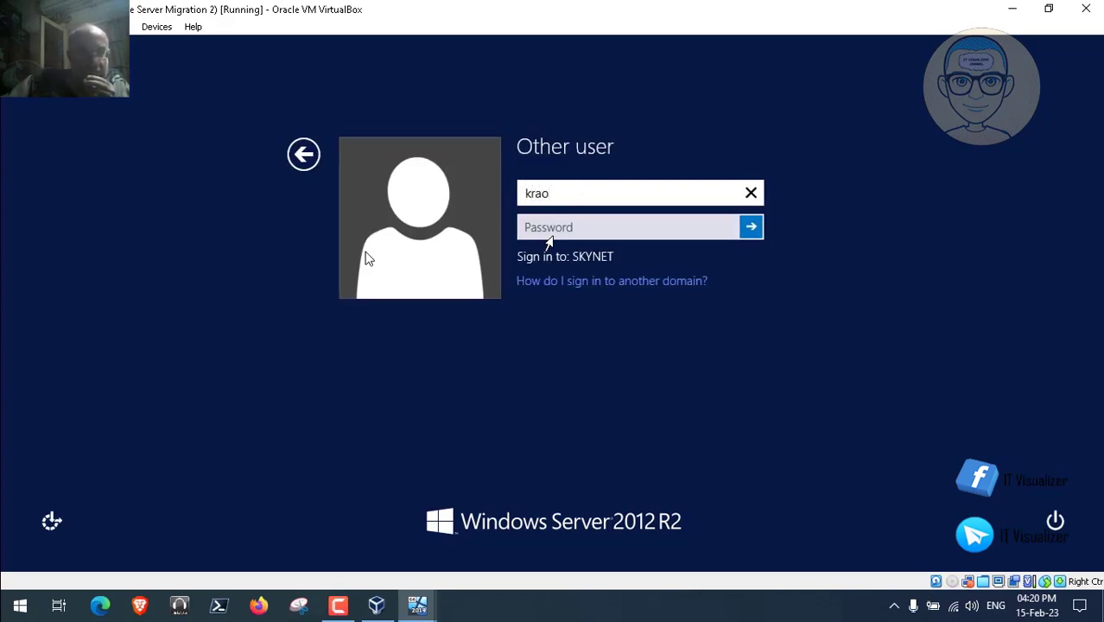
{"action": "type", "text": "uf"}
{"action": "key", "text": "Tab"}
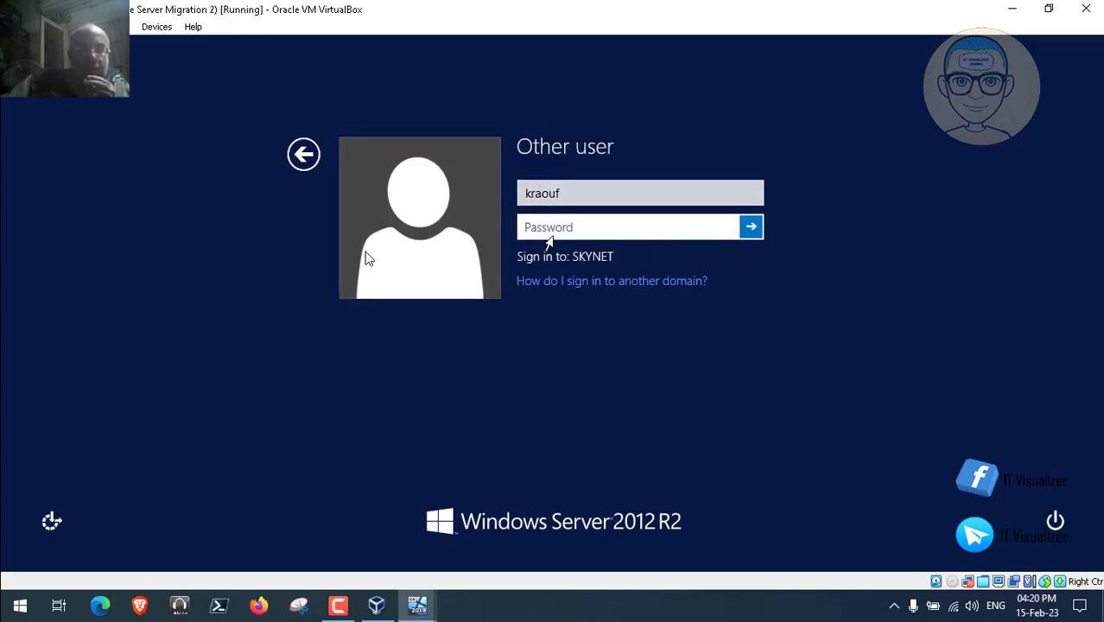
{"action": "type", "text": "••••••"}
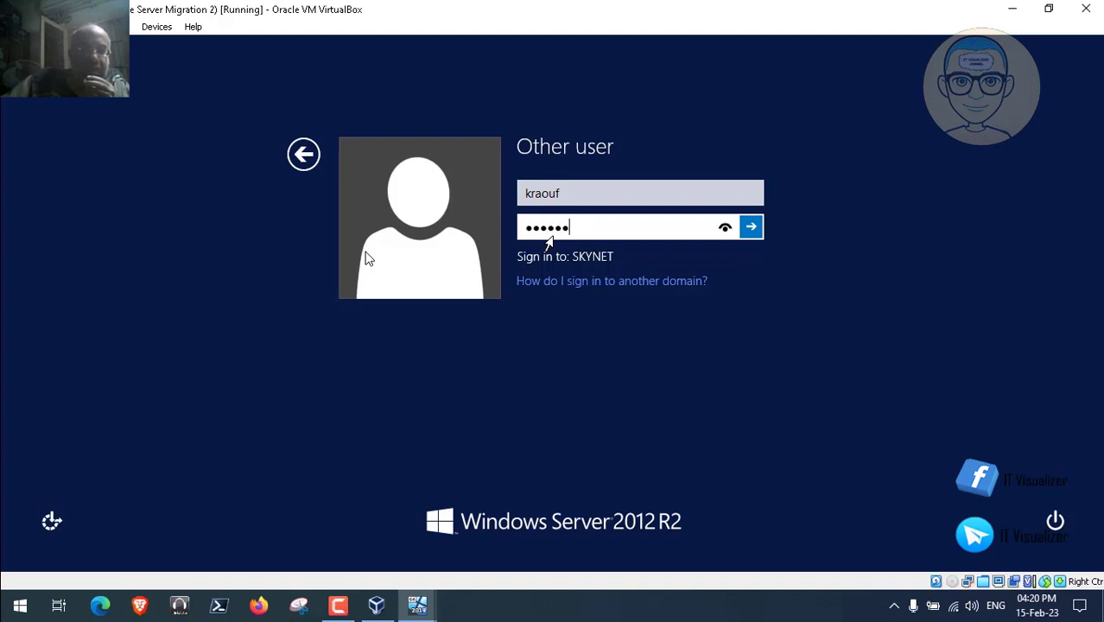
{"action": "type", "text": "•••"}
{"action": "key", "text": "Return"}
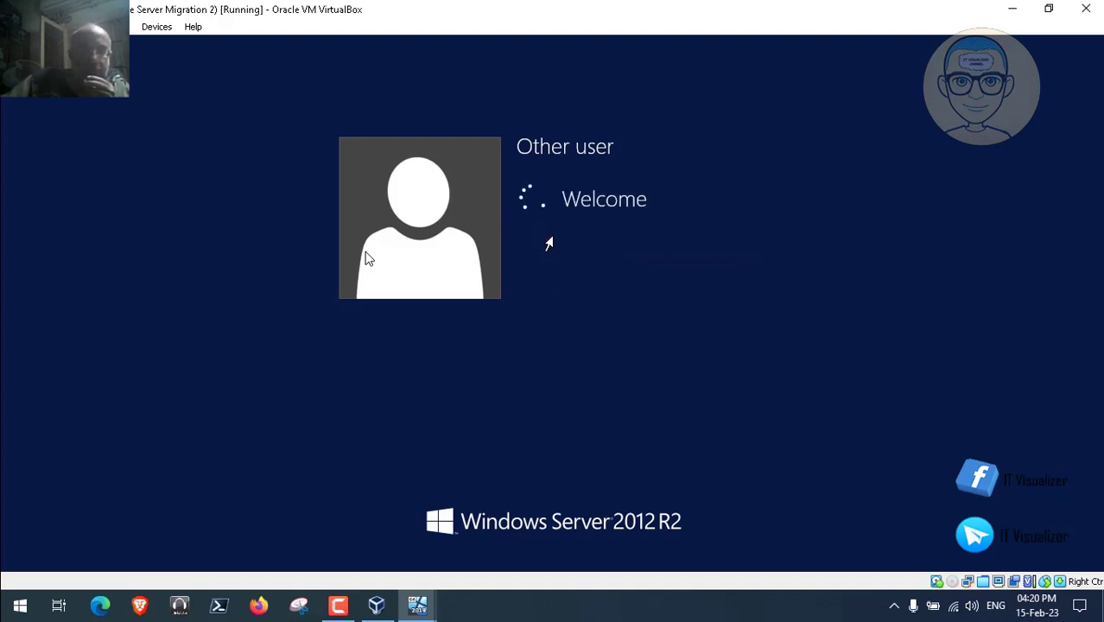
Return to SKNHQMF01 with the Smig powershell commands notes in front
{"action": "left_click", "coordinate": [415, 608]}
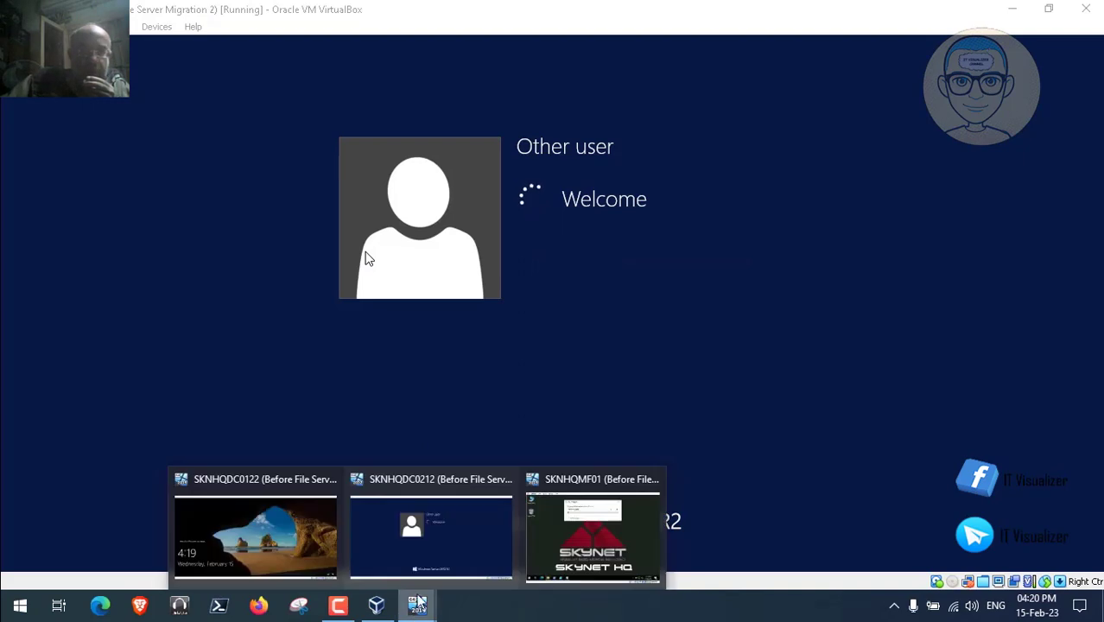
{"action": "left_click", "coordinate": [605, 537]}
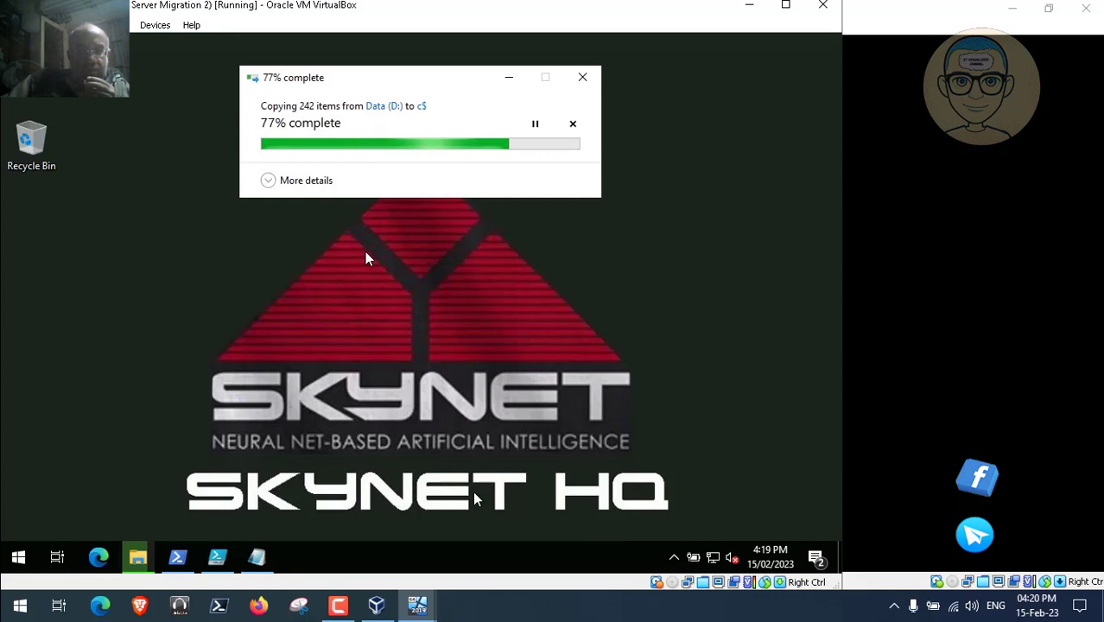
{"action": "left_click", "coordinate": [260, 558]}
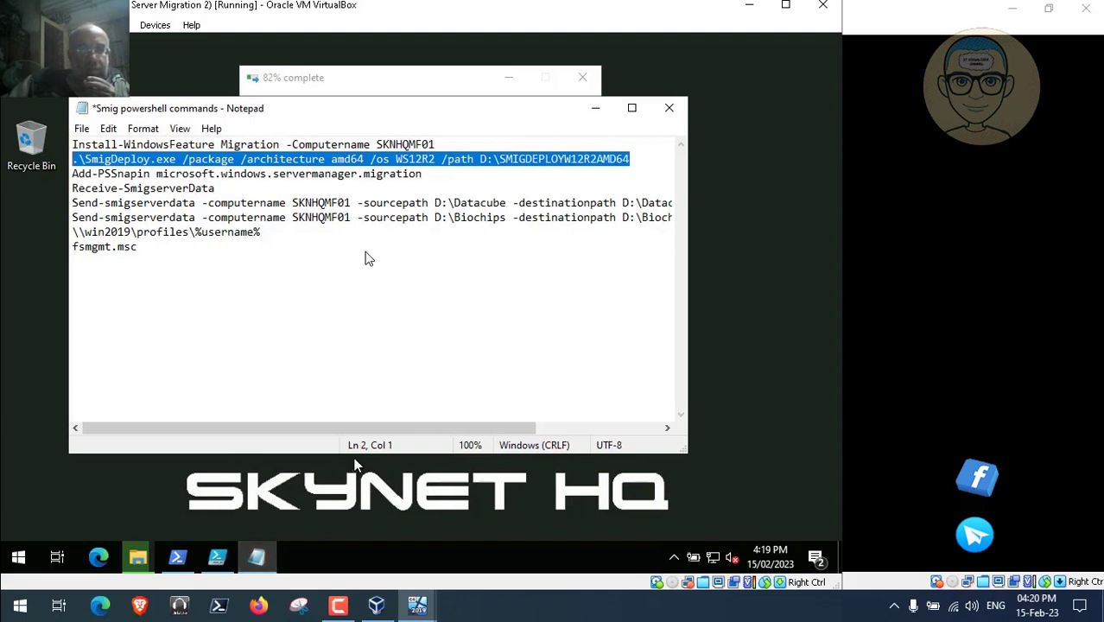
Copy the Add-PSSnapin microsoft.windows.servermanager.migration line from the notes to the PowerShell prompt
{"action": "left_click_drag", "start_coordinate": [381, 430], "coordinate": [229, 429]}
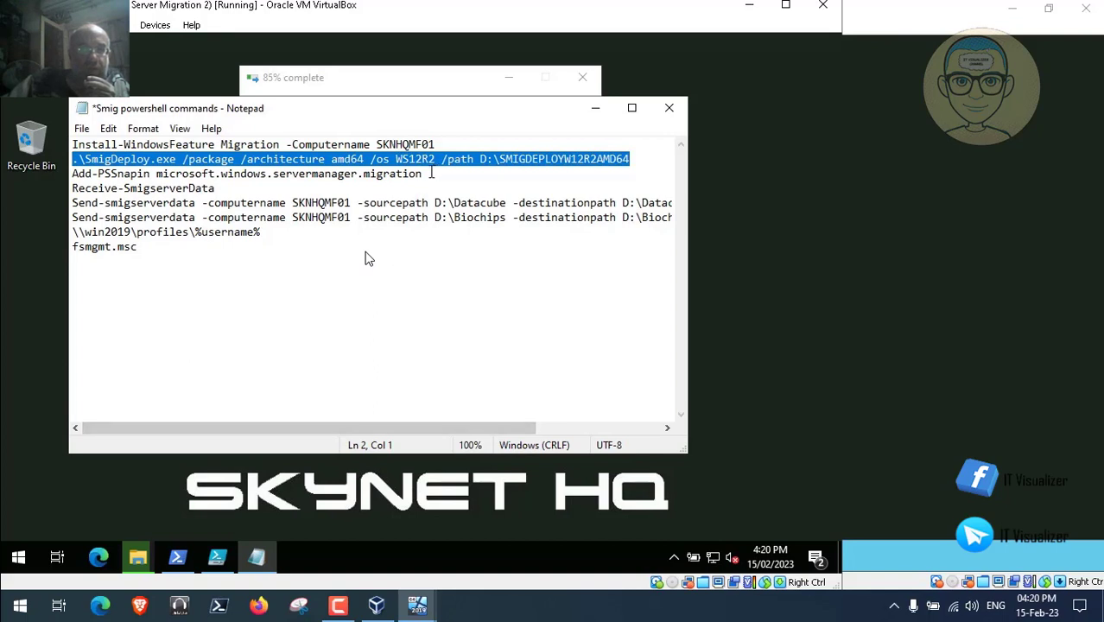
{"action": "left_click_drag", "start_coordinate": [423, 174], "coordinate": [72, 176]}
{"action": "key", "text": "space"}
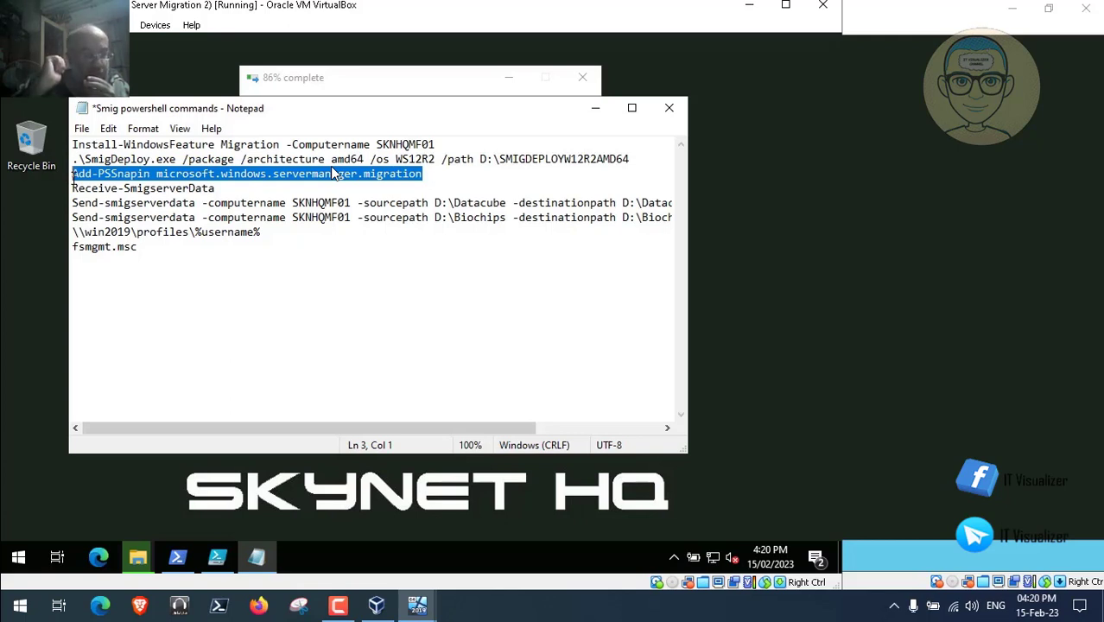
{"action": "mouse_move", "coordinate": [343, 301]}
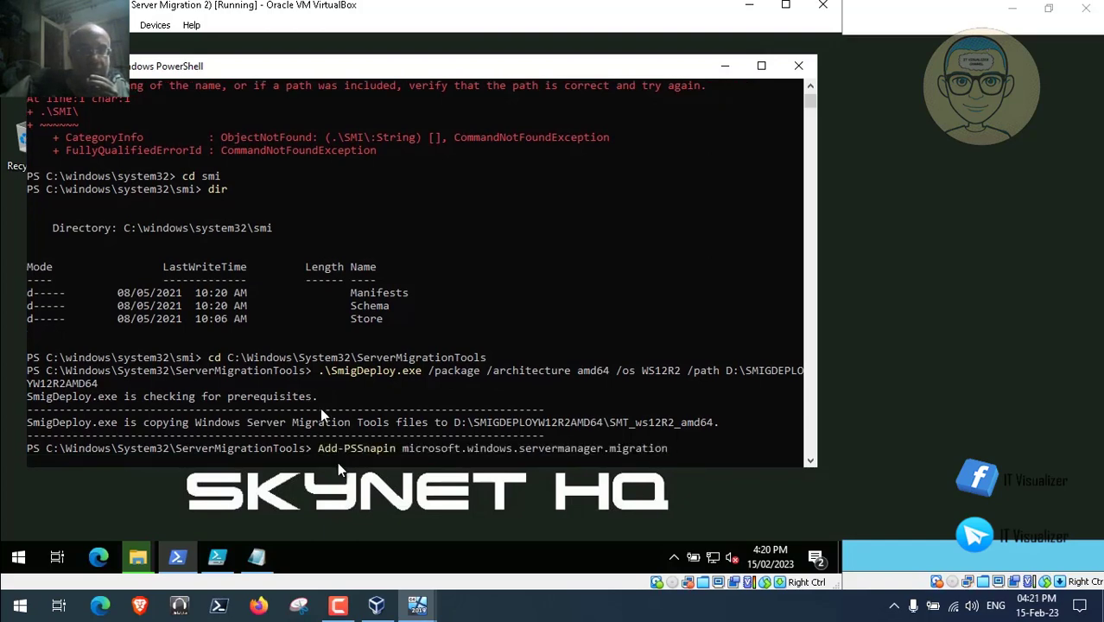
{"action": "left_click", "coordinate": [721, 69]}
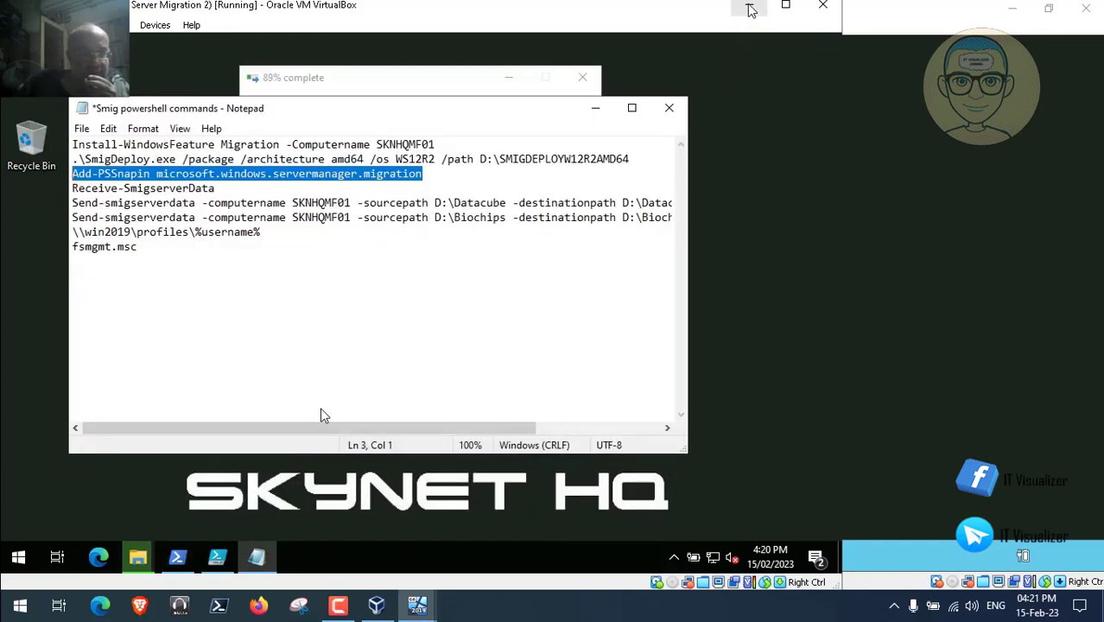
{"action": "double_click", "coordinate": [750, 10]}
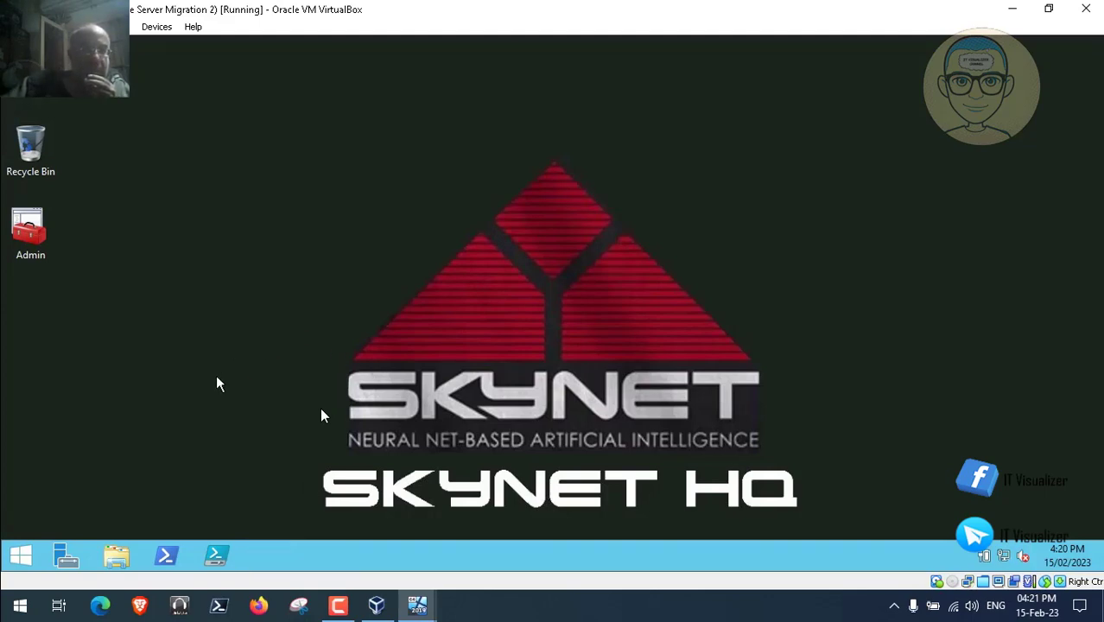
{"action": "right_click", "coordinate": [166, 559]}
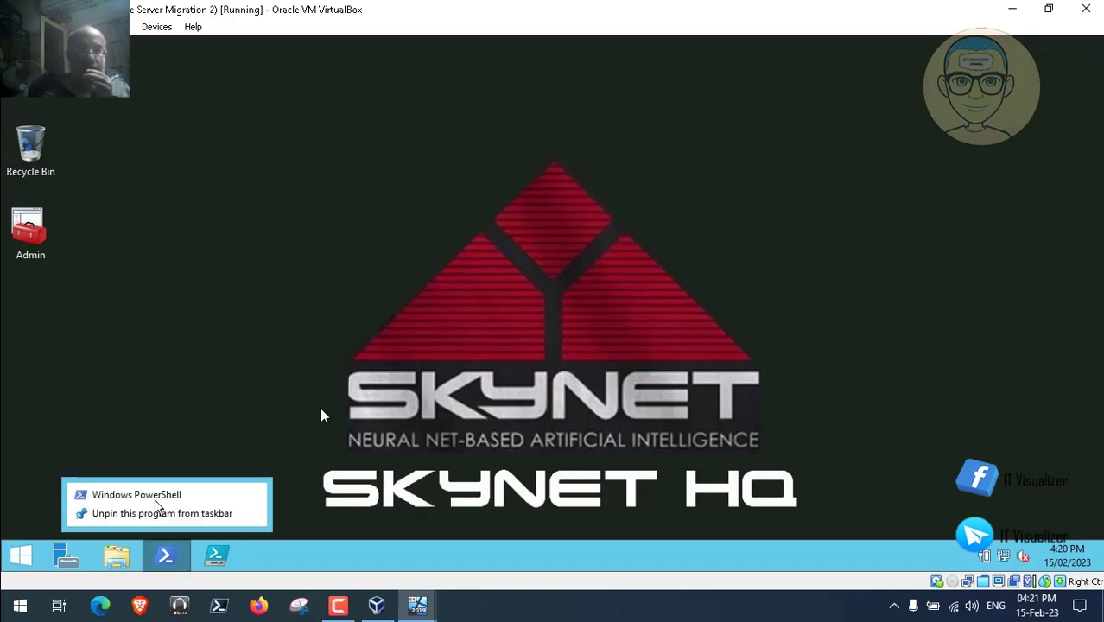
{"action": "mouse_move", "coordinate": [509, 306]}
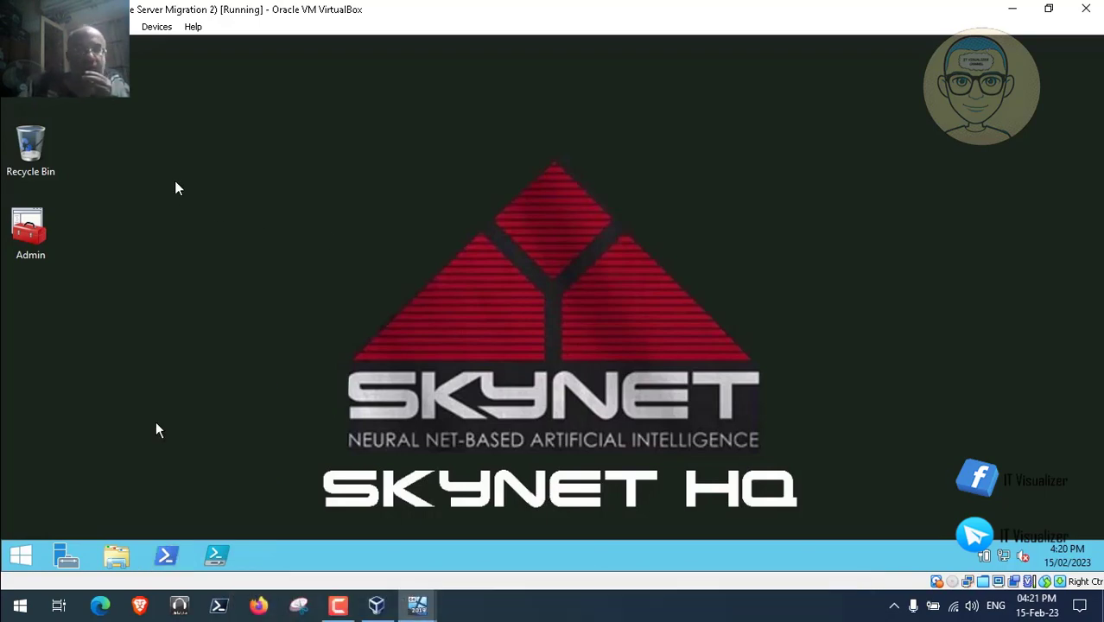
{"action": "mouse_move", "coordinate": [420, 611]}
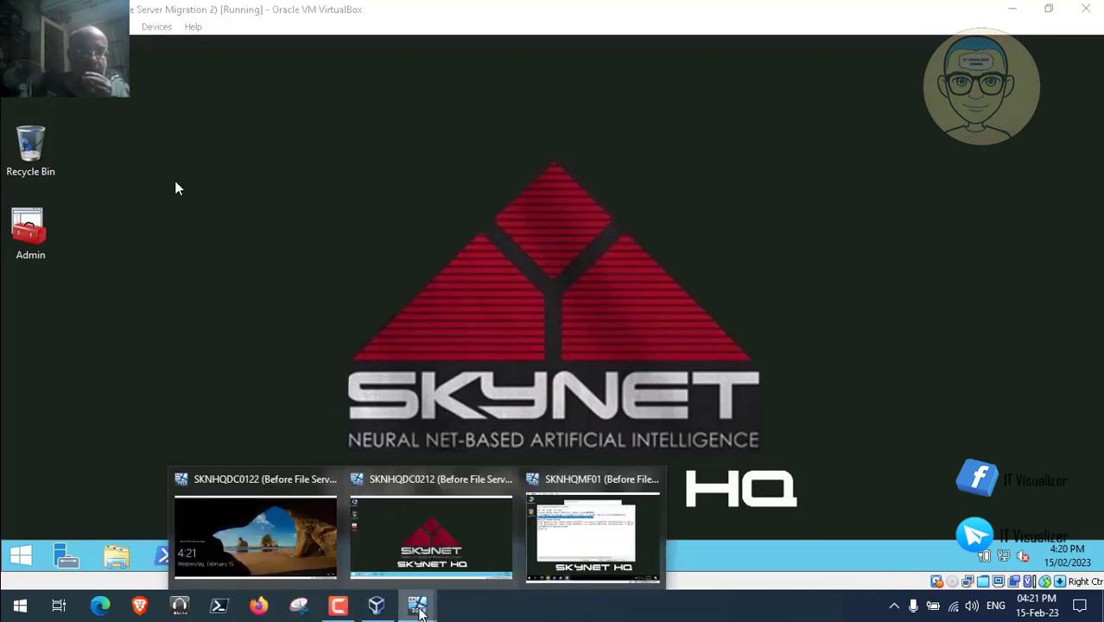
{"action": "left_click", "coordinate": [557, 528]}
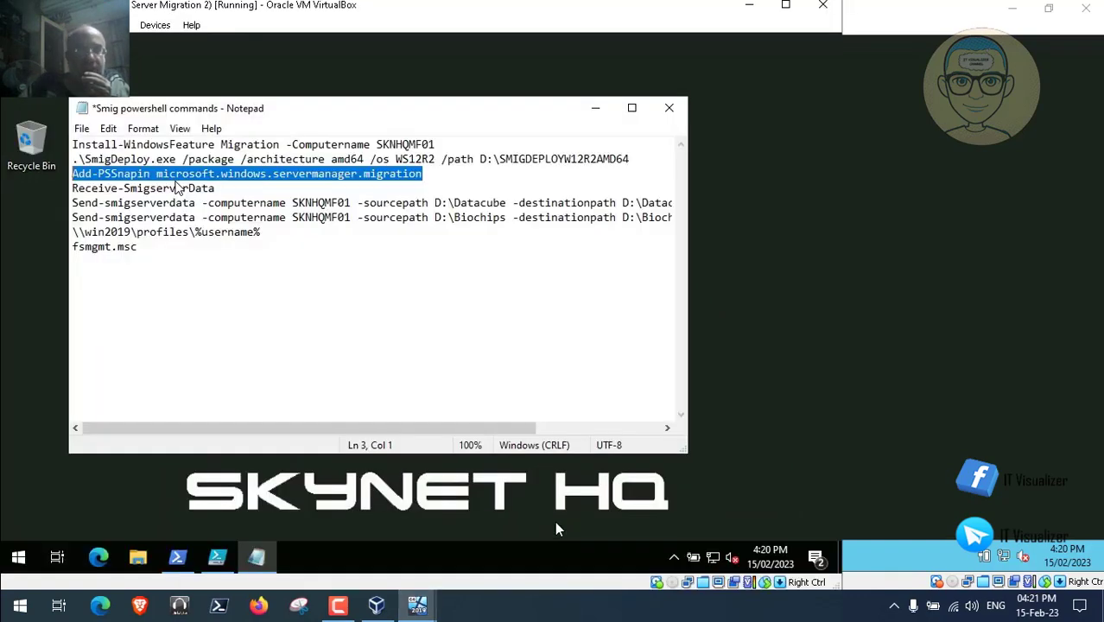
Copy the Receive-SmigserverData command from the notes and paste it at the PowerShell prompt
{"action": "left_click", "coordinate": [178, 557]}
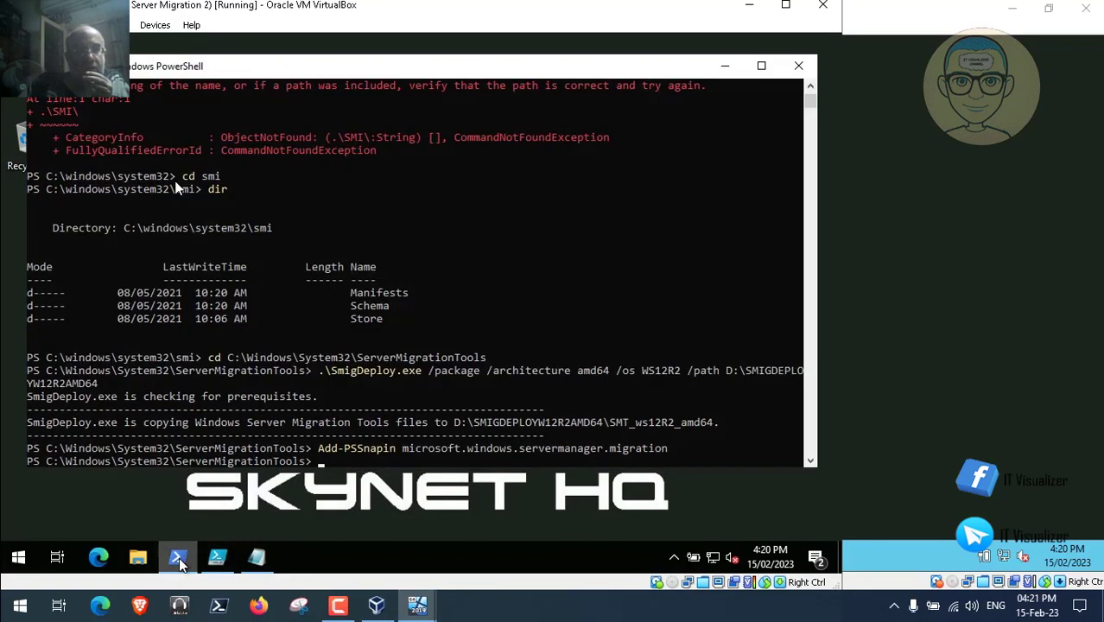
{"action": "left_click", "coordinate": [724, 67]}
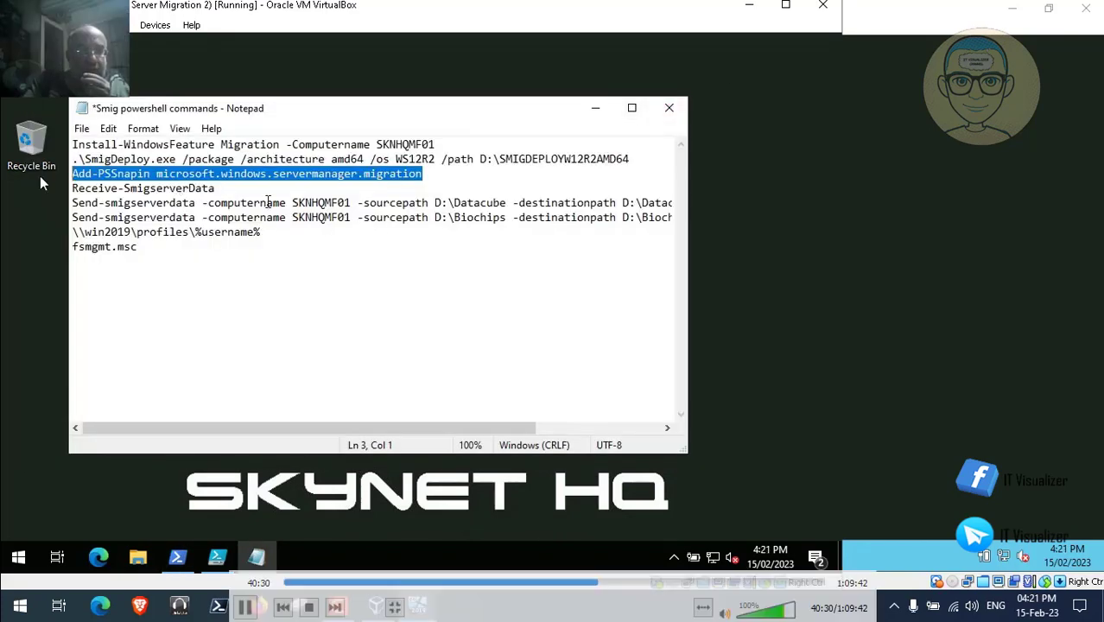
{"action": "left_click_drag", "start_coordinate": [216, 188], "coordinate": [72, 188]}
{"action": "key", "text": "super+c"}
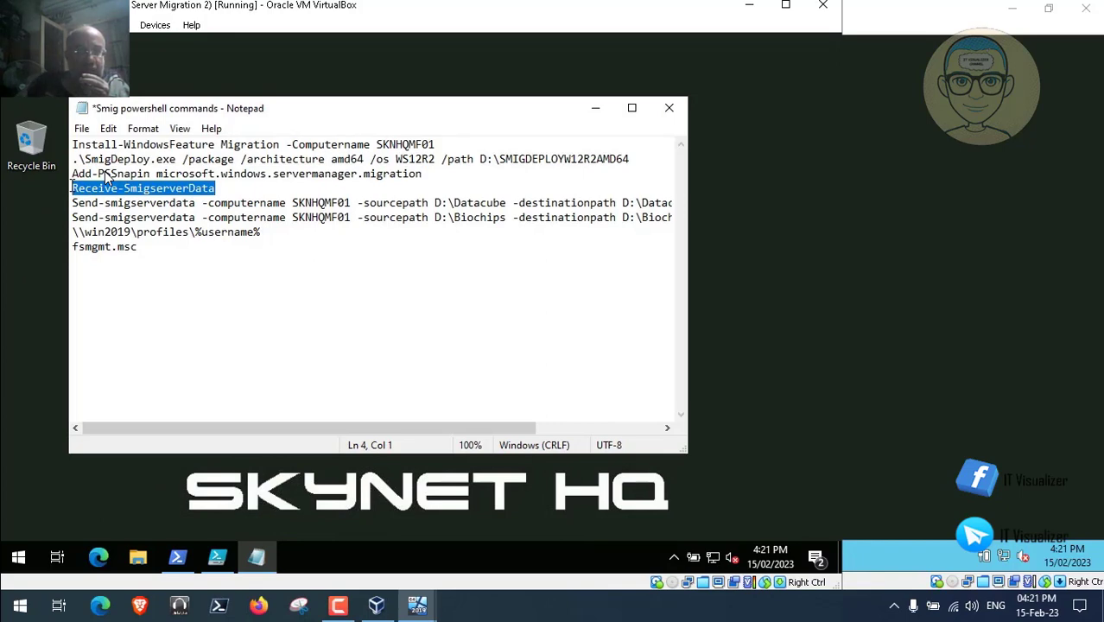
{"action": "left_click", "coordinate": [177, 557]}
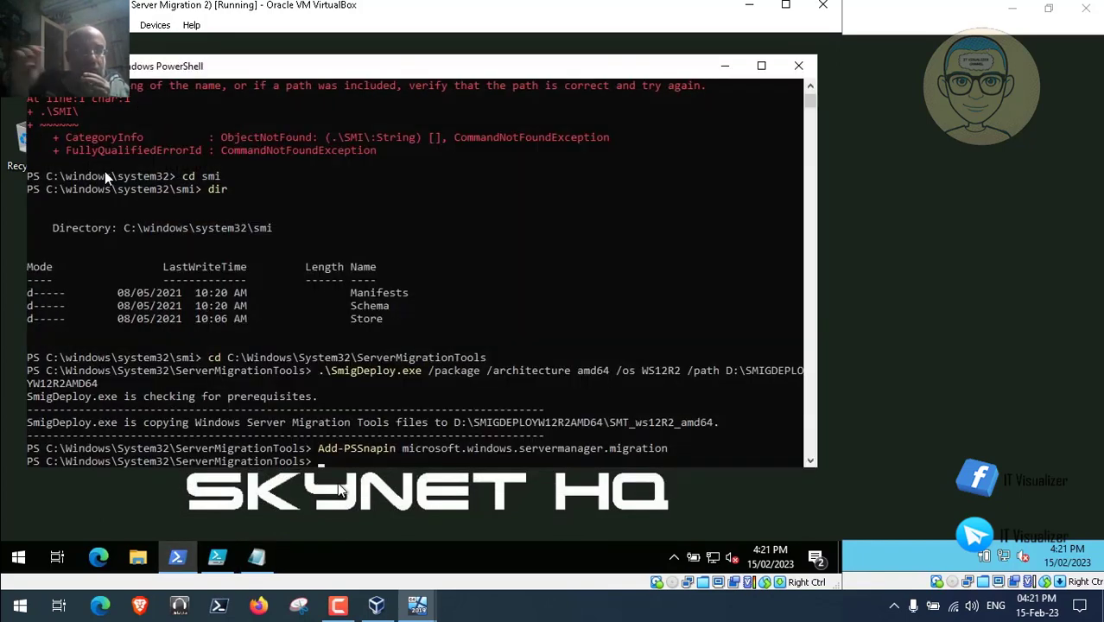
{"action": "right_click", "coordinate": [333, 467]}
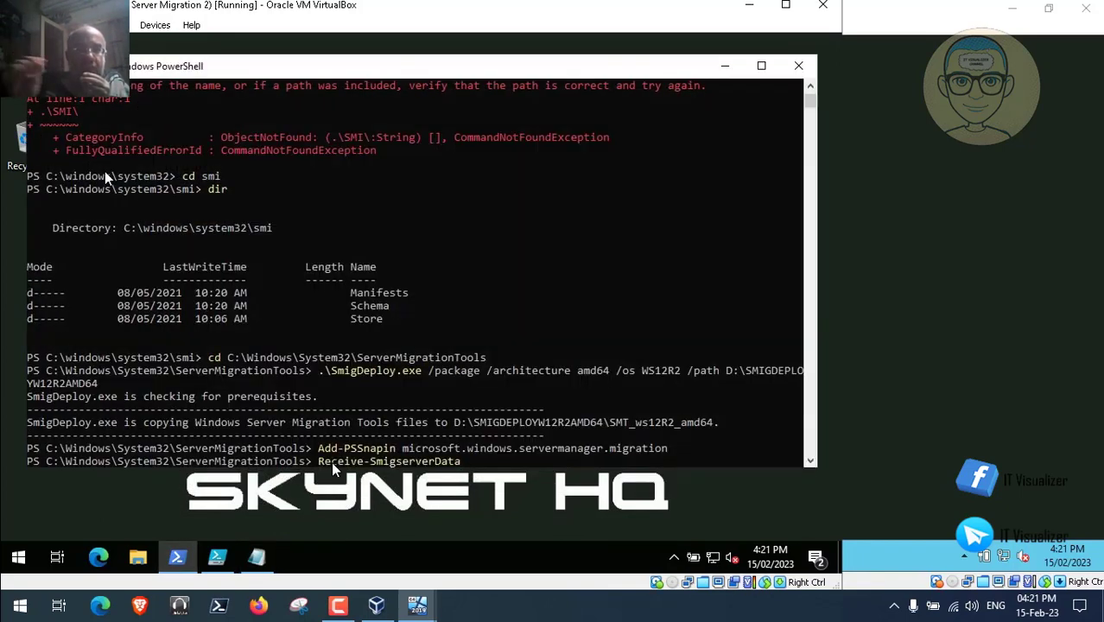
Run Receive-SmigserverData, supplying the account password, so data receiving starts
{"action": "key", "text": "Return"}
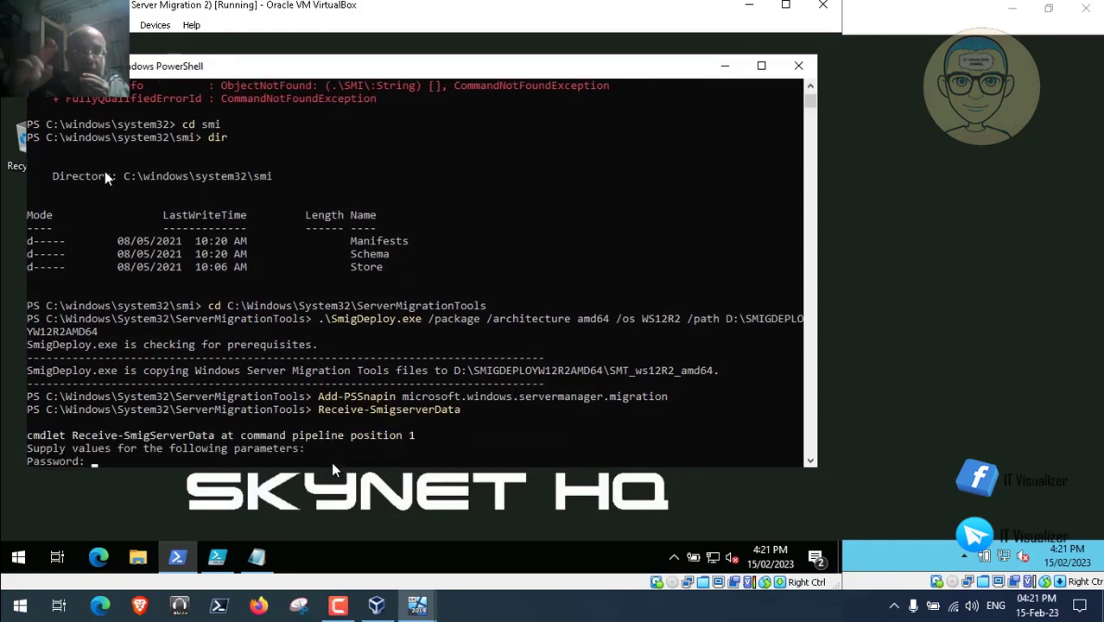
{"action": "type", "text": "**"}
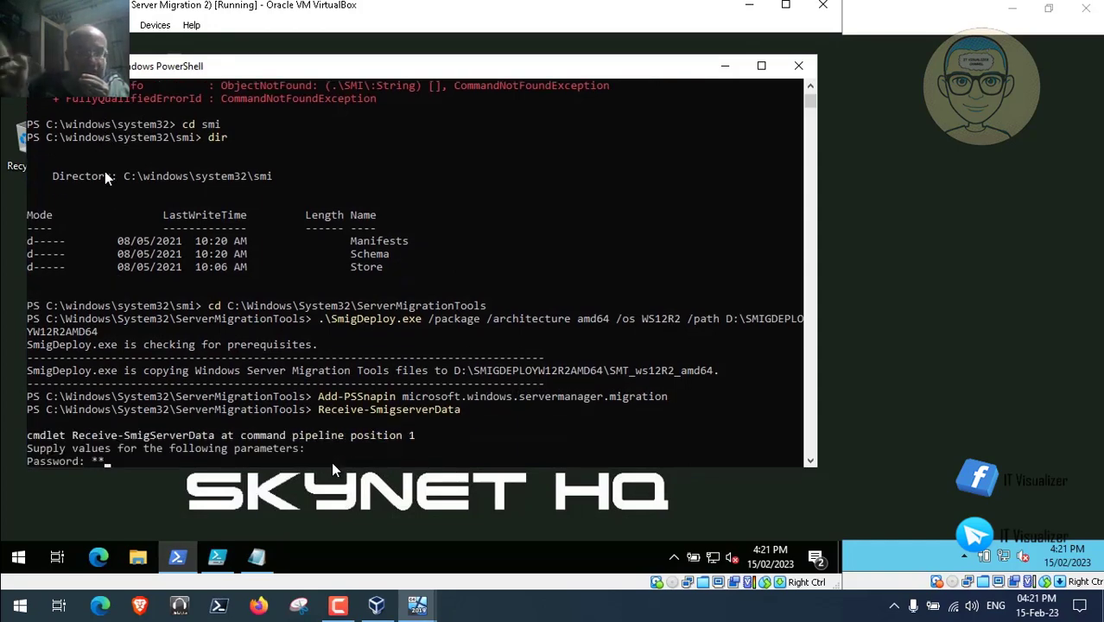
{"action": "type", "text": "****"}
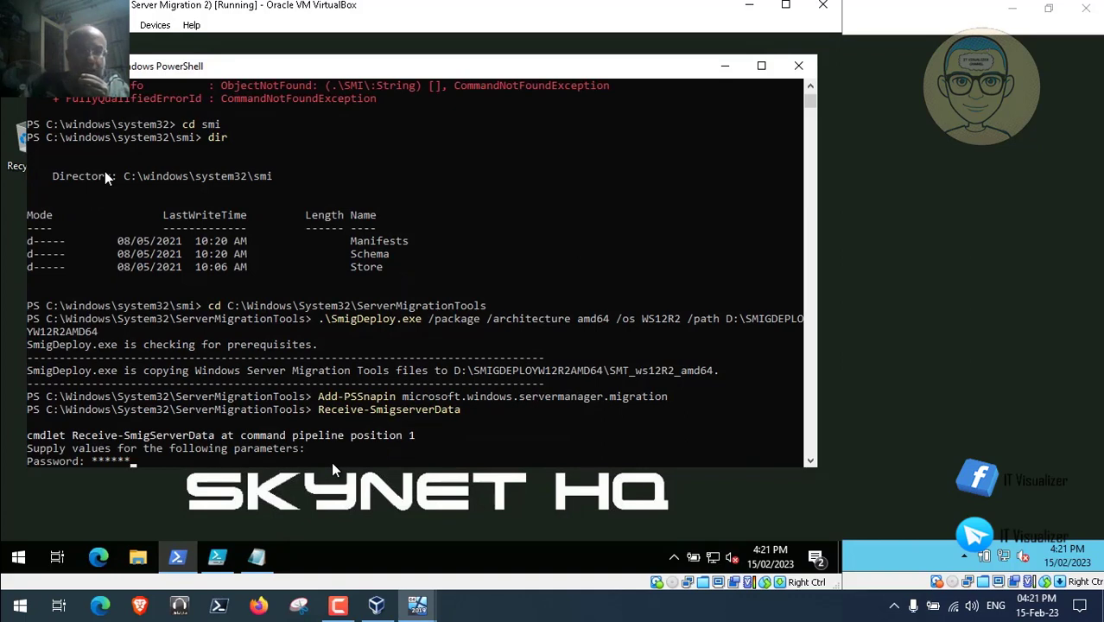
{"action": "type", "text": "****"}
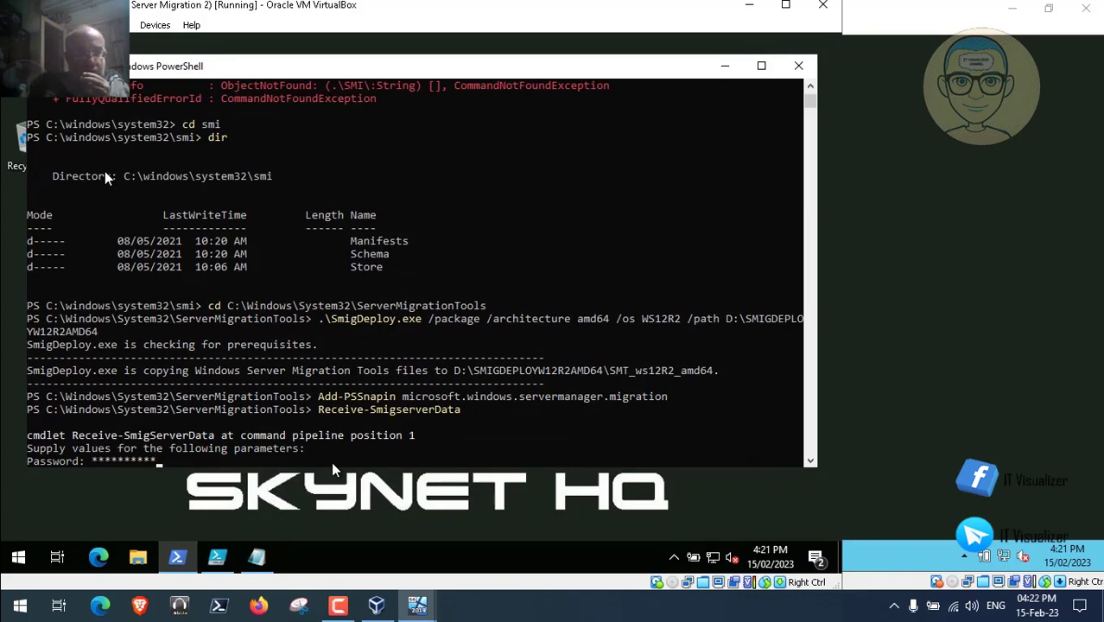
{"action": "key", "text": "Return"}
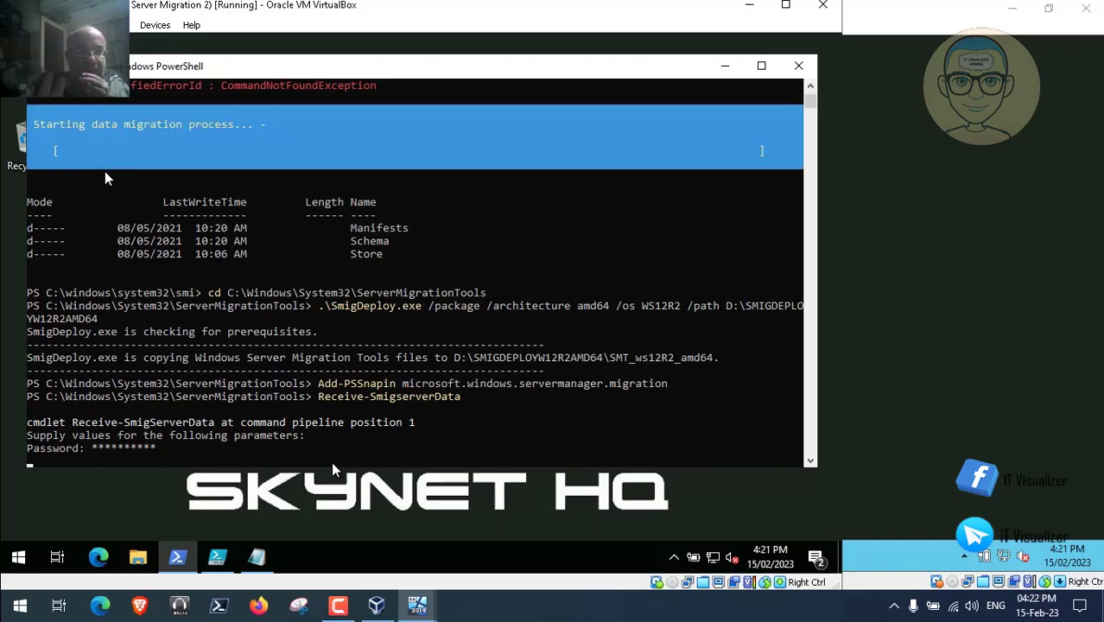
{"action": "left_click", "coordinate": [418, 610]}
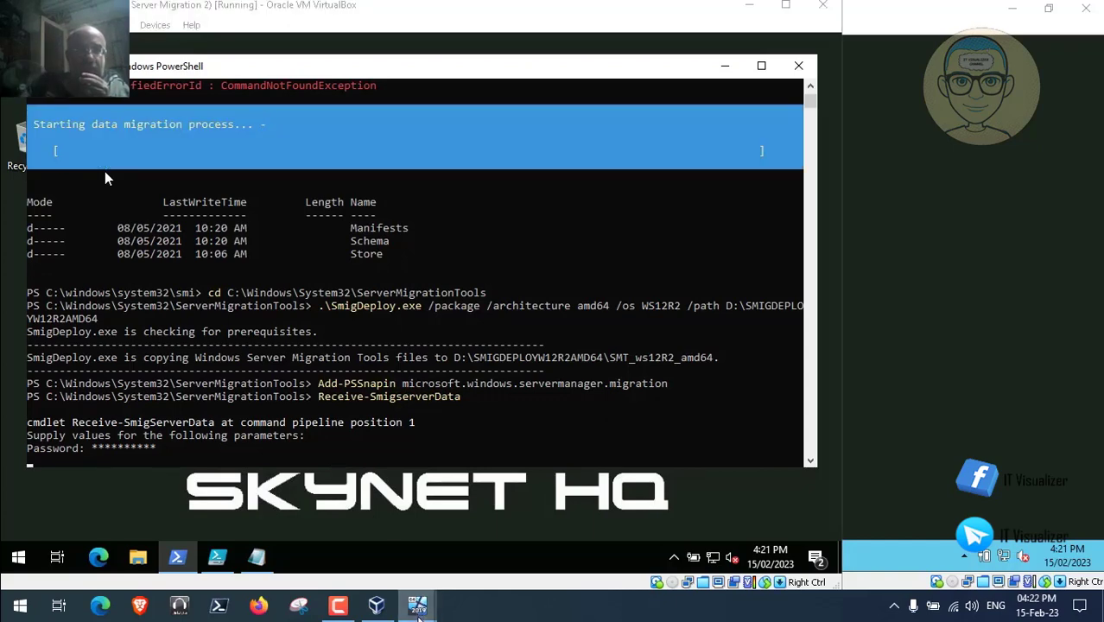
On the other server, change into C:\SMIGDEPLOYW12R2AMD64\SMT_ws12R2_amd64 and list its files with dir
{"action": "left_click", "coordinate": [418, 537]}
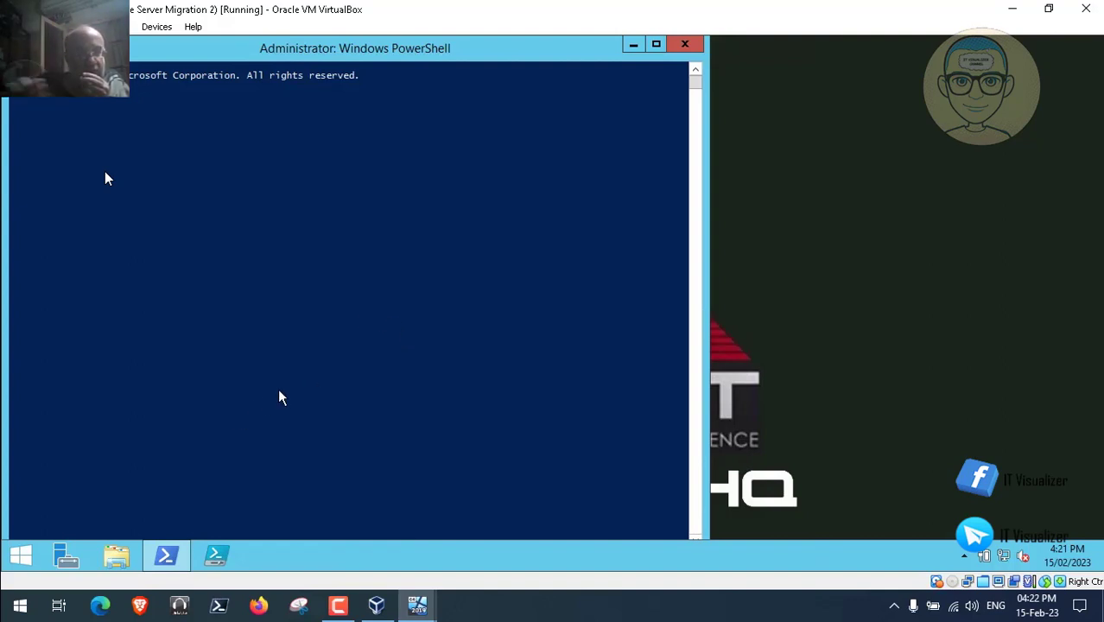
{"action": "left_click", "coordinate": [335, 604]}
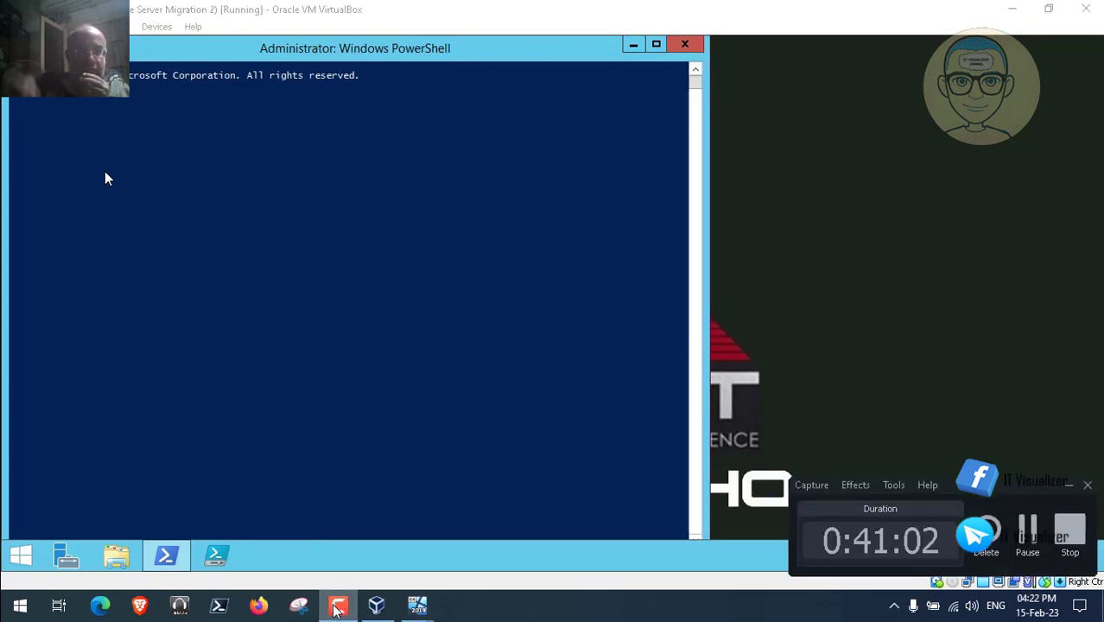
{"action": "left_click", "coordinate": [417, 605]}
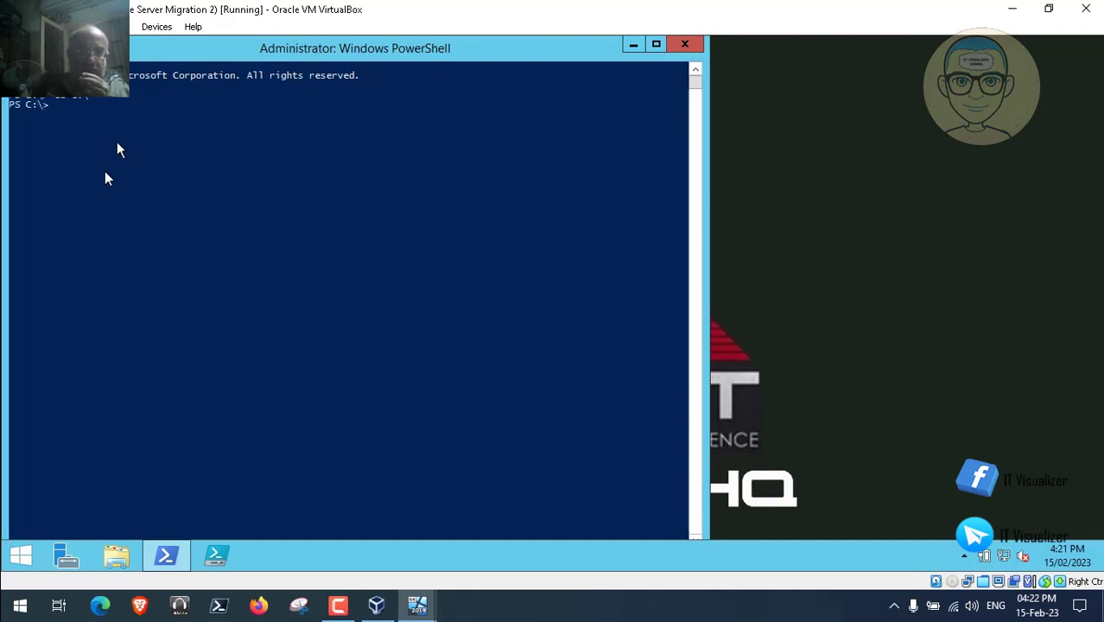
{"action": "type", "text": "cd "}
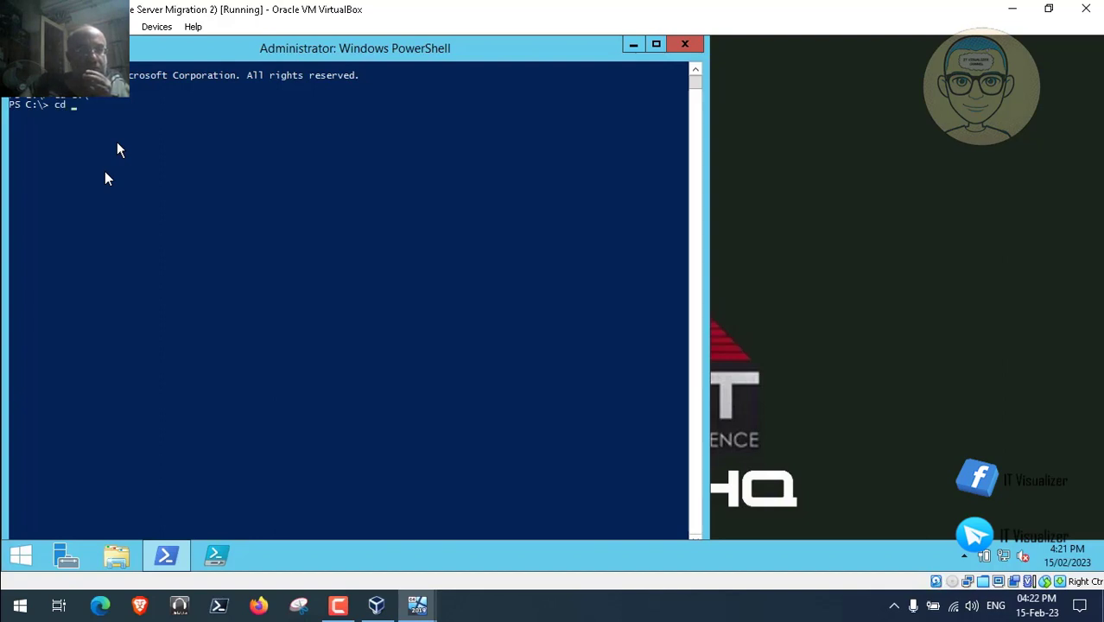
{"action": "type", "text": ".\\smg"}
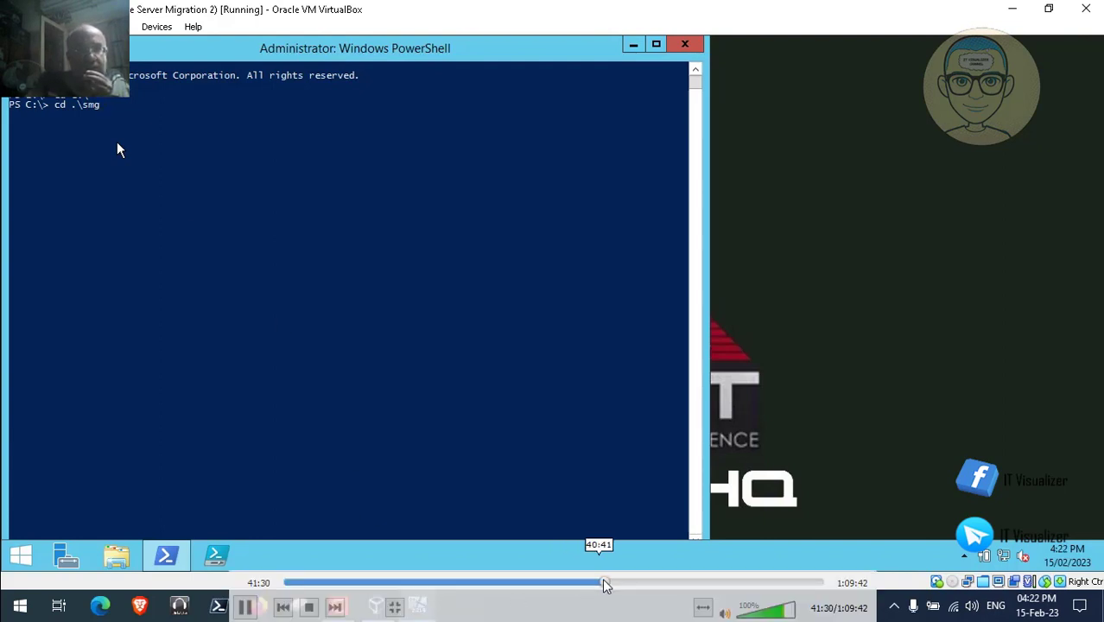
{"action": "left_click", "coordinate": [609, 584]}
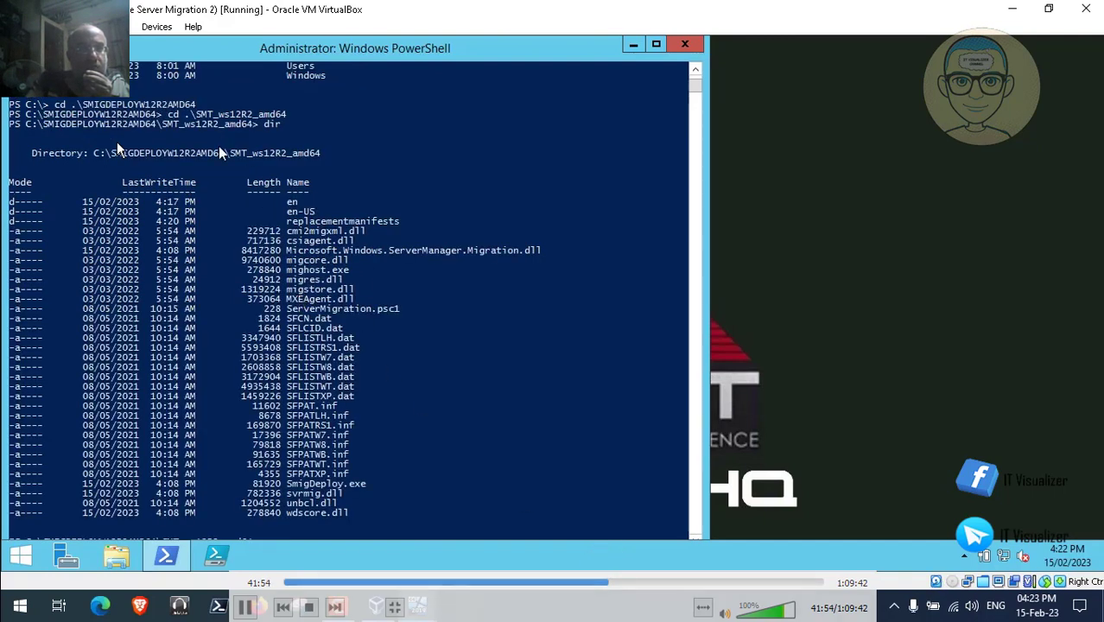
{"action": "key", "text": "space"}
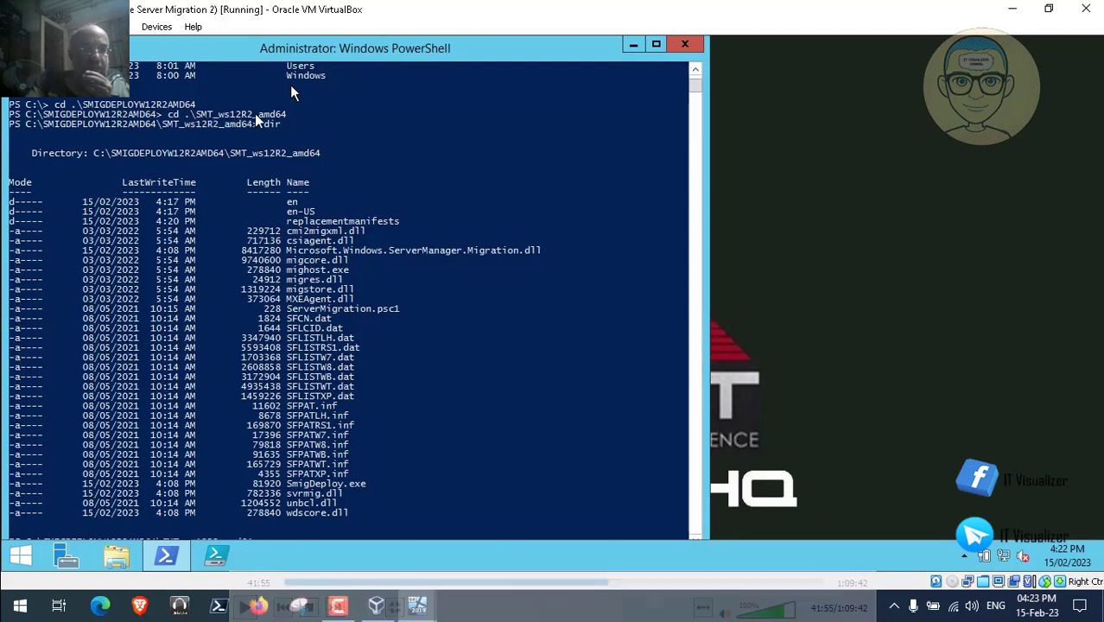
{"action": "mouse_move", "coordinate": [252, 122]}
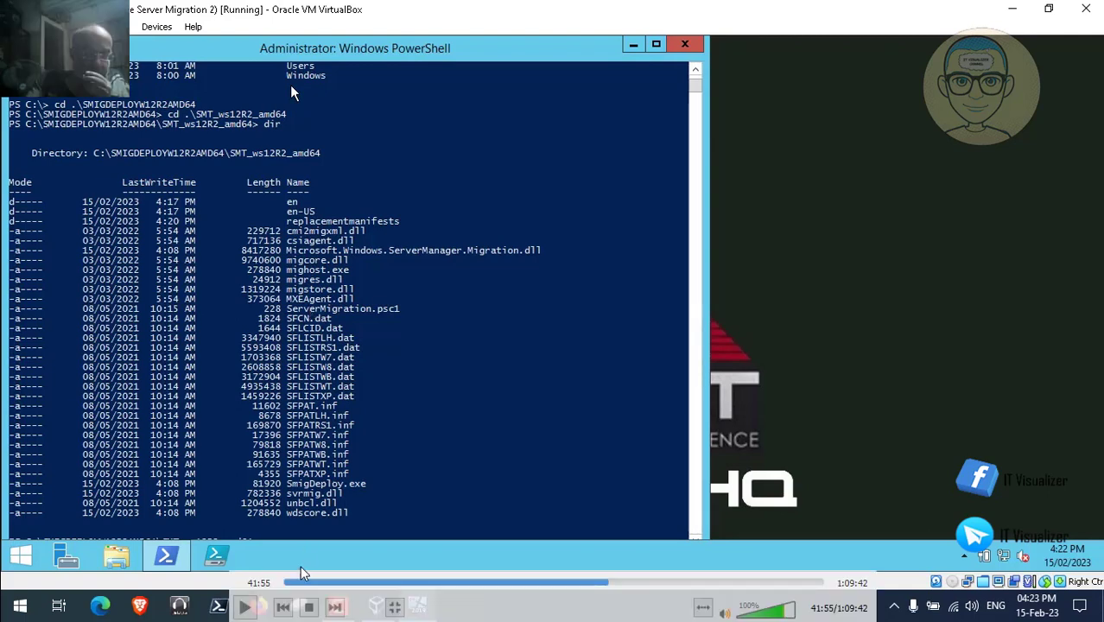
Run .\SmigDeploy.exe from the SMT_ws12R2_amd64 folder to open a migration PowerShell window
{"action": "left_click", "coordinate": [246, 608]}
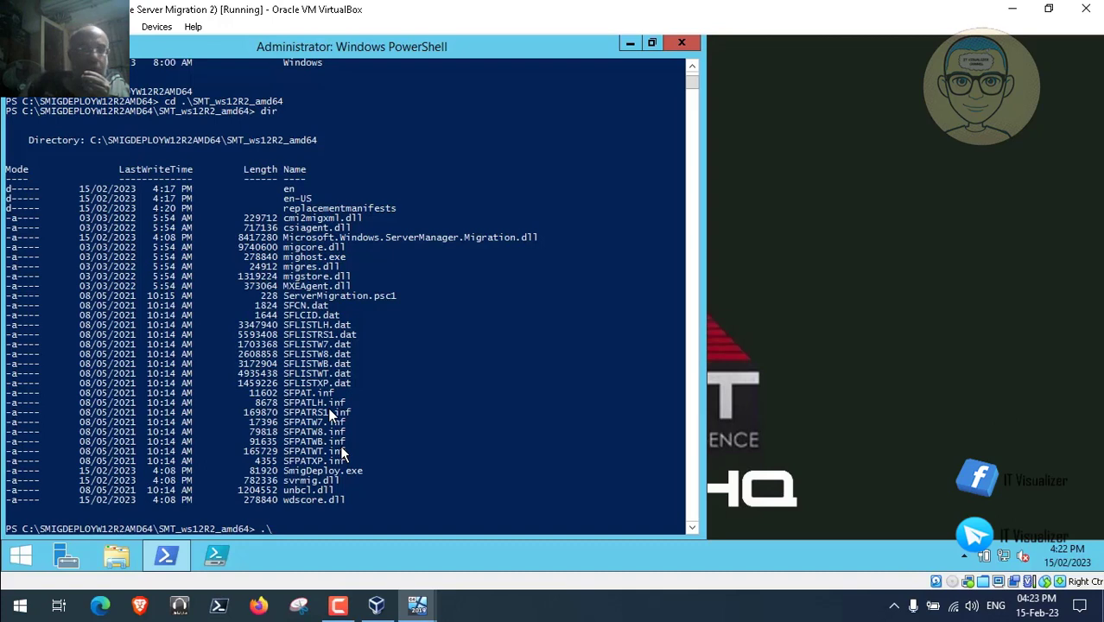
{"action": "type", "text": "smig"}
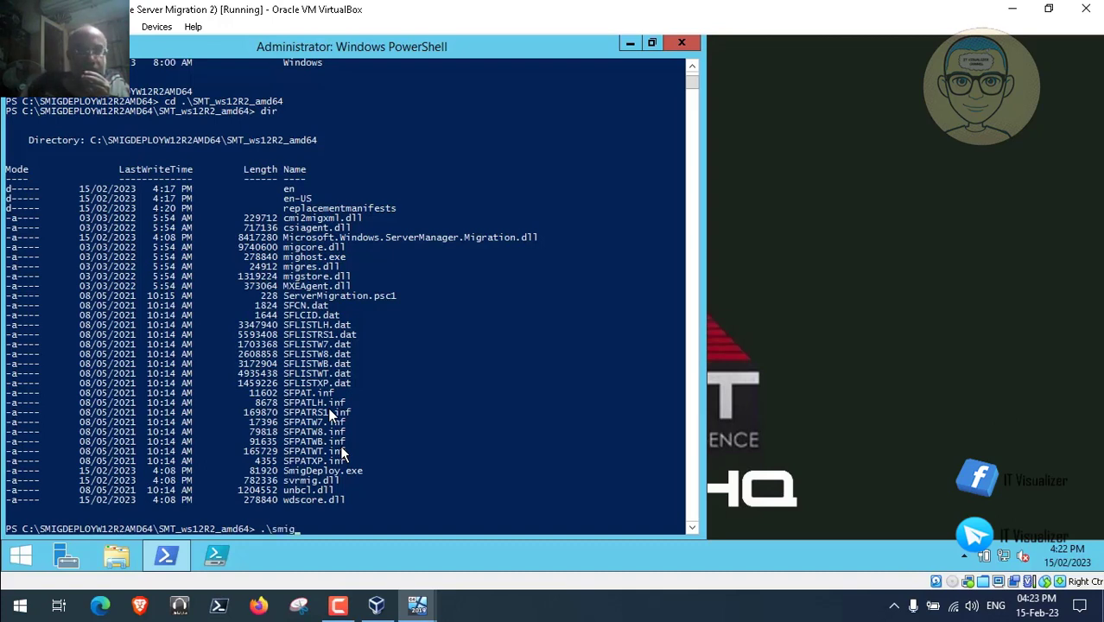
{"action": "key", "text": "Tab"}
{"action": "key", "text": "Return"}
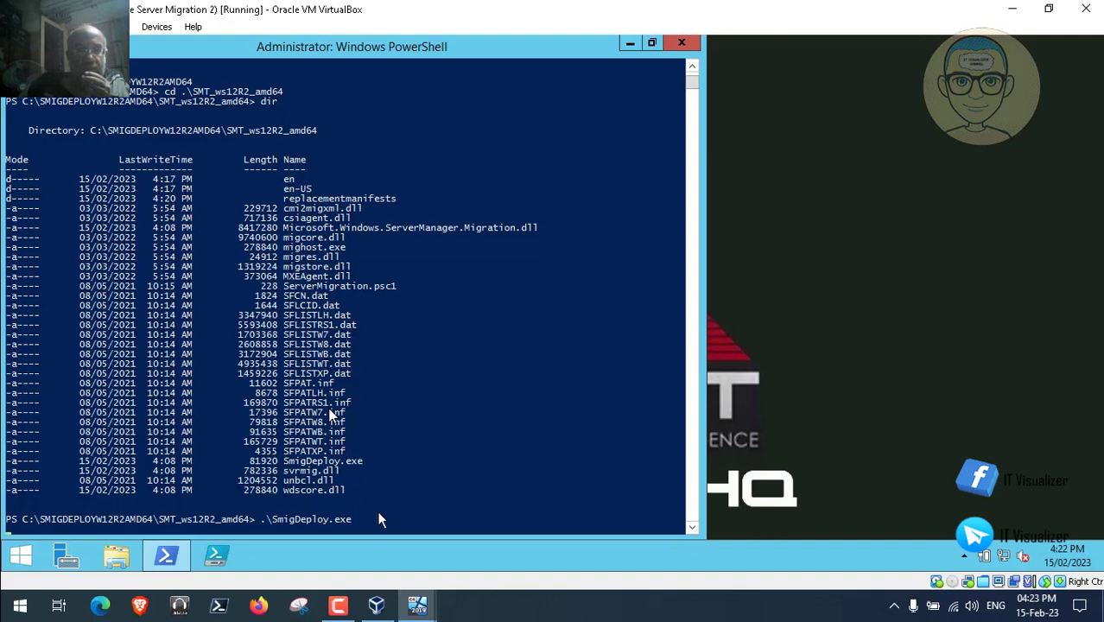
{"action": "mouse_move", "coordinate": [432, 570]}
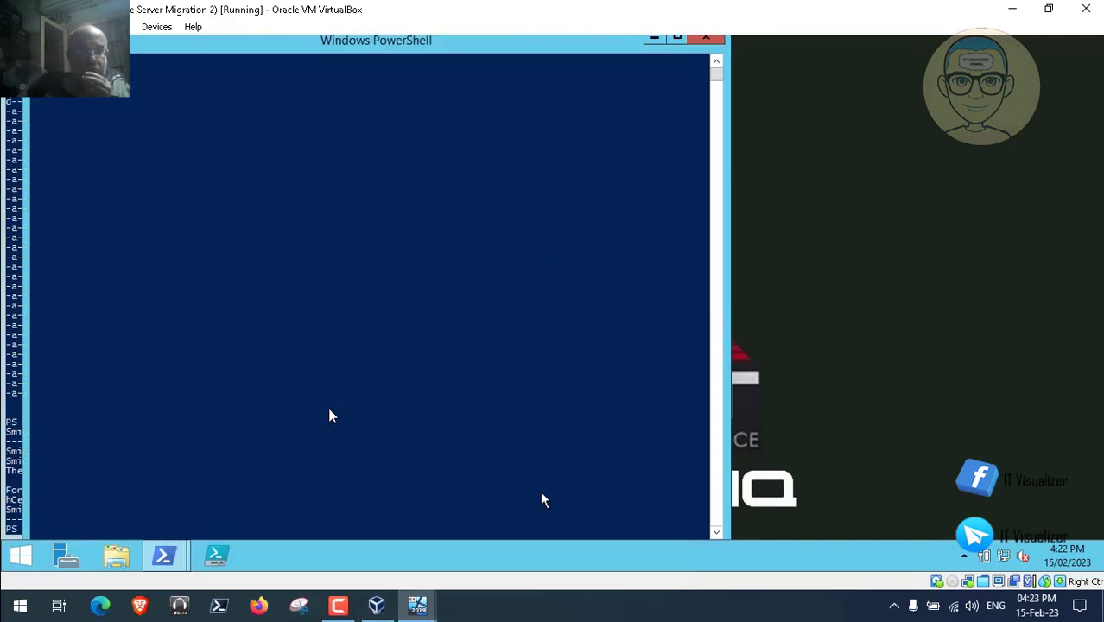
Check the destination server is waiting and bring up the saved Send-SmigServerData commands
{"action": "mouse_move", "coordinate": [417, 605]}
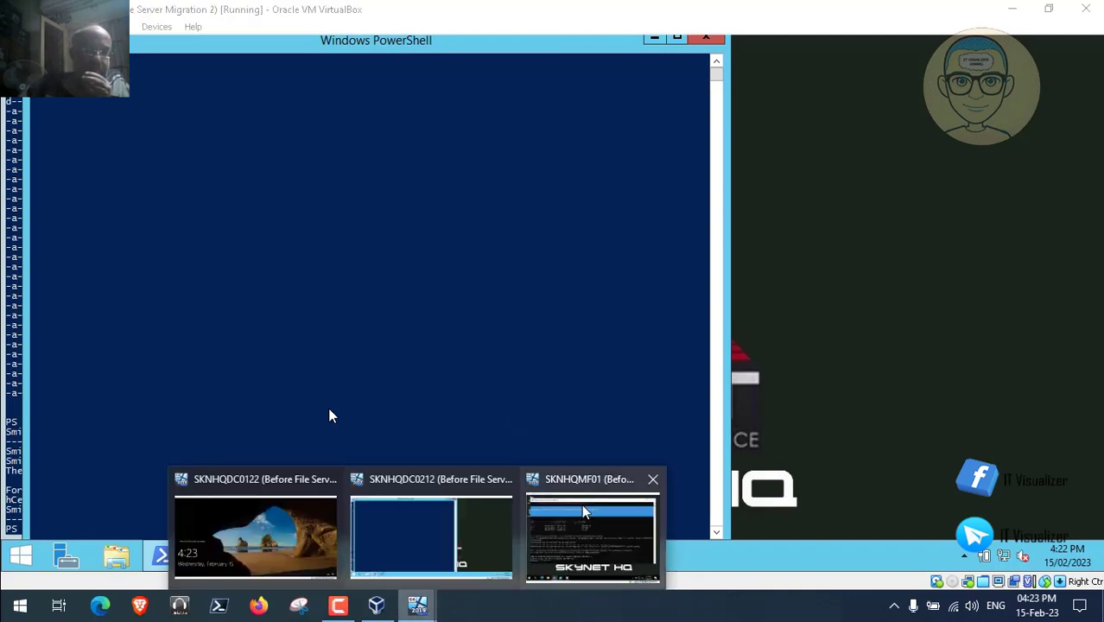
{"action": "left_click", "coordinate": [586, 536]}
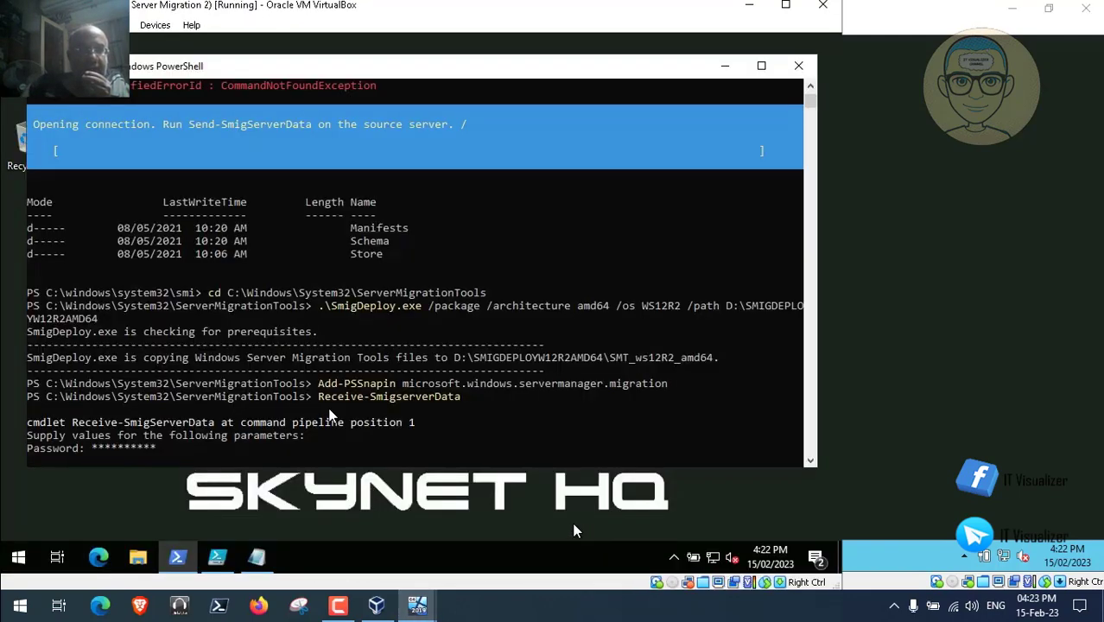
{"action": "left_click", "coordinate": [257, 559]}
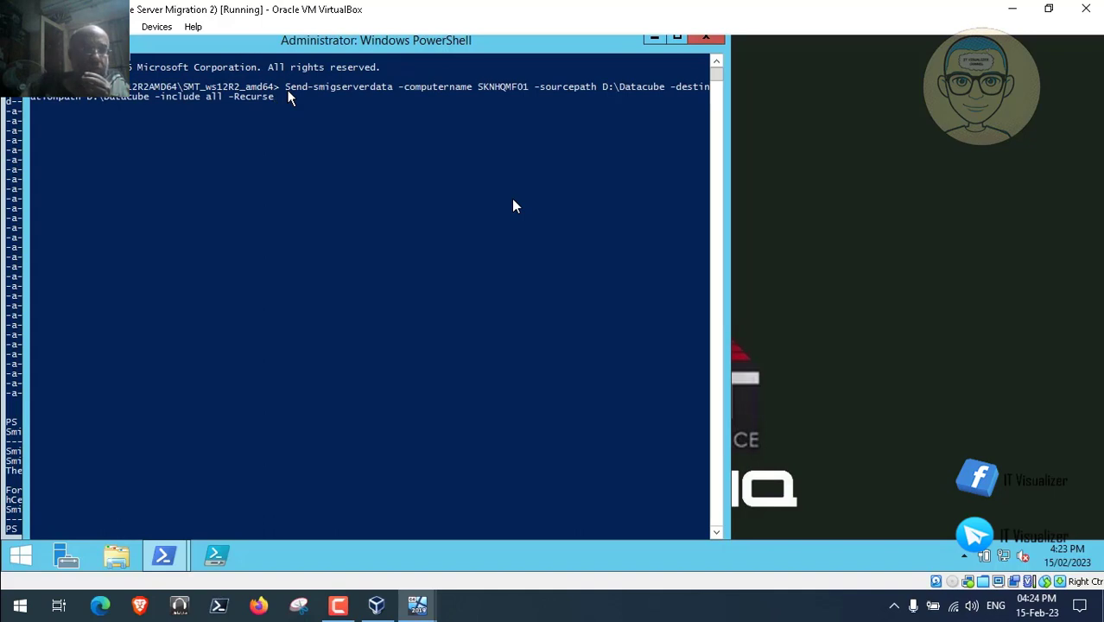
Run Send-SmigServerData for D:\Datacube and enter the migration password
{"action": "left_click", "coordinate": [245, 606]}
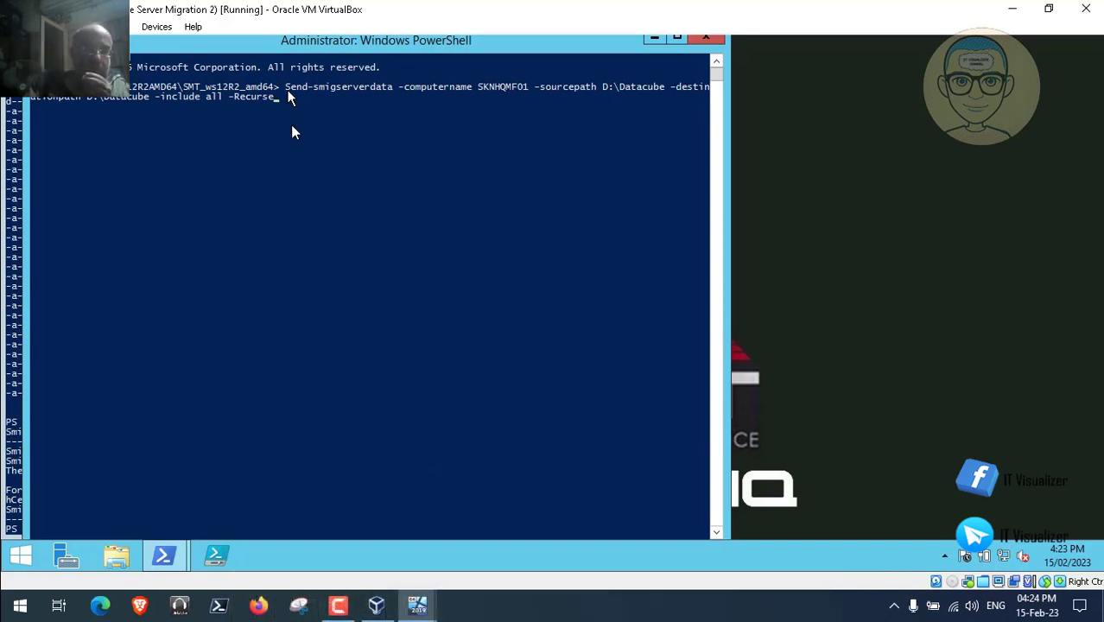
{"action": "mouse_move", "coordinate": [249, 132]}
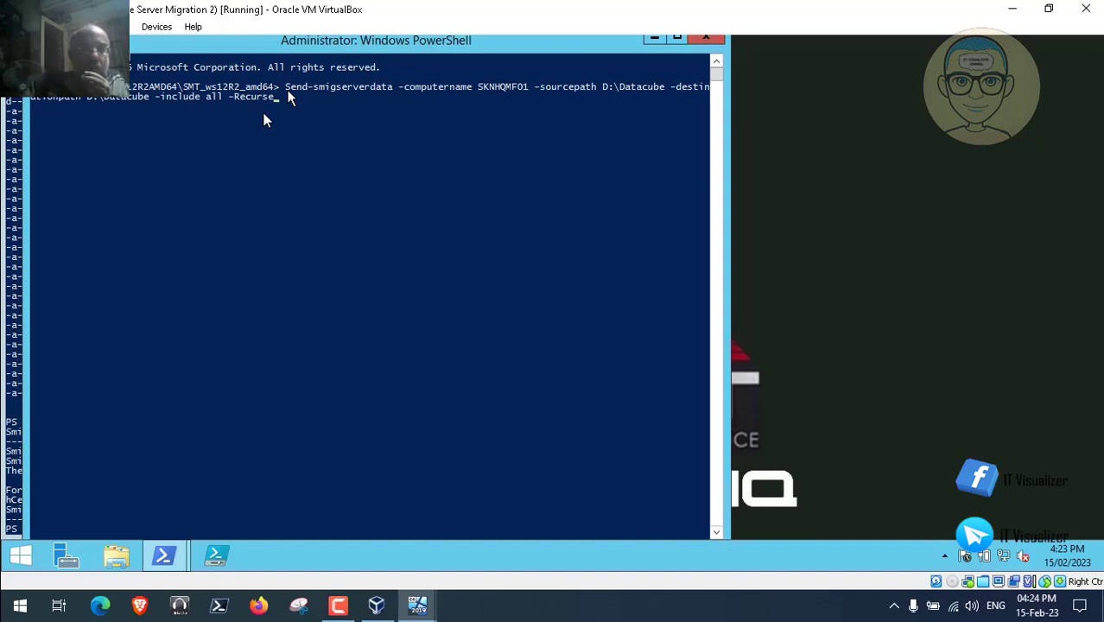
{"action": "mouse_move", "coordinate": [259, 541]}
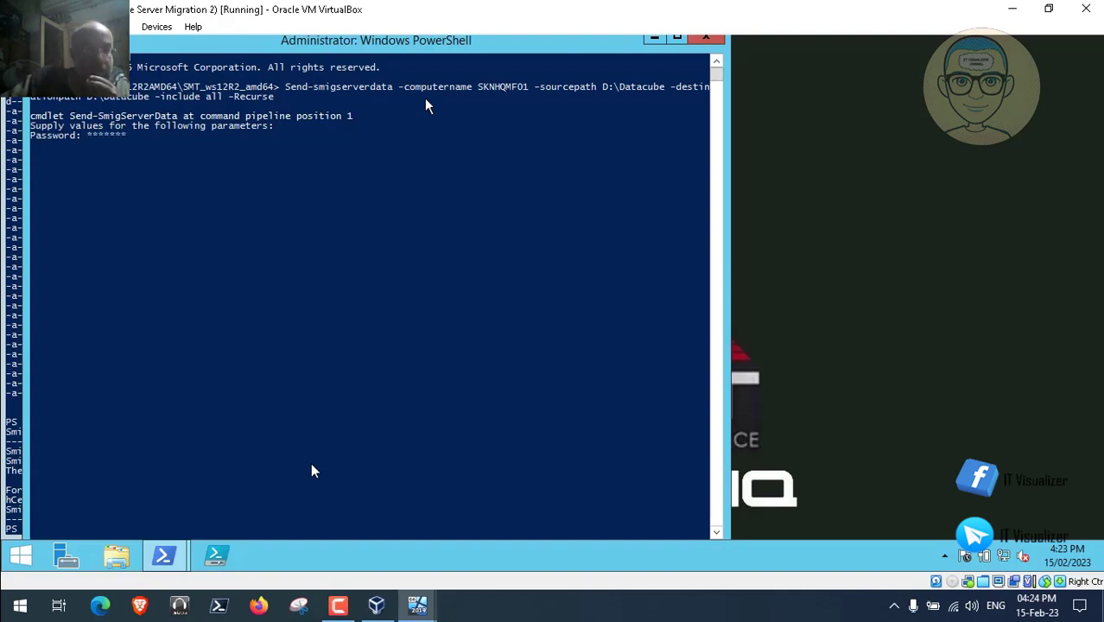
{"action": "key", "text": "Return"}
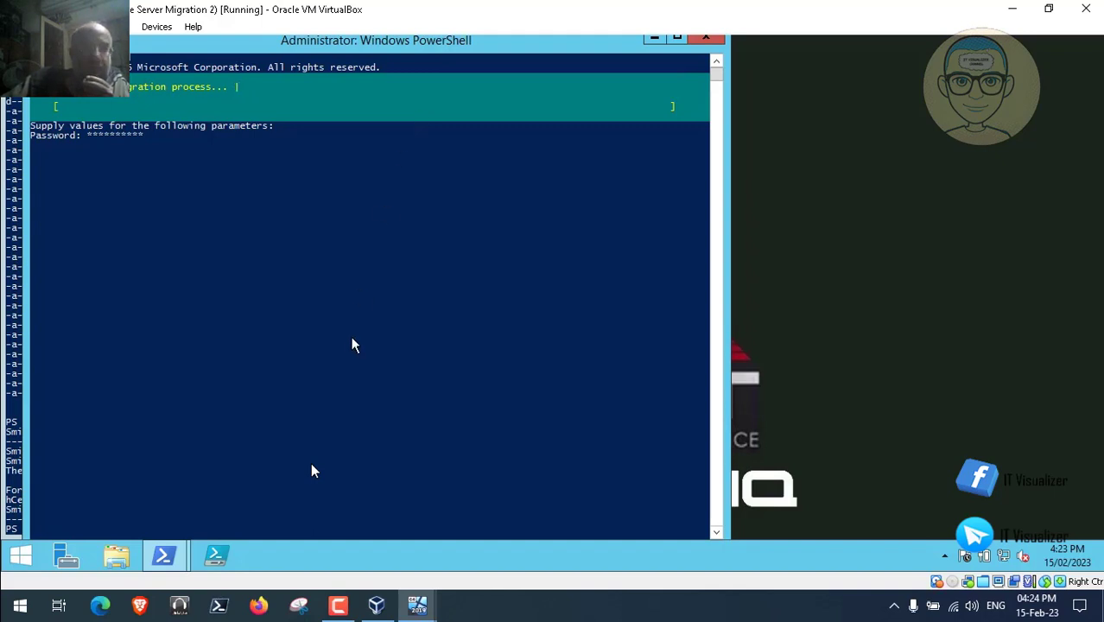
Check the destination's receiving session, then review the DataCube results showing Success True
{"action": "mouse_move", "coordinate": [418, 611]}
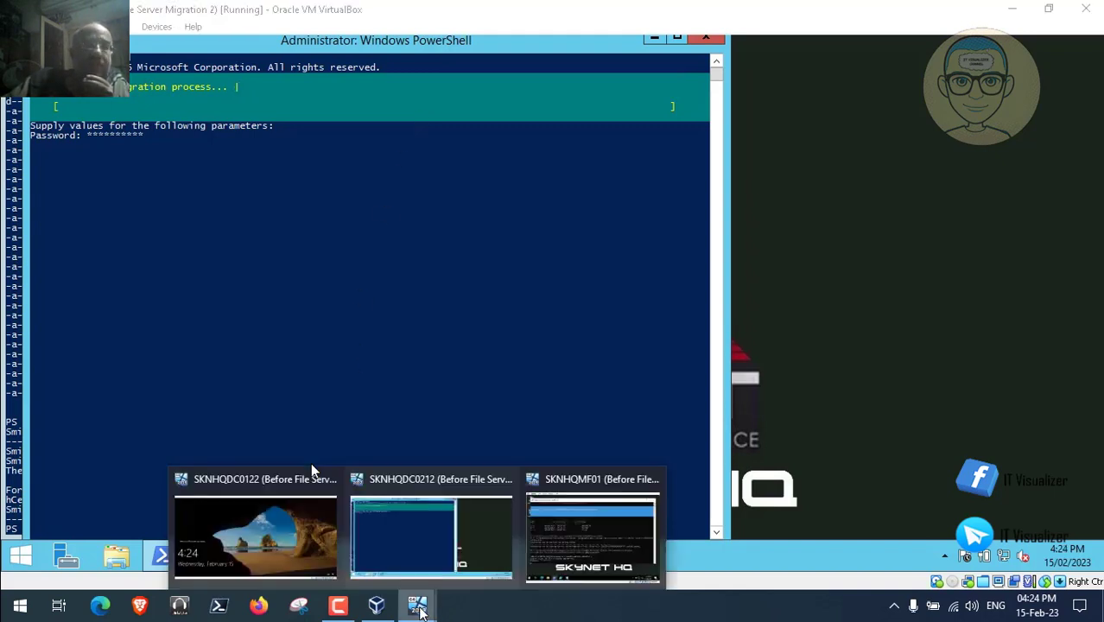
{"action": "left_click", "coordinate": [576, 546]}
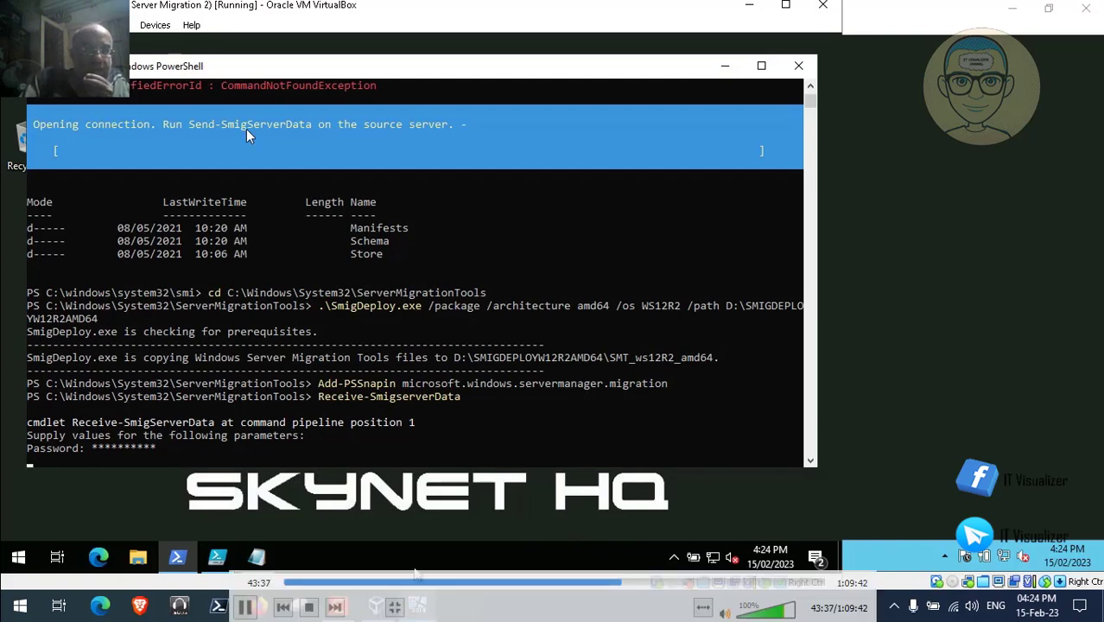
{"action": "mouse_move", "coordinate": [418, 609]}
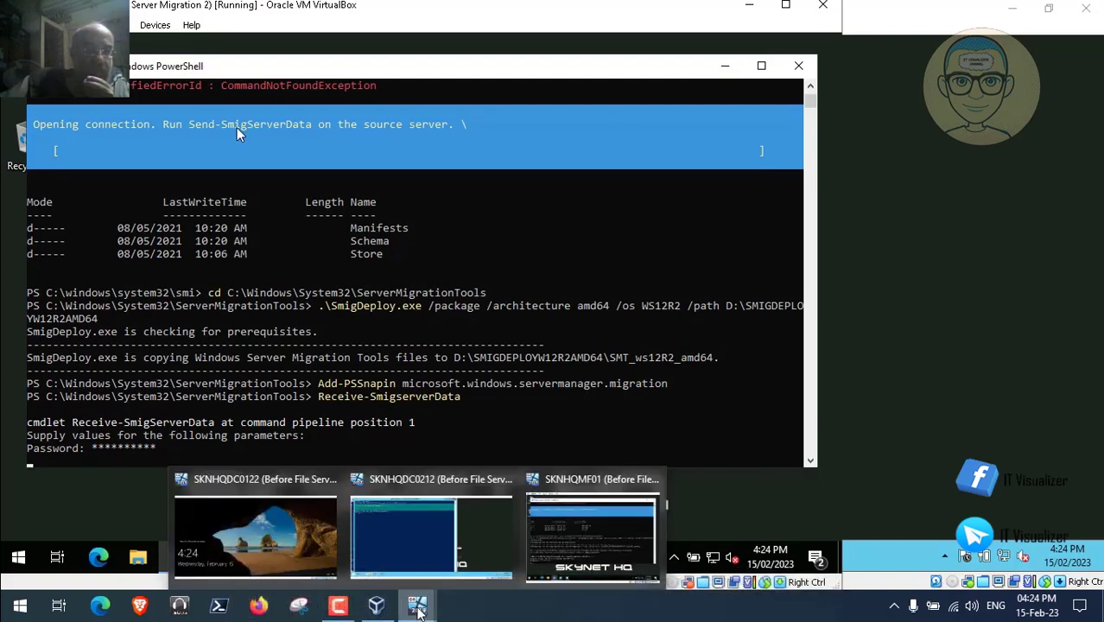
{"action": "left_click", "coordinate": [410, 561]}
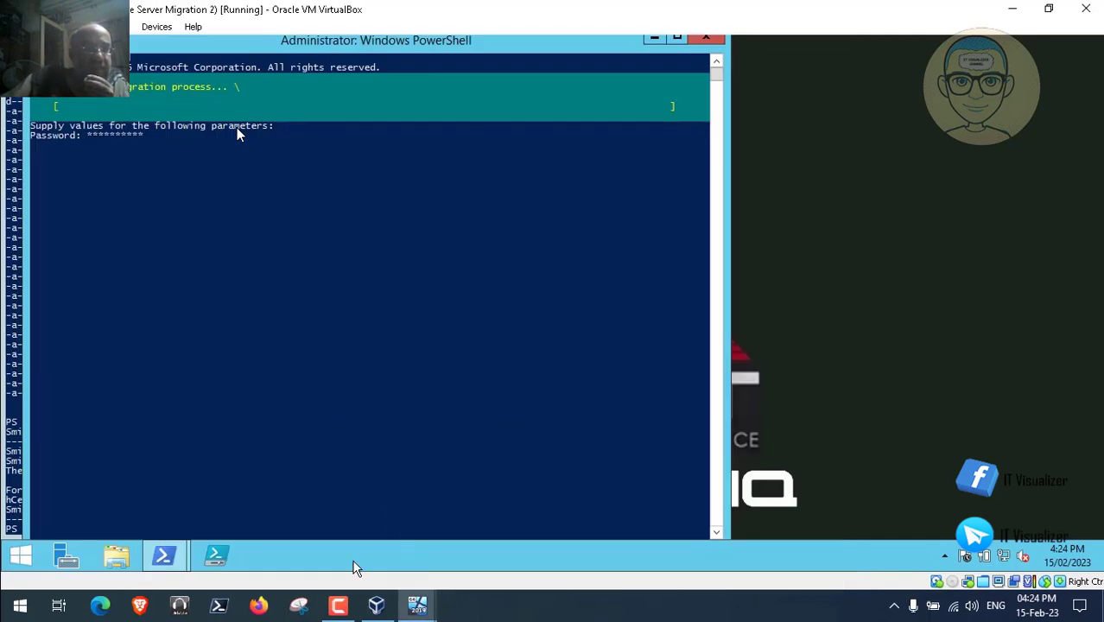
{"action": "left_click", "coordinate": [339, 607]}
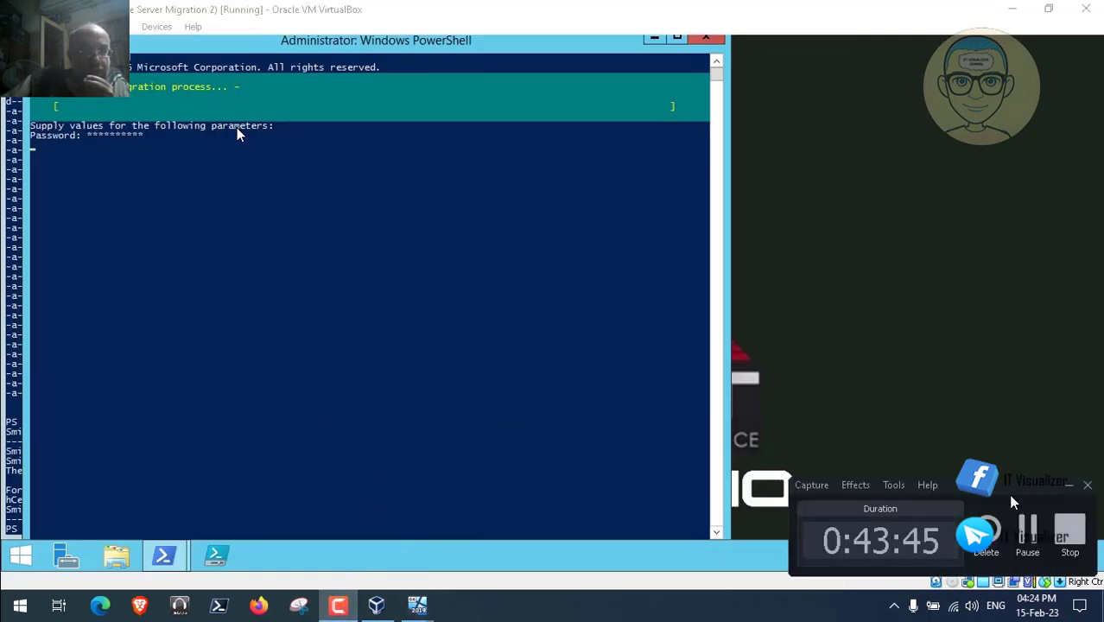
{"action": "left_click", "coordinate": [1028, 533]}
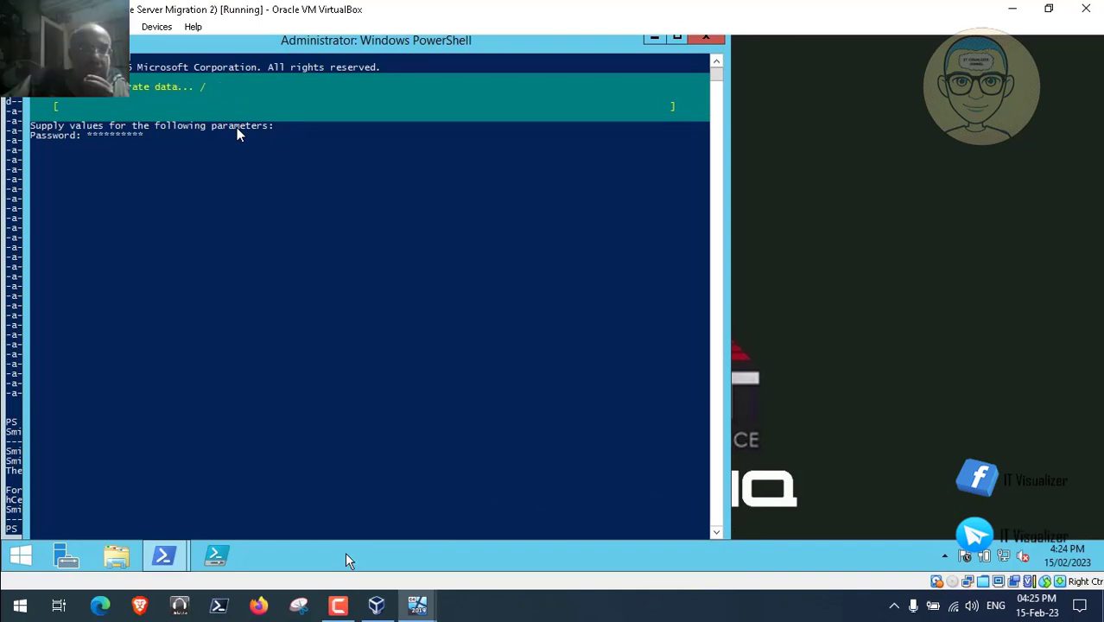
{"action": "left_click", "coordinate": [338, 607]}
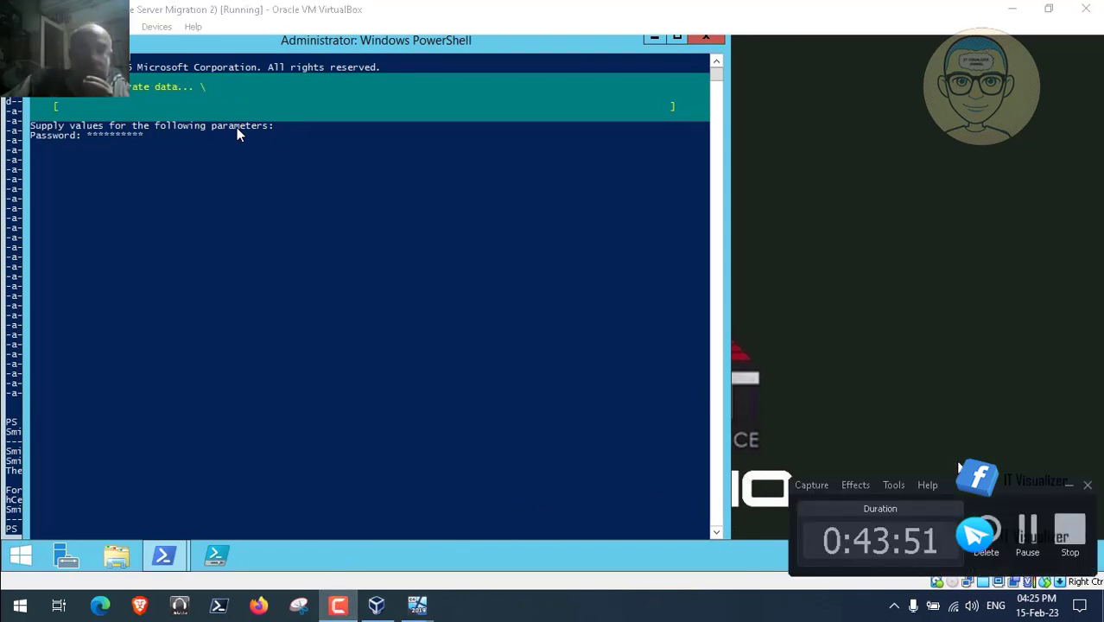
{"action": "left_click", "coordinate": [1027, 531]}
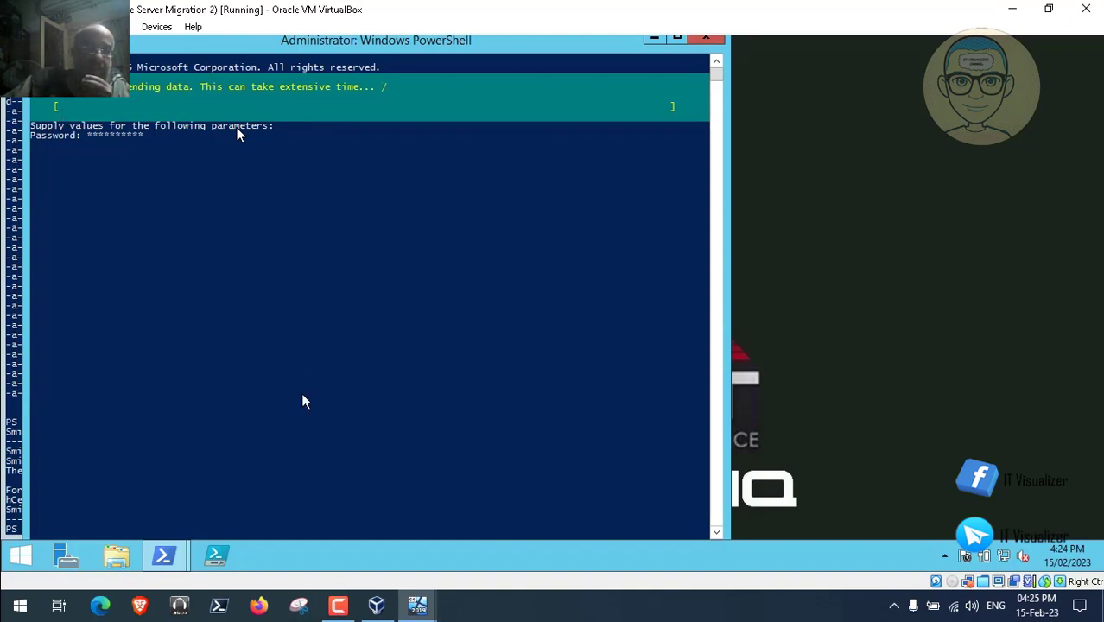
{"action": "left_click", "coordinate": [339, 610]}
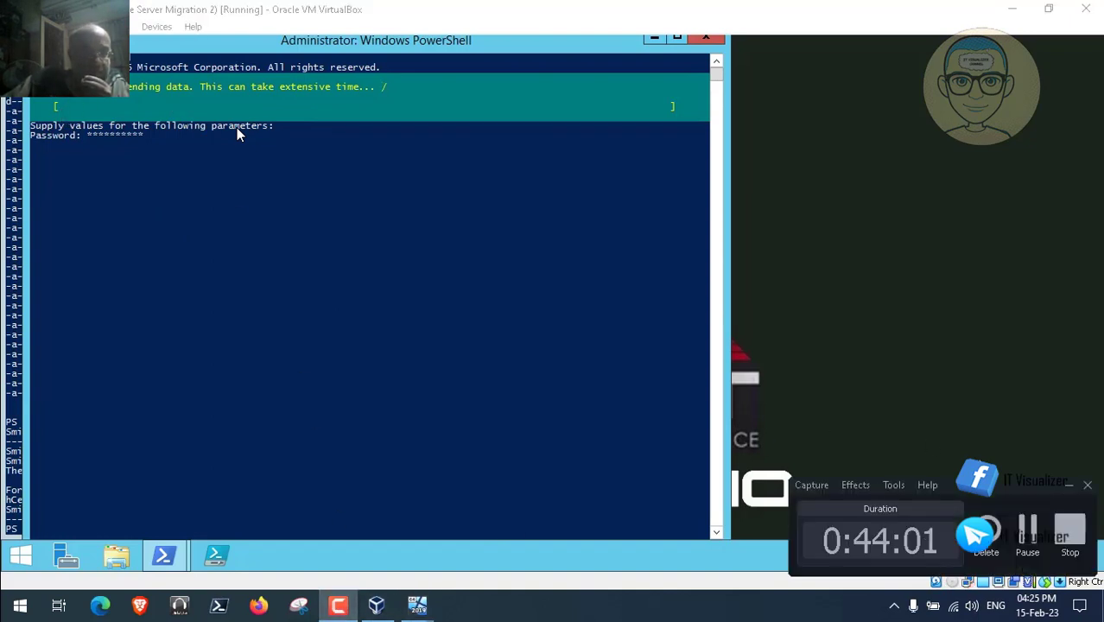
{"action": "left_click", "coordinate": [1026, 527]}
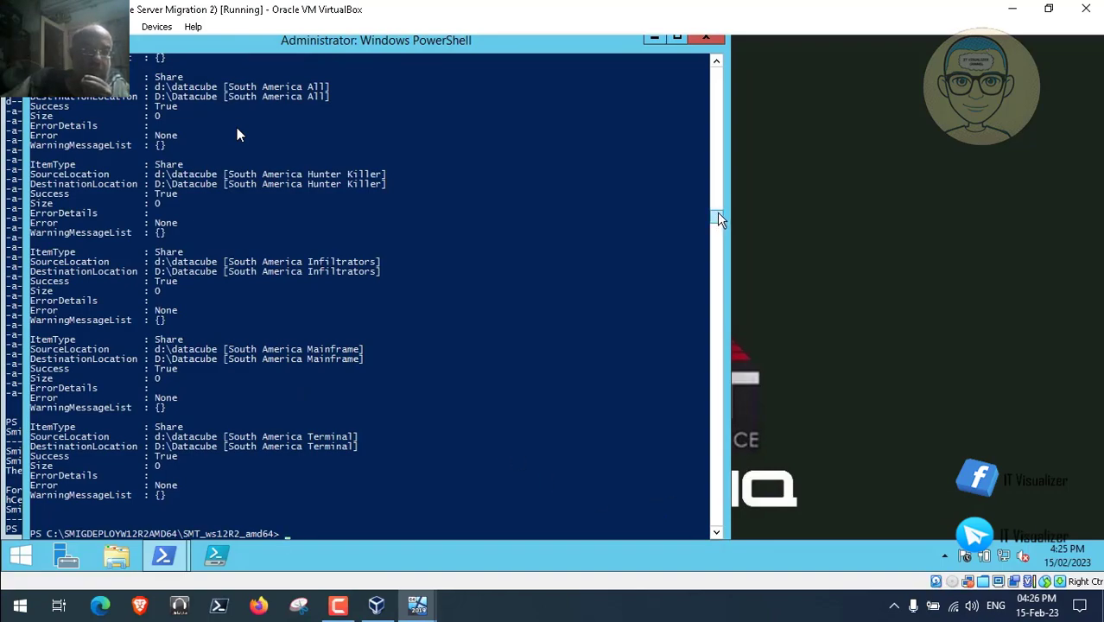
{"action": "mouse_move", "coordinate": [716, 216]}
{"action": "left_mouse_down"}
{"action": "mouse_move", "coordinate": [717, 68]}
{"action": "mouse_move", "coordinate": [719, 238]}
{"action": "mouse_move", "coordinate": [720, 224]}
{"action": "left_mouse_up"}
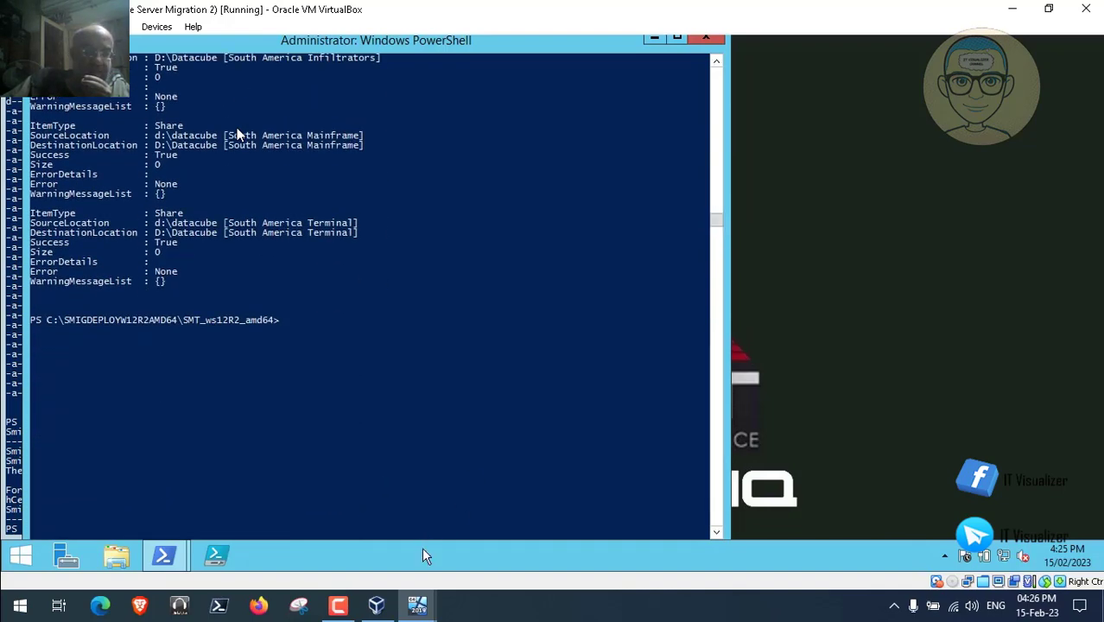
{"action": "left_click", "coordinate": [418, 605]}
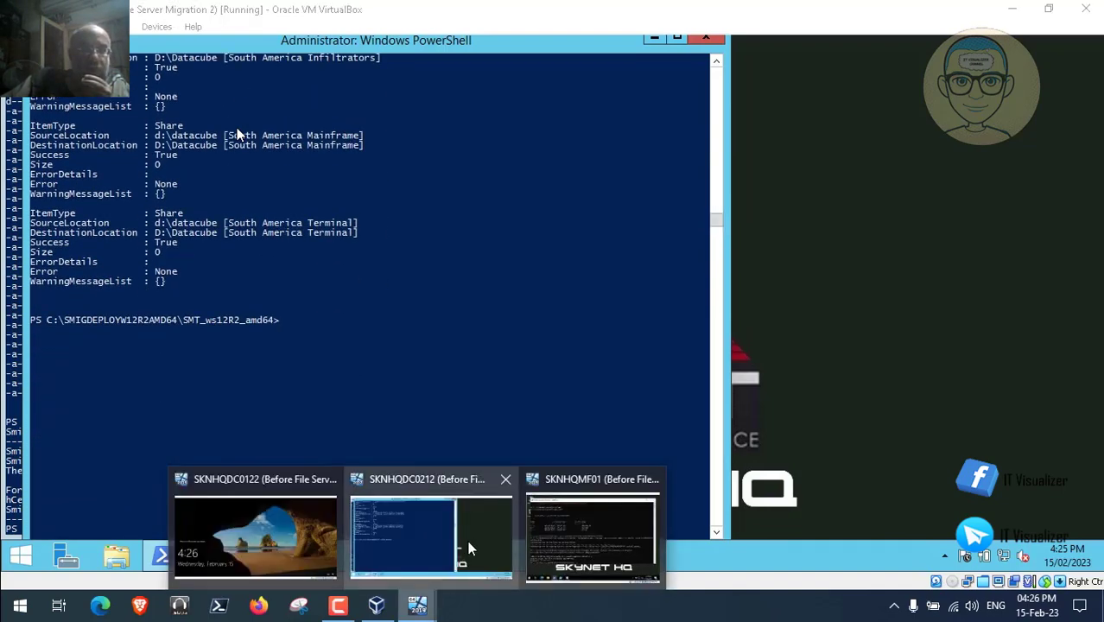
On SKNHQMF01, rerun Receive-SmigServerData with the password to receive data again
{"action": "left_click", "coordinate": [557, 547]}
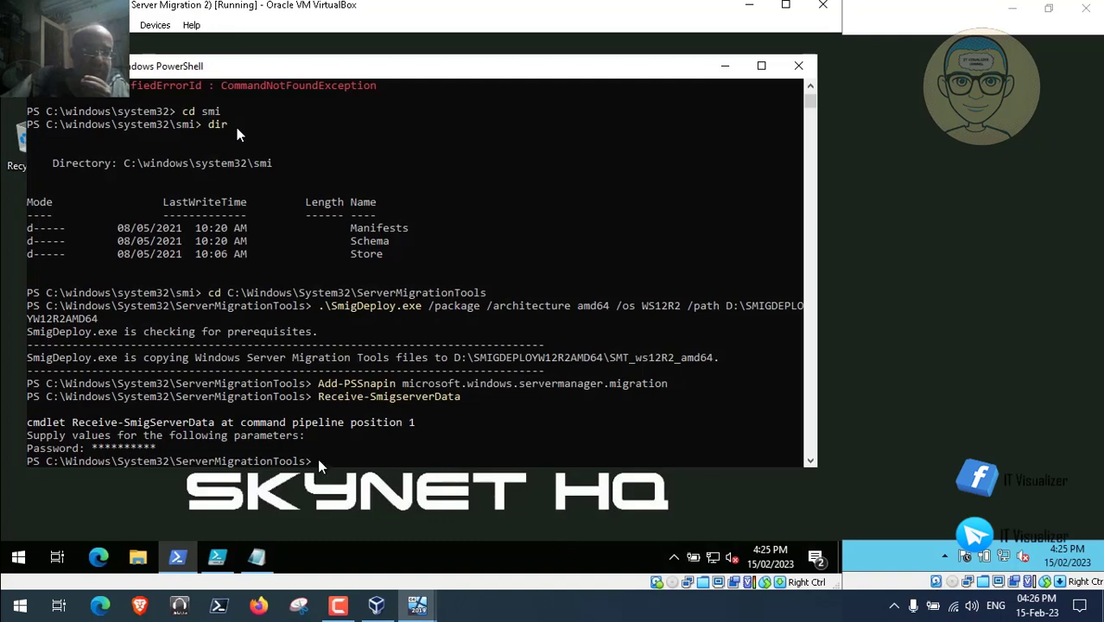
{"action": "key", "text": "Up"}
{"action": "key", "text": "Return"}
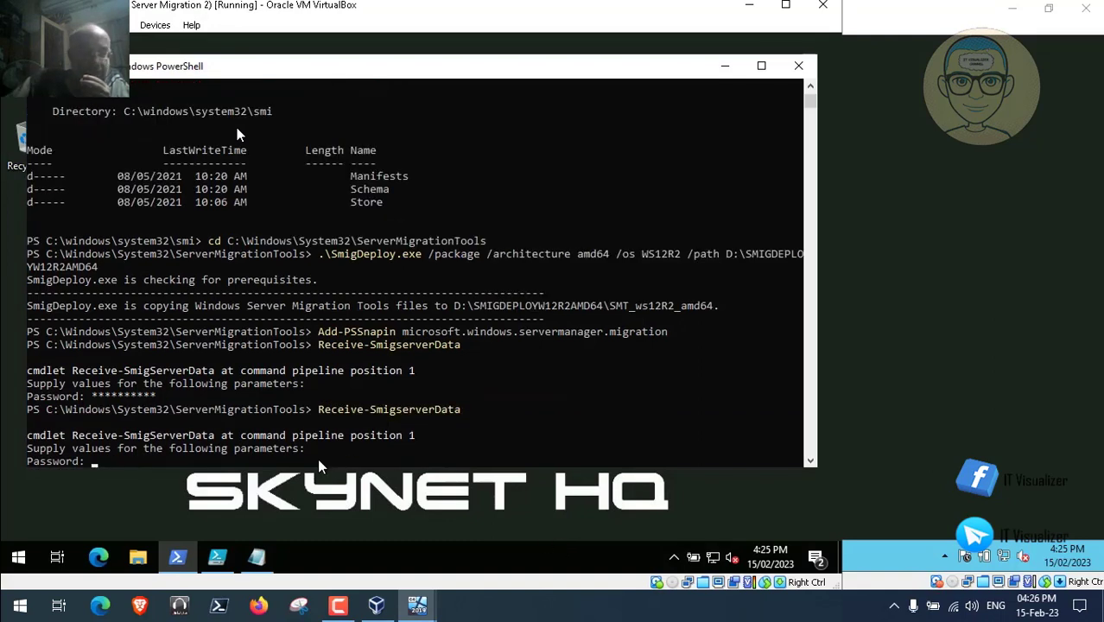
{"action": "type", "text": "*"}
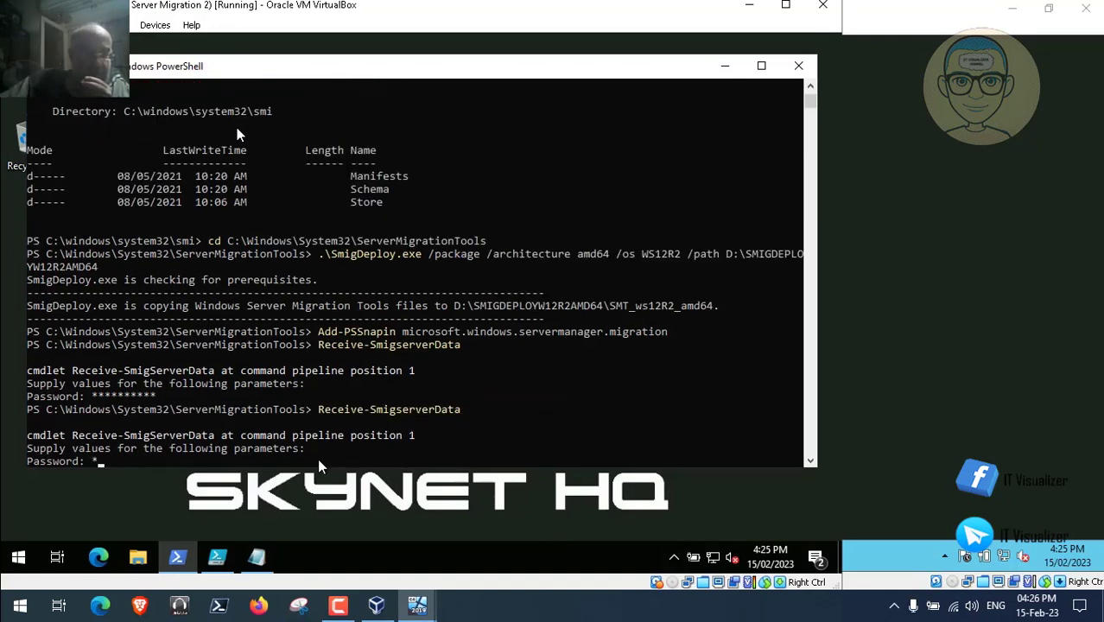
{"action": "type", "text": "****"}
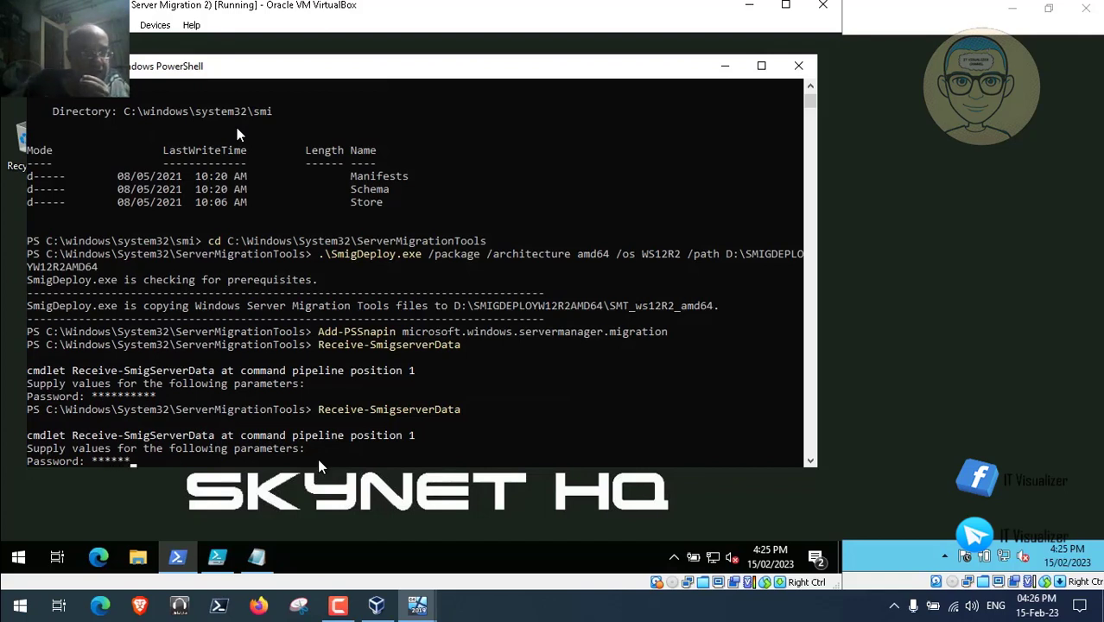
{"action": "type", "text": "*****"}
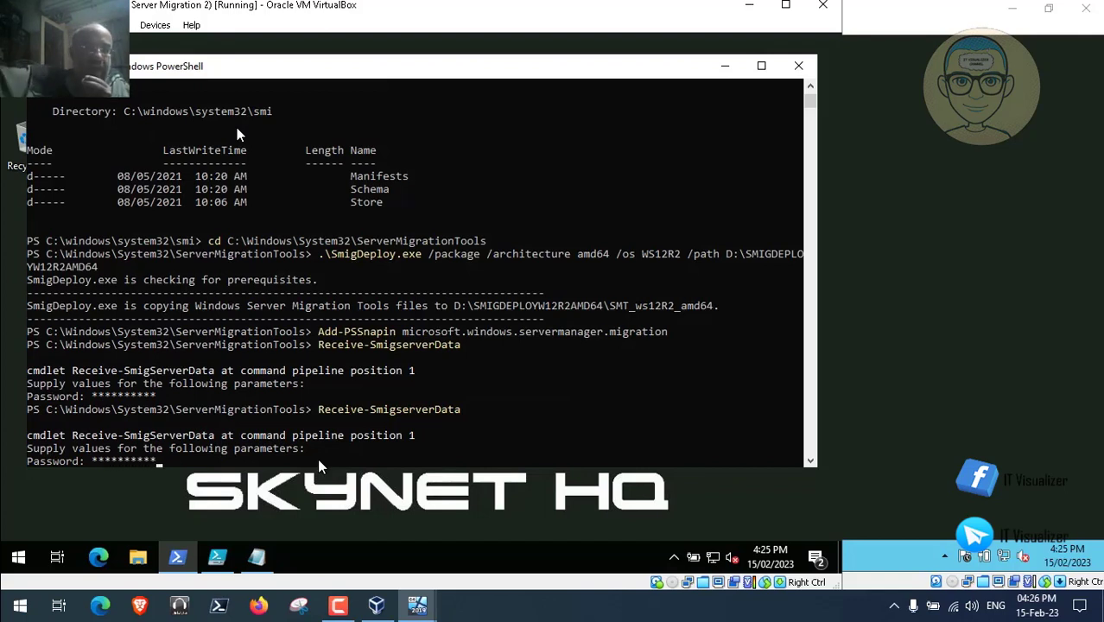
{"action": "key", "text": "Return"}
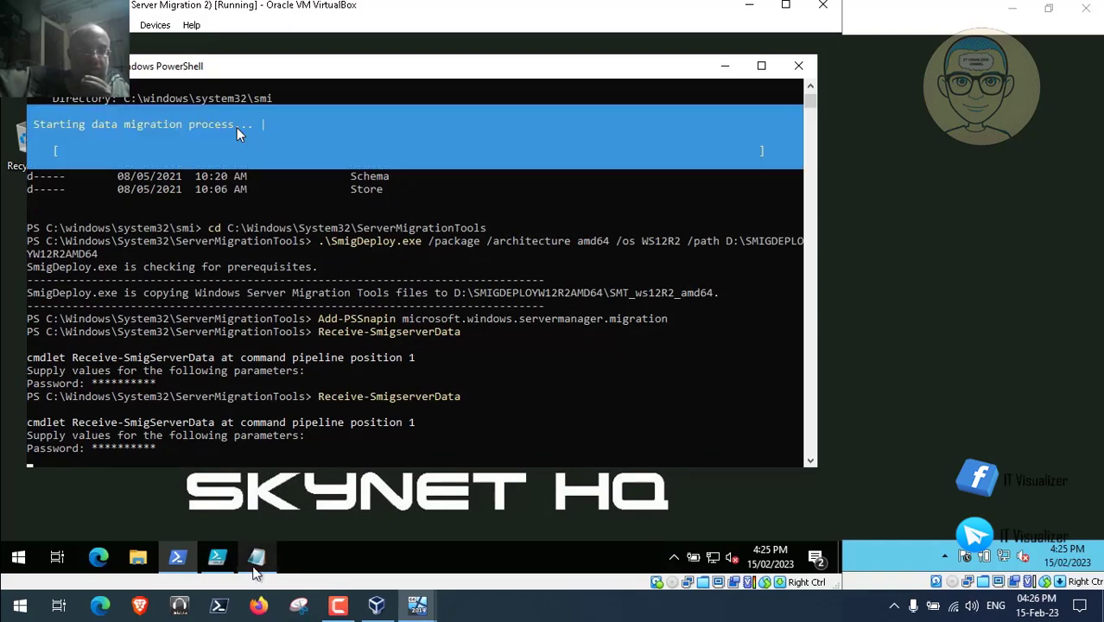
Copy the Biochips Send-SmigServerData line from the notes and return to the source PowerShell
{"action": "left_click", "coordinate": [257, 562]}
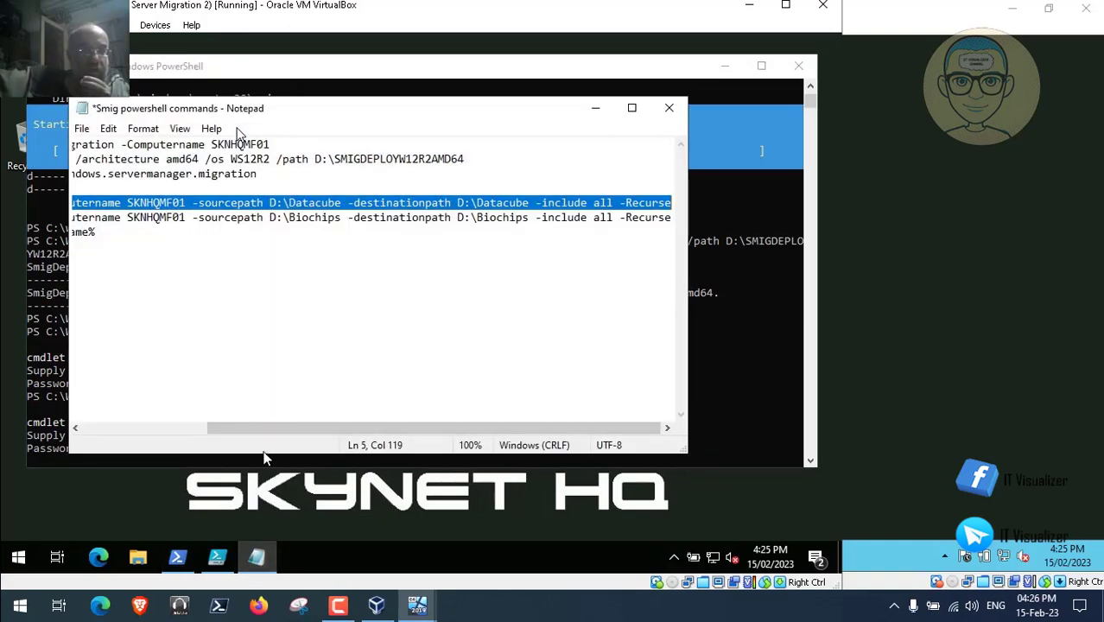
{"action": "left_click_drag", "start_coordinate": [275, 426], "coordinate": [143, 427]}
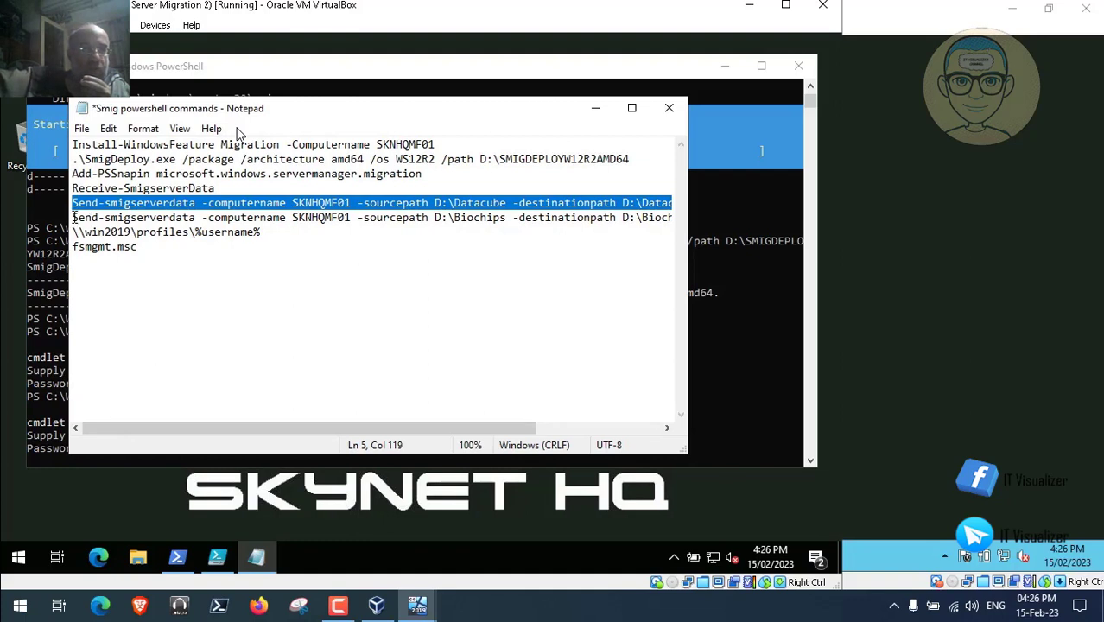
{"action": "left_click_drag", "start_coordinate": [75, 218], "coordinate": [688, 222]}
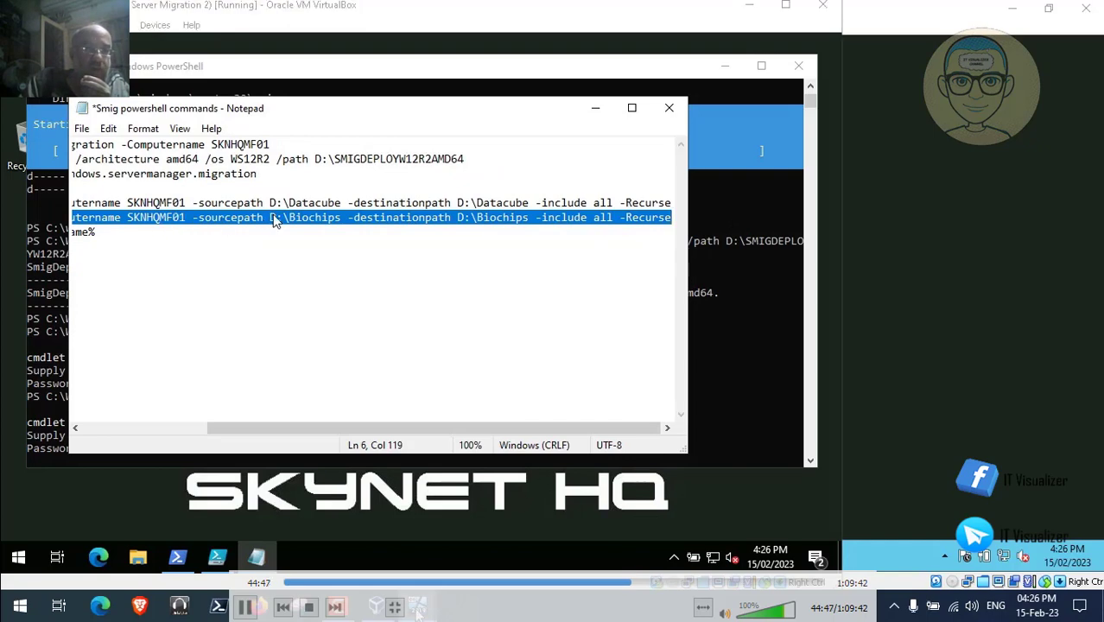
{"action": "mouse_move", "coordinate": [394, 604]}
{"action": "left_click", "coordinate": [402, 560]}
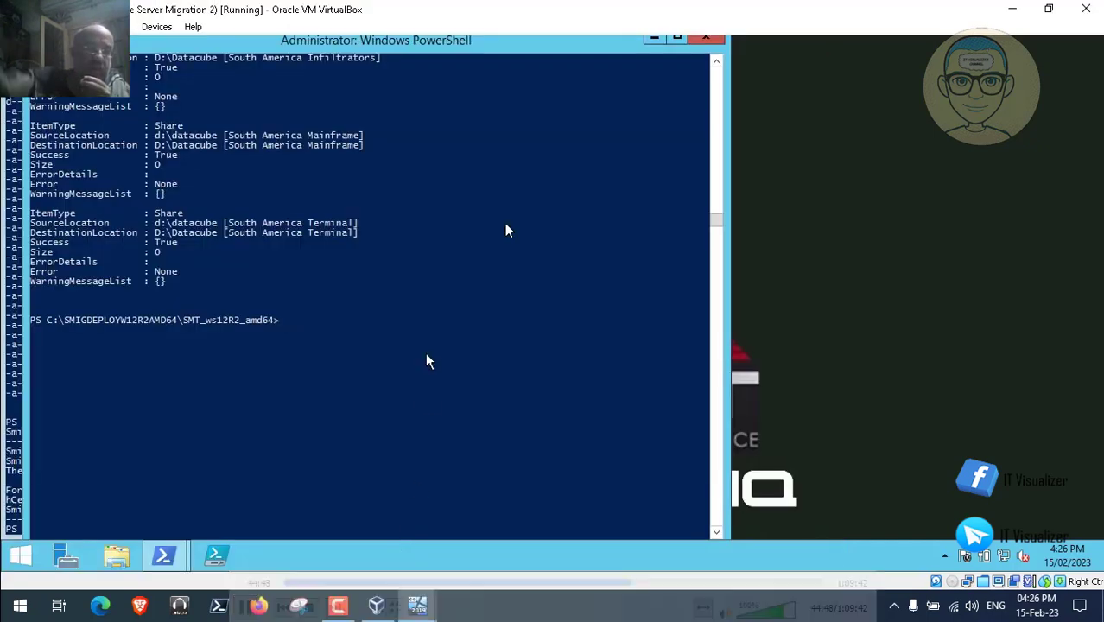
Paste and run the D:\Biochips Send-SmigServerData command with the password until every share succeeds
{"action": "right_click", "coordinate": [291, 326]}
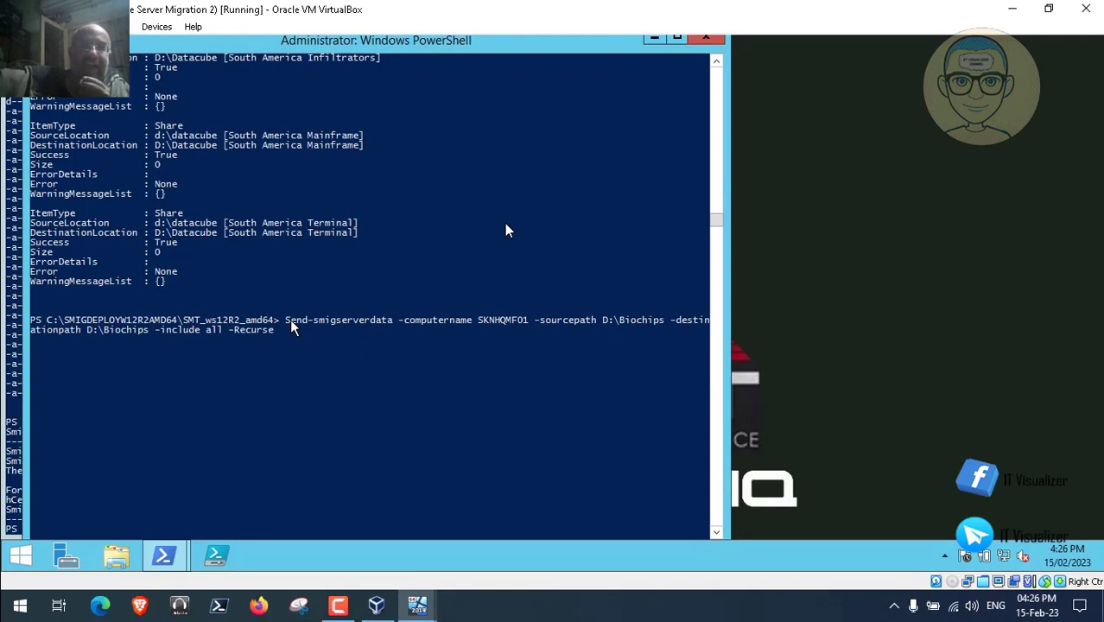
{"action": "key", "text": "Return"}
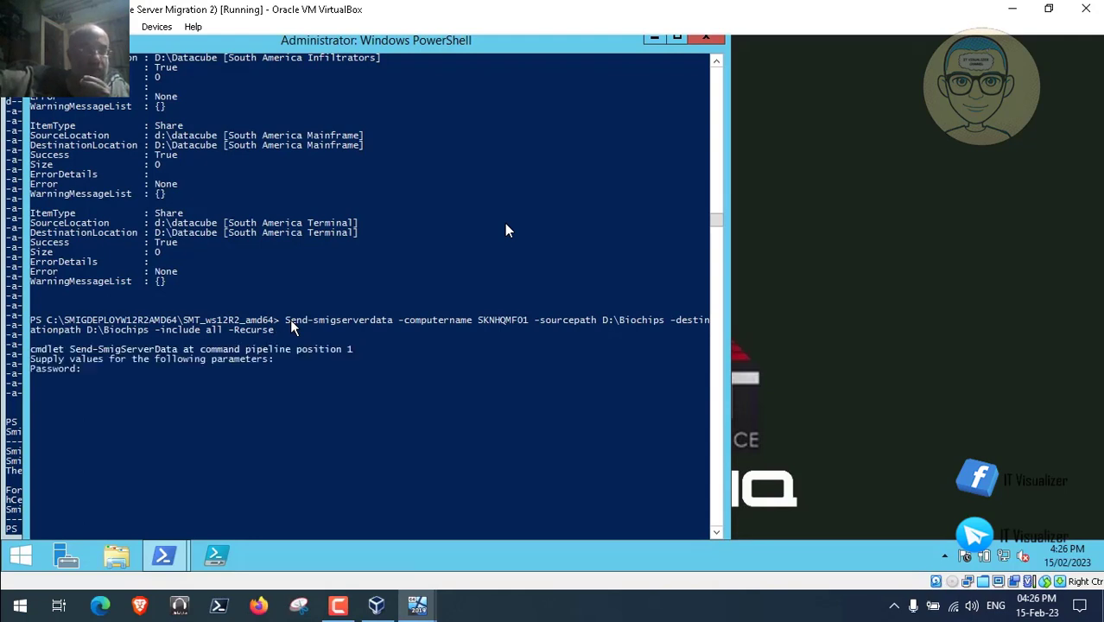
{"action": "type", "text": "*"}
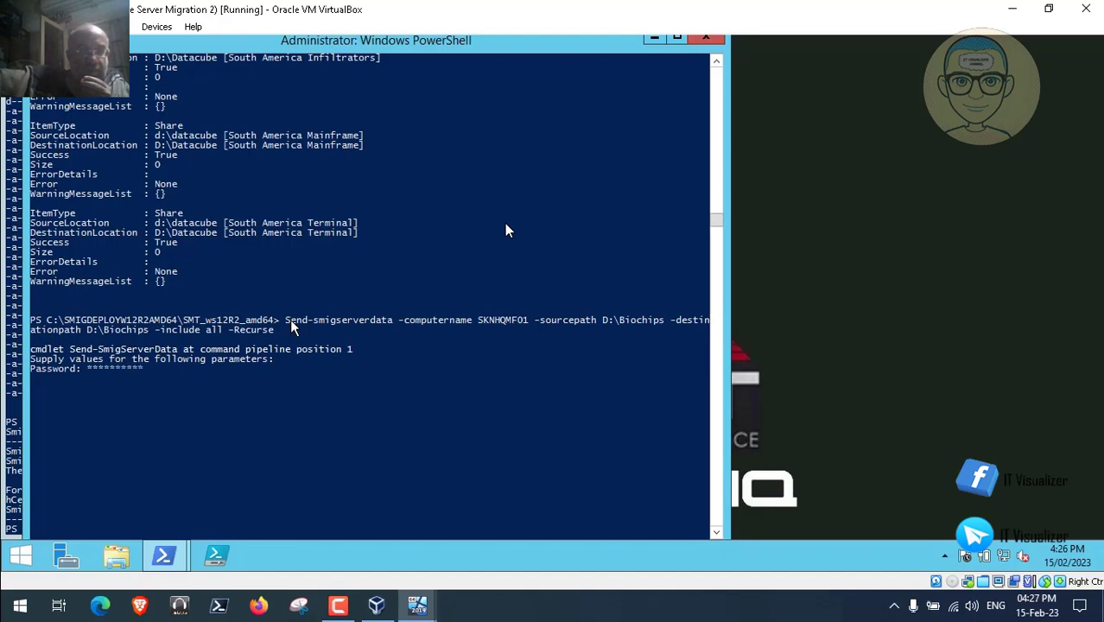
{"action": "type", "text": "*********"}
{"action": "key", "text": "Return"}
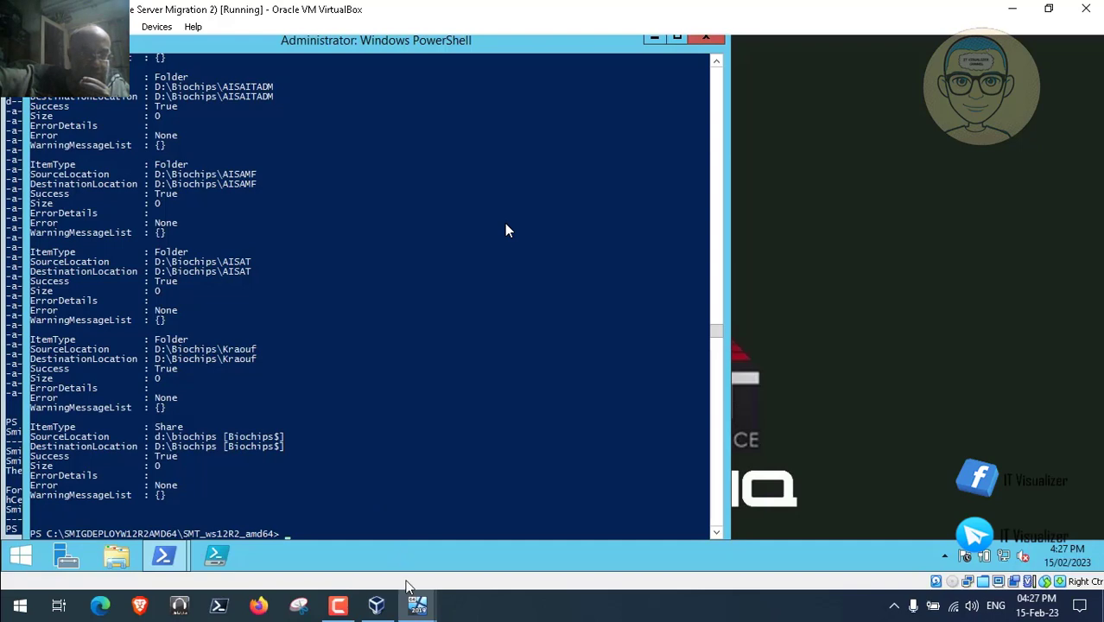
{"action": "left_click", "coordinate": [415, 604]}
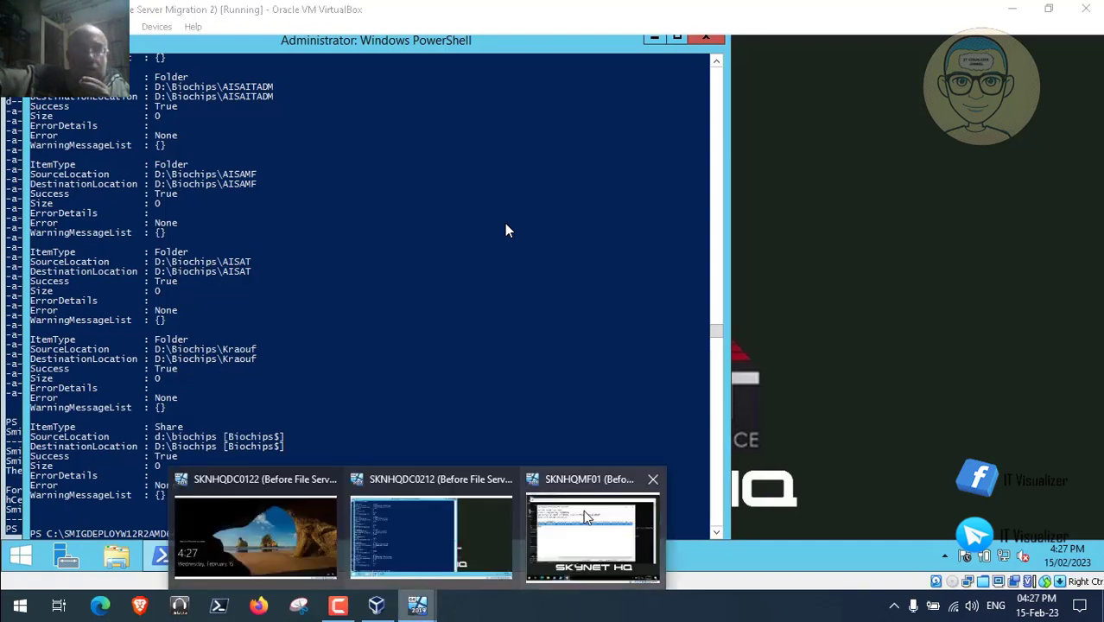
Switch to SKNHQMF01 and minimize Notepad and PowerShell to reach the desktop
{"action": "left_click", "coordinate": [589, 526]}
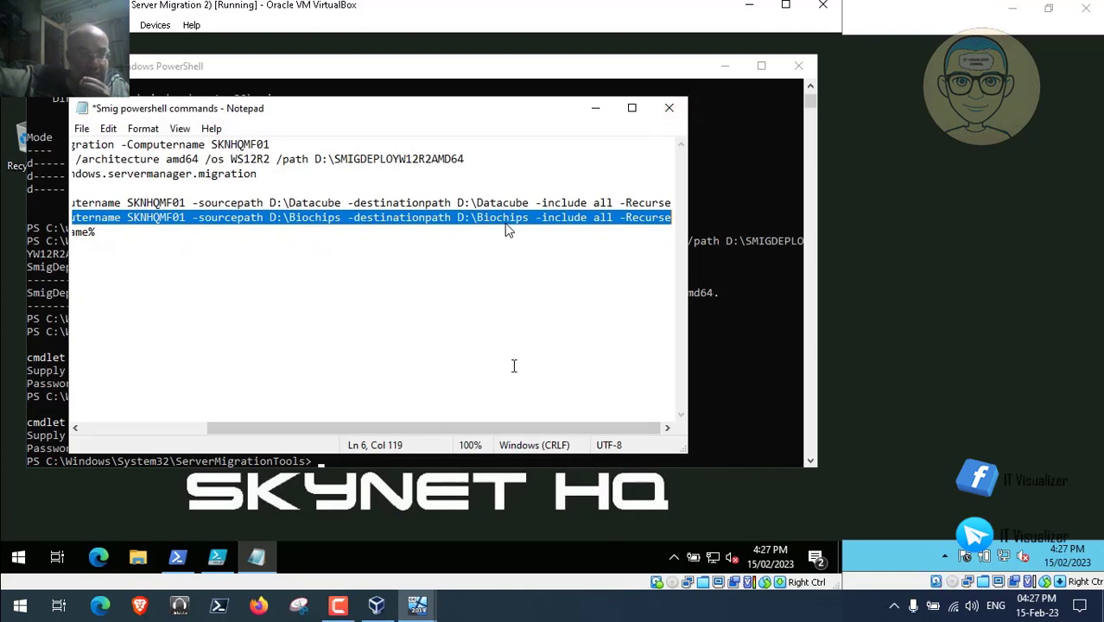
{"action": "left_click_drag", "start_coordinate": [501, 428], "coordinate": [277, 413]}
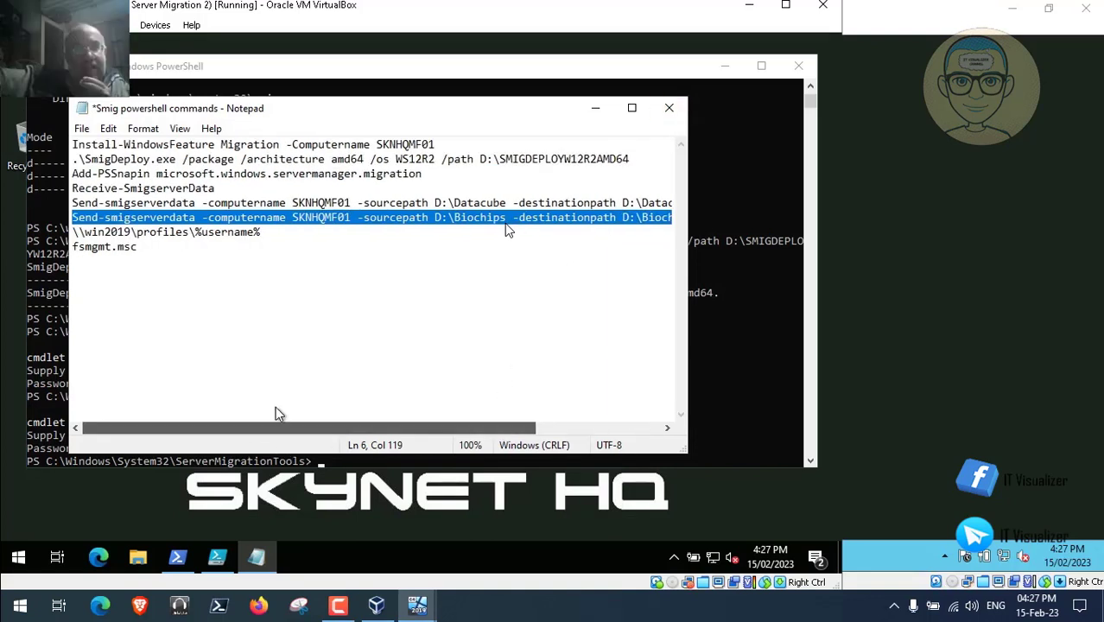
{"action": "left_click", "coordinate": [596, 112]}
{"action": "left_click", "coordinate": [725, 67]}
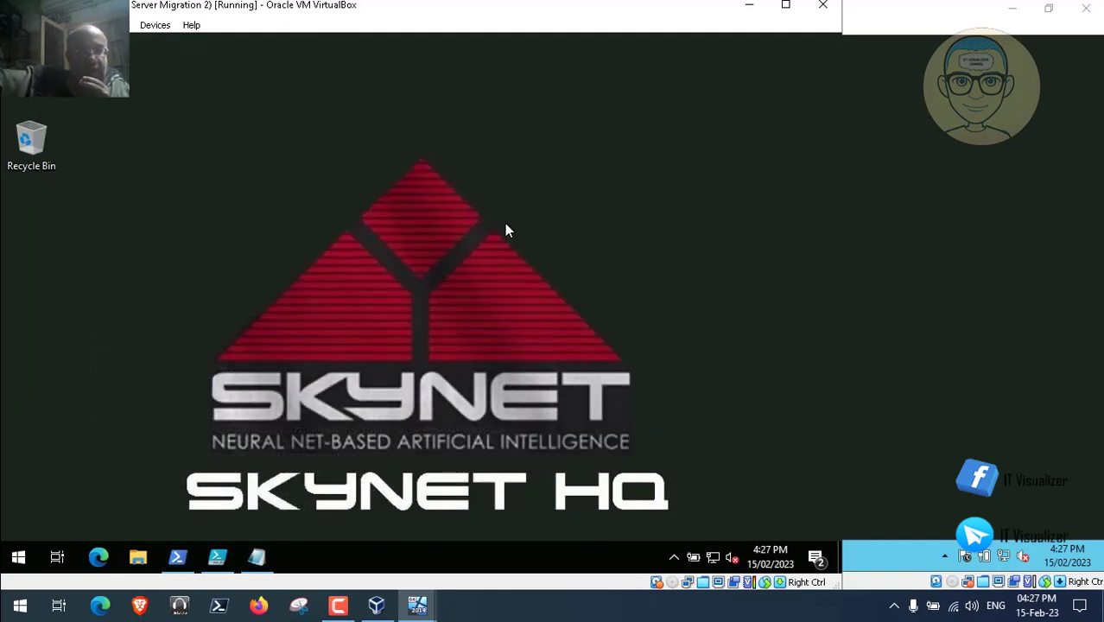
In File Explorer, open D:\DataCube and check the Africa Hunter Killer folder's sharing properties
{"action": "key", "text": "super+e"}
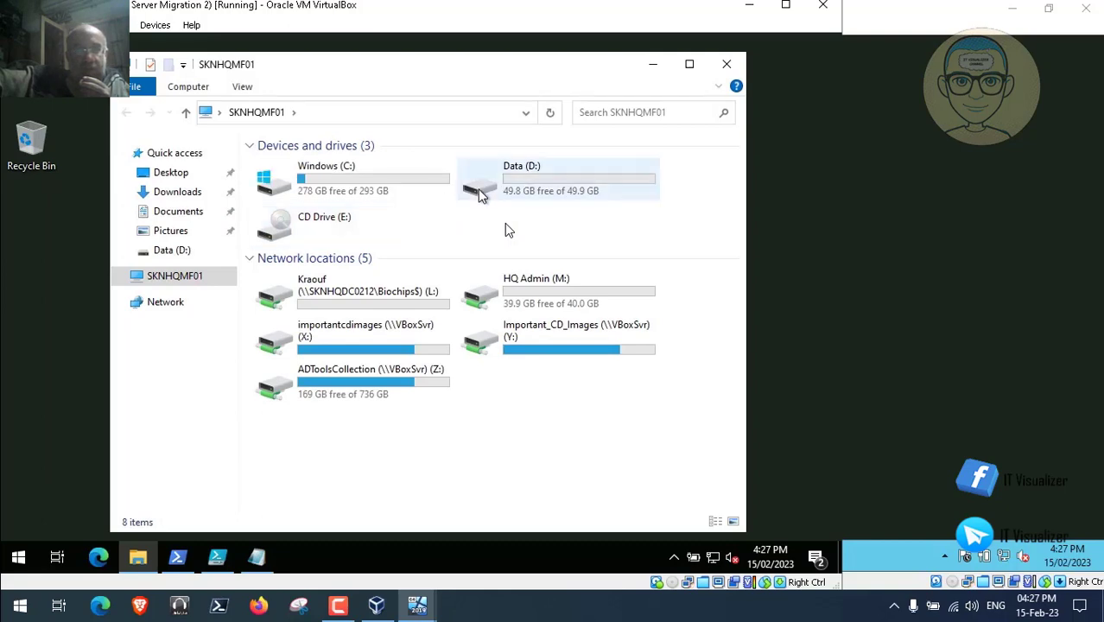
{"action": "double_click", "coordinate": [480, 192]}
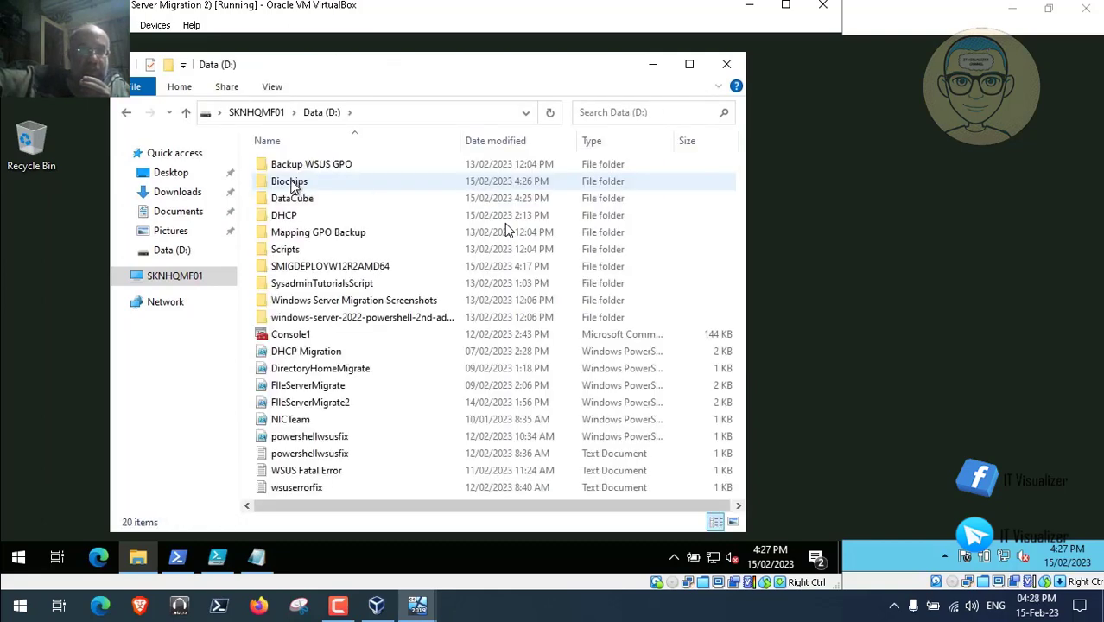
{"action": "double_click", "coordinate": [291, 183]}
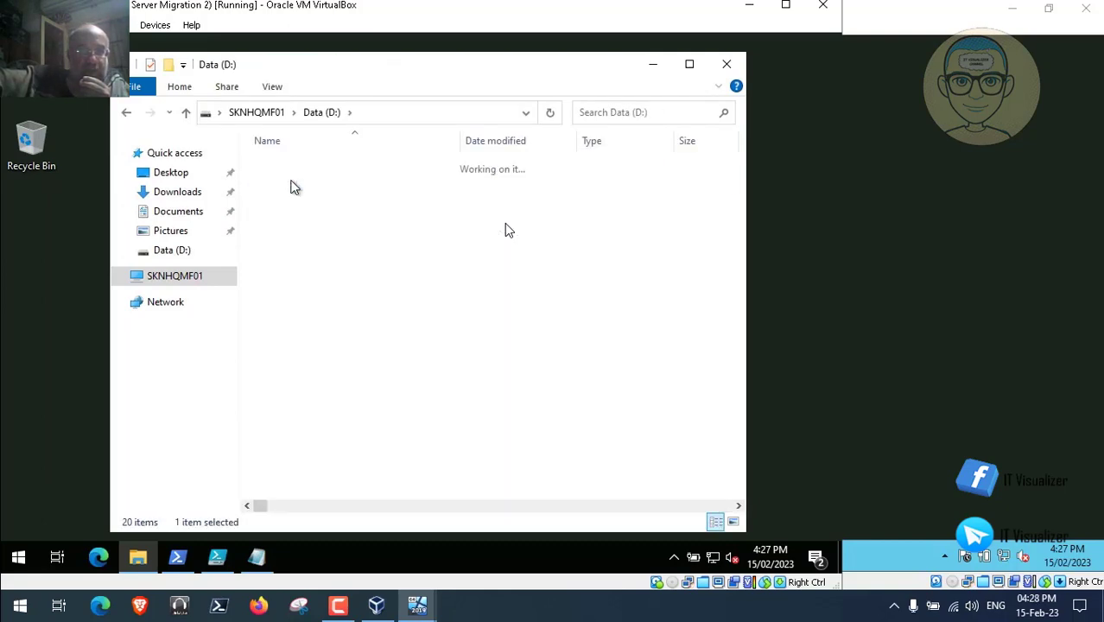
{"action": "left_click", "coordinate": [323, 113]}
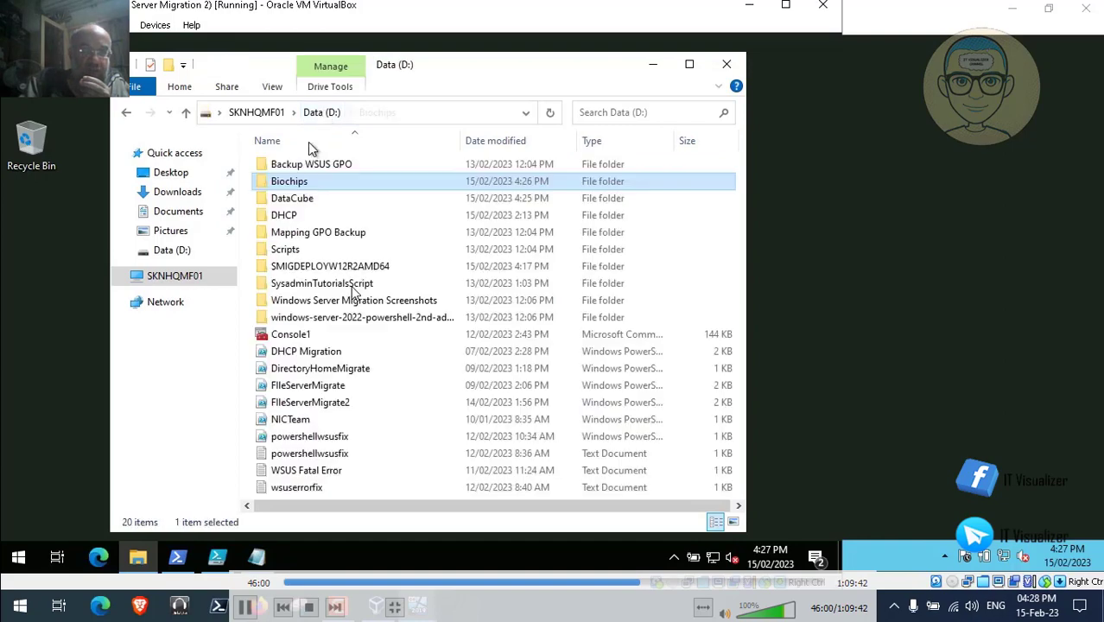
{"action": "double_click", "coordinate": [293, 198]}
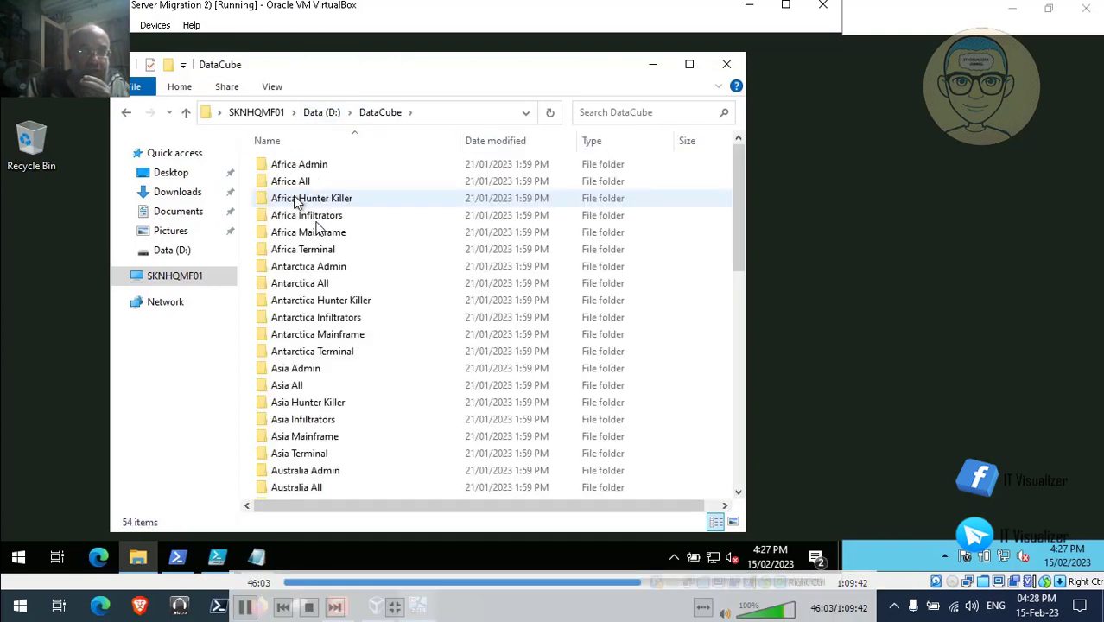
{"action": "right_click", "coordinate": [297, 199]}
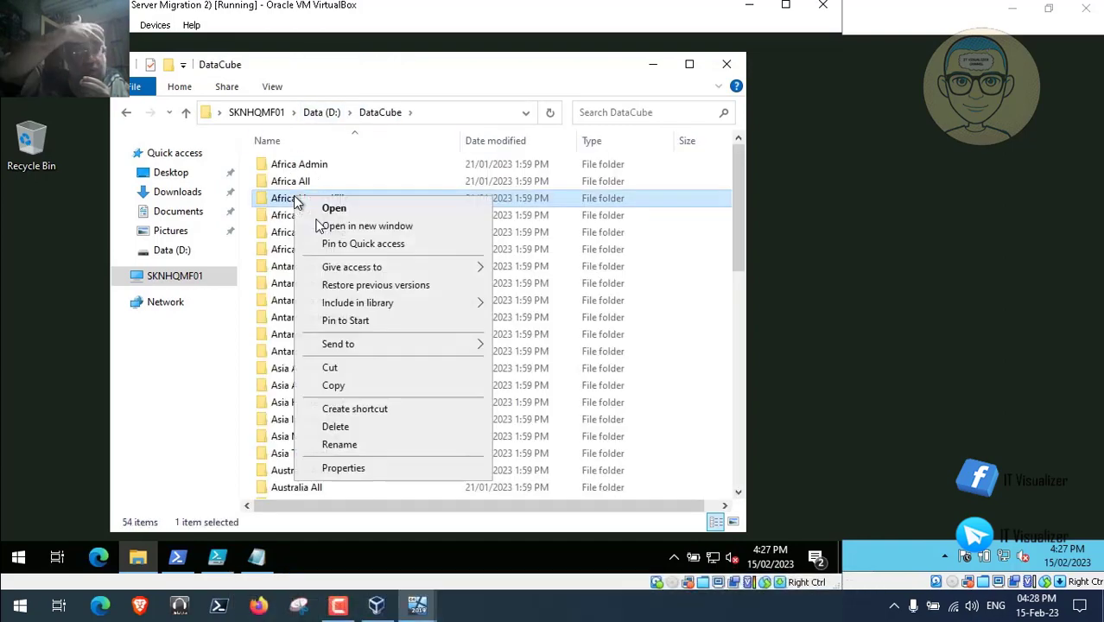
{"action": "left_click", "coordinate": [382, 468]}
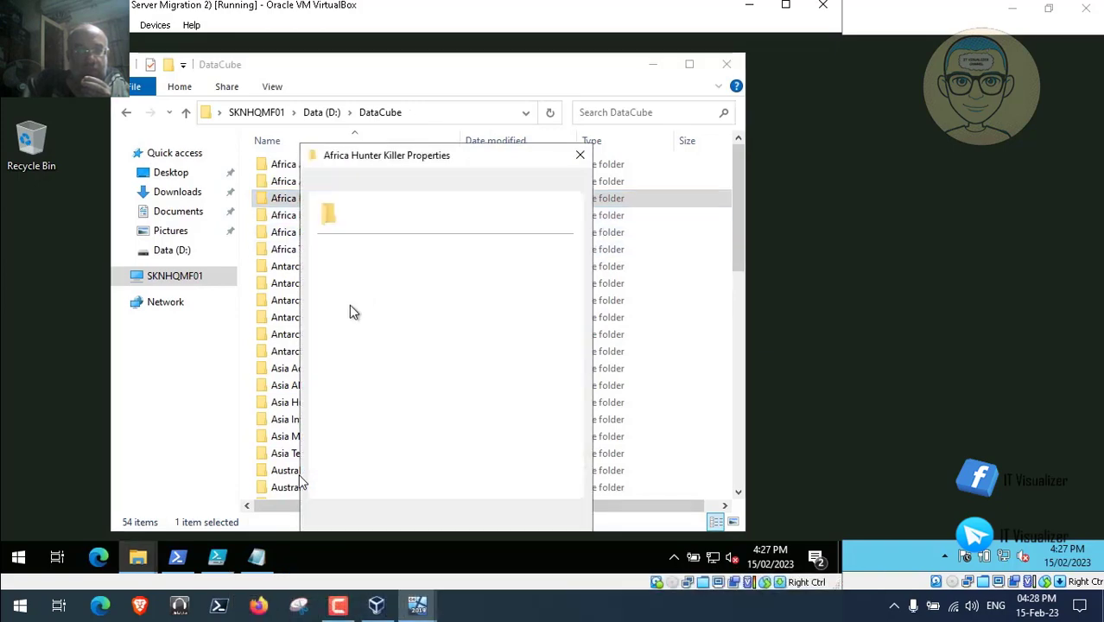
{"action": "mouse_move", "coordinate": [270, 610]}
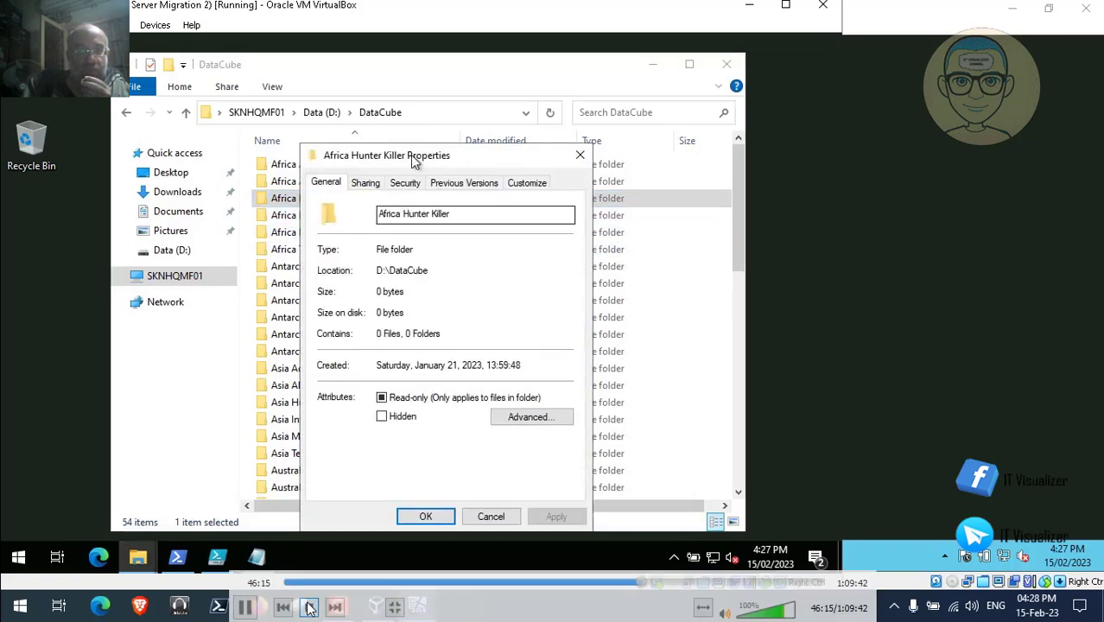
{"action": "left_click", "coordinate": [245, 608]}
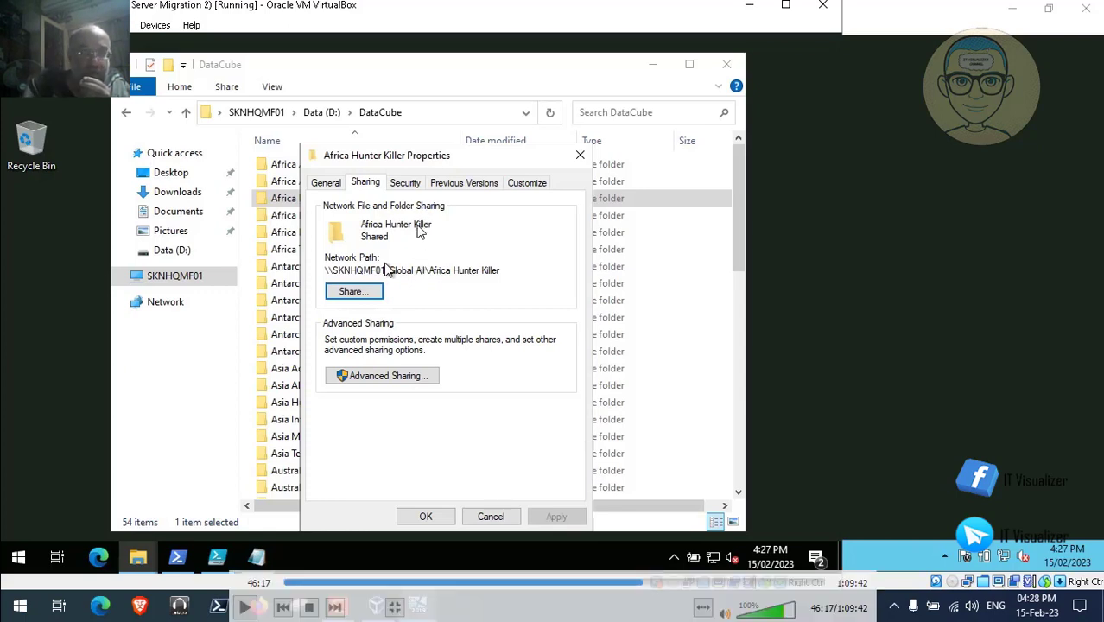
{"action": "left_click", "coordinate": [244, 607]}
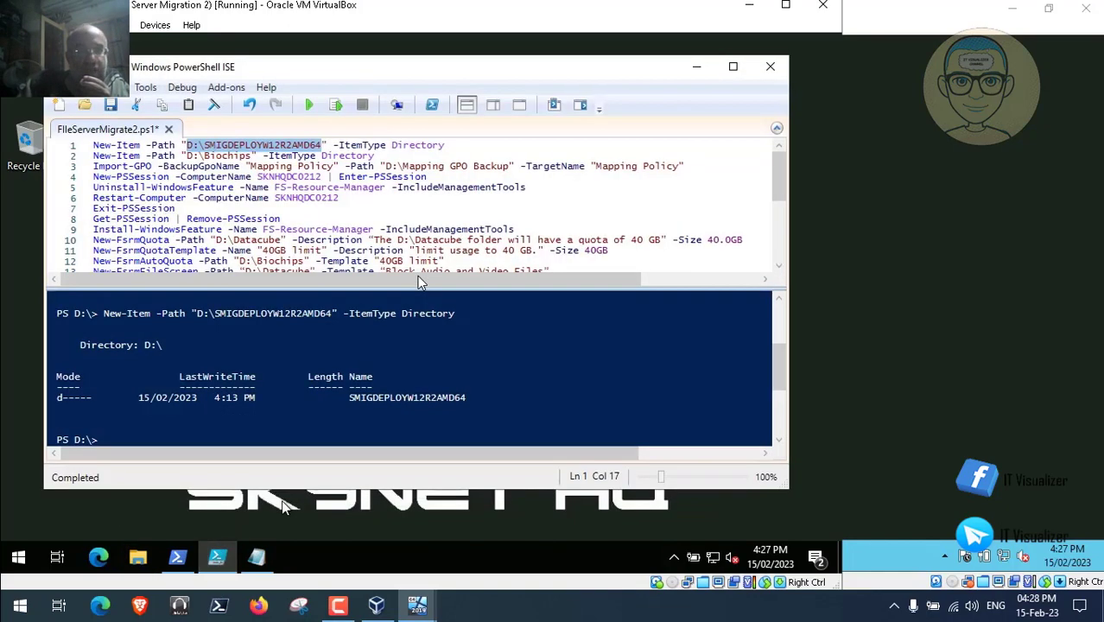
Open the Data (D:) drive that holds the DirectoryHomeMigrate.ps1 script
{"action": "mouse_move", "coordinate": [557, 190]}
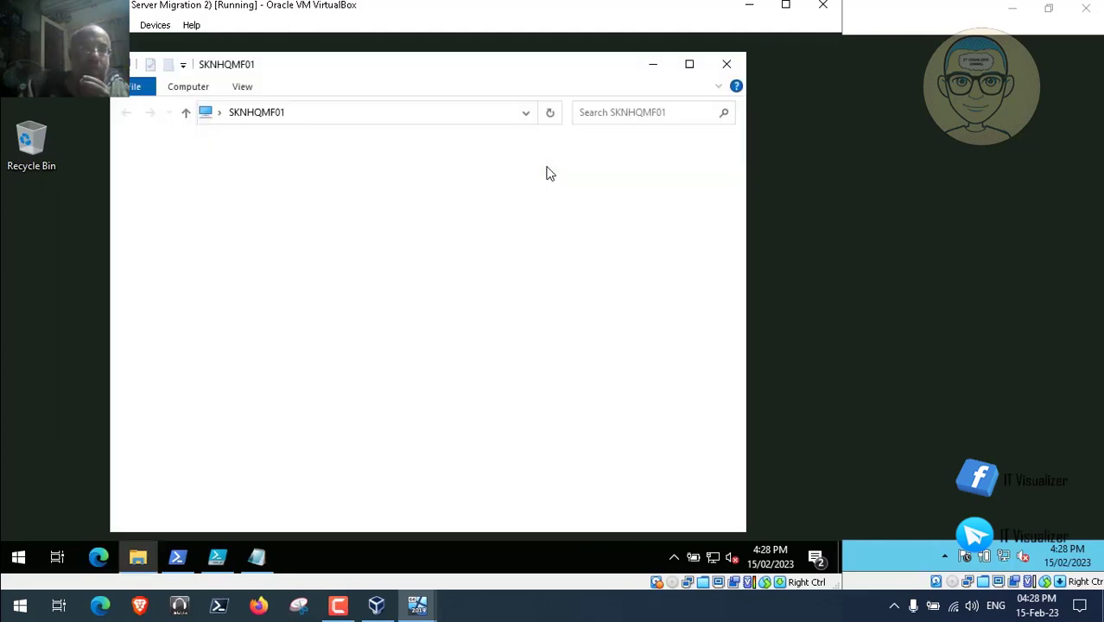
{"action": "double_click", "coordinate": [474, 190]}
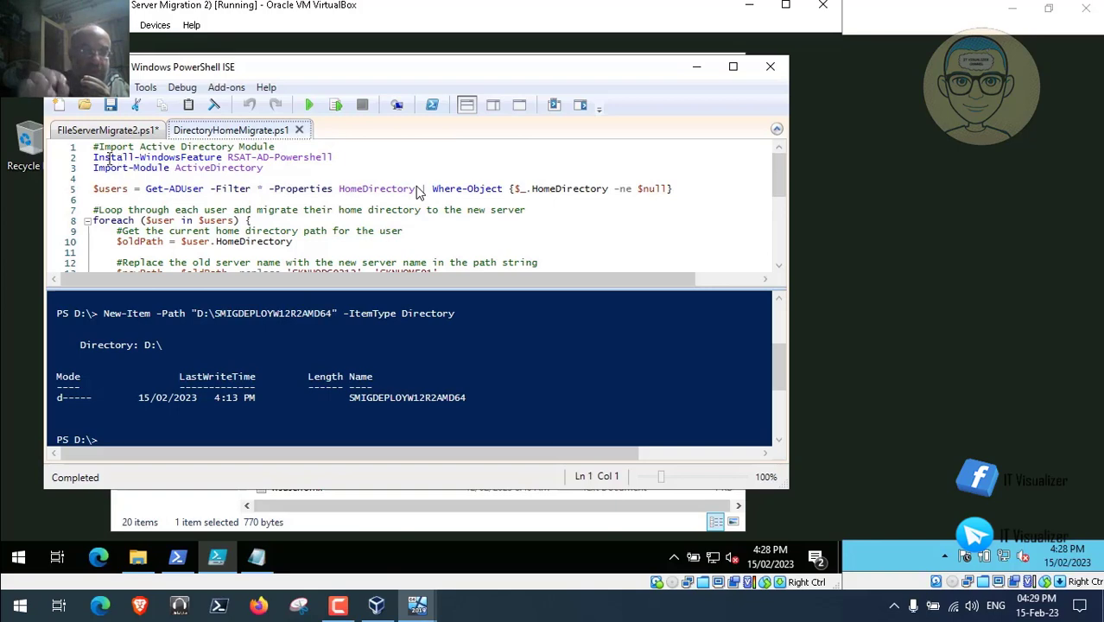
{"action": "mouse_move", "coordinate": [452, 185]}
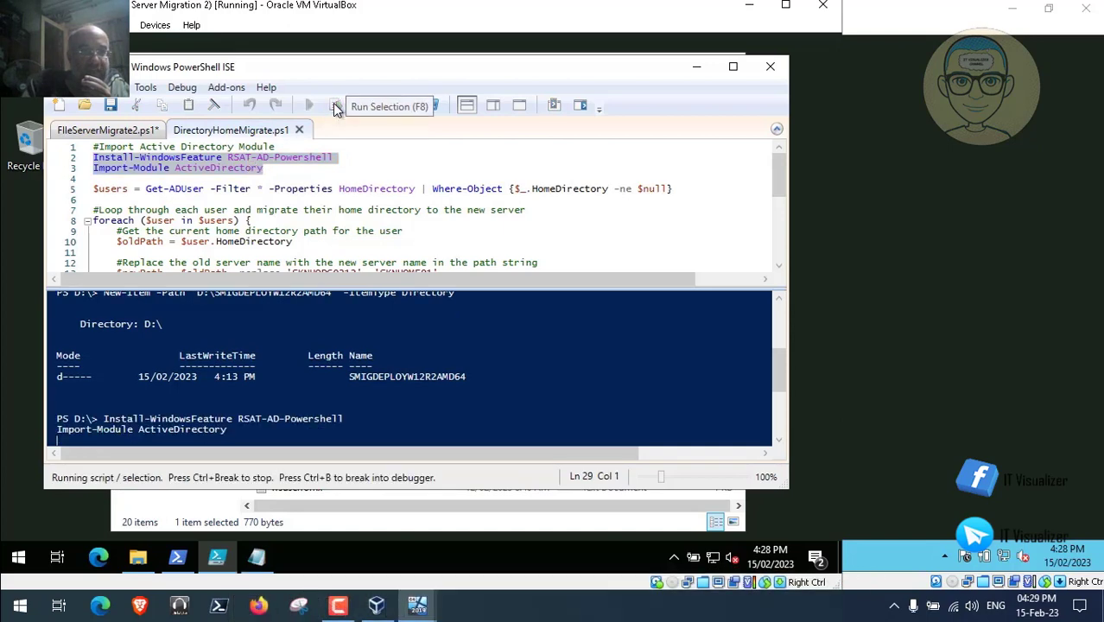
{"action": "mouse_move", "coordinate": [263, 169]}
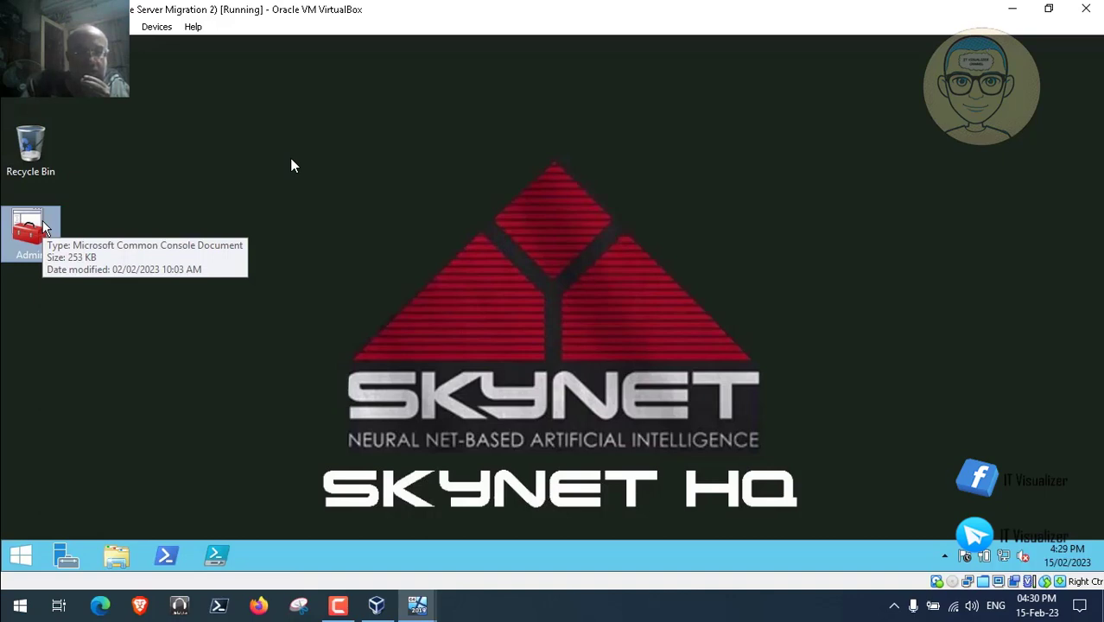
On the SKNHQDC0212 VM, expand skynet.internal > Africa > AI Admin in ADUC
{"action": "mouse_move", "coordinate": [504, 281]}
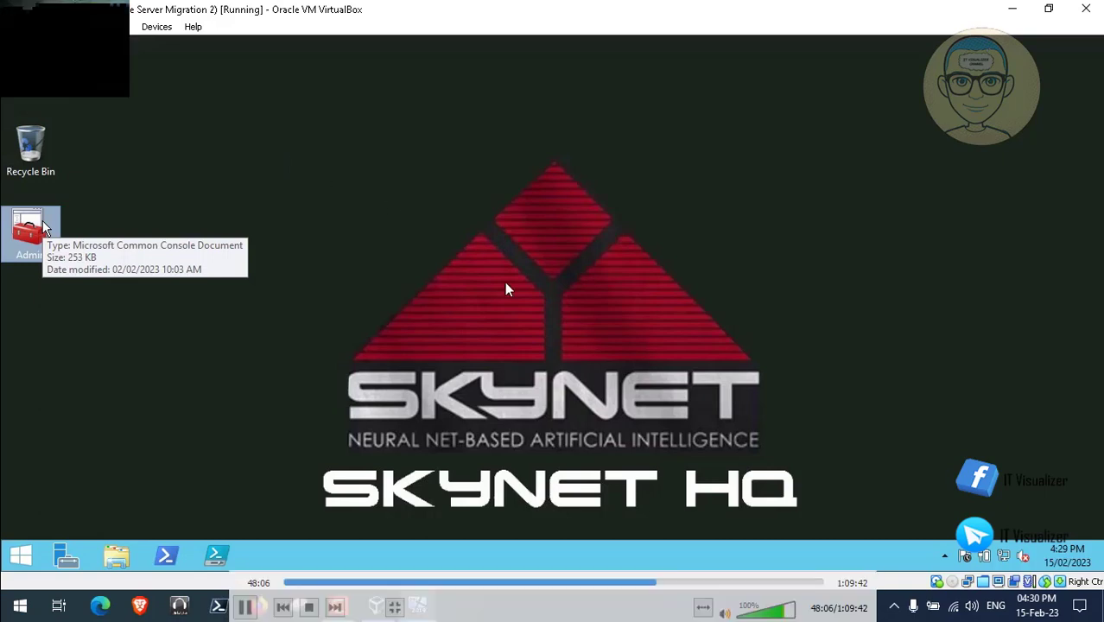
{"action": "left_click", "coordinate": [659, 583]}
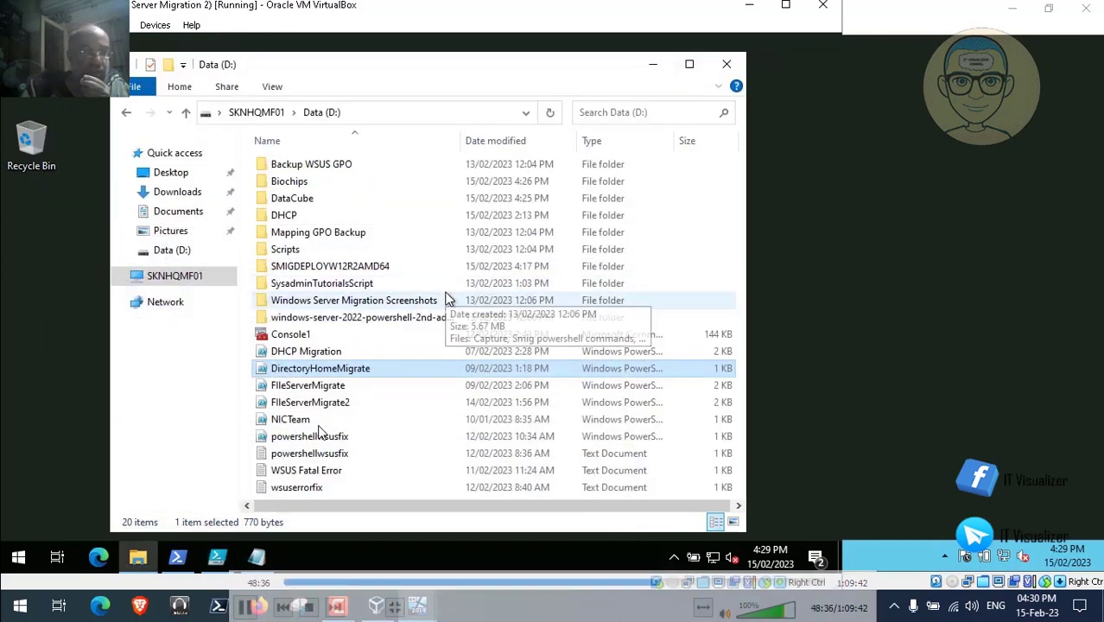
{"action": "mouse_move", "coordinate": [417, 607]}
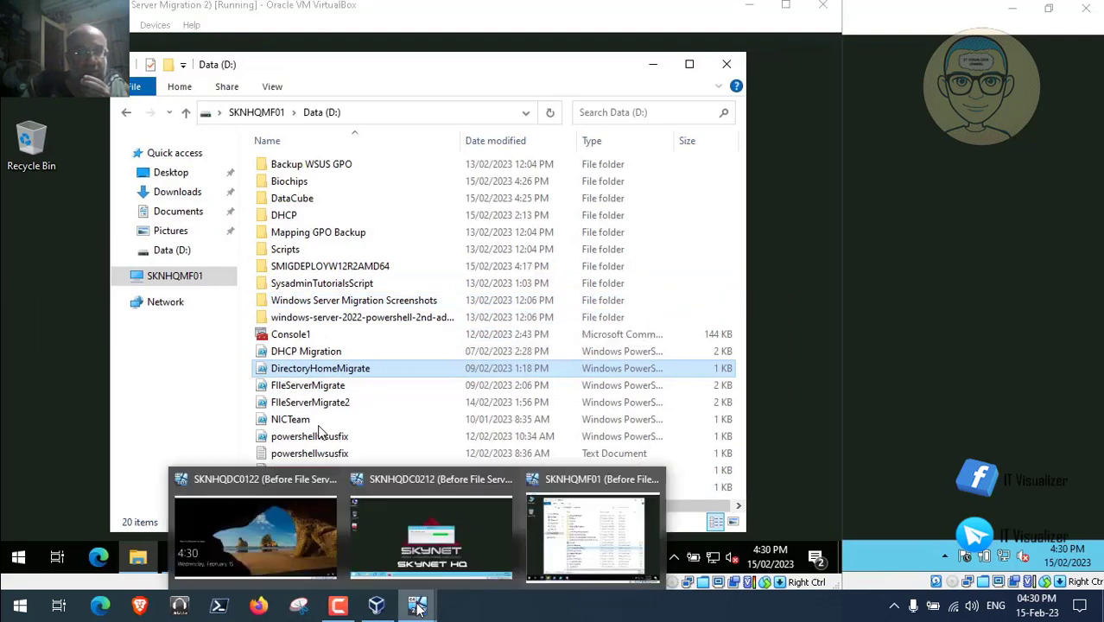
{"action": "left_click", "coordinate": [411, 563]}
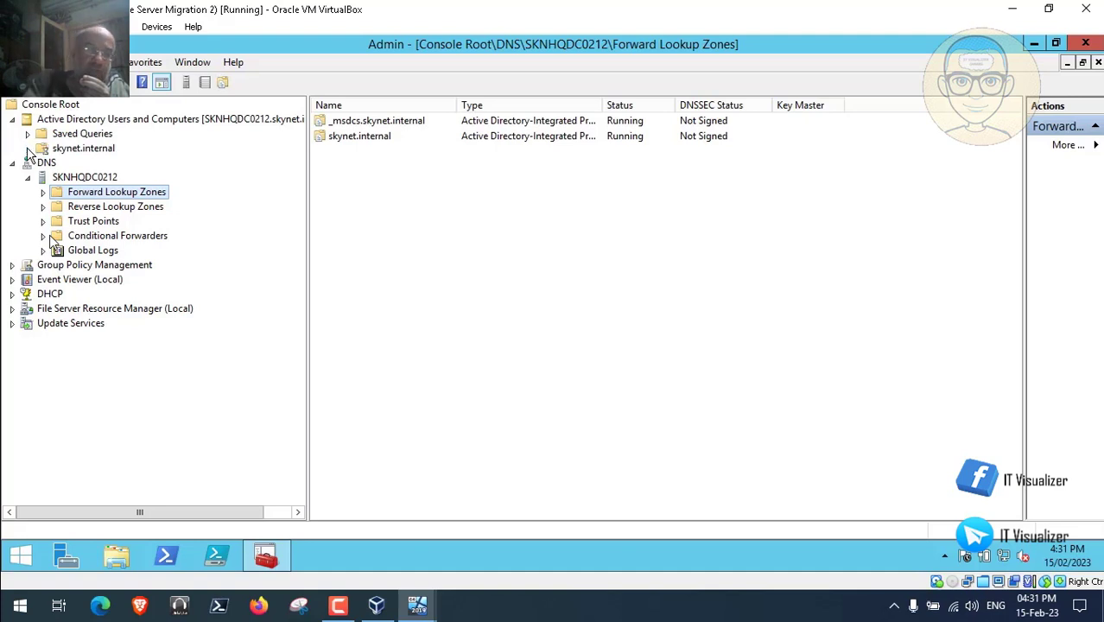
{"action": "left_click", "coordinate": [28, 149]}
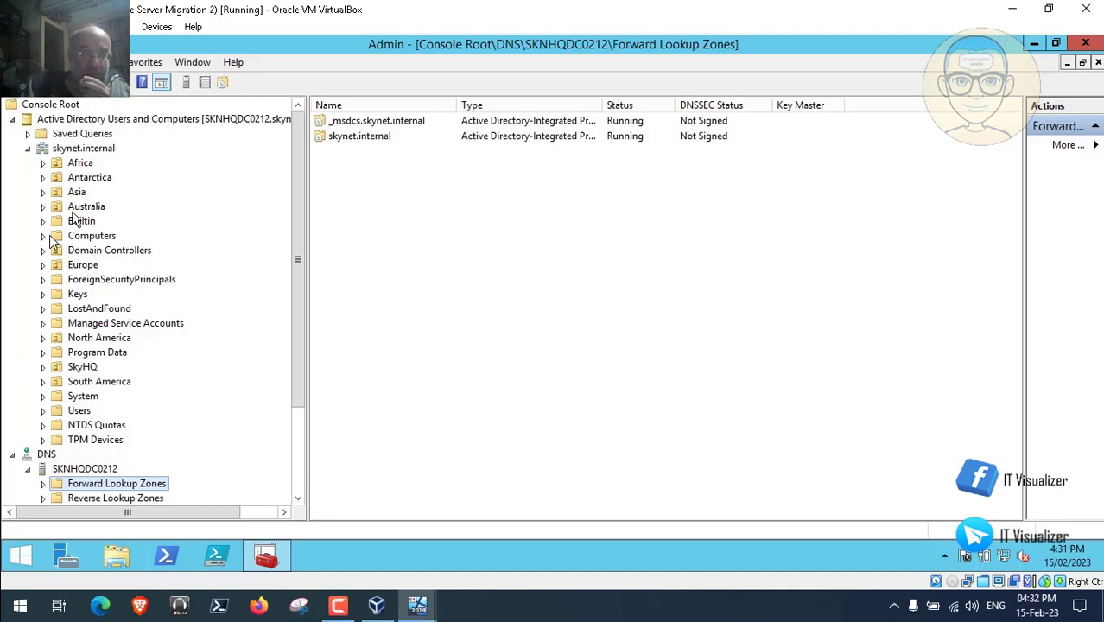
{"action": "left_click", "coordinate": [42, 164]}
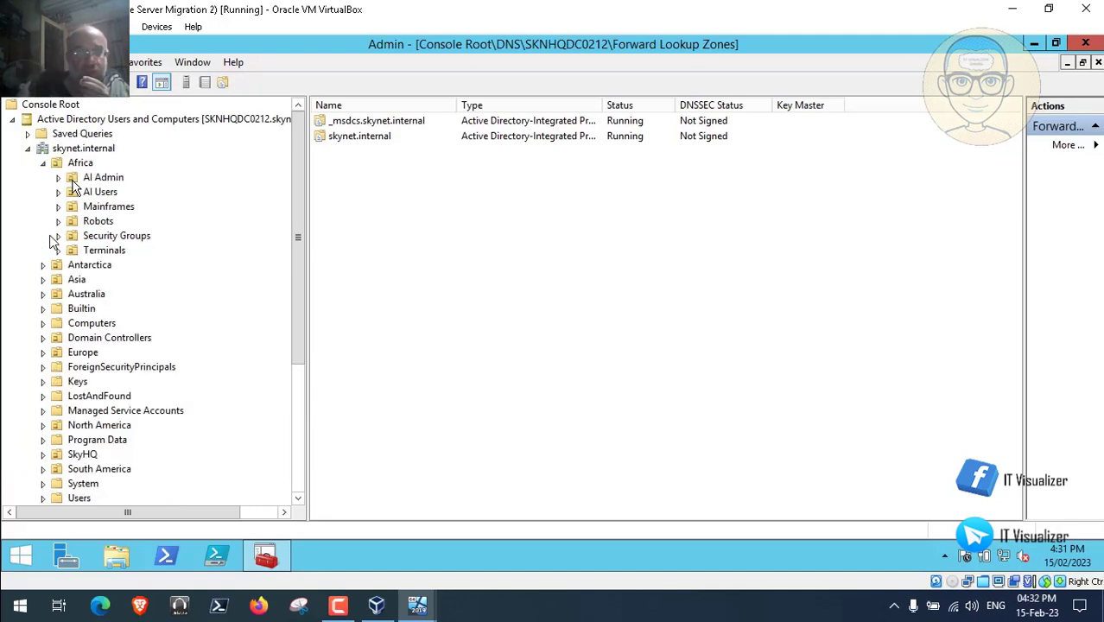
{"action": "left_click", "coordinate": [102, 177]}
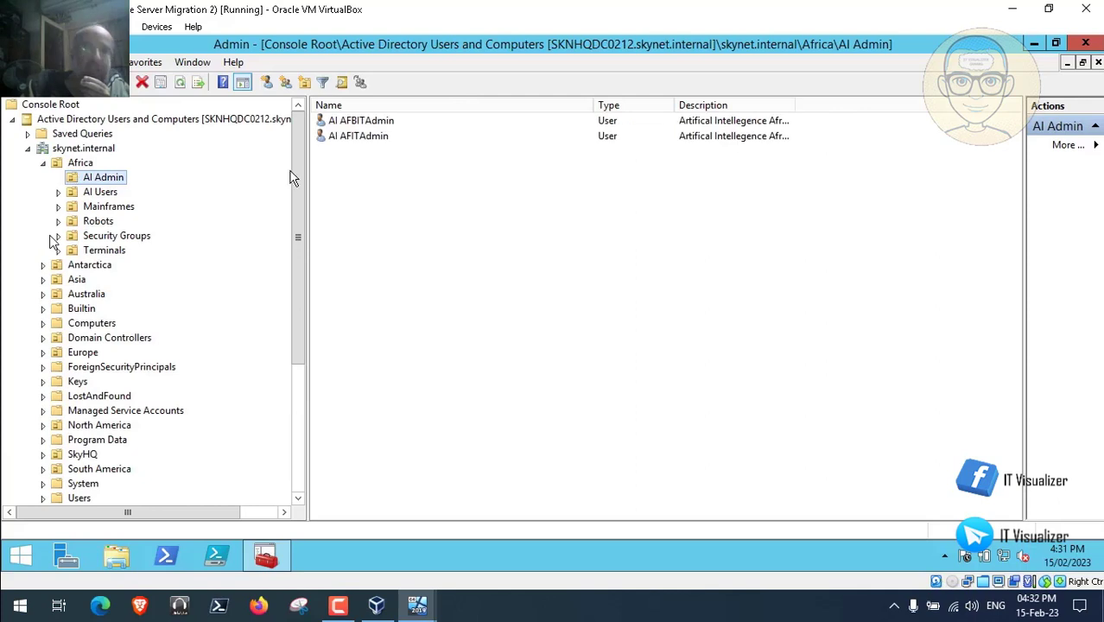
Check the Africa IT admin user's Profile home folder (L: on Biochips$), then close and minimize
{"action": "left_click", "coordinate": [352, 138]}
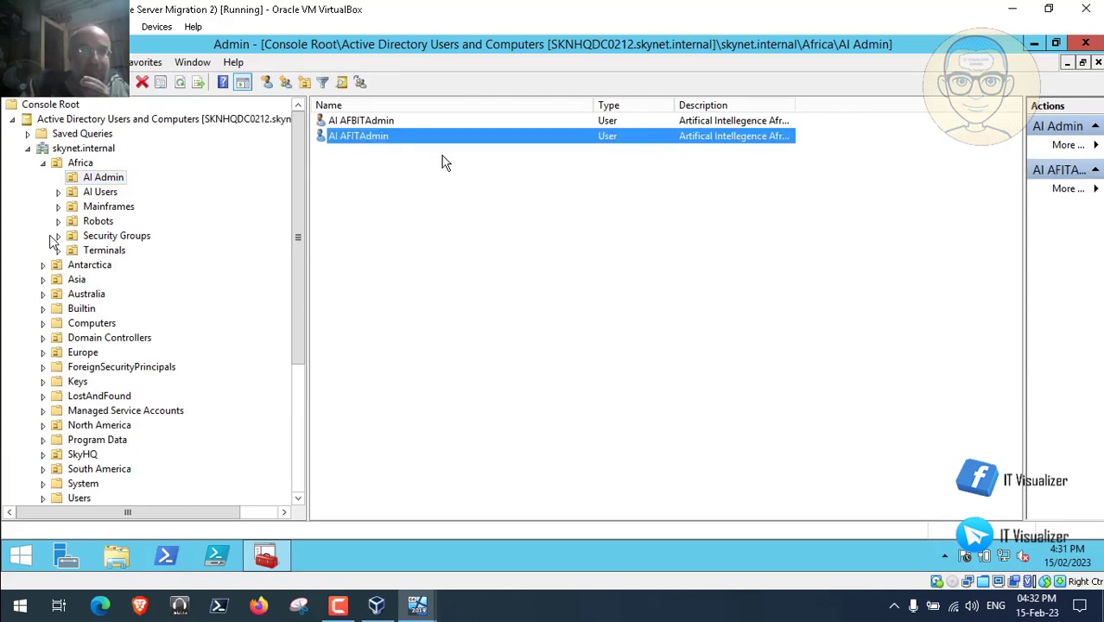
{"action": "key", "text": "Return"}
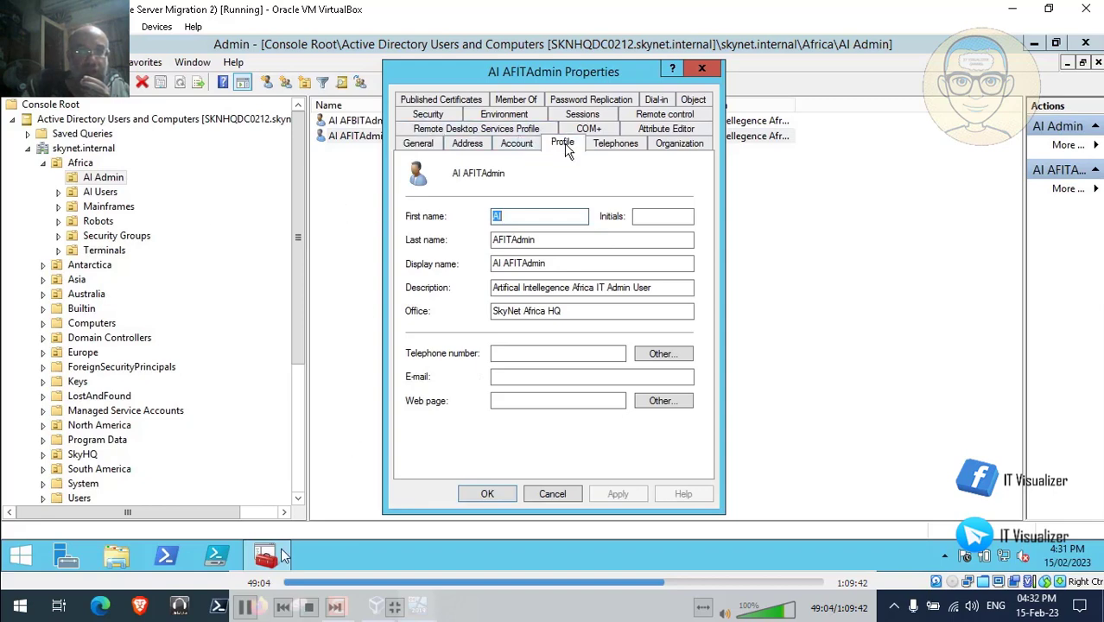
{"action": "left_click", "coordinate": [562, 143]}
{"action": "left_click", "coordinate": [245, 608]}
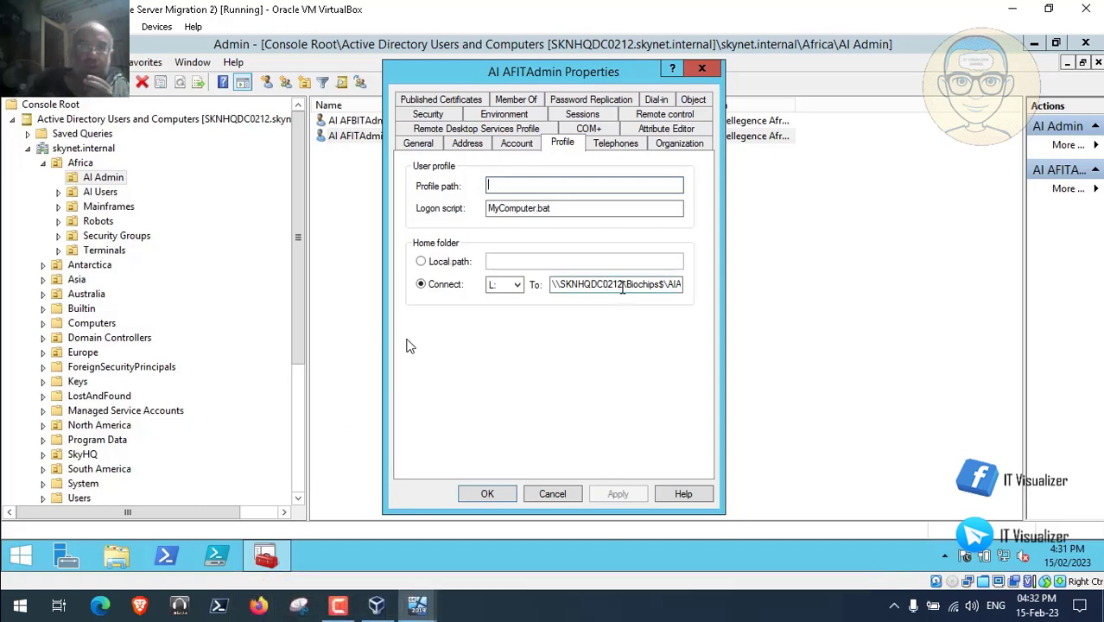
{"action": "left_click", "coordinate": [552, 494]}
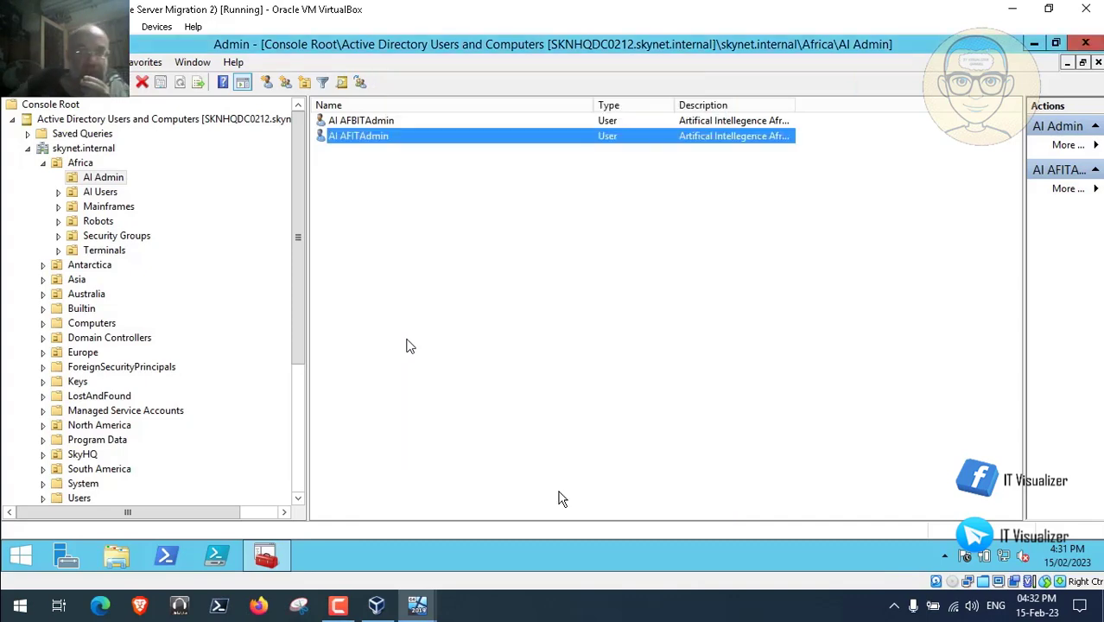
{"action": "left_click", "coordinate": [1013, 8]}
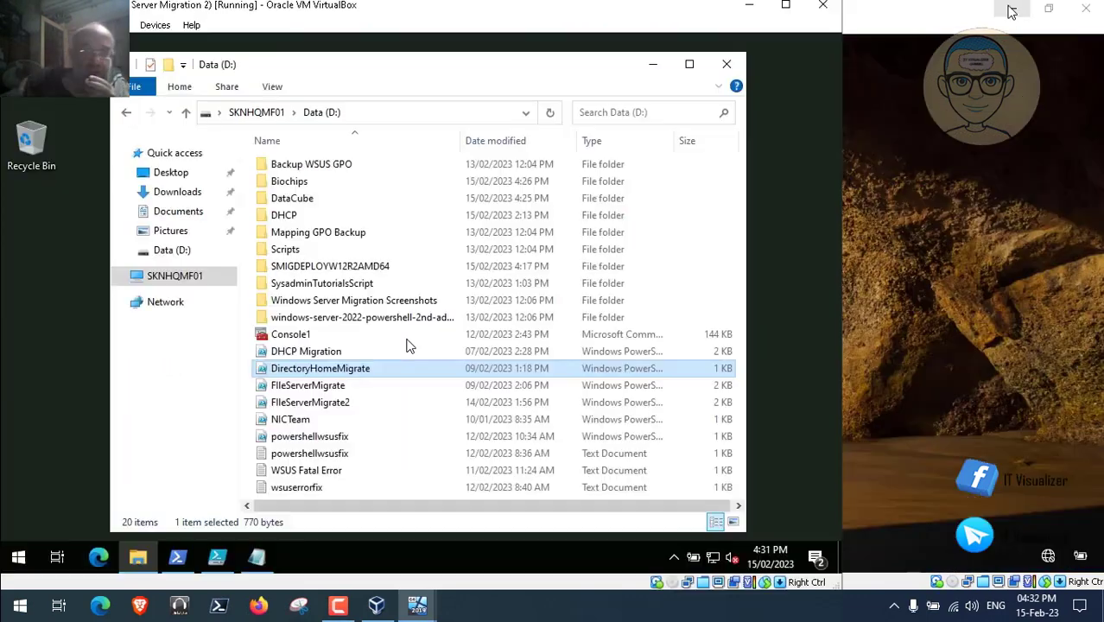
Run the DirectoryHomeMigrate.ps1 migration code from line 5 onward in PowerShell ISE
{"action": "left_click", "coordinate": [217, 557]}
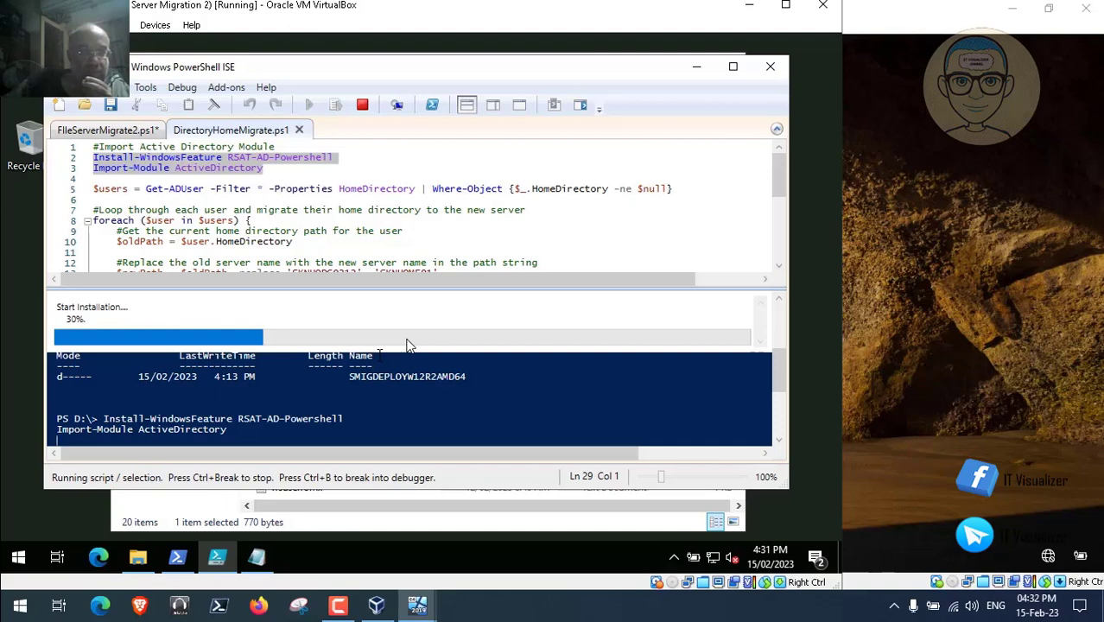
{"action": "left_click", "coordinate": [337, 606]}
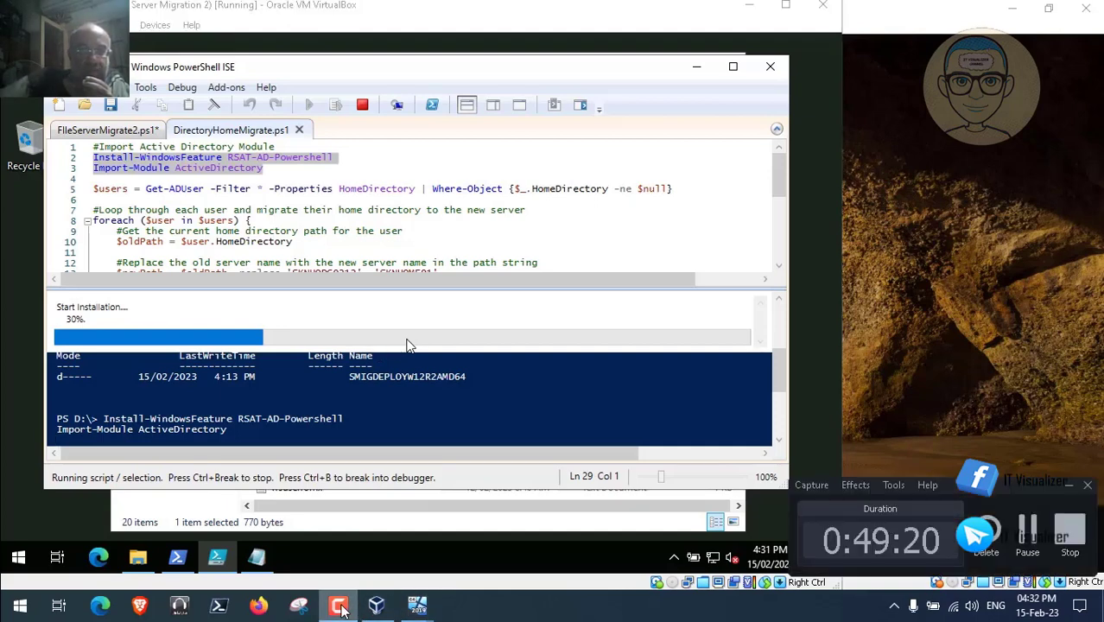
{"action": "left_click", "coordinate": [1025, 535]}
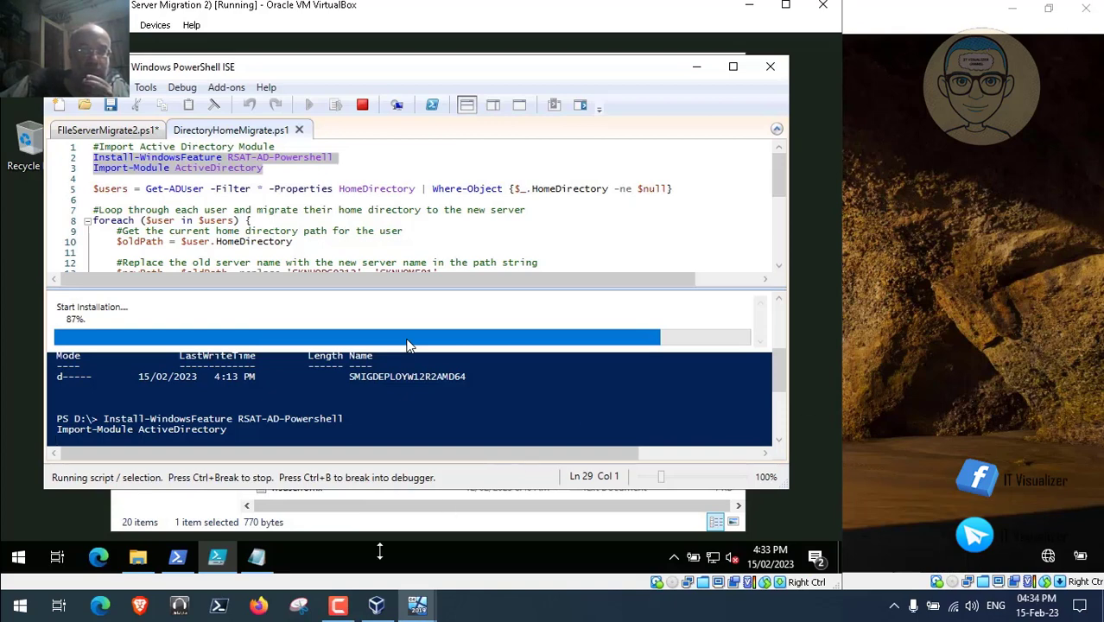
{"action": "left_click", "coordinate": [338, 605]}
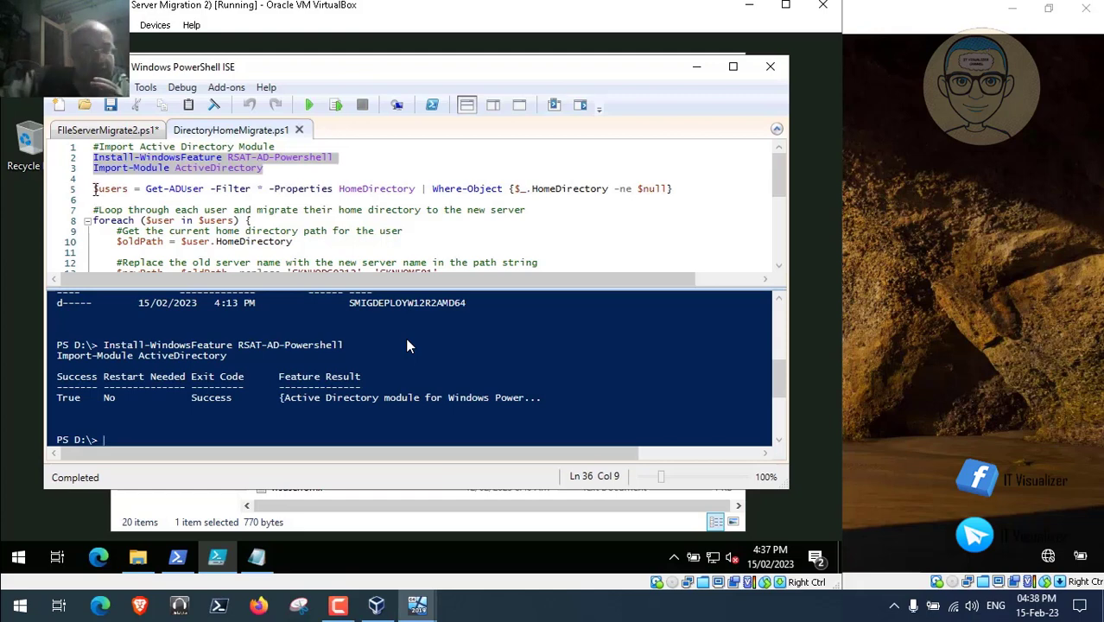
{"action": "left_click_drag", "start_coordinate": [93, 188], "coordinate": [417, 234]}
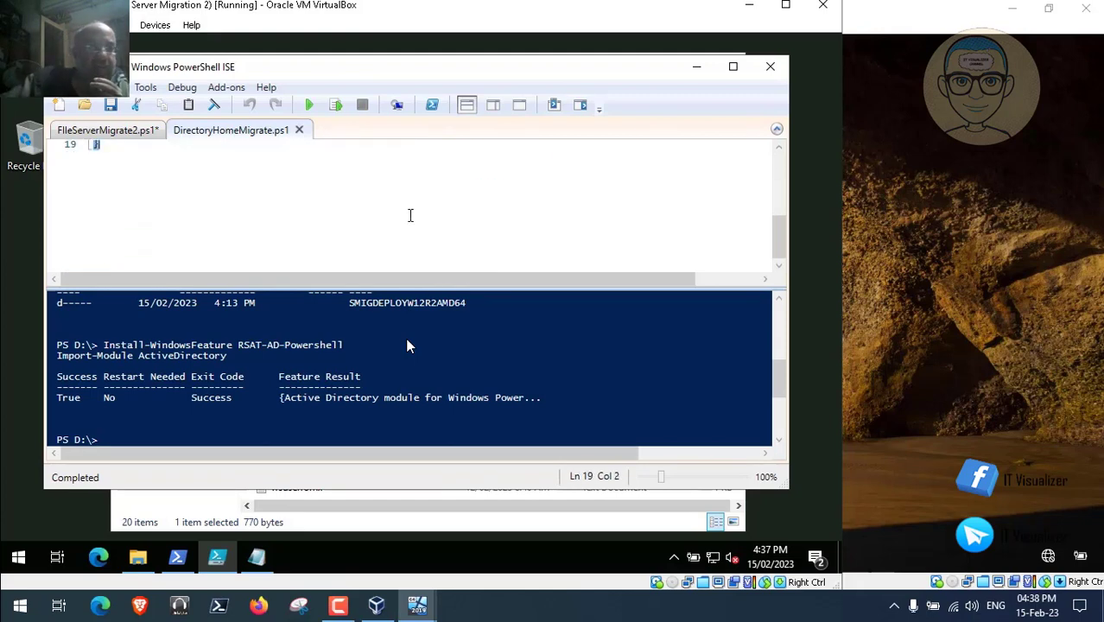
{"action": "left_click_drag", "start_coordinate": [780, 245], "coordinate": [775, 183]}
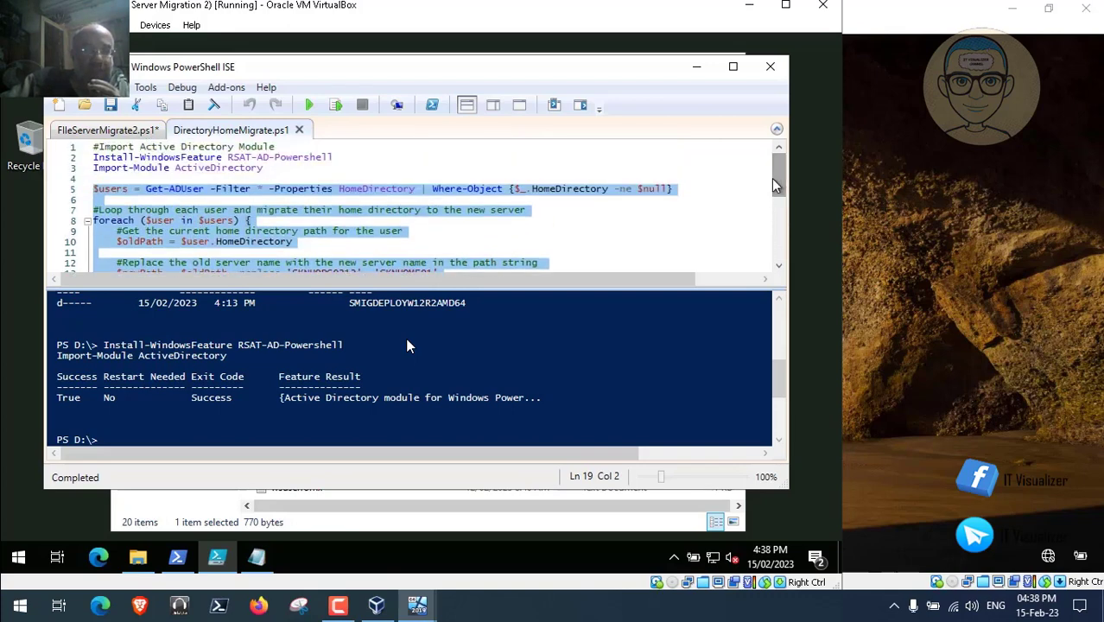
{"action": "left_click", "coordinate": [337, 108]}
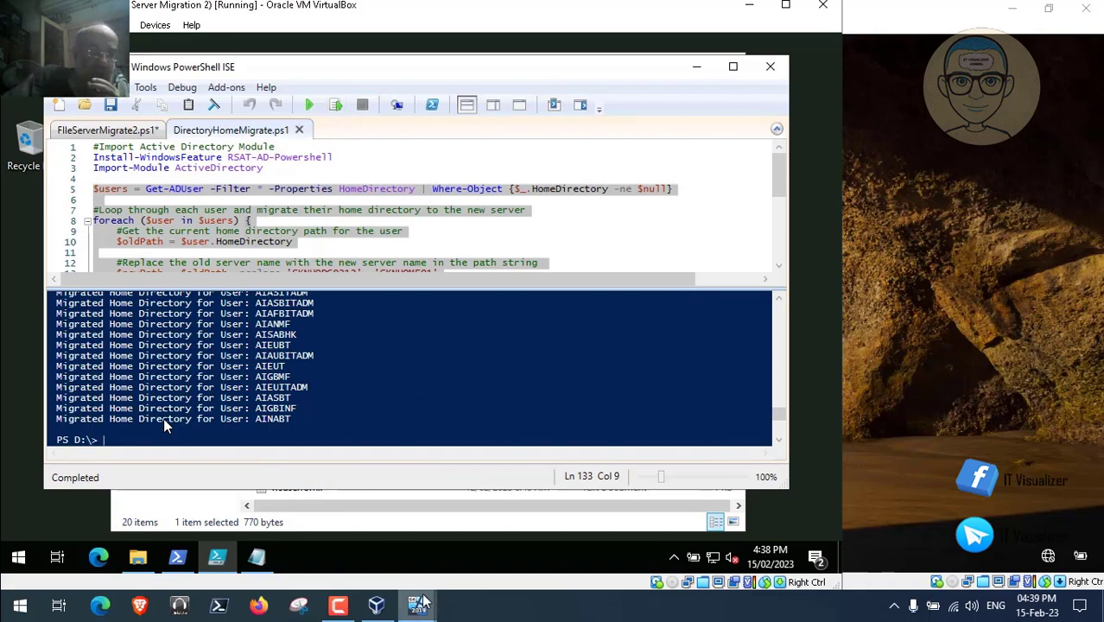
On the domain controller, refresh skynet.internal and check AI AFITAdmin's Profile home folder
{"action": "mouse_move", "coordinate": [423, 610]}
{"action": "left_click", "coordinate": [411, 546]}
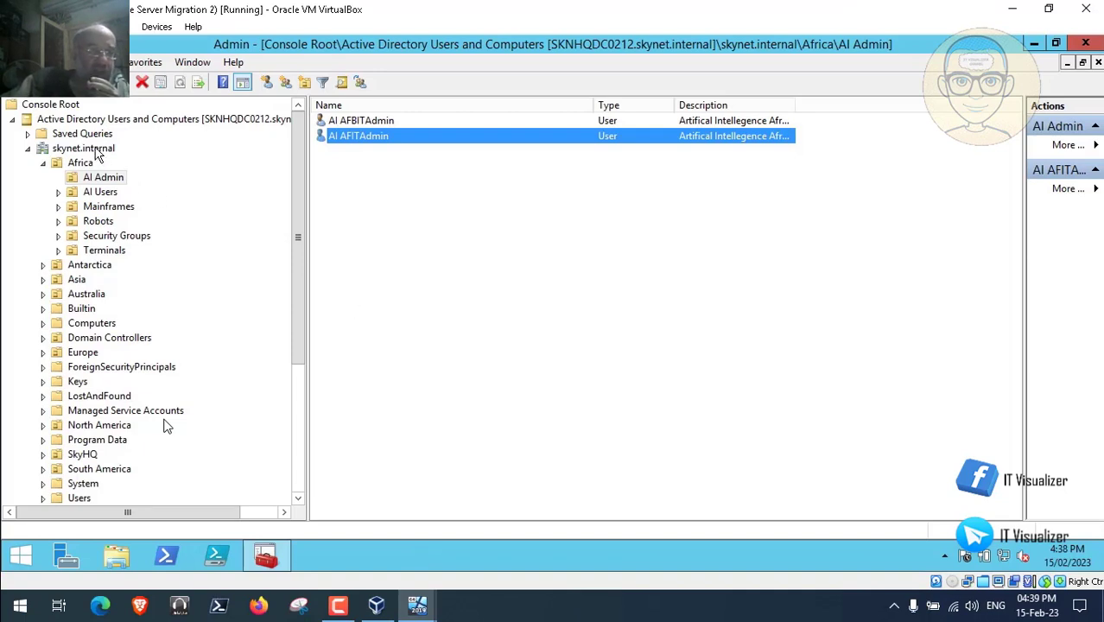
{"action": "right_click", "coordinate": [97, 153]}
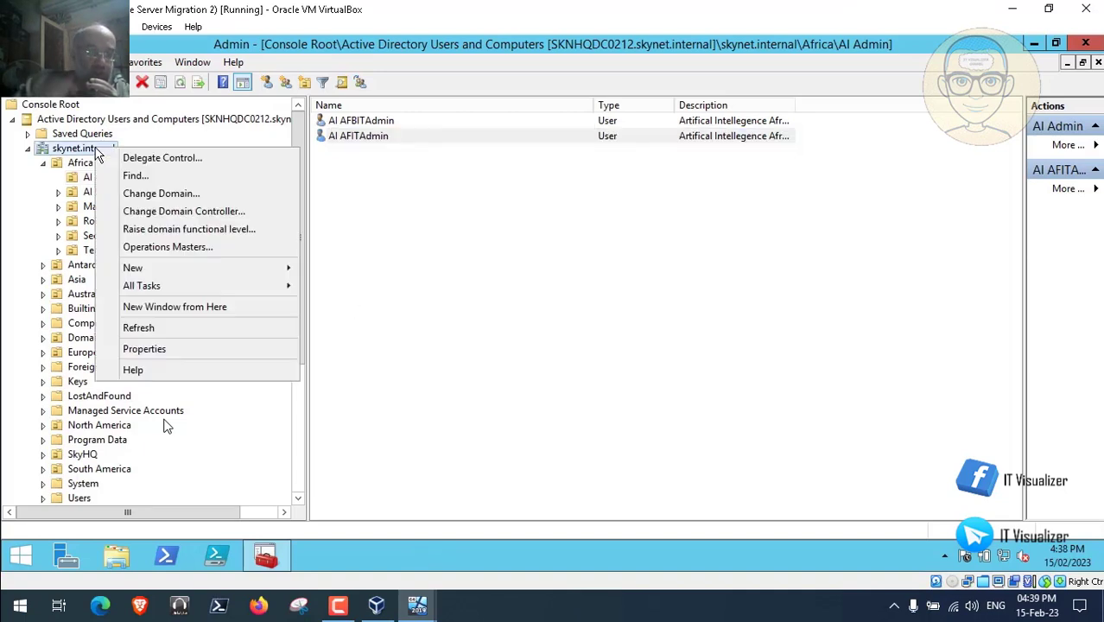
{"action": "left_click", "coordinate": [159, 328]}
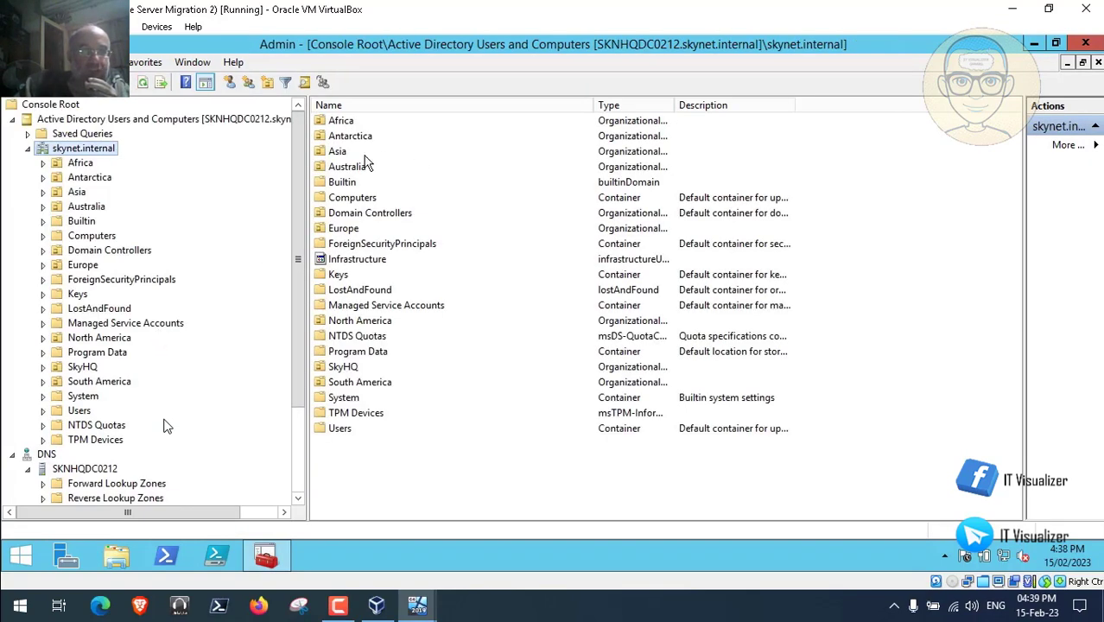
{"action": "left_click", "coordinate": [44, 164]}
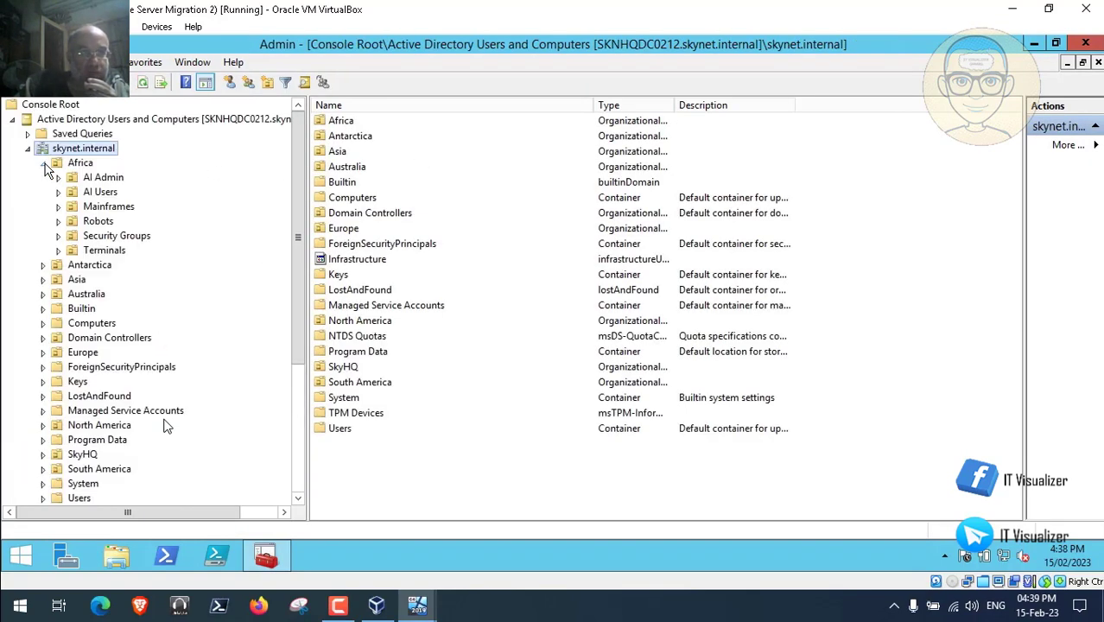
{"action": "left_click", "coordinate": [102, 178]}
{"action": "left_click", "coordinate": [371, 138]}
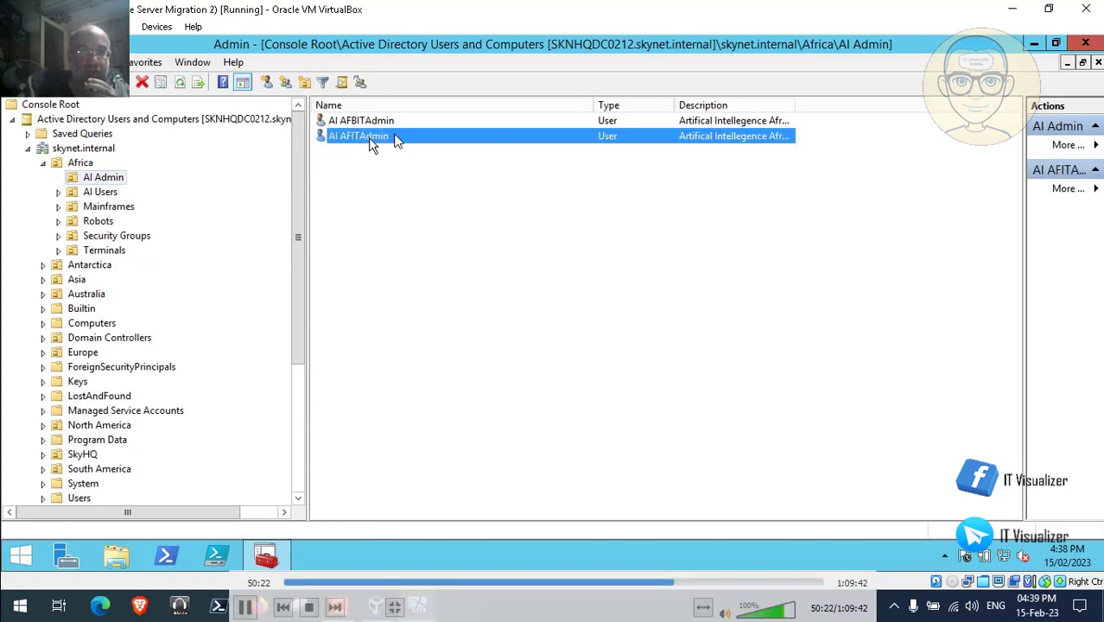
{"action": "double_click", "coordinate": [370, 138]}
{"action": "left_click", "coordinate": [562, 145]}
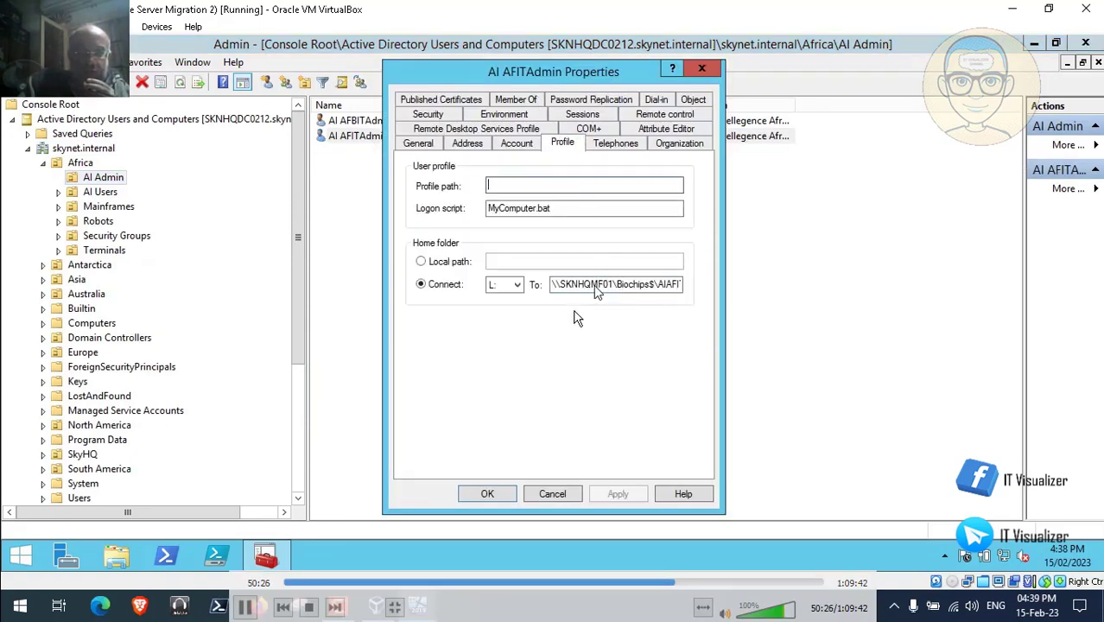
{"action": "left_click", "coordinate": [552, 495]}
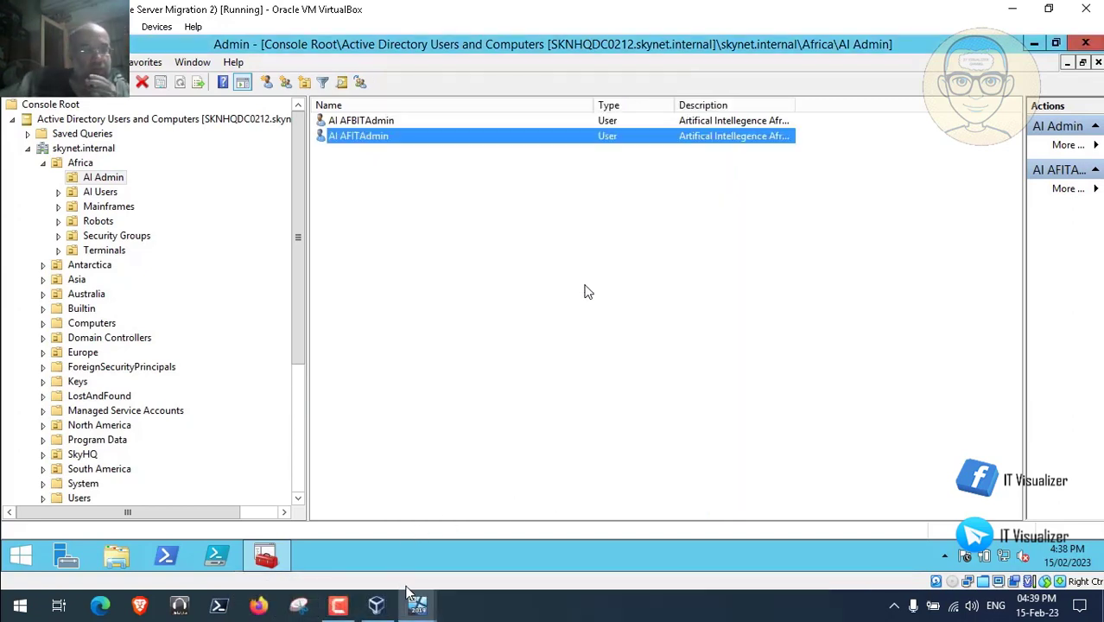
On SKNHQMF01, close the migration script, refresh the drive list, and close File Explorer
{"action": "mouse_move", "coordinate": [417, 604]}
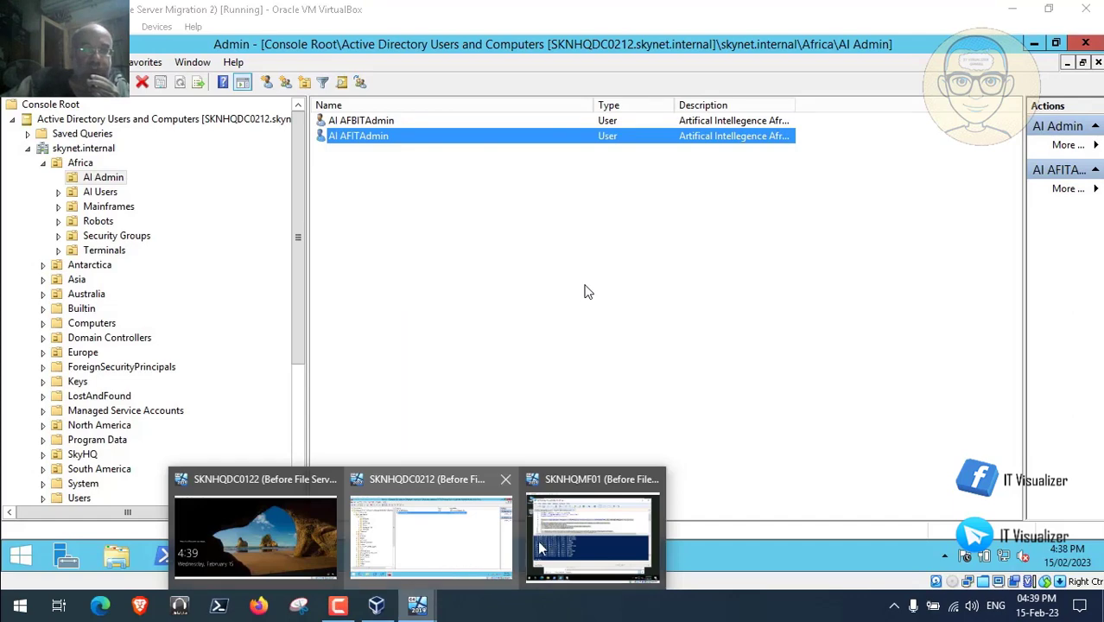
{"action": "left_click", "coordinate": [590, 538]}
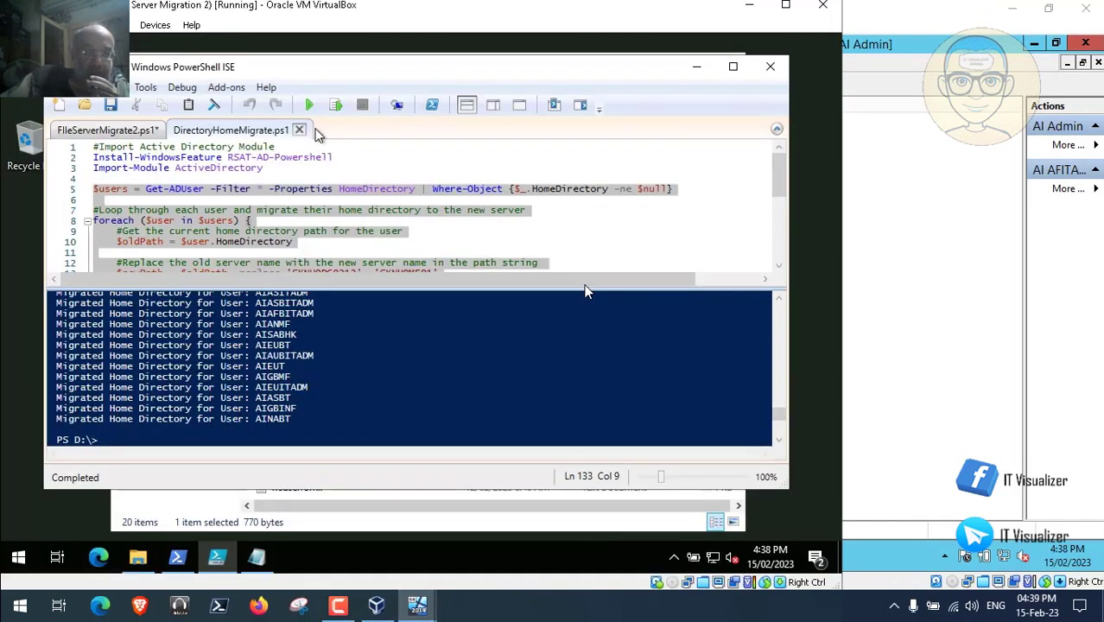
{"action": "left_click", "coordinate": [299, 130]}
{"action": "left_click", "coordinate": [696, 67]}
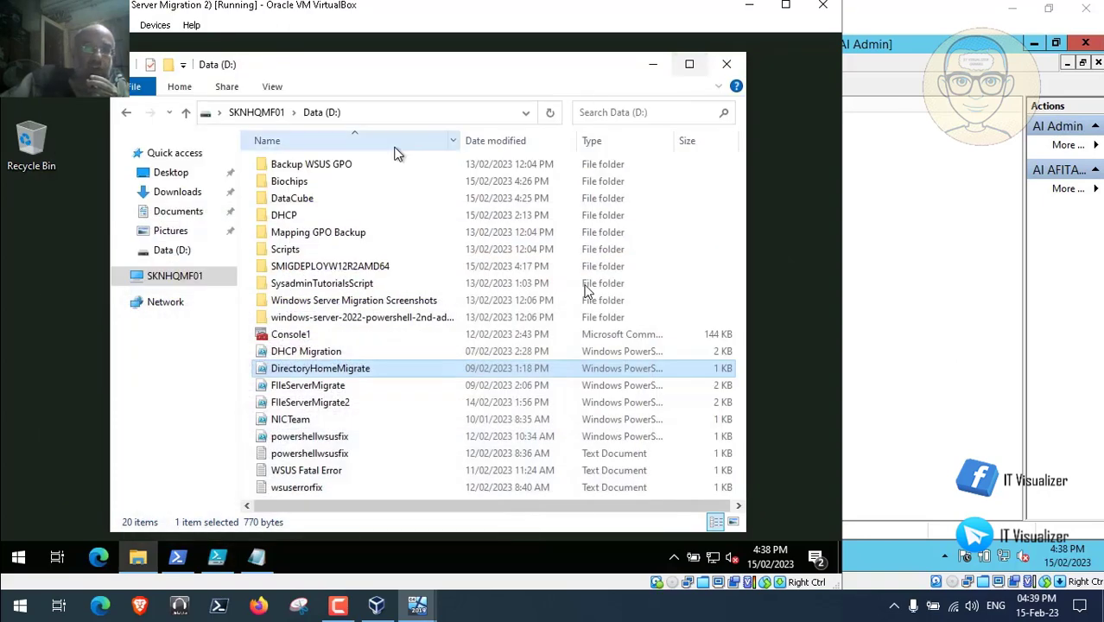
{"action": "left_click", "coordinate": [195, 277]}
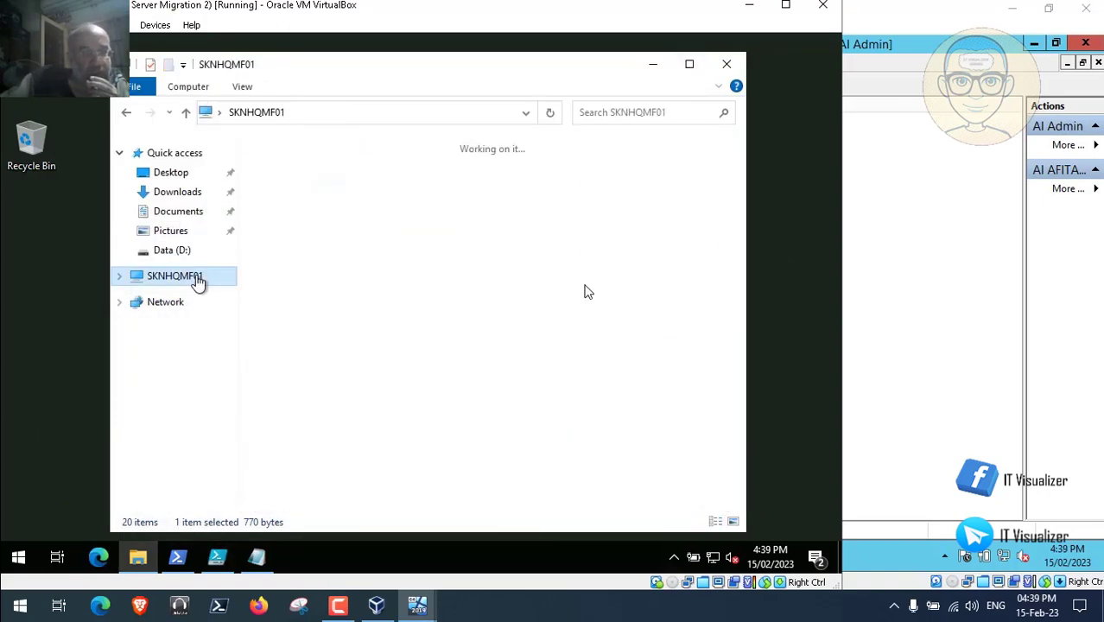
{"action": "left_click", "coordinate": [344, 303]}
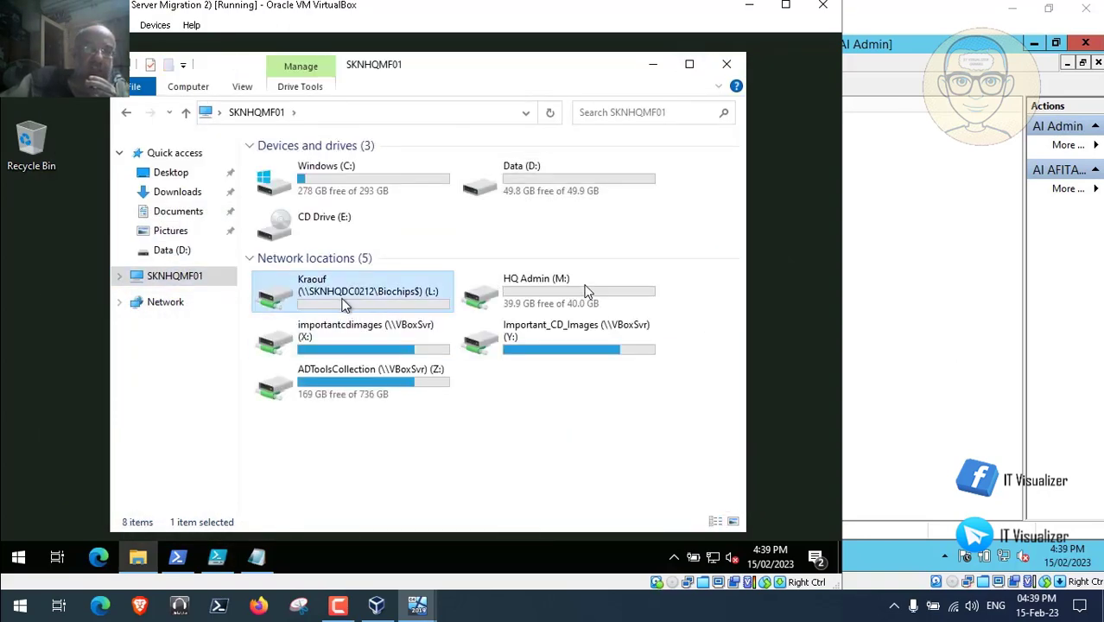
{"action": "right_click", "coordinate": [416, 459]}
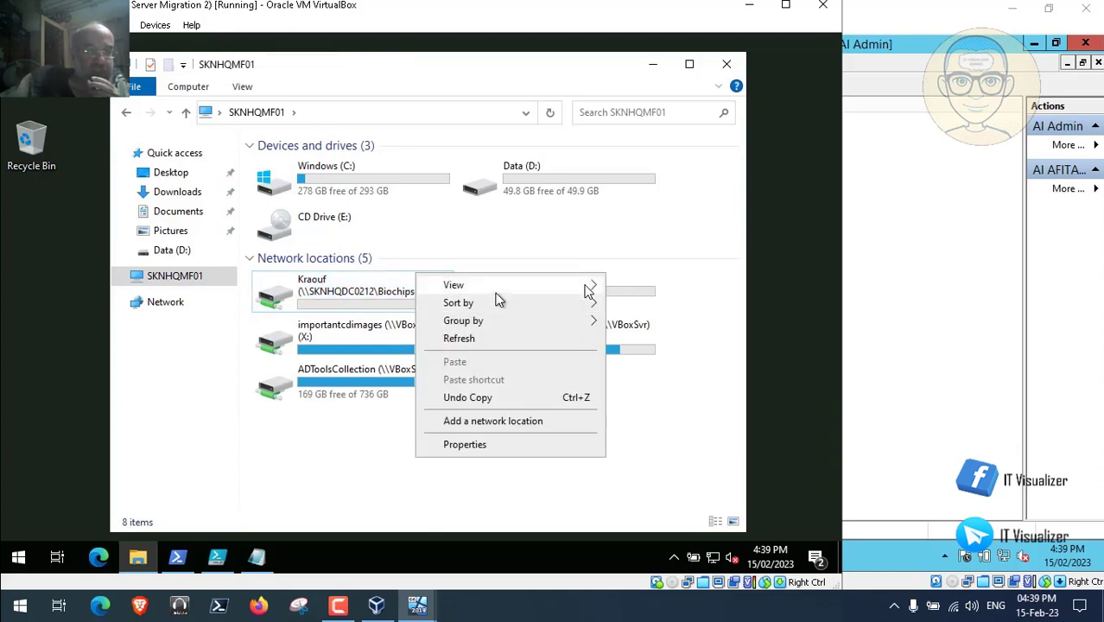
{"action": "left_click", "coordinate": [477, 340]}
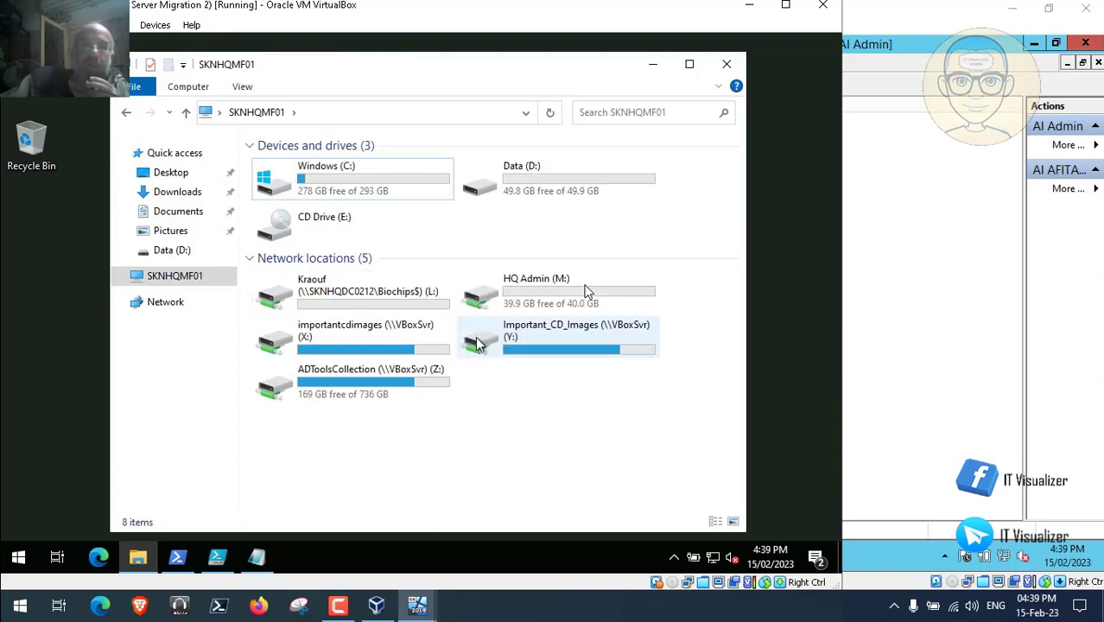
{"action": "left_click", "coordinate": [728, 67]}
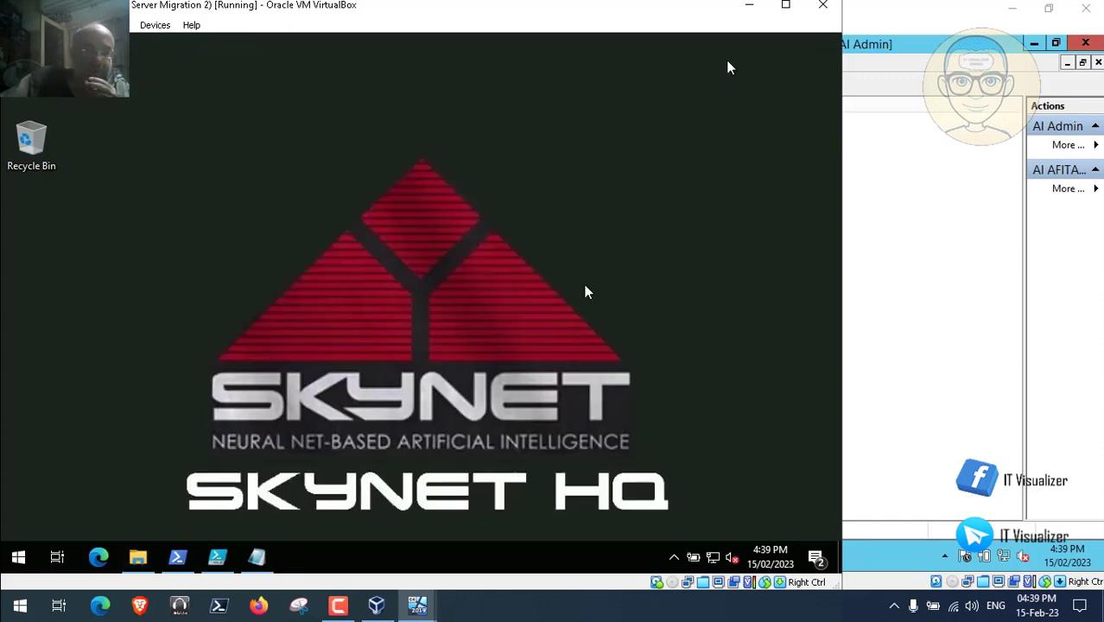
Run the Import-GPO Mapping Policy command on line 3 in PowerShell ISE
{"action": "left_click", "coordinate": [177, 557]}
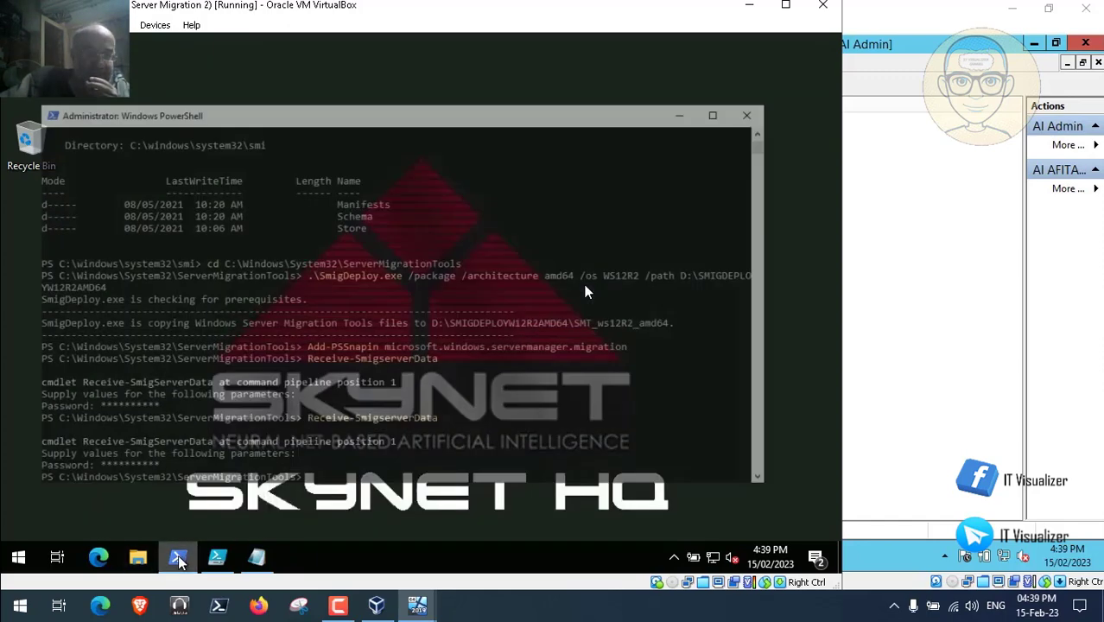
{"action": "left_click", "coordinate": [219, 559]}
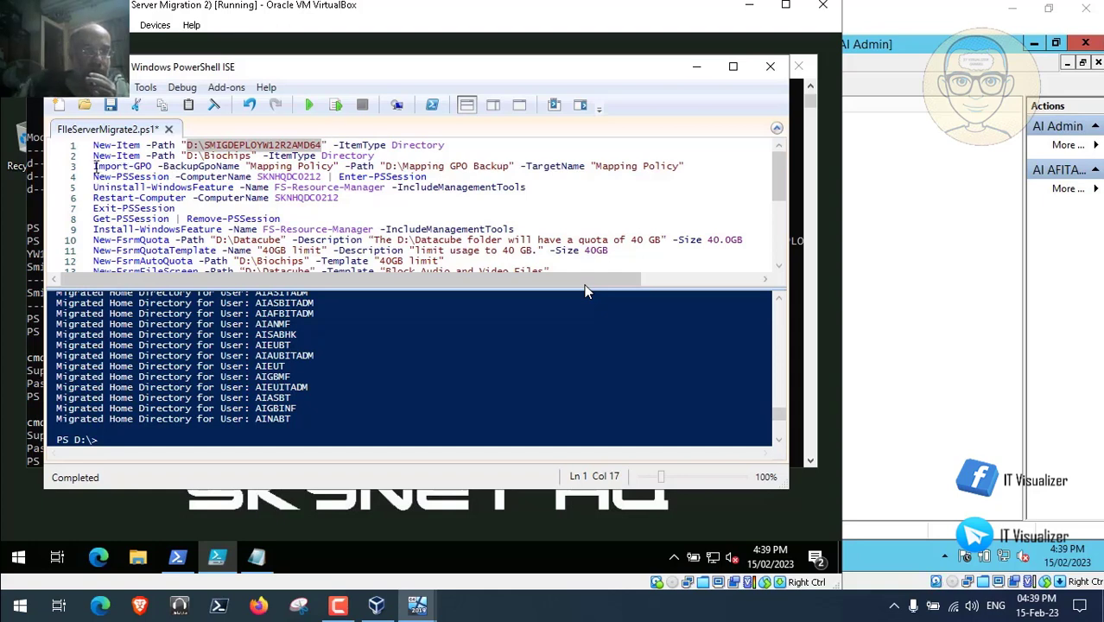
{"action": "left_click_drag", "start_coordinate": [93, 166], "coordinate": [687, 167]}
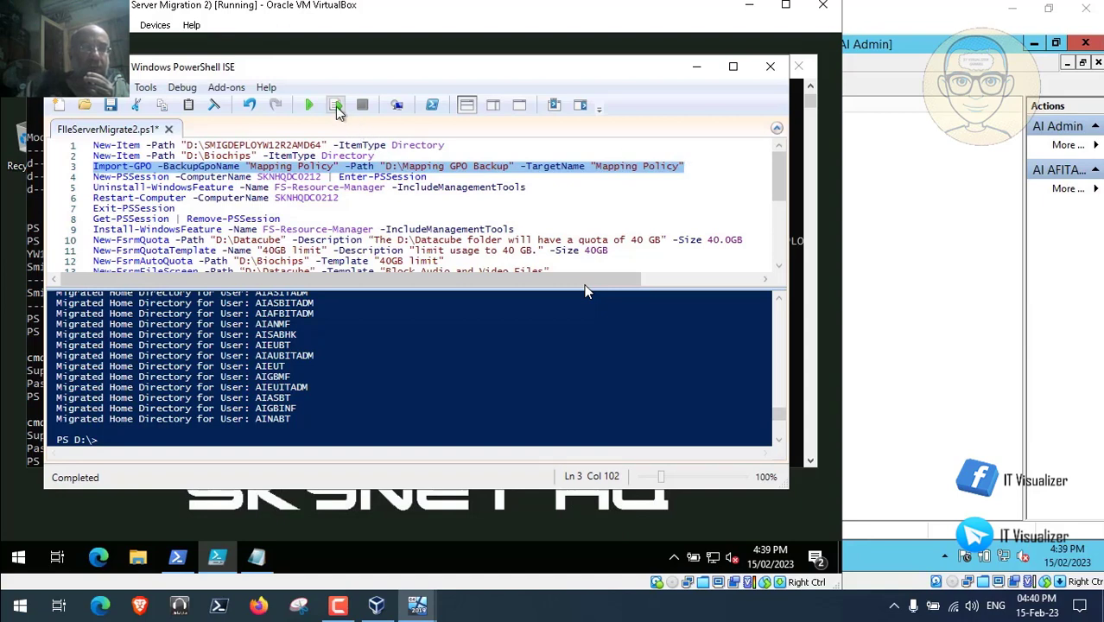
{"action": "left_click", "coordinate": [336, 104]}
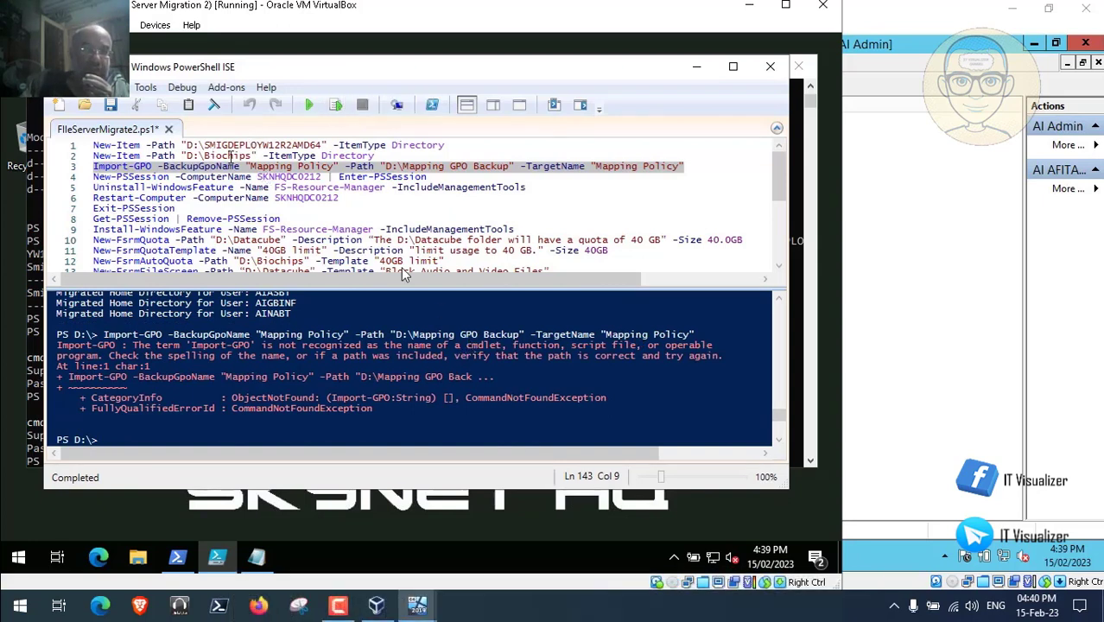
Rerun the Import-GPO line, copy the command, and close the PowerShell console
{"action": "left_click", "coordinate": [328, 169]}
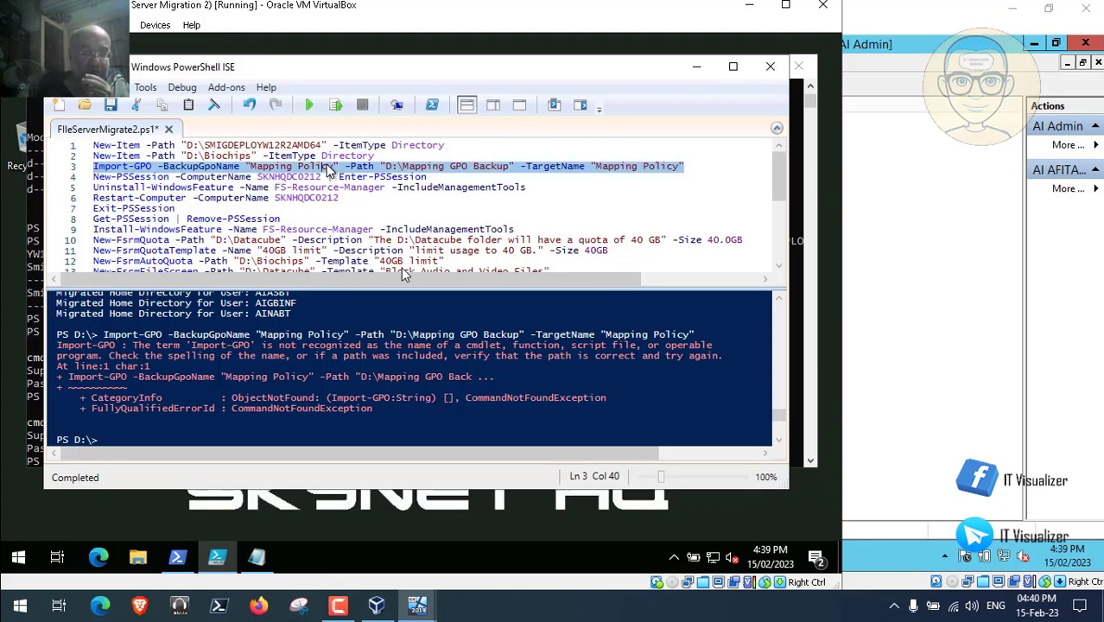
{"action": "right_click", "coordinate": [328, 169]}
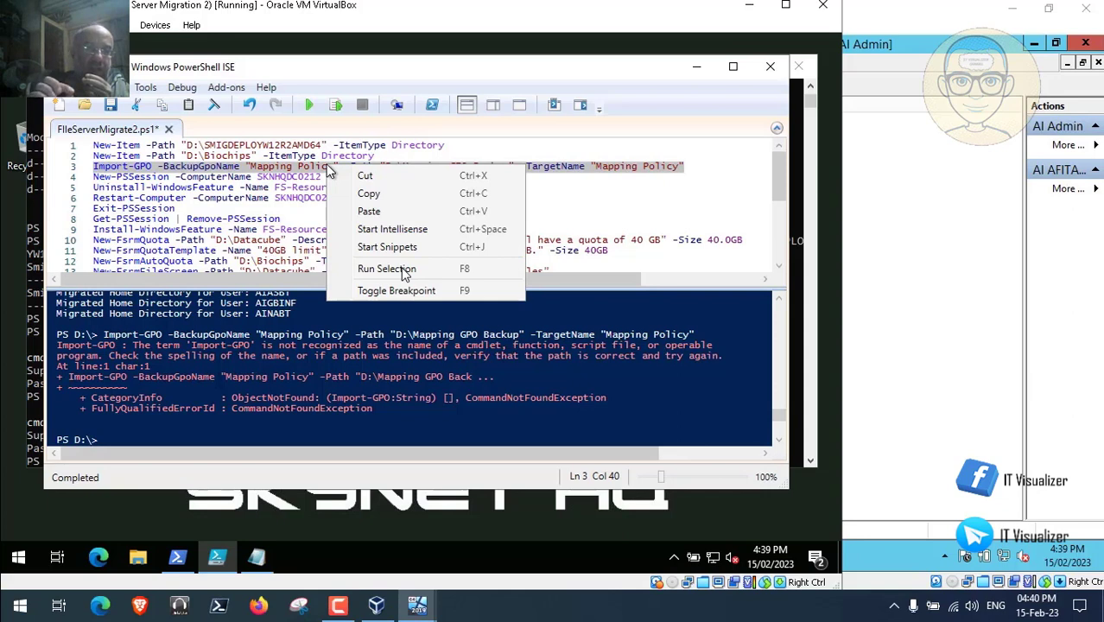
{"action": "left_click", "coordinate": [386, 269]}
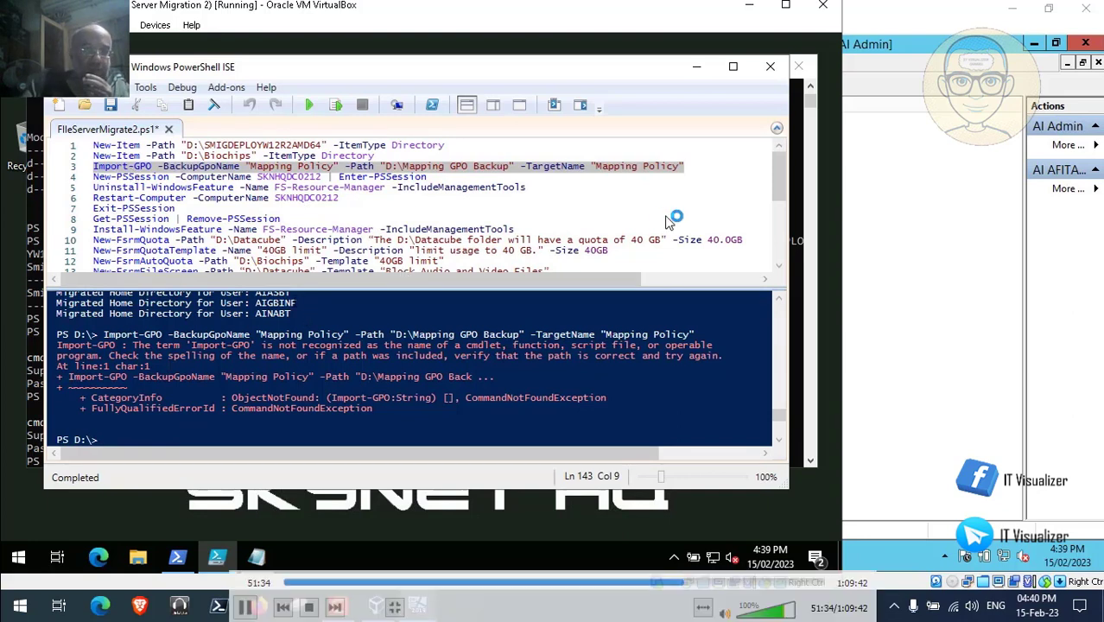
{"action": "right_click", "coordinate": [439, 169]}
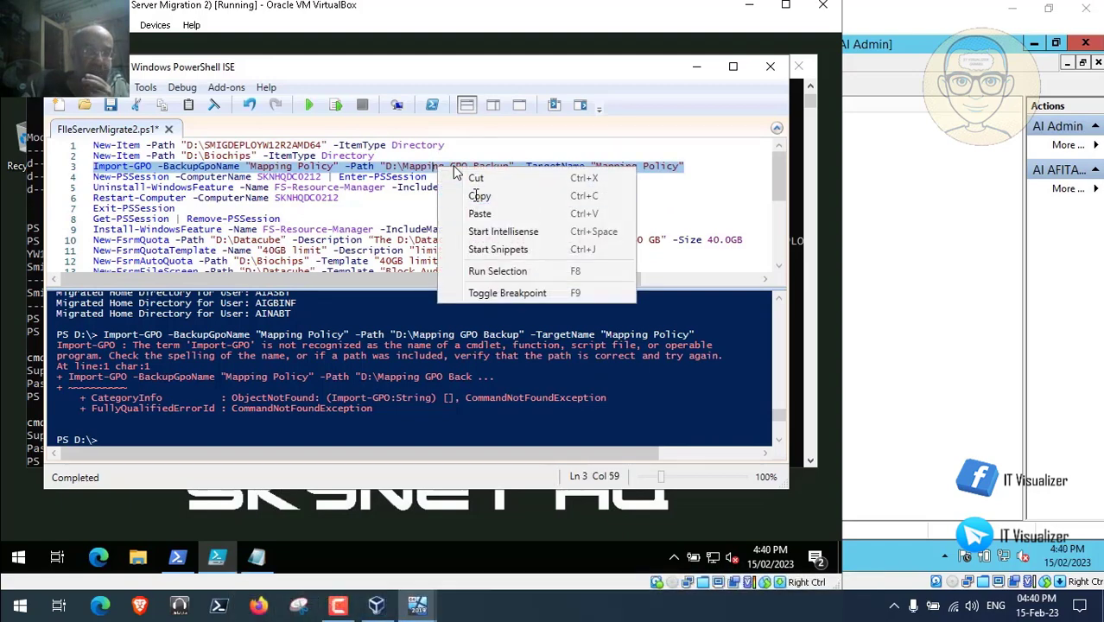
{"action": "left_click", "coordinate": [479, 196]}
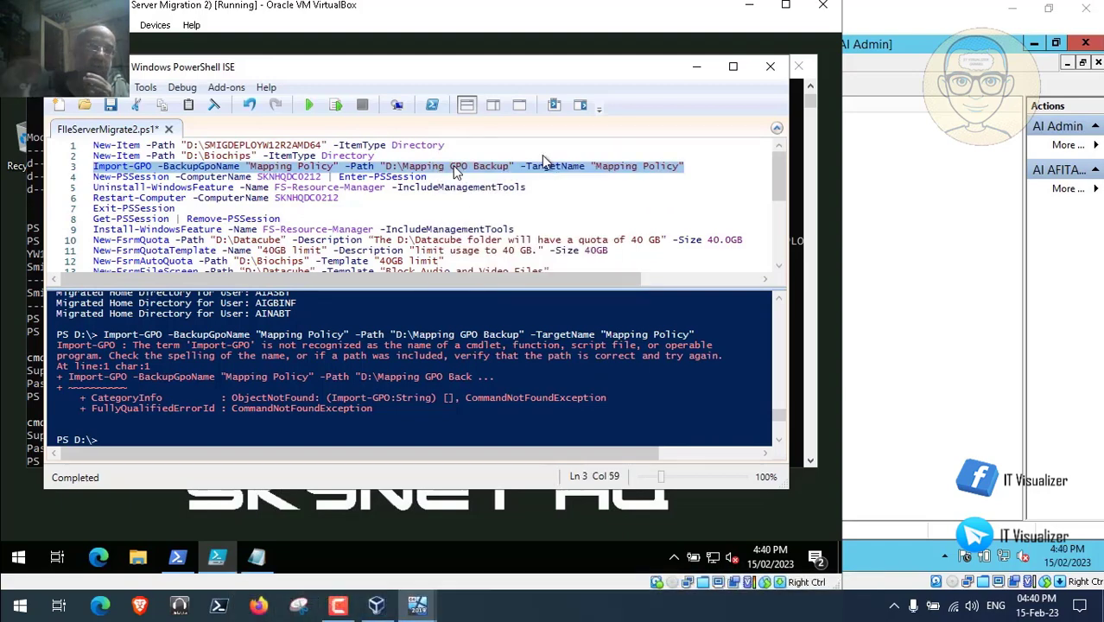
{"action": "left_click", "coordinate": [697, 68]}
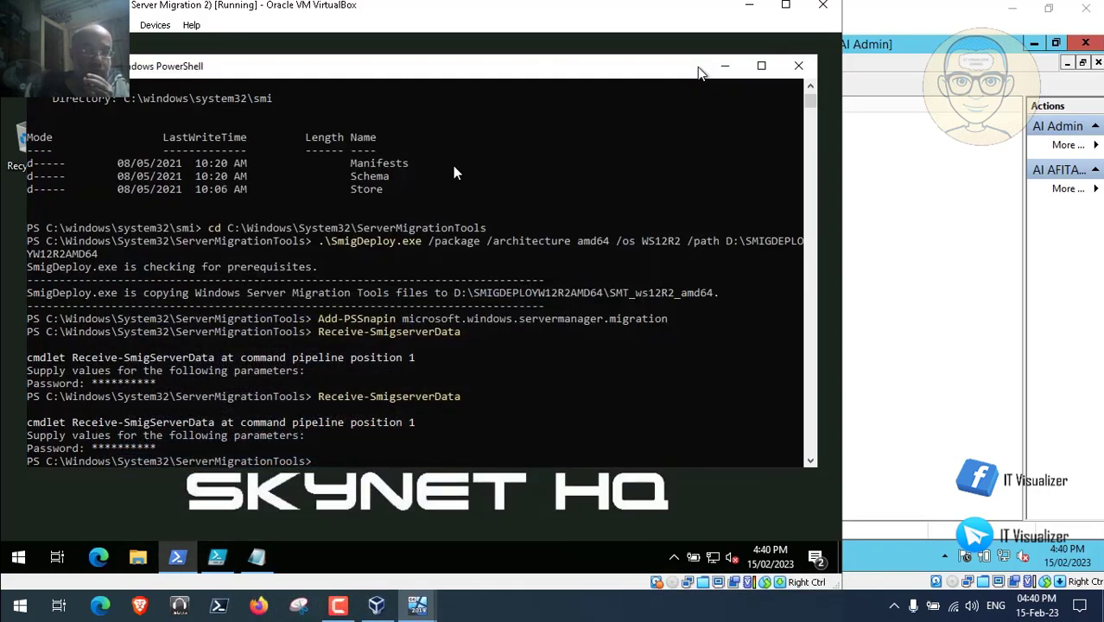
{"action": "left_click", "coordinate": [791, 71]}
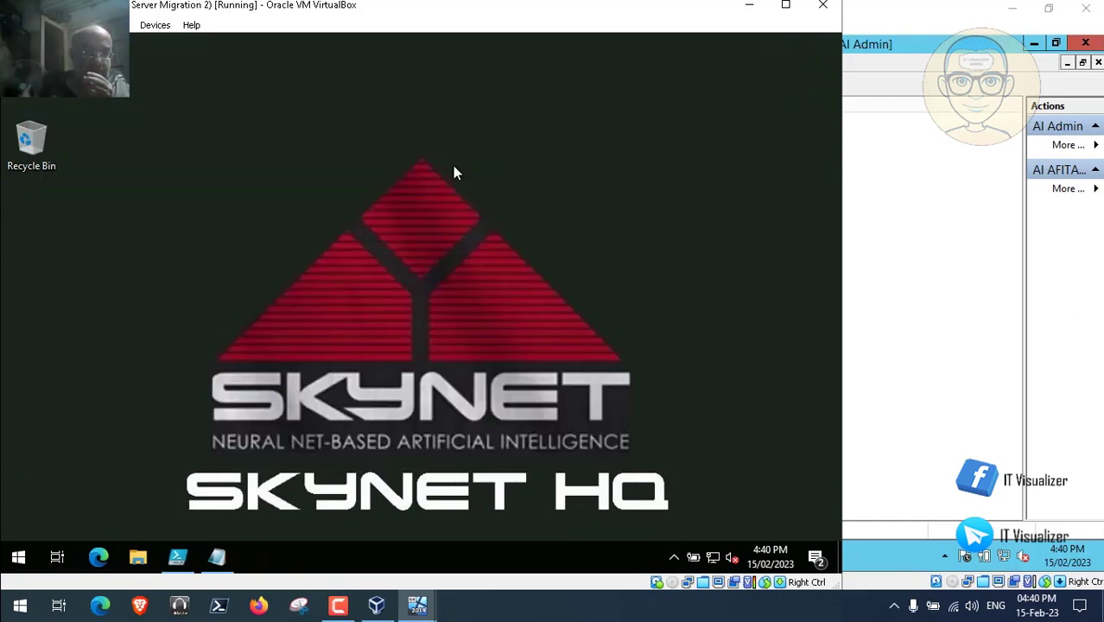
Copy the Mapping GPO Backup folder from the Data (D:) drive
{"action": "key", "text": "super+e"}
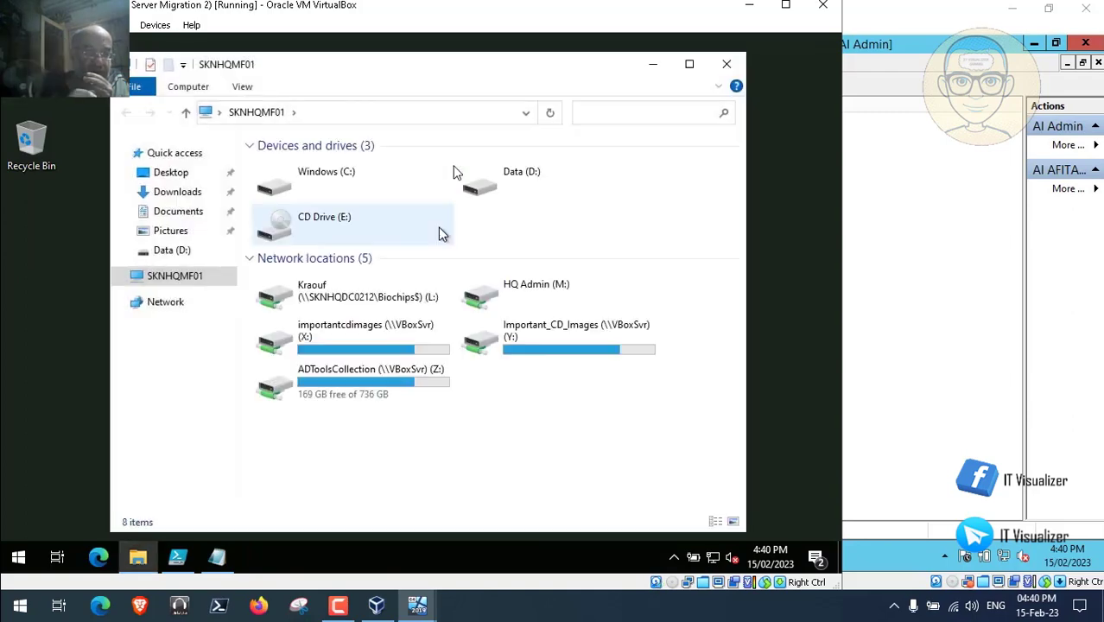
{"action": "double_click", "coordinate": [474, 193]}
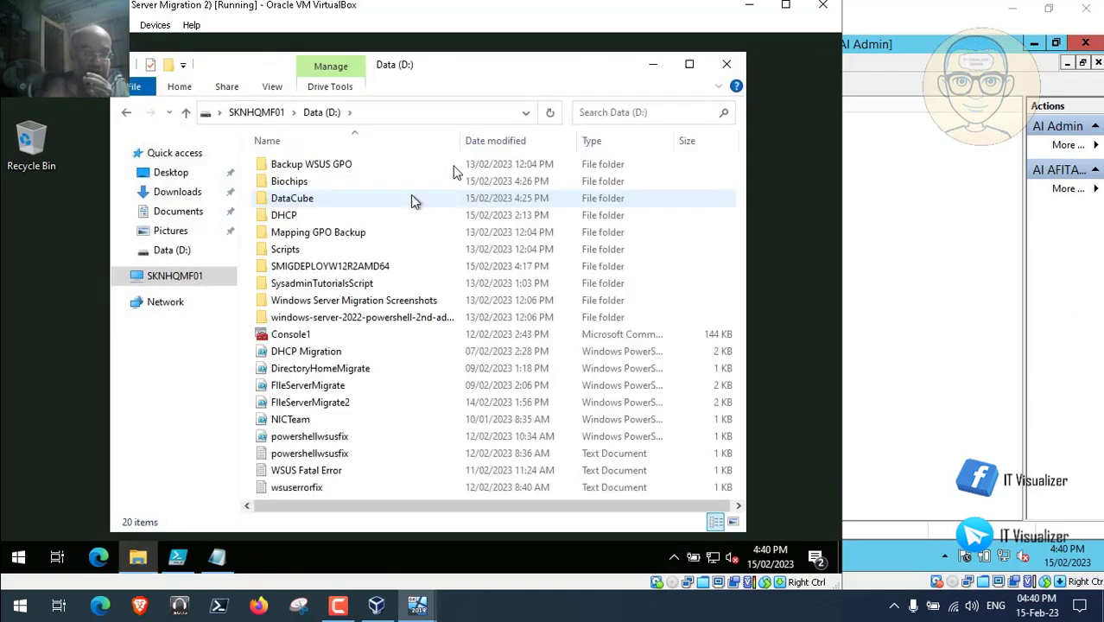
{"action": "right_click", "coordinate": [325, 235]}
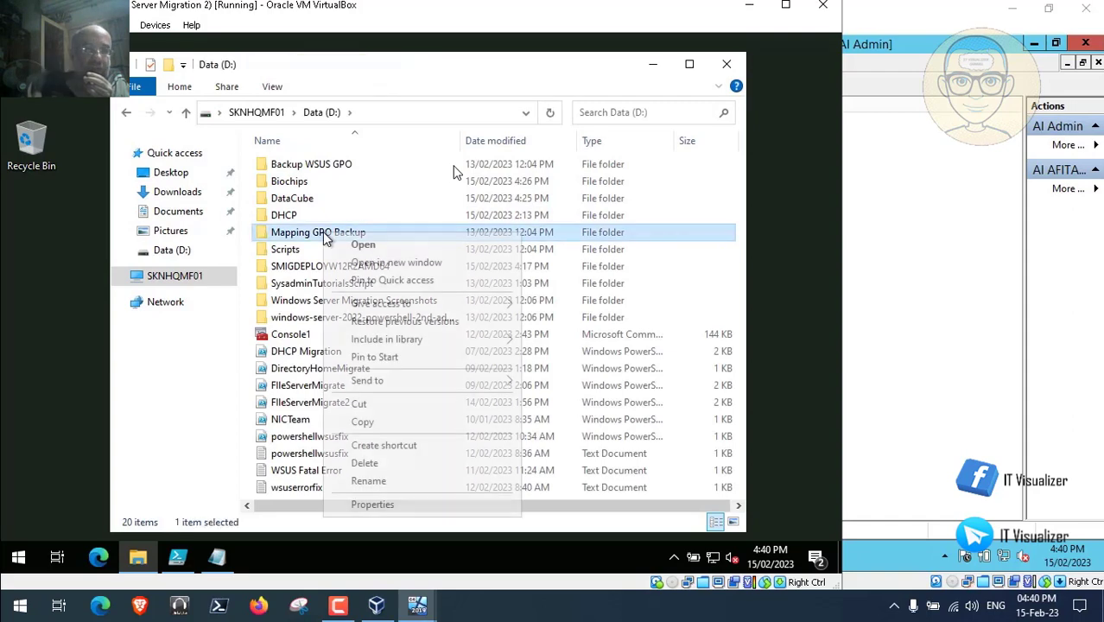
{"action": "left_click", "coordinate": [374, 422]}
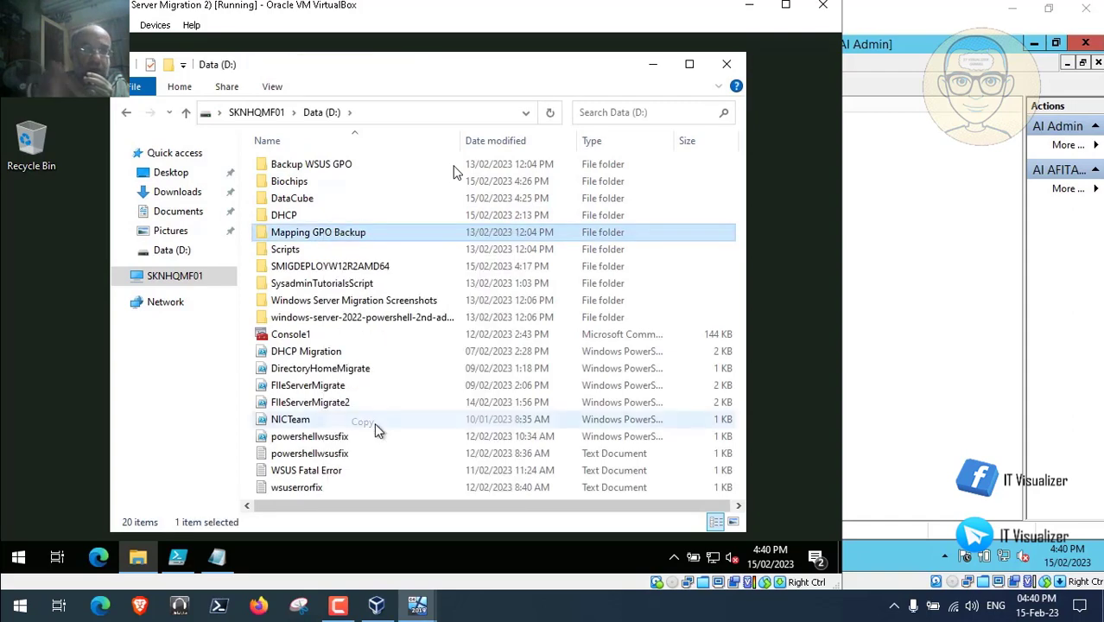
Open the \\sknhqdc0212\d$ share through the Run box
{"action": "right_click", "coordinate": [19, 559]}
{"action": "left_click", "coordinate": [79, 475]}
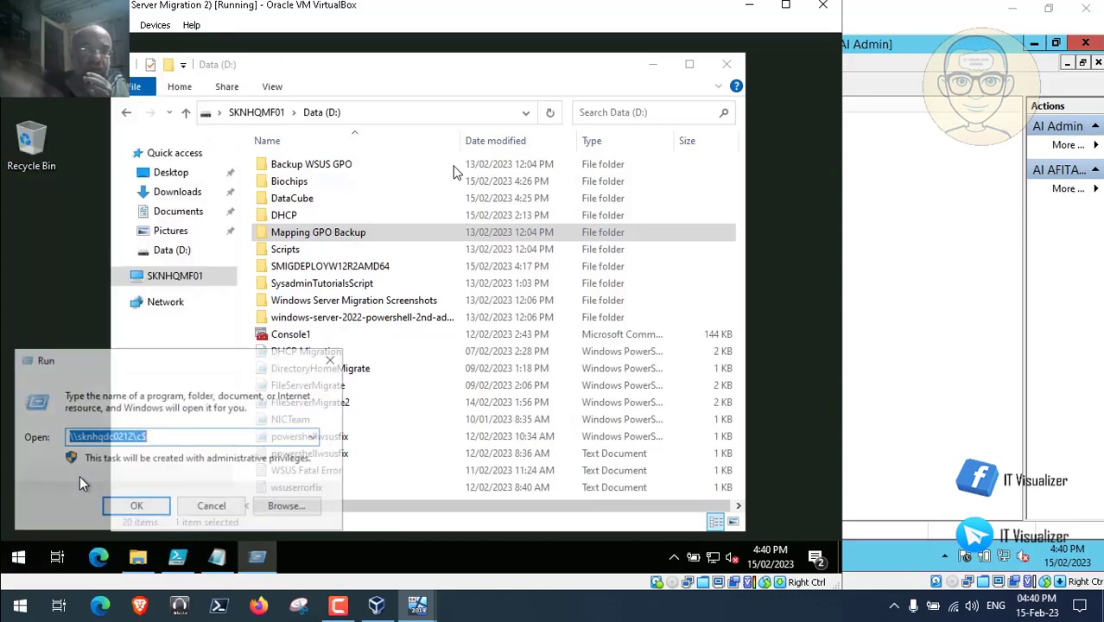
{"action": "left_click", "coordinate": [141, 436]}
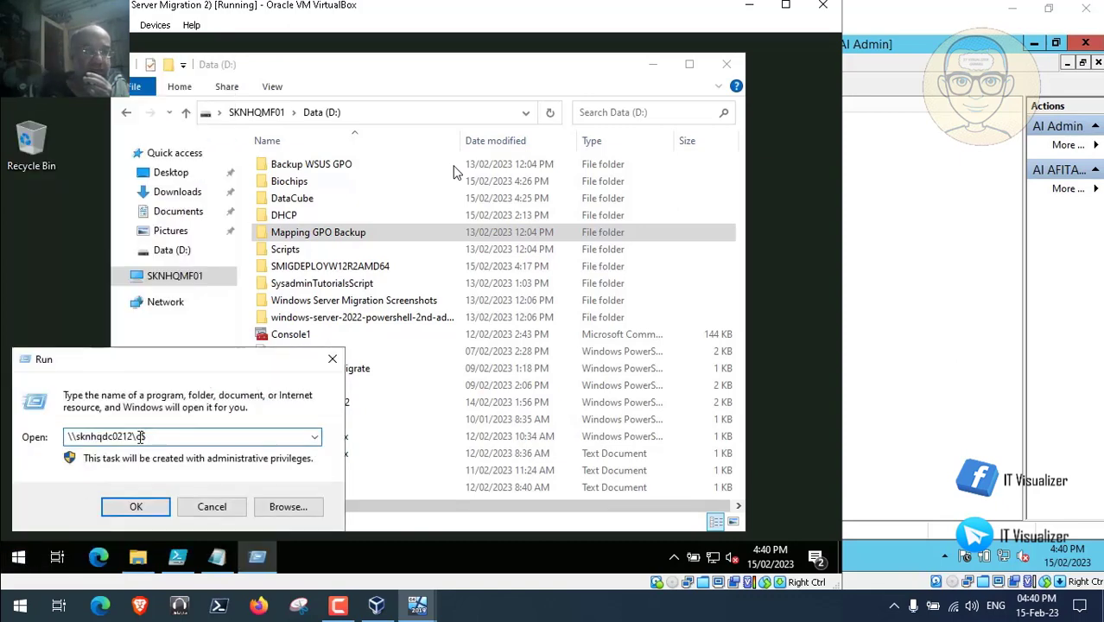
{"action": "key", "text": "BackSpace"}
{"action": "type", "text": "d"}
{"action": "key", "text": "Return"}
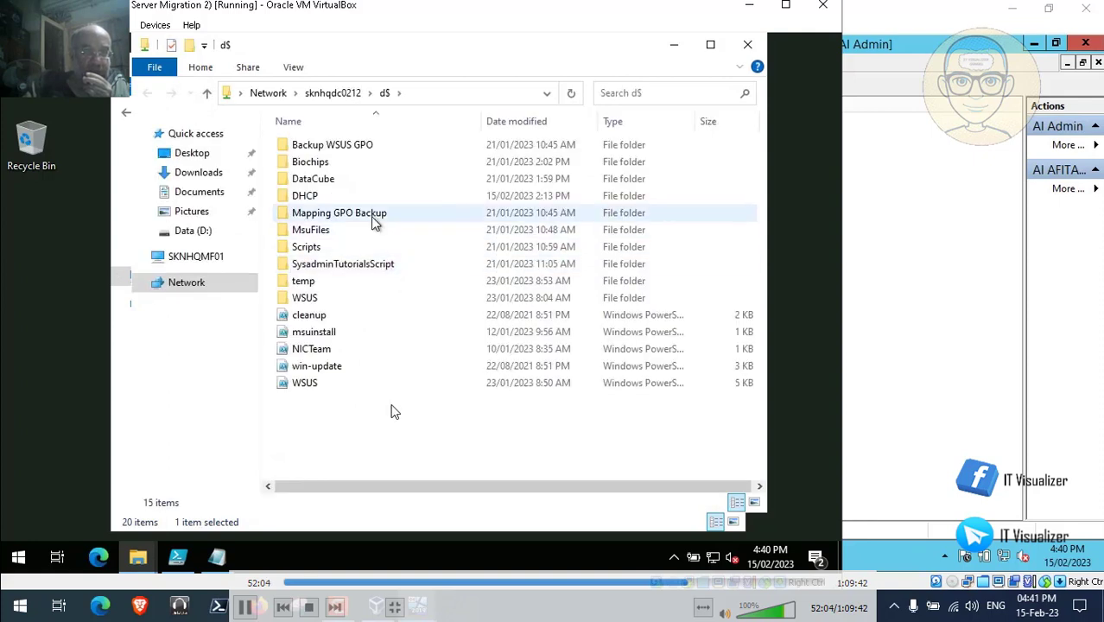
Delete the old Mapping GPO Backup folder on d$ and paste the fresh copy
{"action": "left_click", "coordinate": [373, 221]}
{"action": "key", "text": "Delete"}
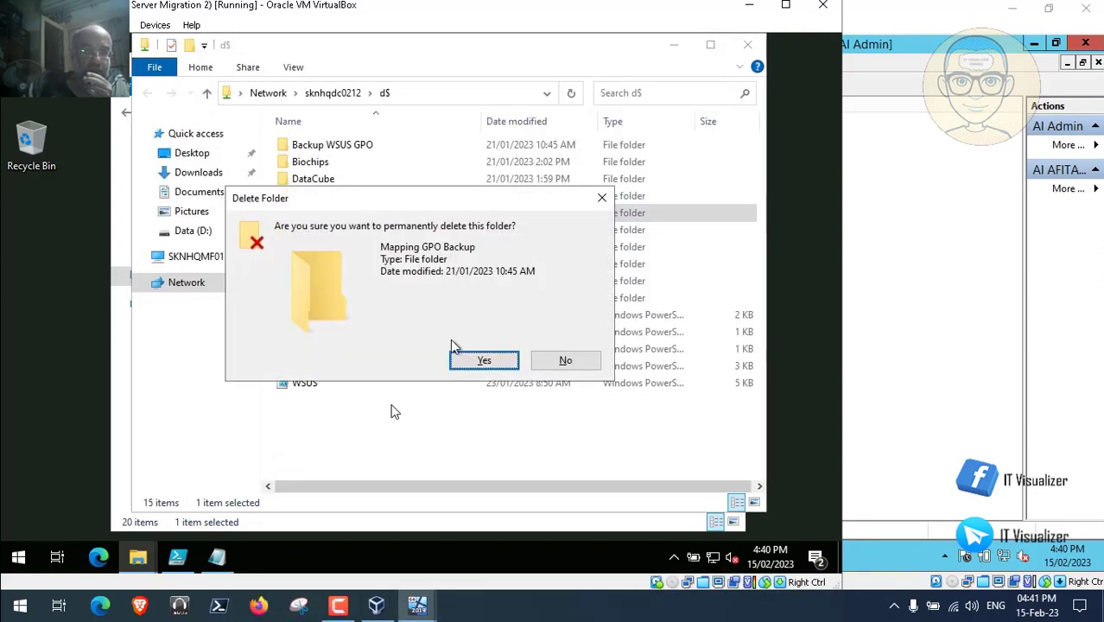
{"action": "left_click", "coordinate": [498, 367]}
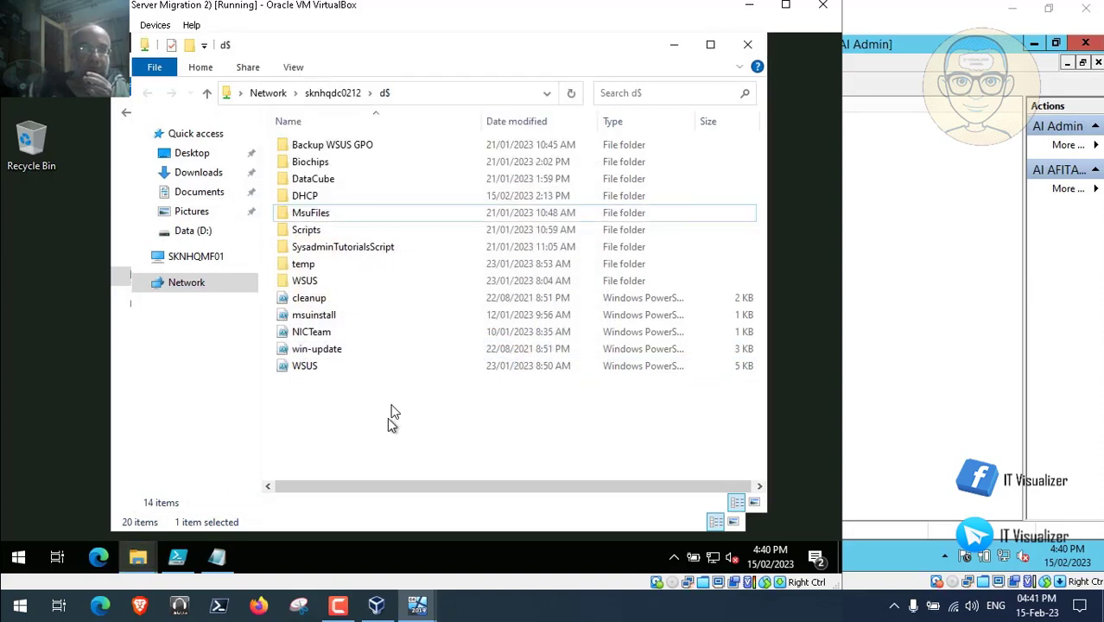
{"action": "right_click", "coordinate": [391, 418]}
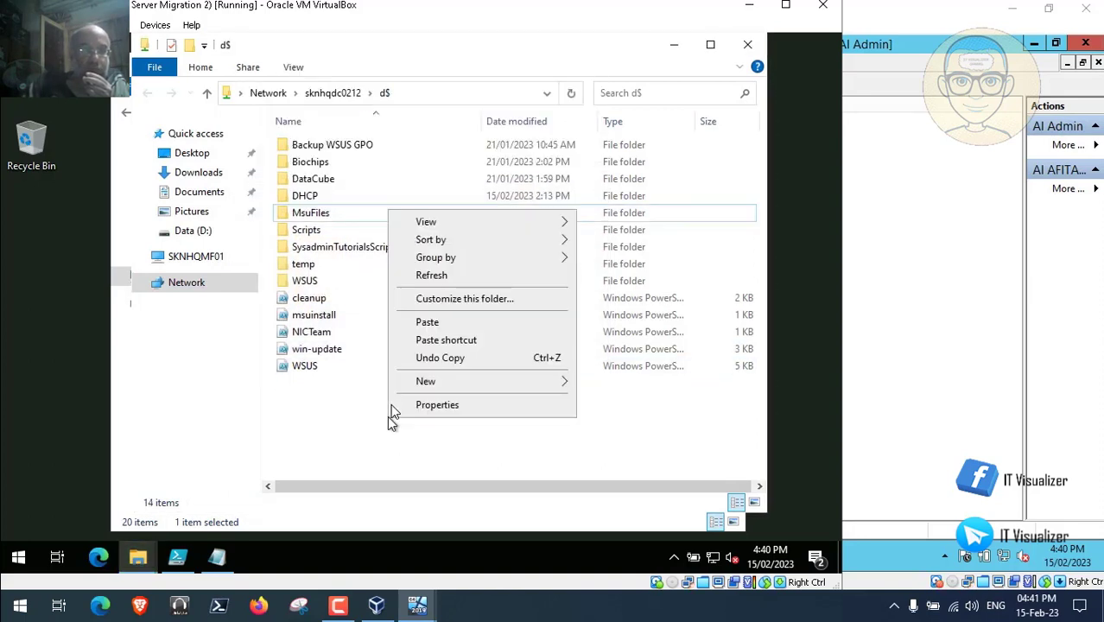
{"action": "left_click", "coordinate": [429, 322]}
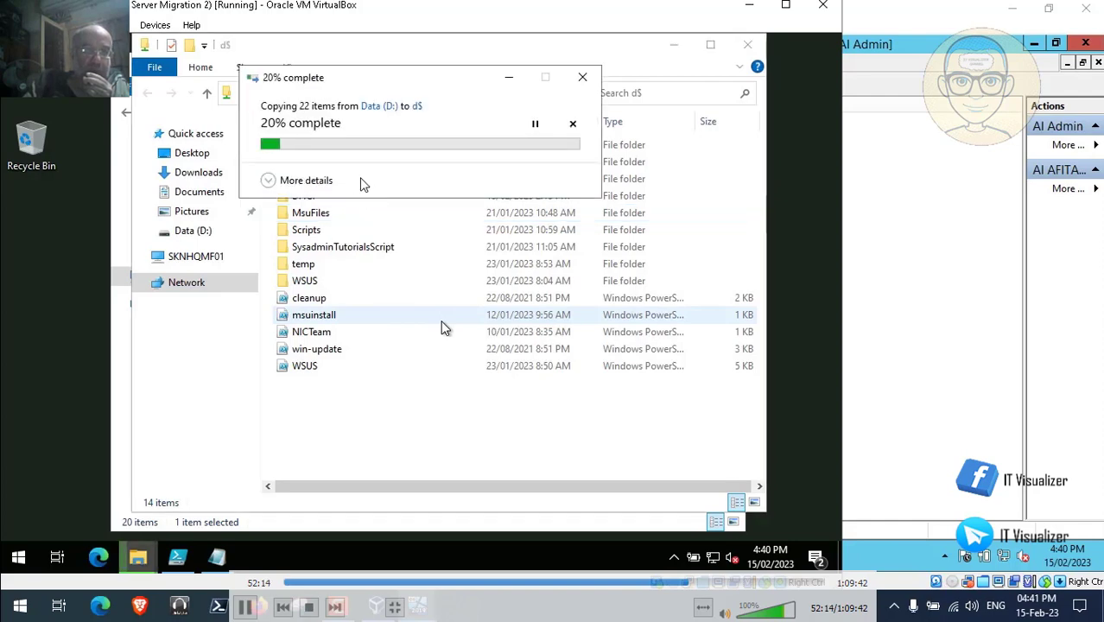
{"action": "key", "text": "alt+Tab"}
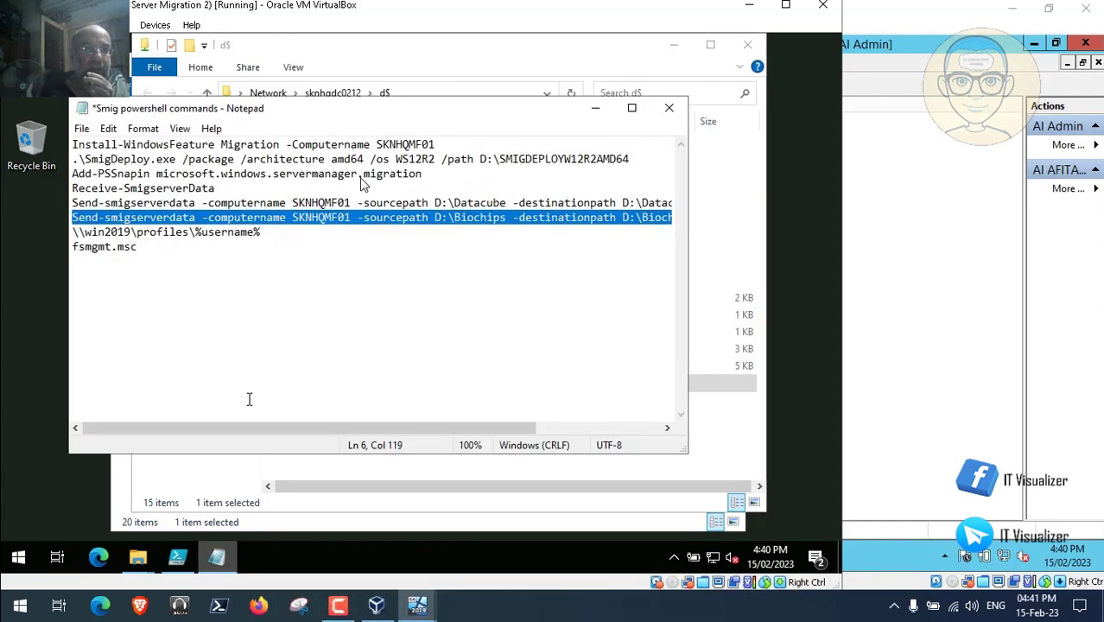
{"action": "left_click", "coordinate": [595, 108]}
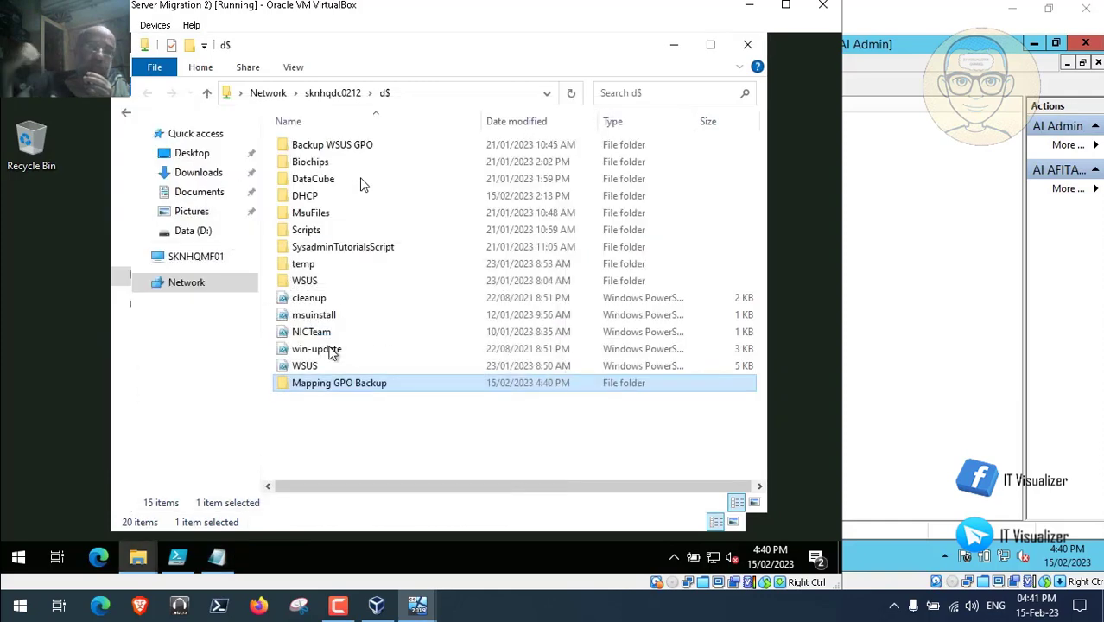
{"action": "left_click", "coordinate": [178, 560]}
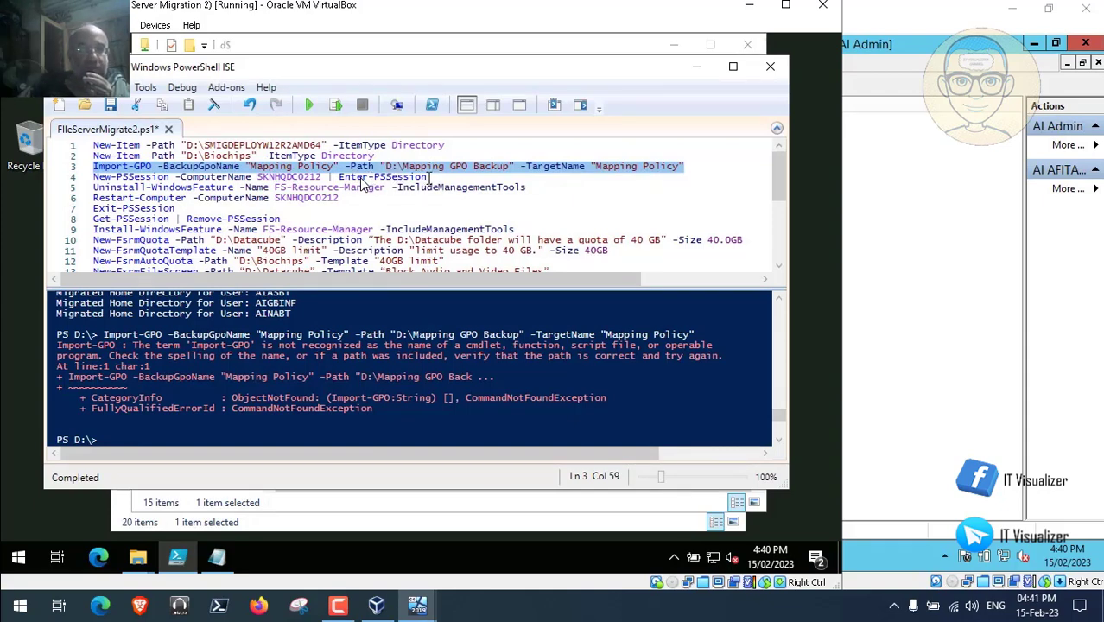
Run New-PSSession -ComputerName SKNHQDC0212 | Enter-PSSession to enter a remote session
{"action": "left_click_drag", "start_coordinate": [429, 176], "coordinate": [145, 177]}
{"action": "key", "text": "shift+Home"}
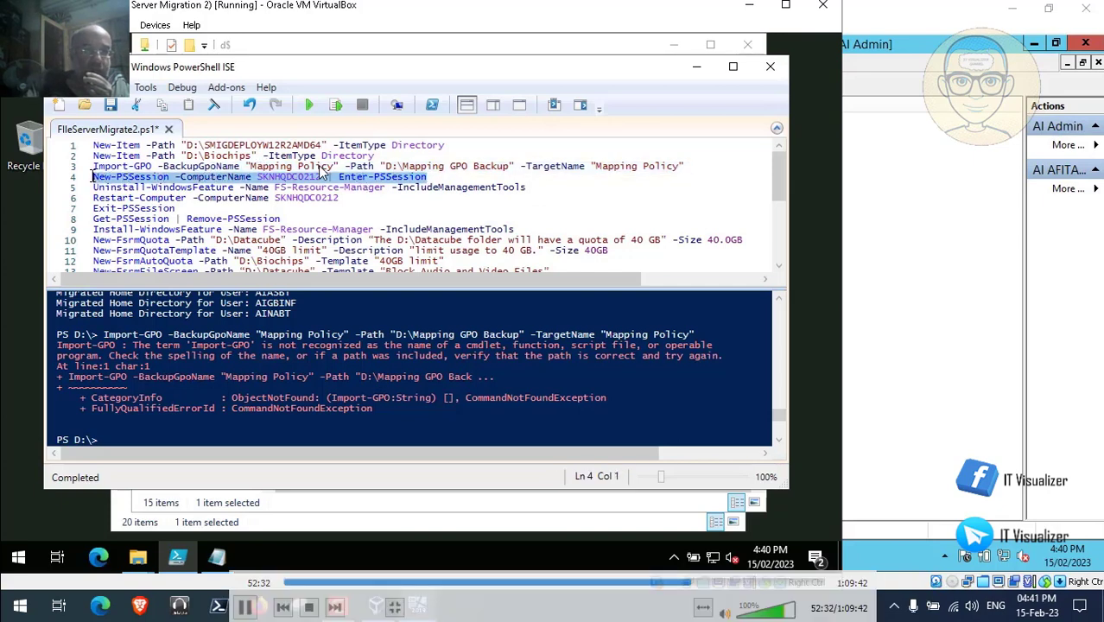
{"action": "left_click", "coordinate": [337, 104]}
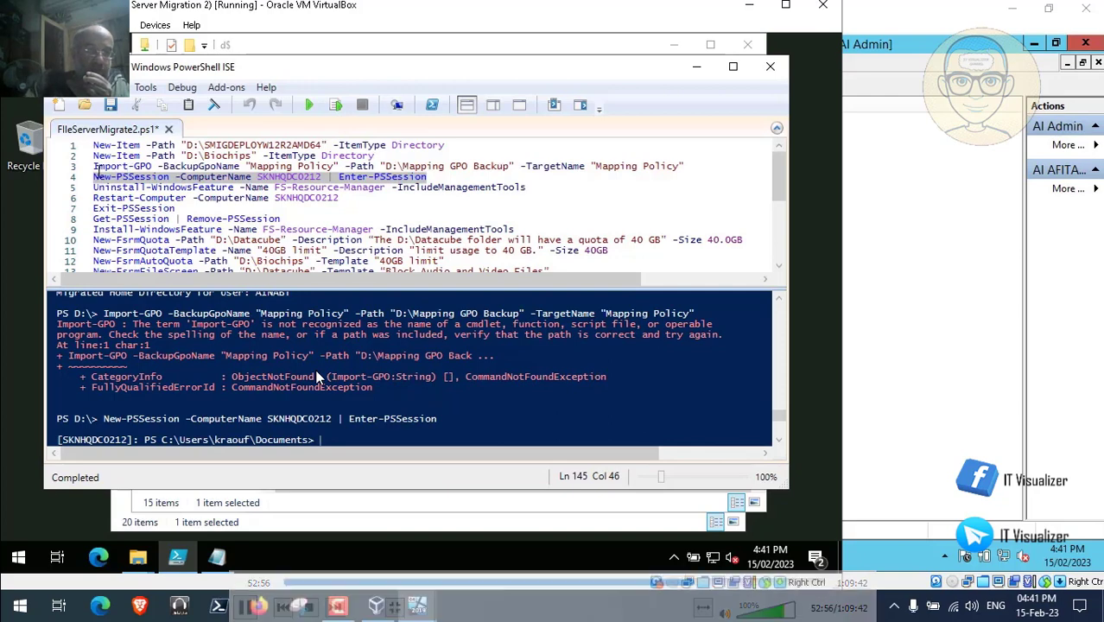
{"action": "left_click_drag", "start_coordinate": [95, 168], "coordinate": [684, 166]}
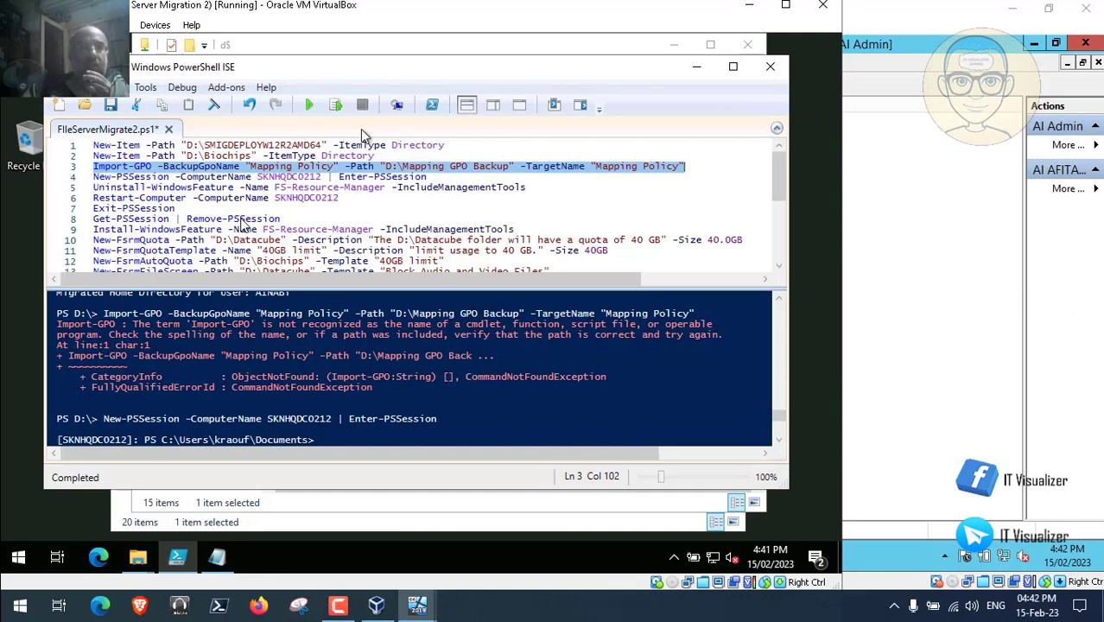
Run Import-GPO for Mapping Policy from D:\Mapping GPO Backup on SKNHQDC0212
{"action": "left_click", "coordinate": [336, 106]}
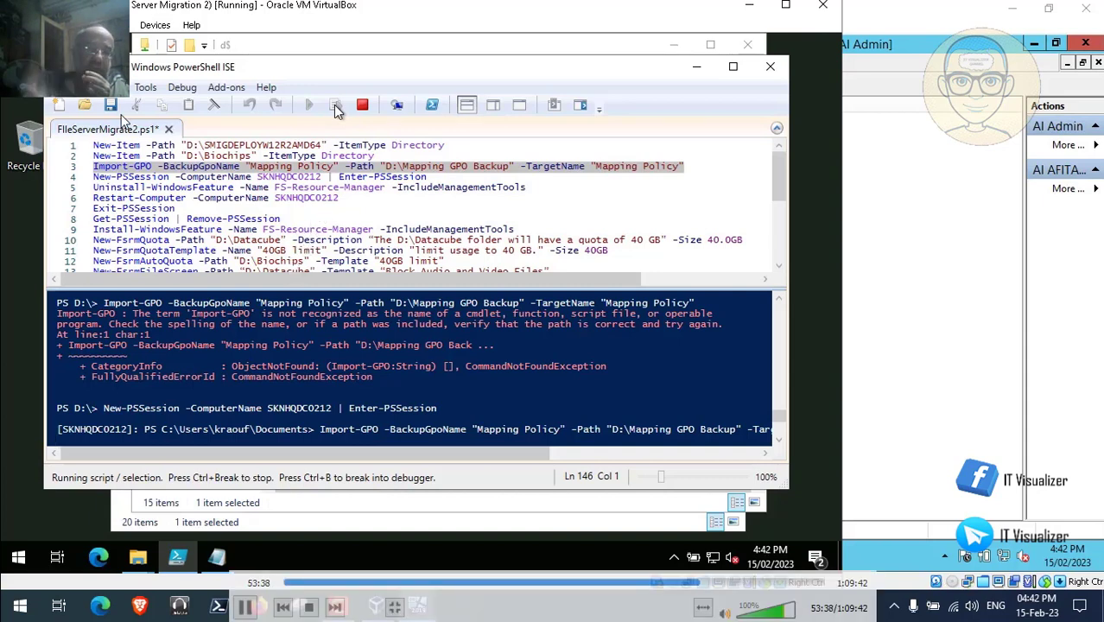
{"action": "mouse_move", "coordinate": [334, 176]}
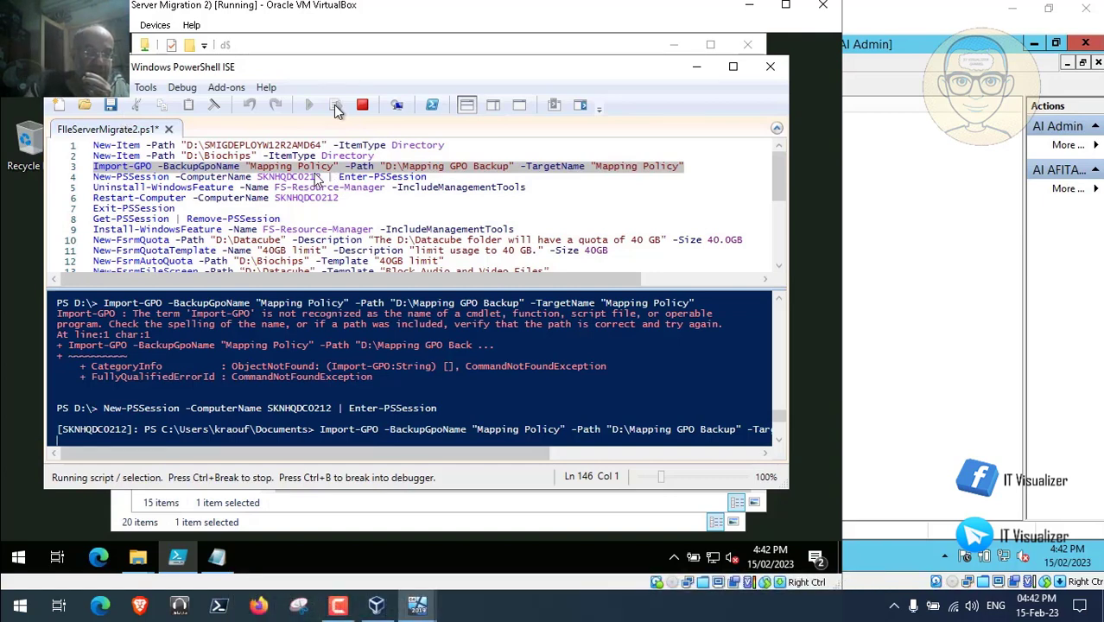
{"action": "mouse_move", "coordinate": [383, 194]}
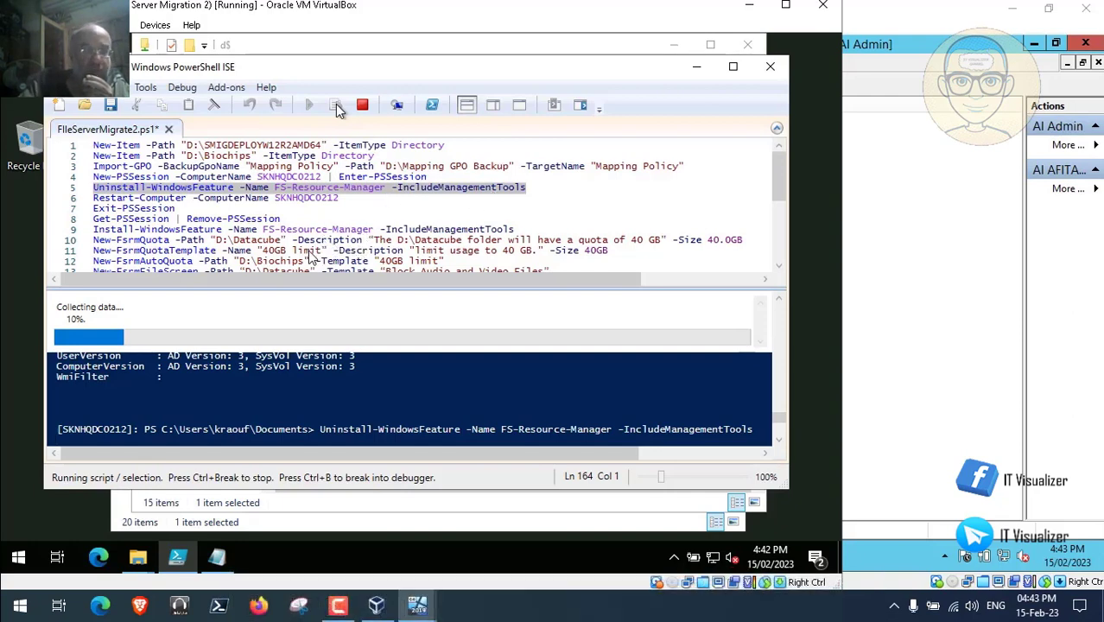
Let Uninstall-WindowsFeature FS-Resource-Manager finish, reporting Success True and Restart Needed
{"action": "mouse_move", "coordinate": [311, 254]}
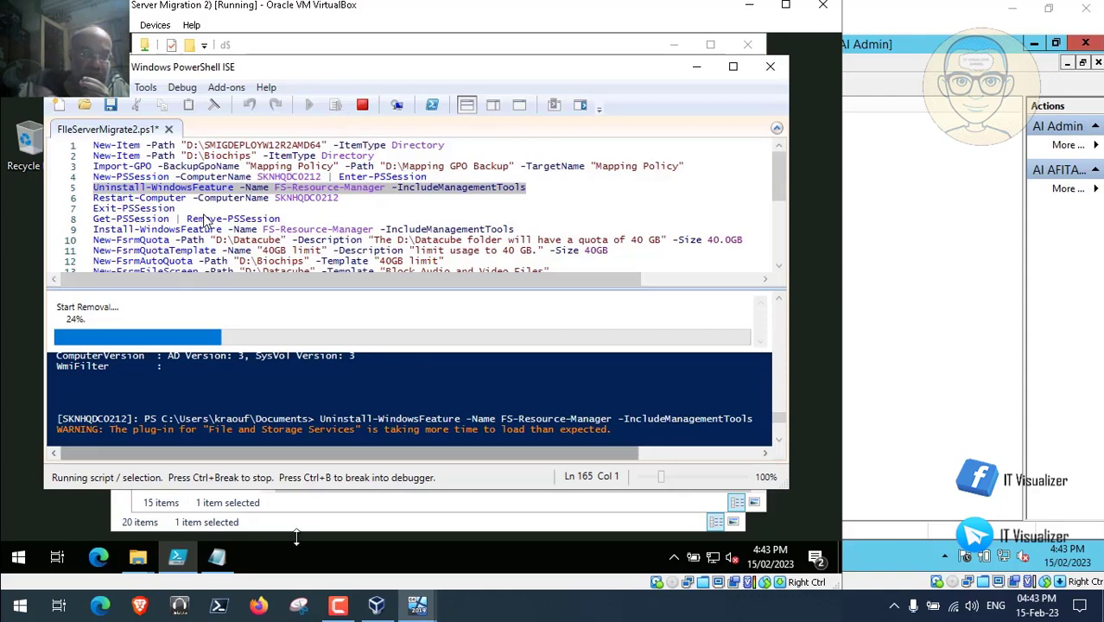
{"action": "left_click", "coordinate": [338, 604]}
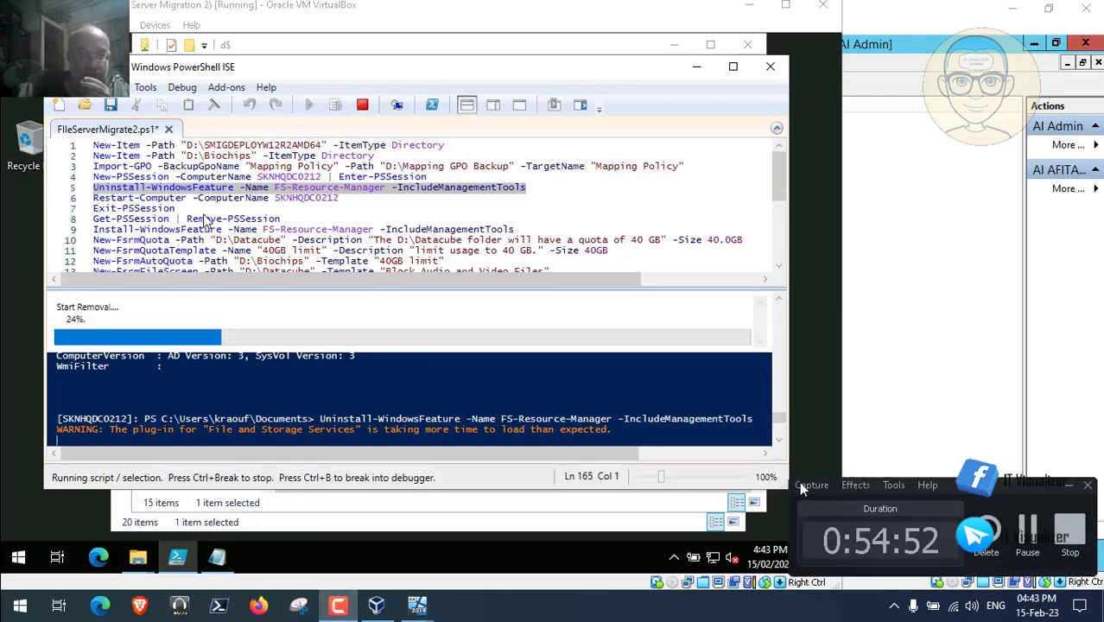
{"action": "left_click", "coordinate": [1027, 528]}
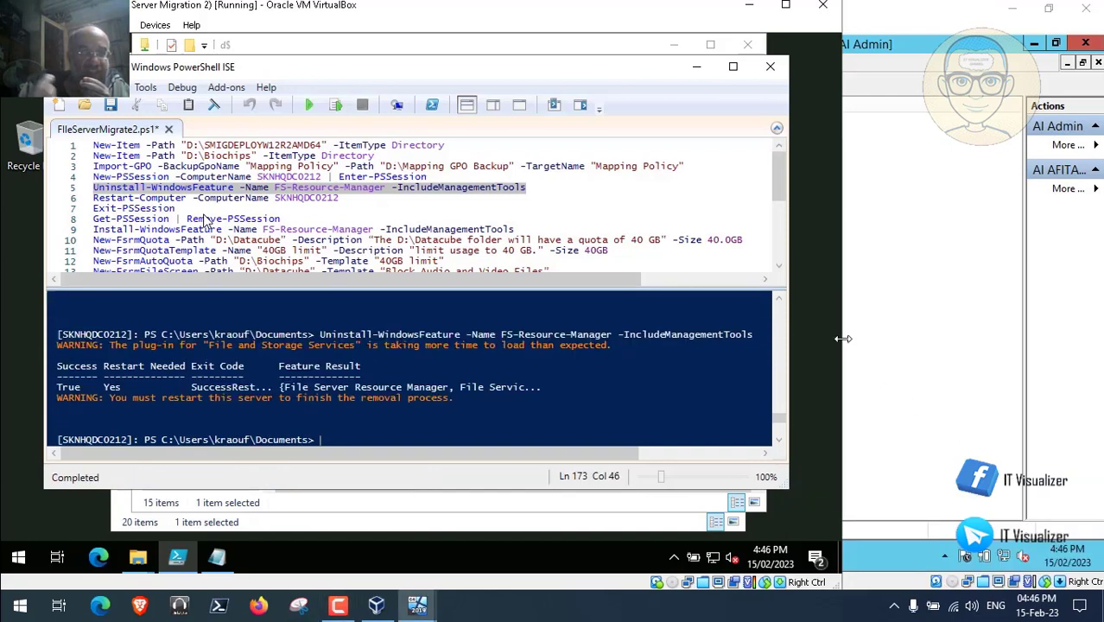
Close the Admin MMC saving its settings, then run Restart-Computer for SKNHQDC0212
{"action": "left_click", "coordinate": [1086, 44]}
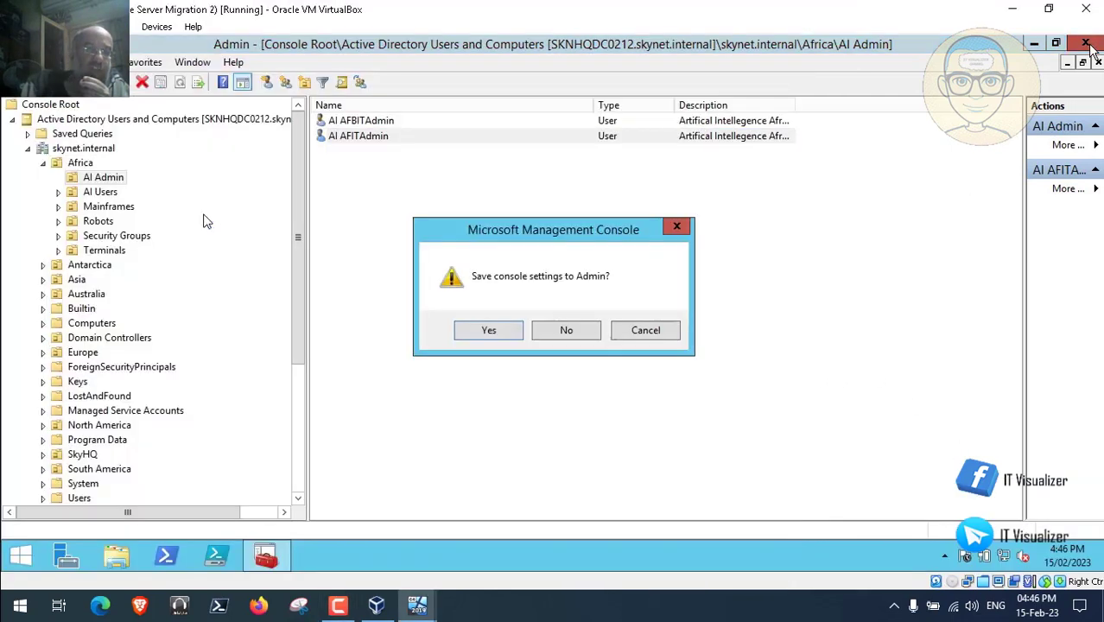
{"action": "left_click", "coordinate": [491, 330]}
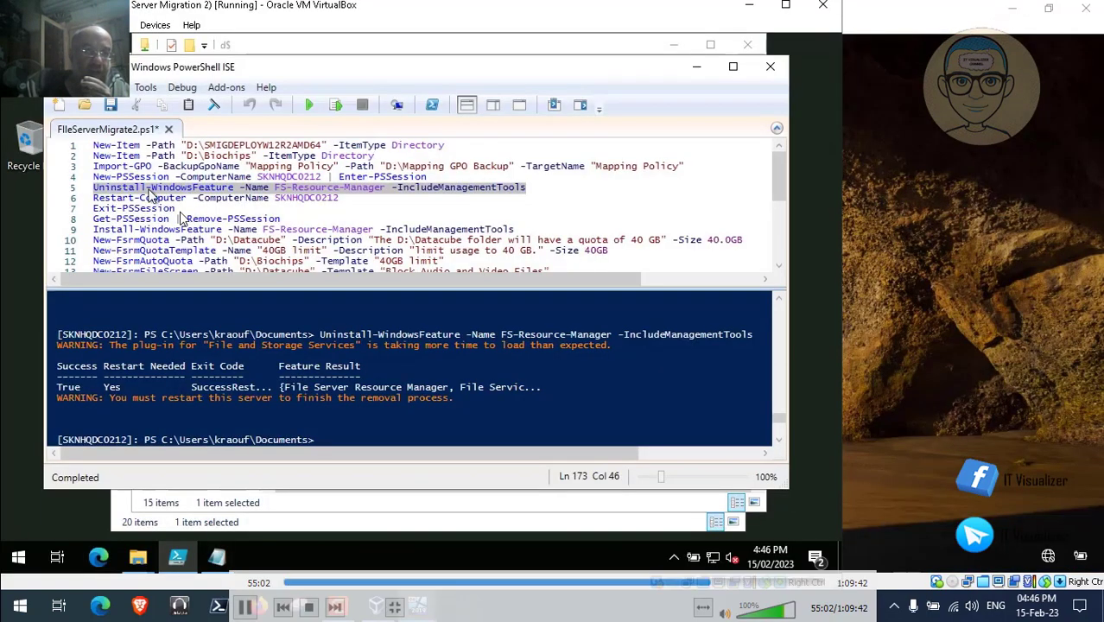
{"action": "left_click_drag", "start_coordinate": [93, 197], "coordinate": [341, 198]}
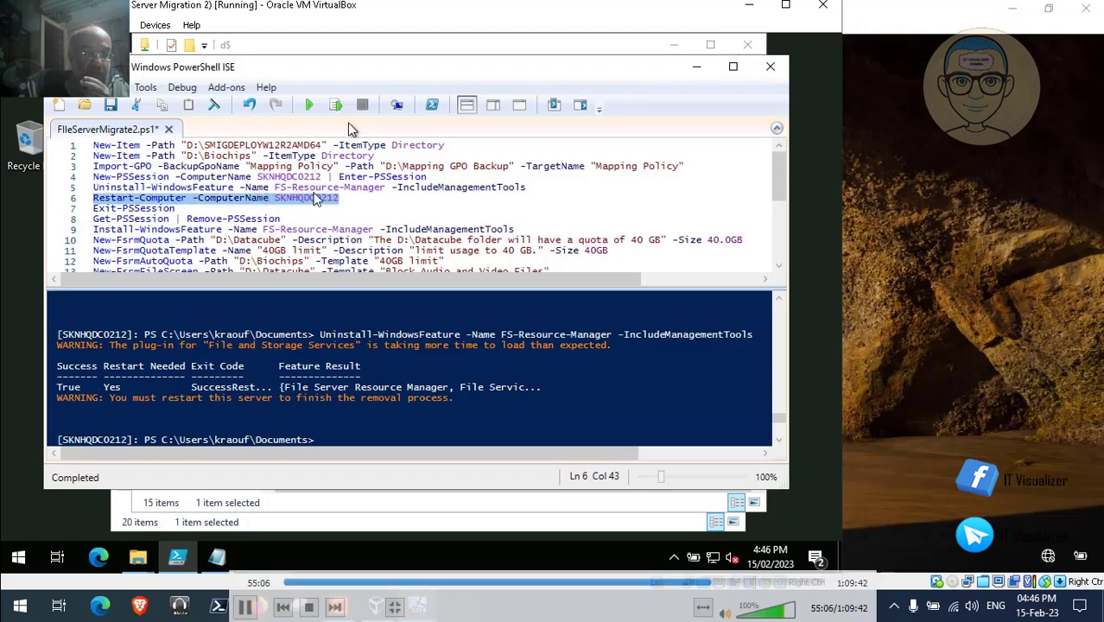
{"action": "left_click", "coordinate": [337, 105]}
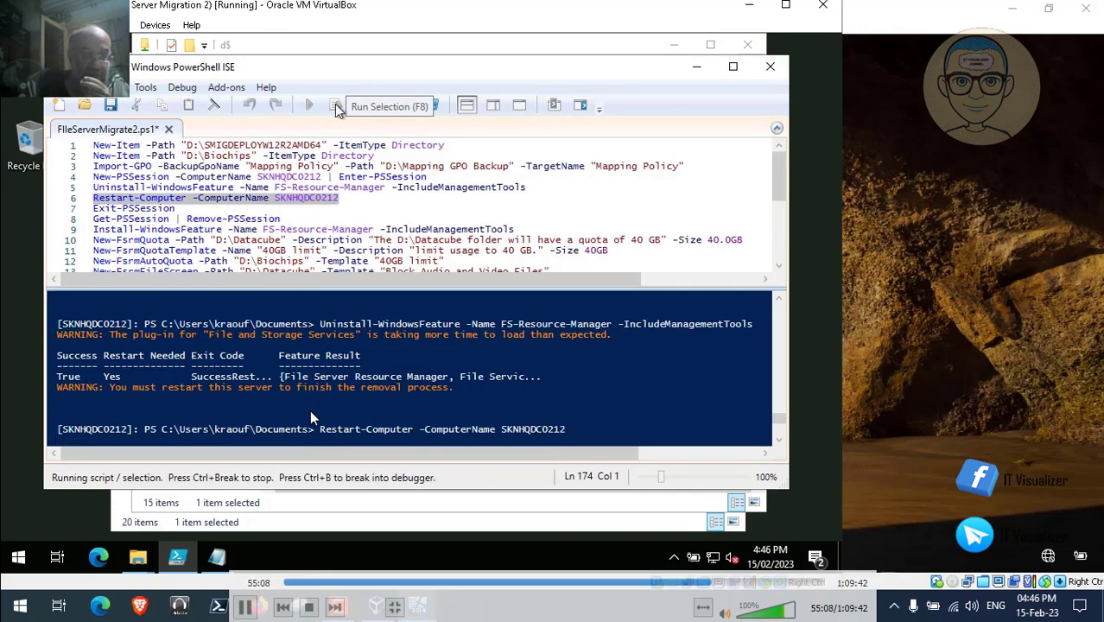
{"action": "mouse_move", "coordinate": [419, 602]}
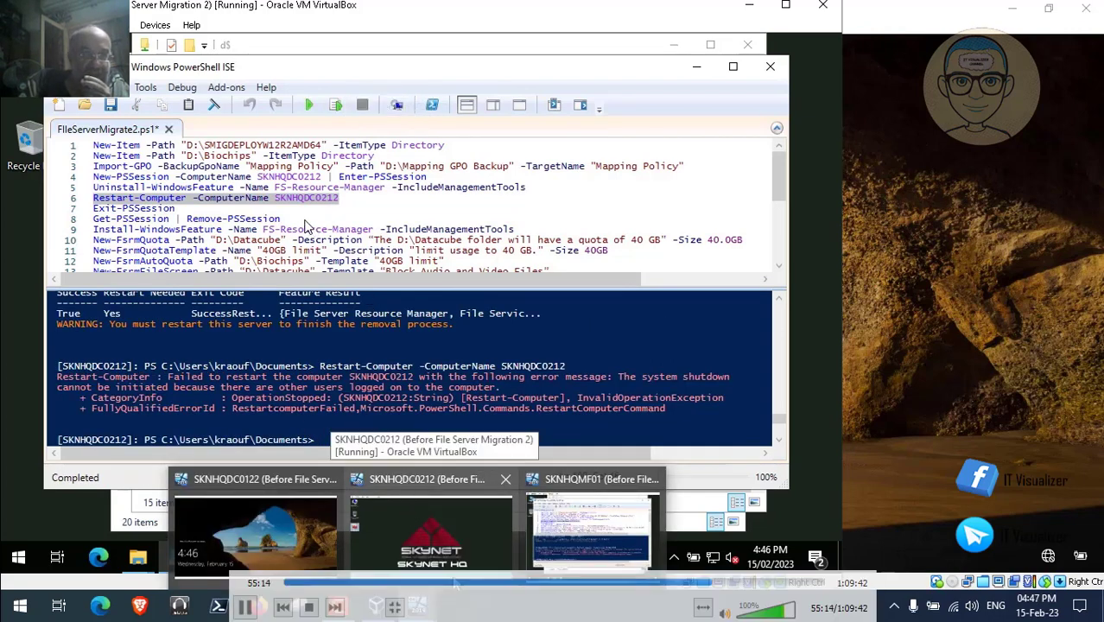
{"action": "left_click", "coordinate": [478, 536]}
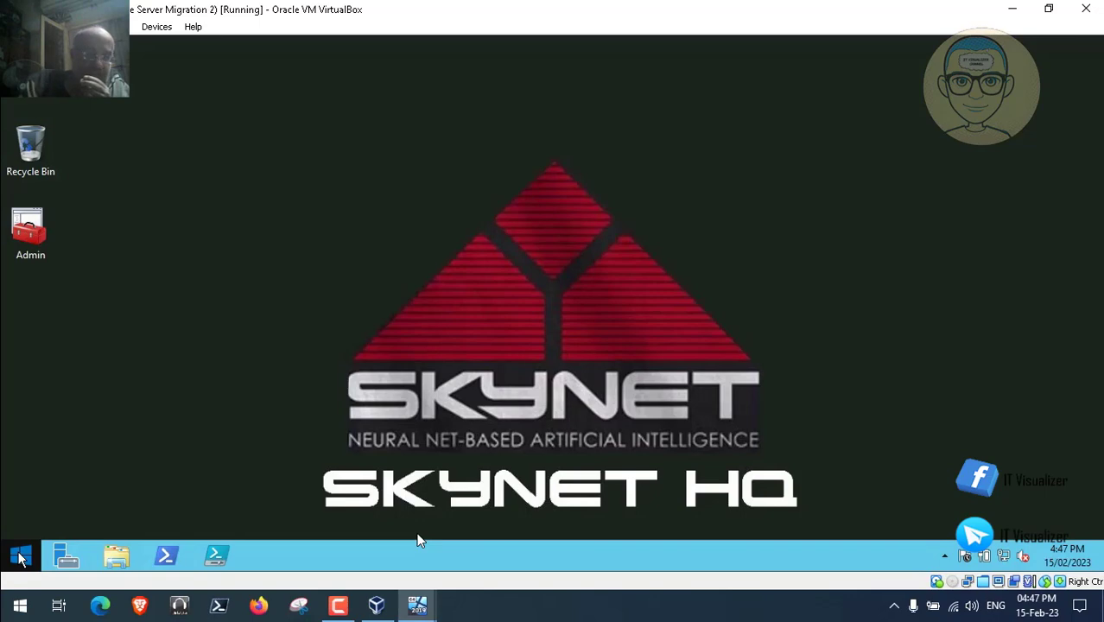
Restart SKNHQDC0212 with reason Other (Unplanned), then go back to the SKNHQMF01 PowerShell ISE
{"action": "right_click", "coordinate": [21, 557]}
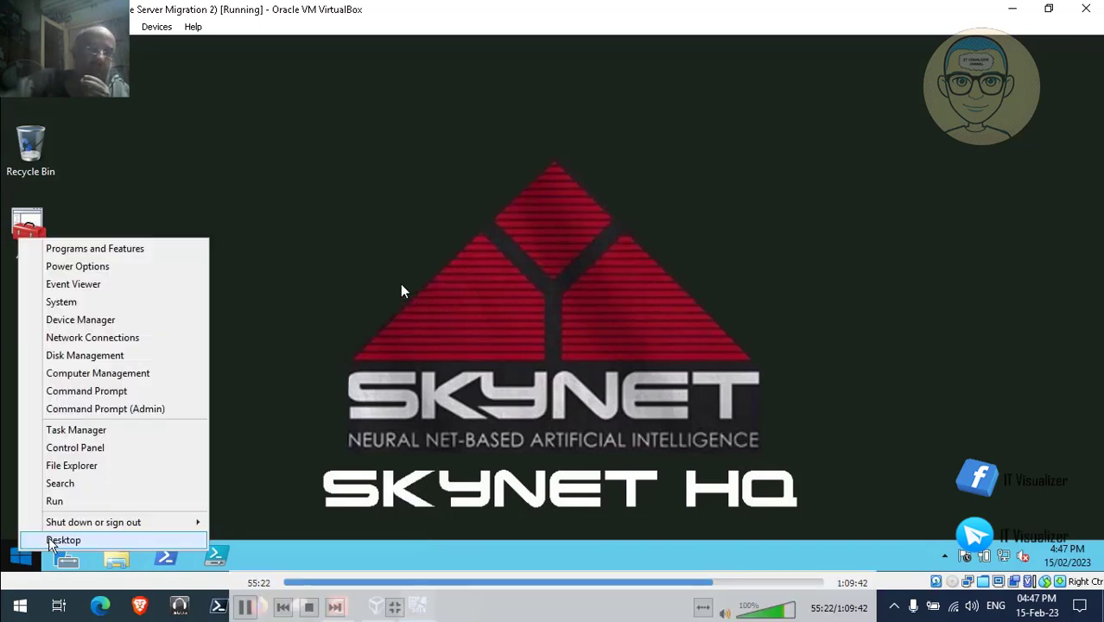
{"action": "mouse_move", "coordinate": [208, 521]}
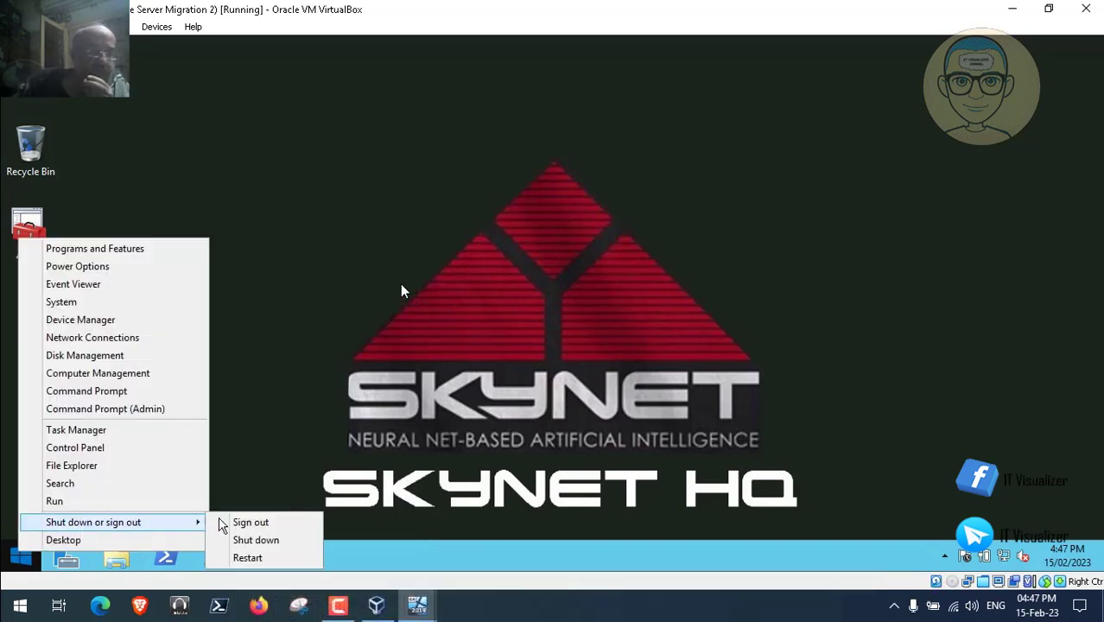
{"action": "left_click", "coordinate": [254, 560]}
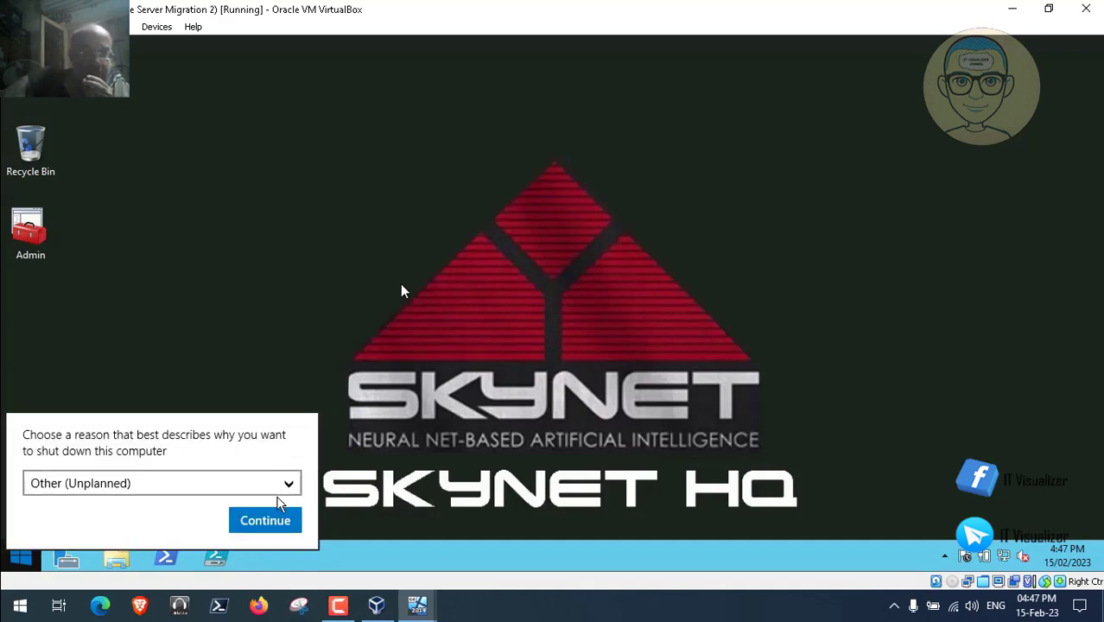
{"action": "left_click", "coordinate": [271, 521]}
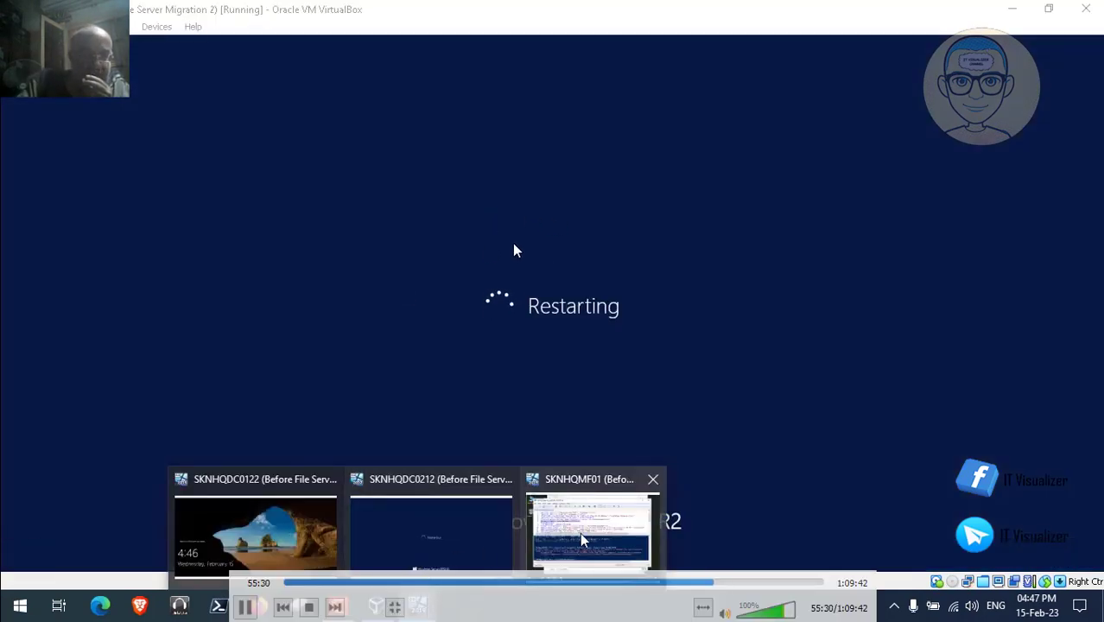
{"action": "left_click", "coordinate": [580, 532]}
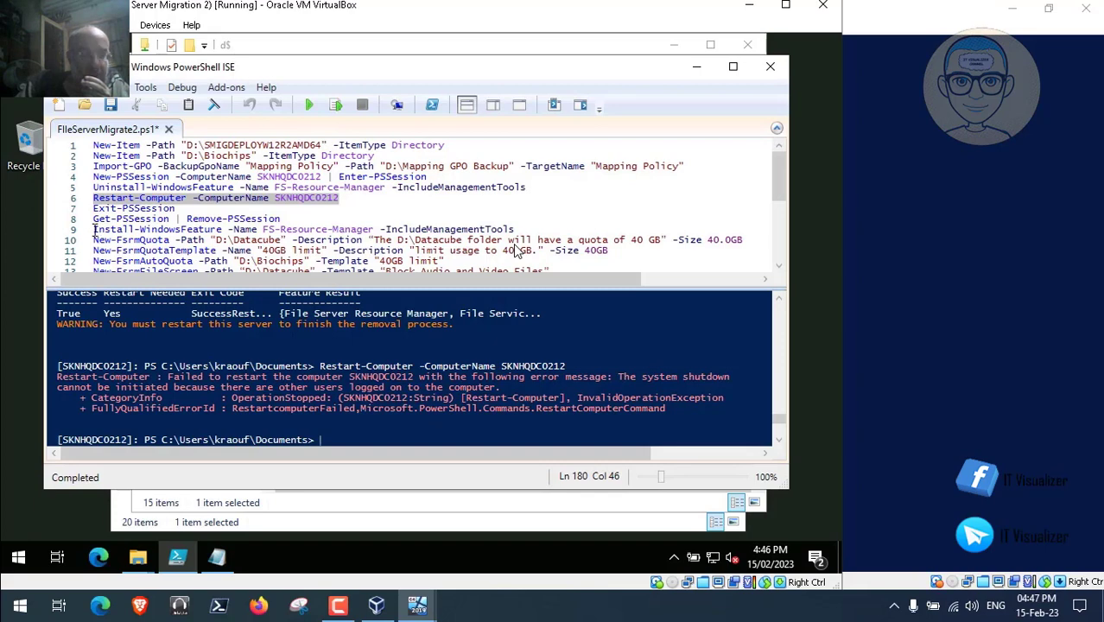
Cancel the FSRM install started in the remote session and exit the SKNHQDC0212 PSSession
{"action": "left_click_drag", "start_coordinate": [93, 228], "coordinate": [477, 228]}
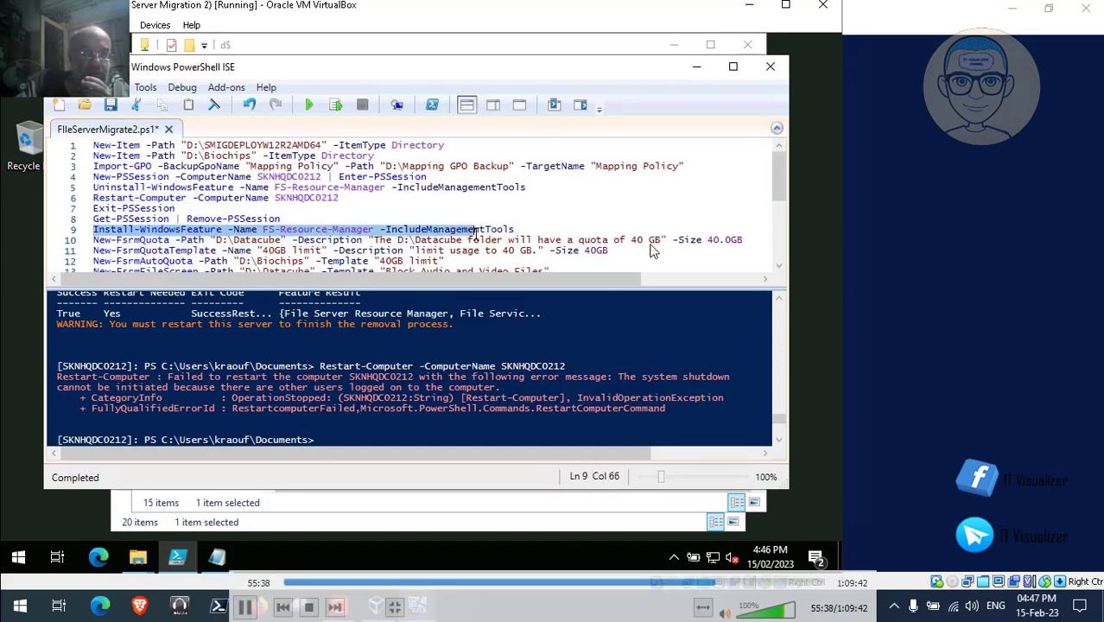
{"action": "left_click_drag", "start_coordinate": [652, 250], "coordinate": [518, 230]}
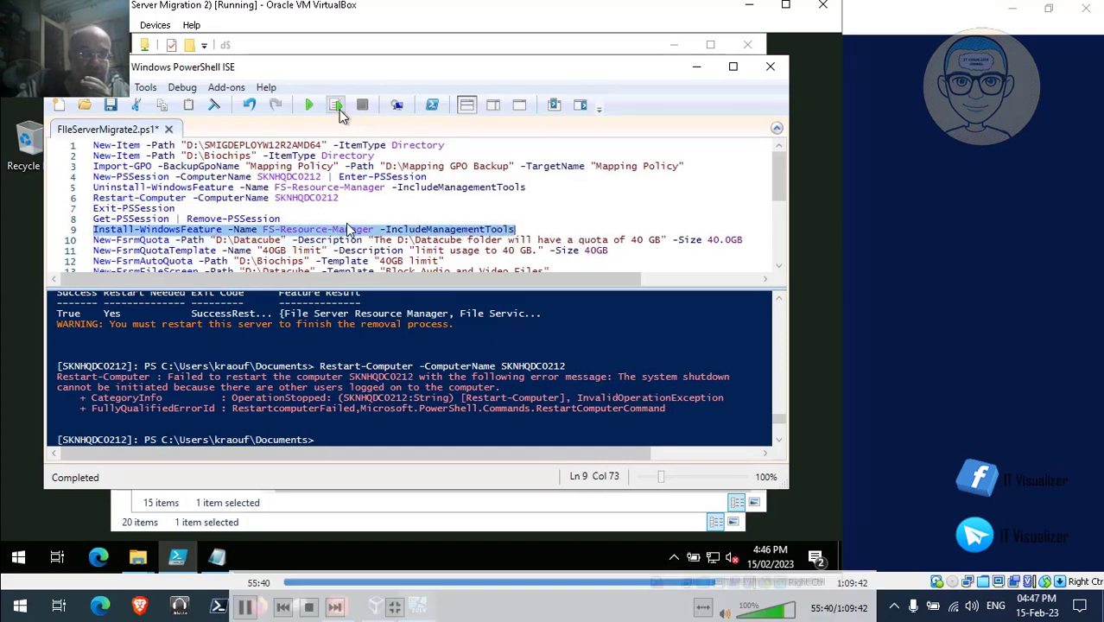
{"action": "left_click", "coordinate": [337, 105]}
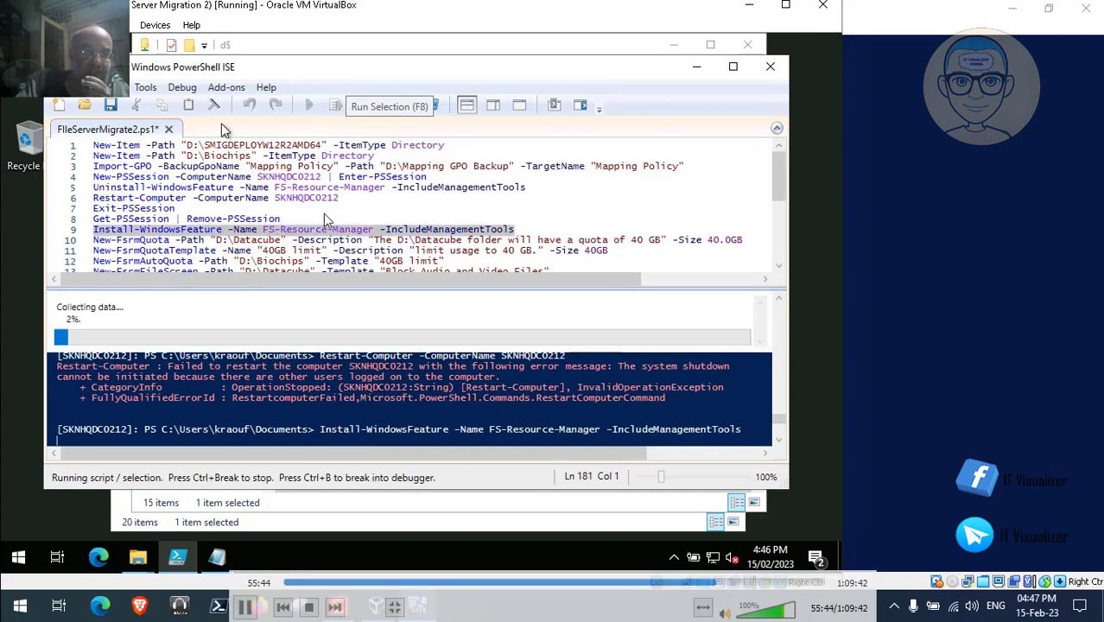
{"action": "key", "text": "ctrl+Break"}
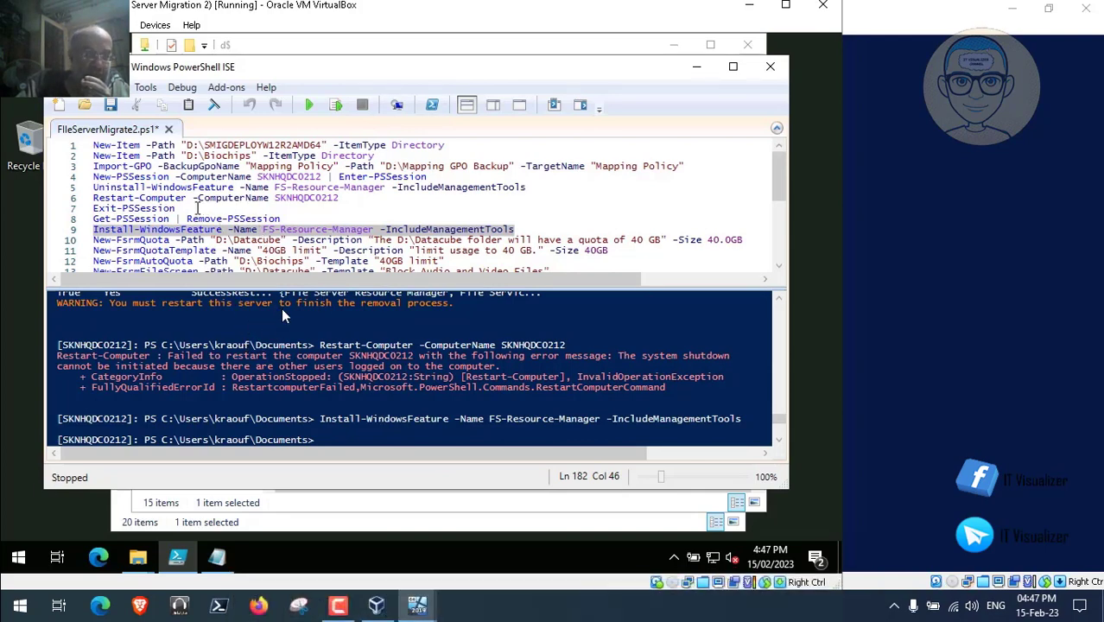
{"action": "left_click_drag", "start_coordinate": [183, 208], "coordinate": [93, 210]}
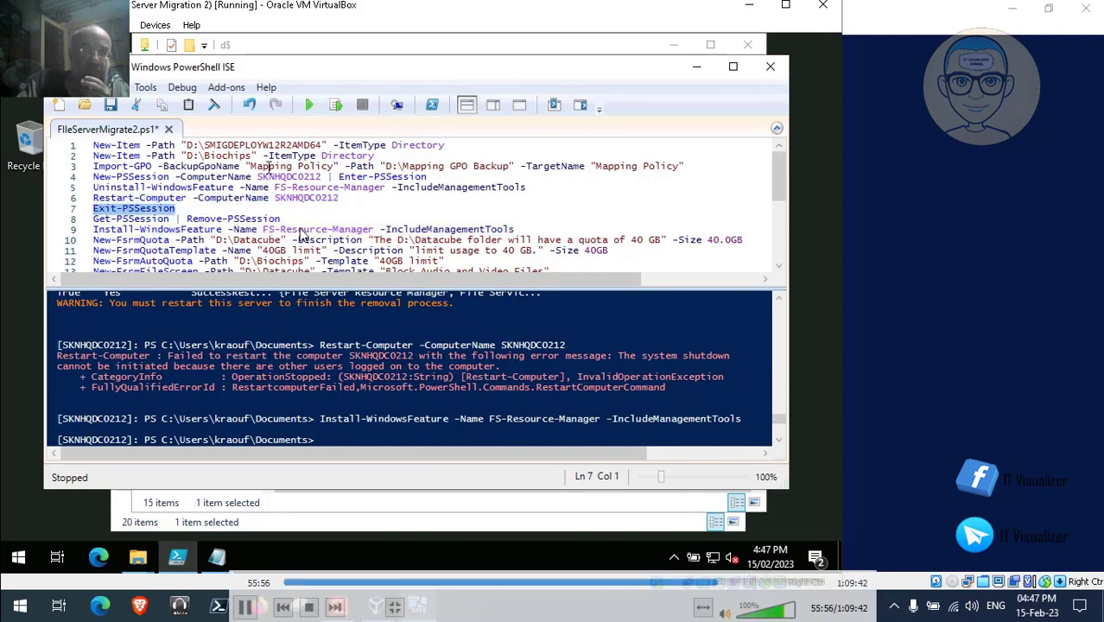
{"action": "left_click", "coordinate": [336, 105]}
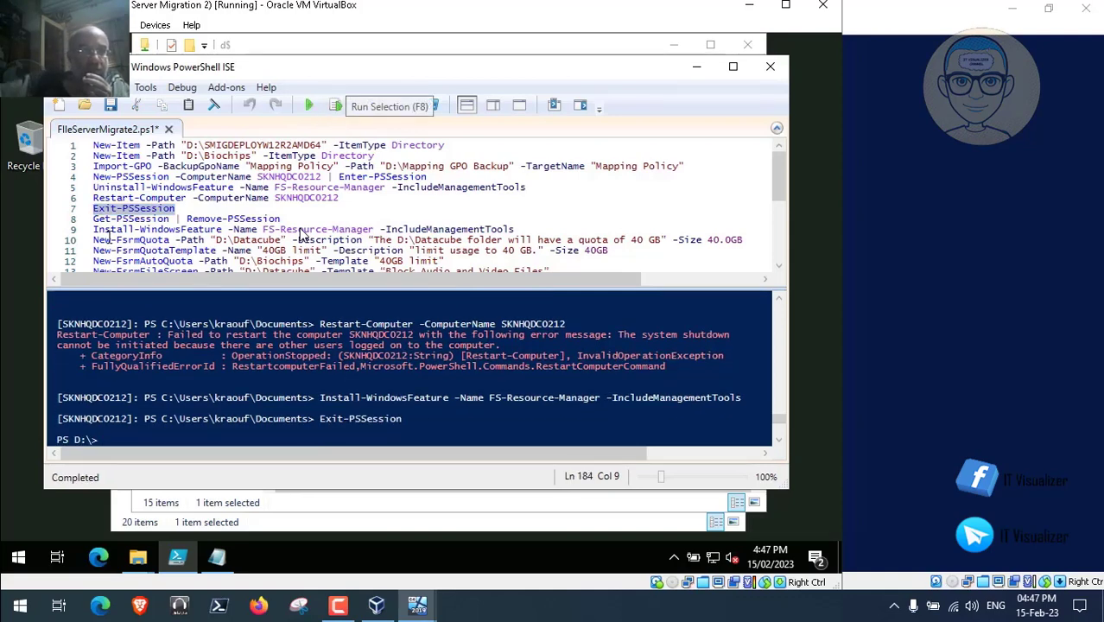
Run the line 9 command to install FS-Resource-Manager with management tools on the local file server
{"action": "left_click_drag", "start_coordinate": [95, 228], "coordinate": [518, 230]}
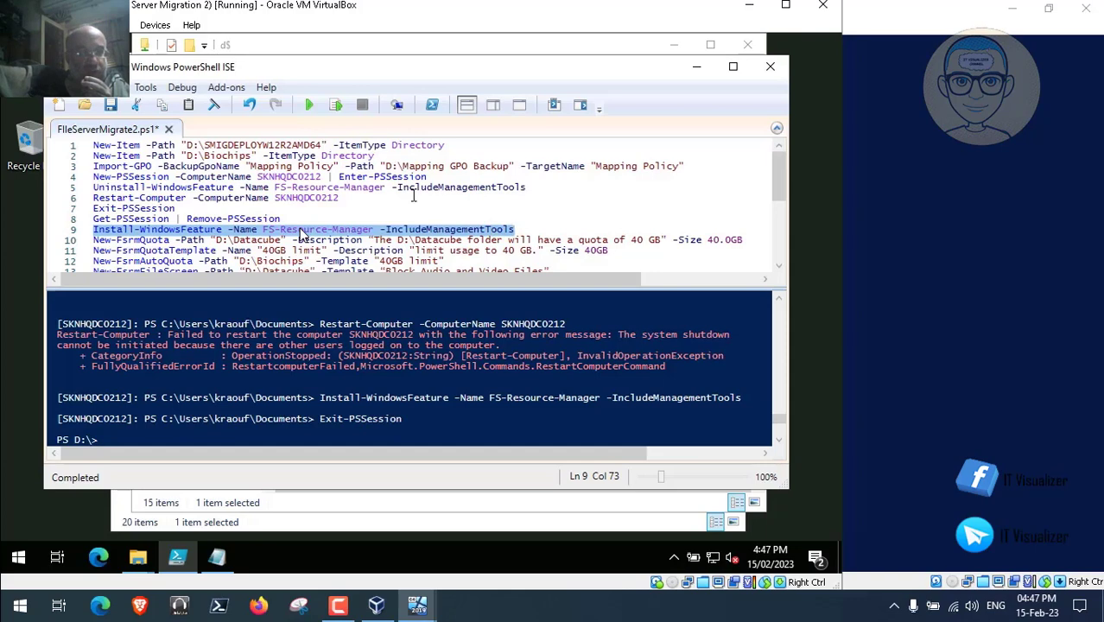
{"action": "left_click", "coordinate": [337, 105]}
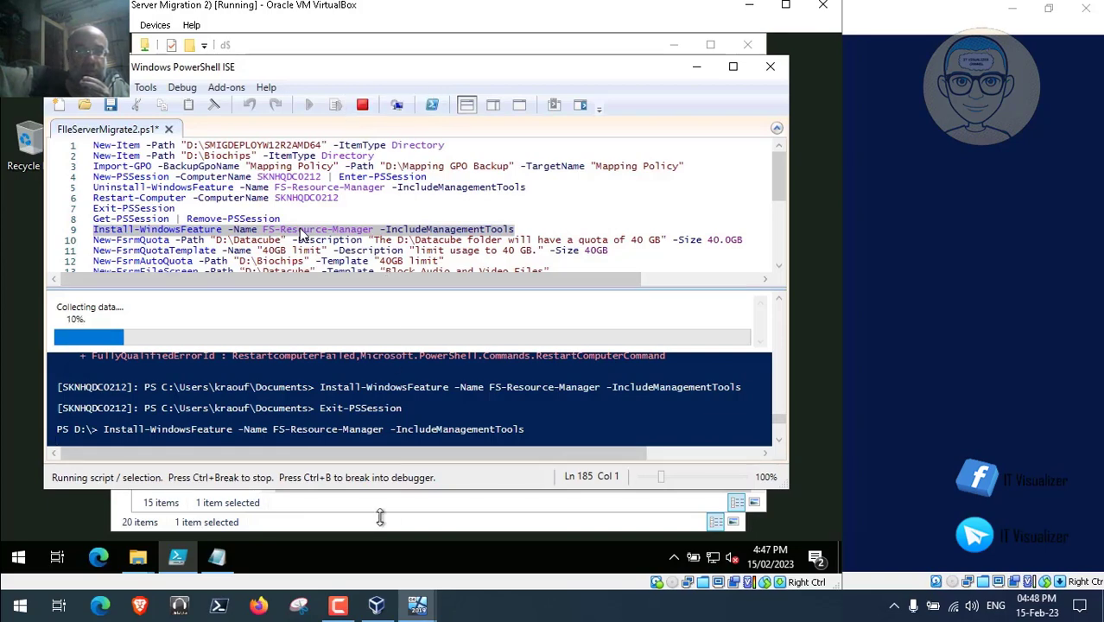
{"action": "left_click", "coordinate": [338, 605]}
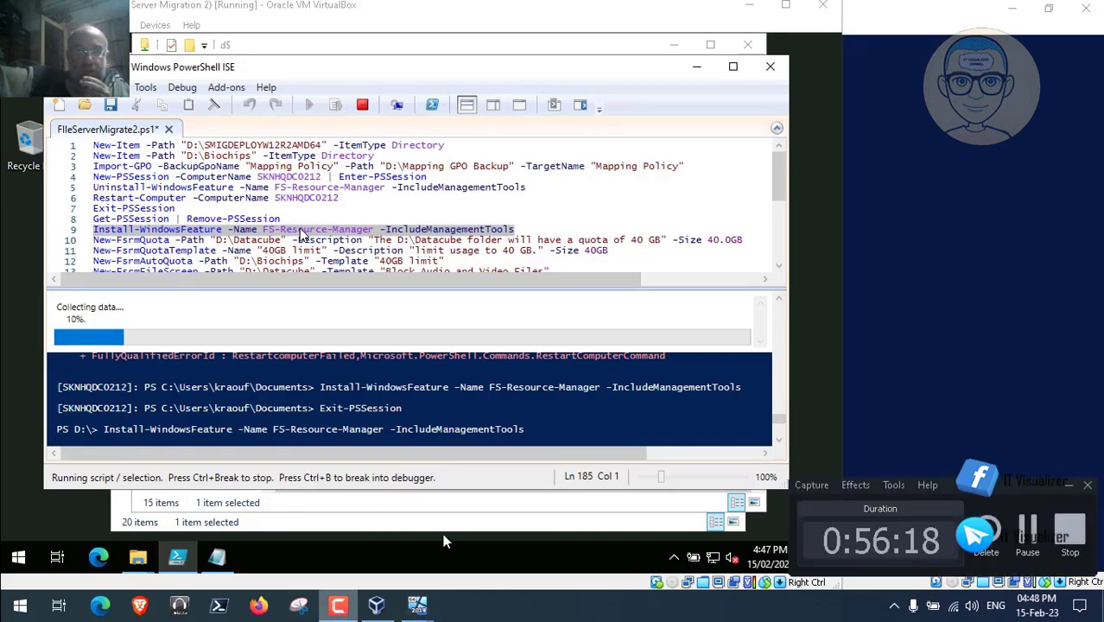
{"action": "left_click", "coordinate": [1027, 534]}
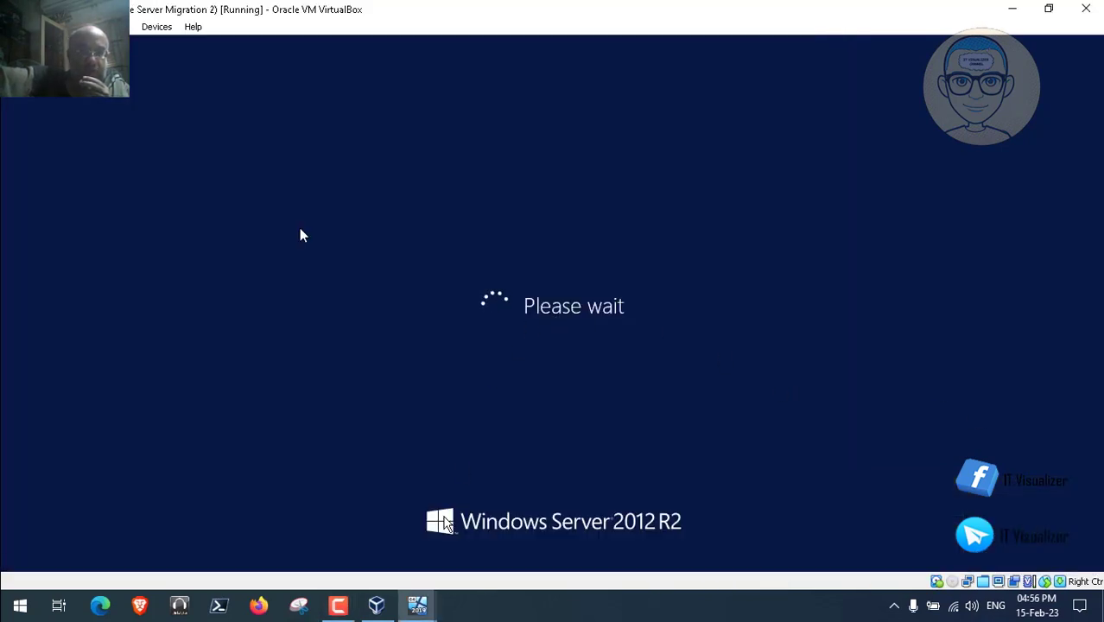
{"action": "left_click", "coordinate": [422, 609]}
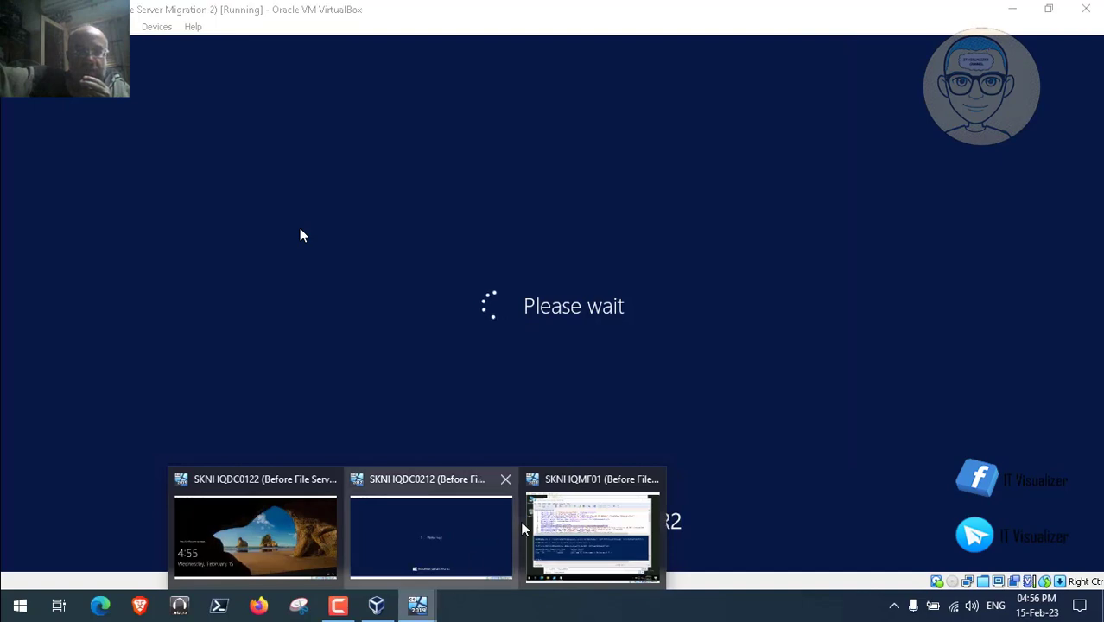
{"action": "left_click", "coordinate": [586, 542]}
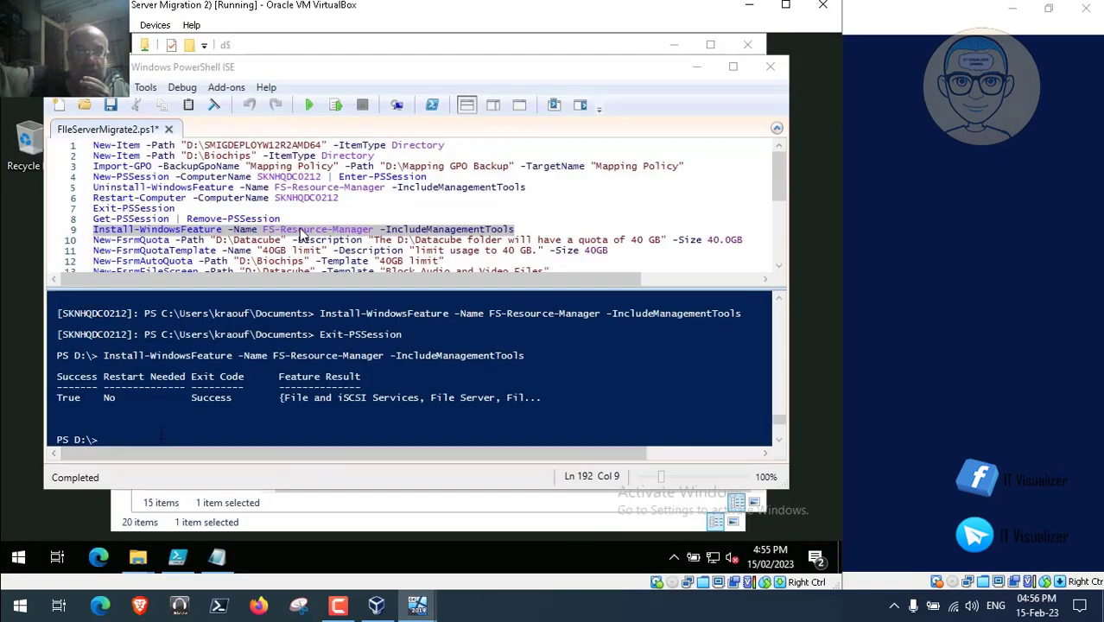
Run Get-FsrmFileGroup in the ISE console, completing the cmdlet name from get-fs
{"action": "left_click", "coordinate": [160, 434]}
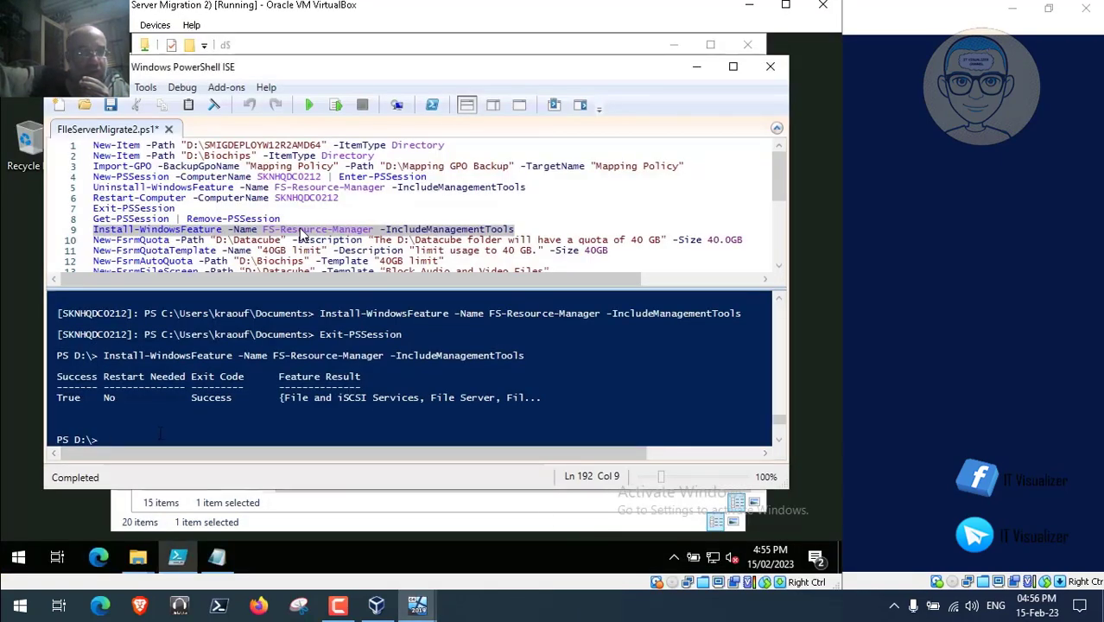
{"action": "type", "text": "get-fsr"}
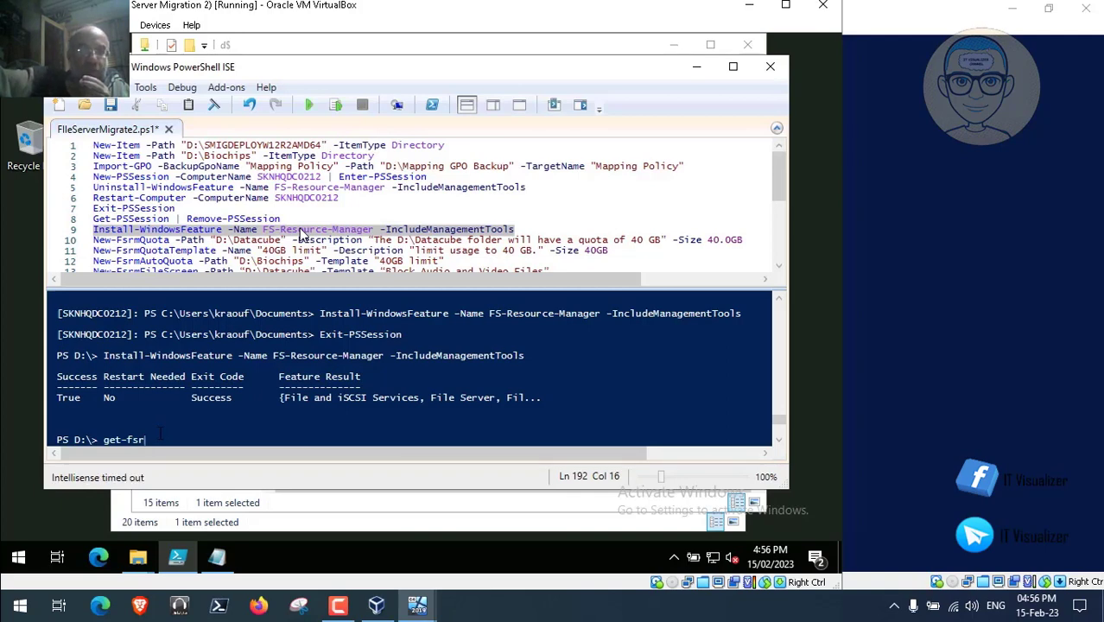
{"action": "key", "text": "Tab"}
{"action": "key", "text": "Tab"}
{"action": "key", "text": "Tab"}
{"action": "key", "text": "Tab"}
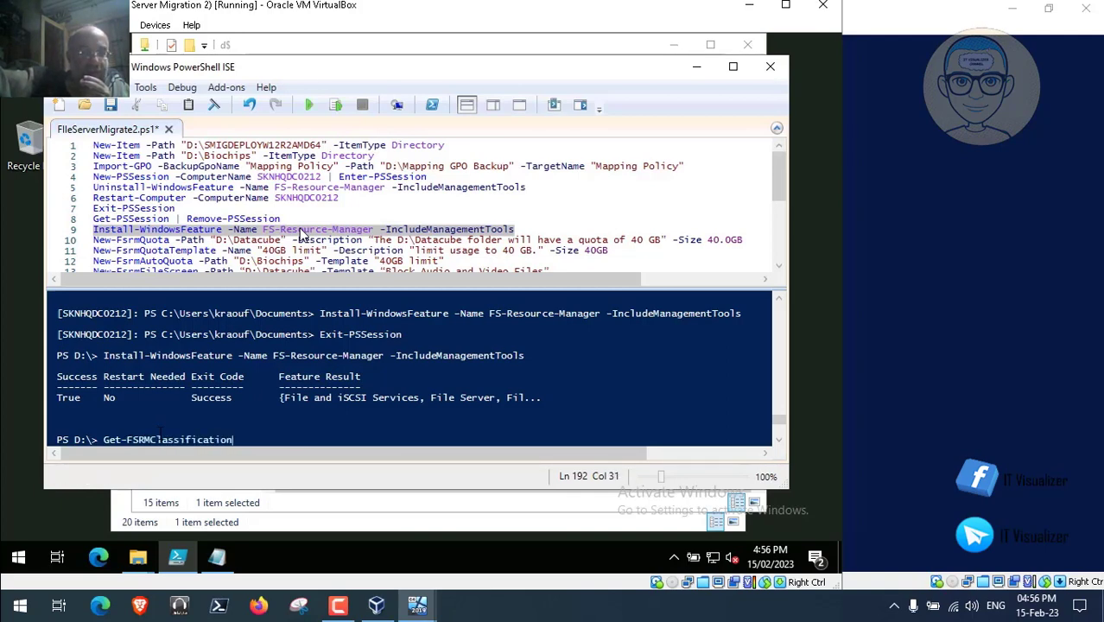
{"action": "key", "text": "Tab"}
{"action": "key", "text": "Tab"}
{"action": "key", "text": "Tab"}
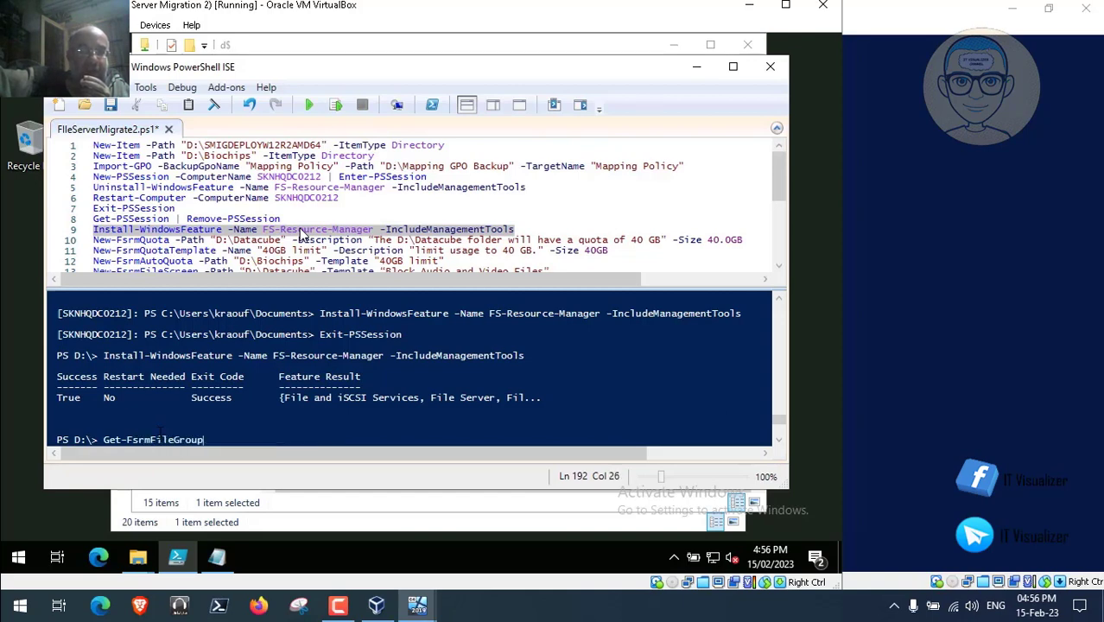
{"action": "key", "text": "Return"}
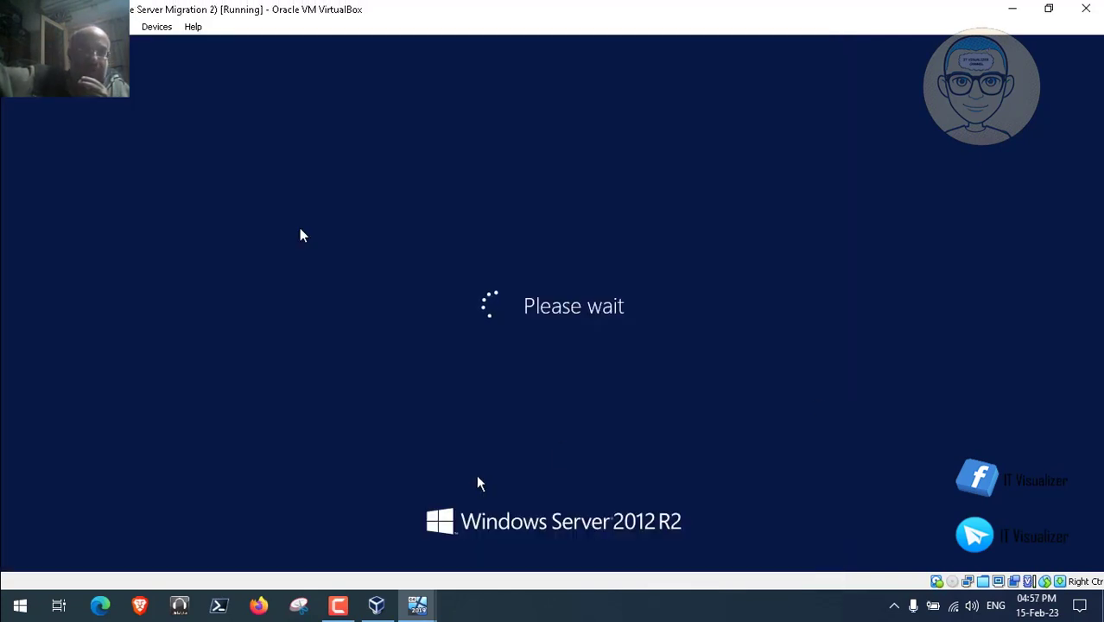
Watch the SKNHQDC0212 VM window as the restart shows Working on features, 35% complete
{"action": "left_click", "coordinate": [418, 610]}
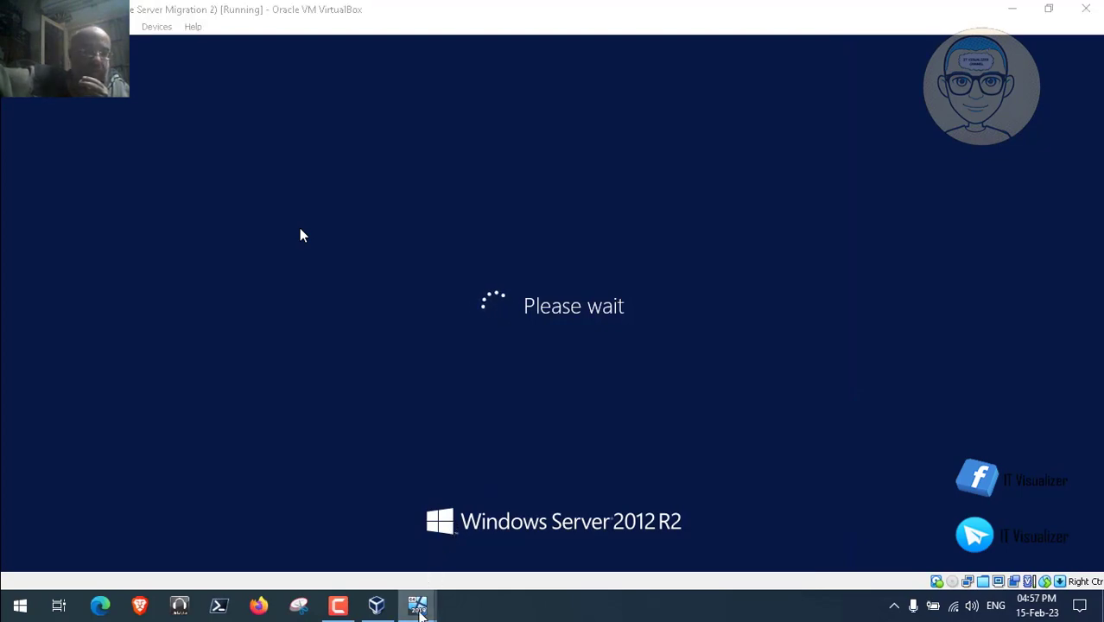
{"action": "left_click", "coordinate": [625, 531]}
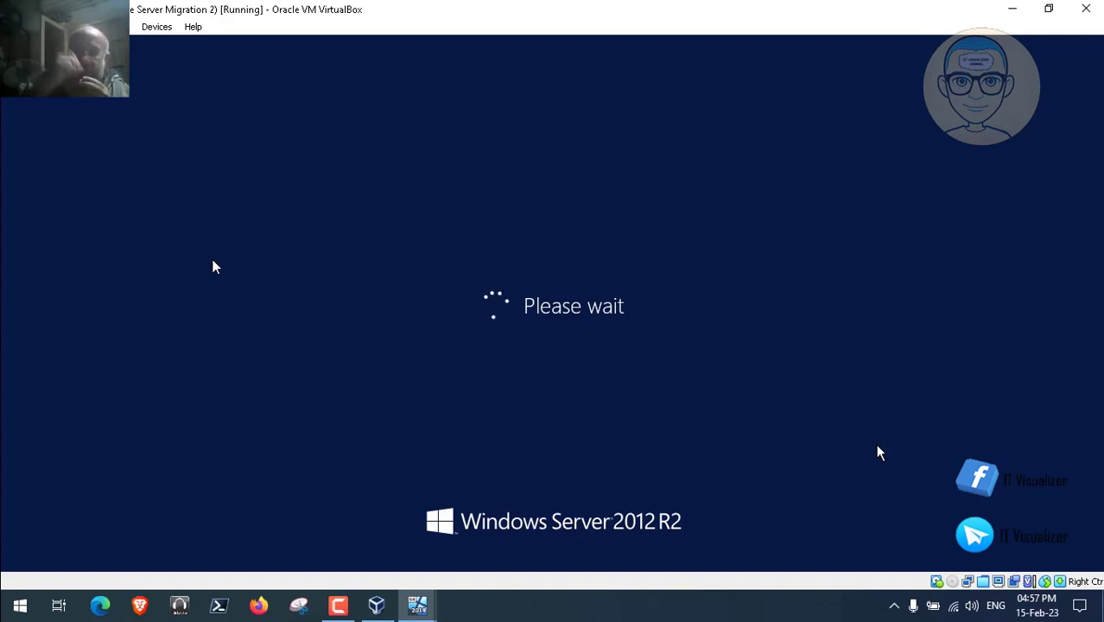
{"action": "mouse_move", "coordinate": [251, 557]}
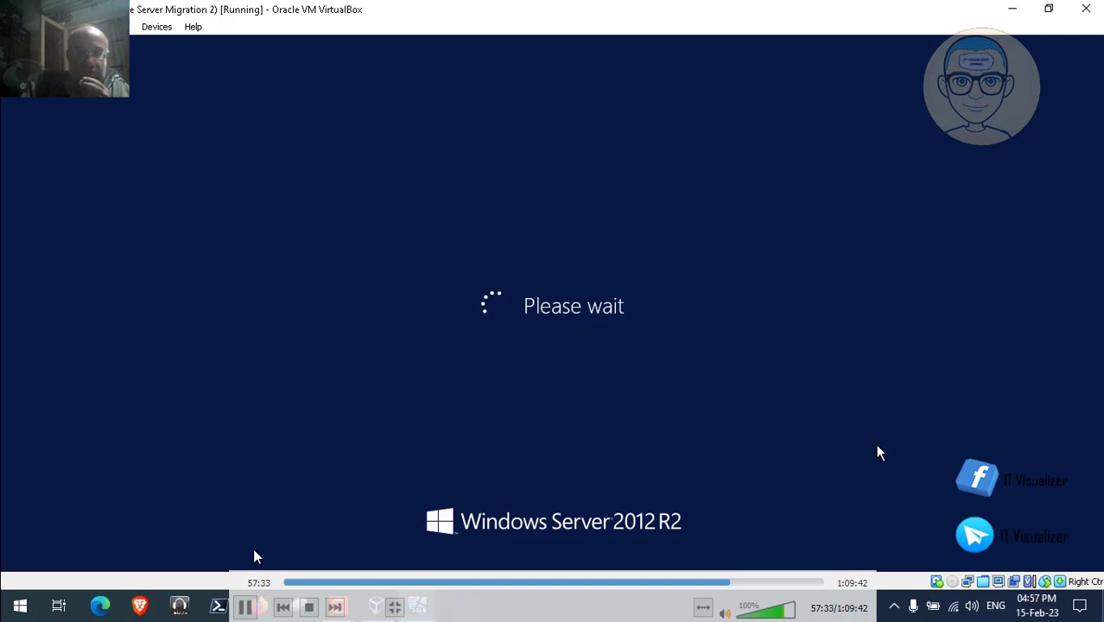
{"action": "left_click", "coordinate": [733, 586]}
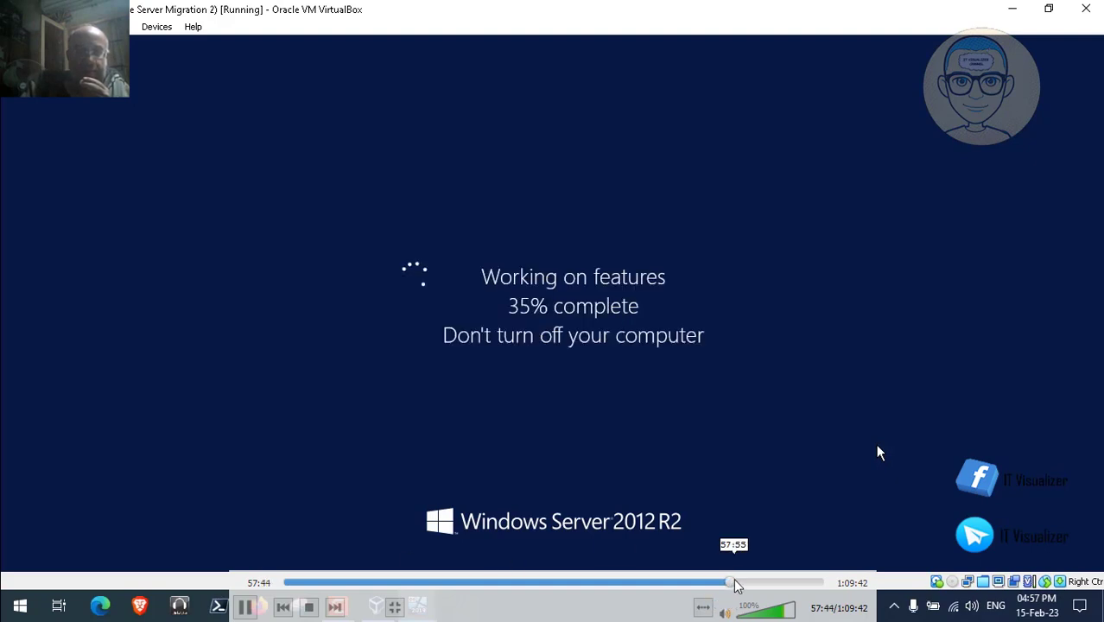
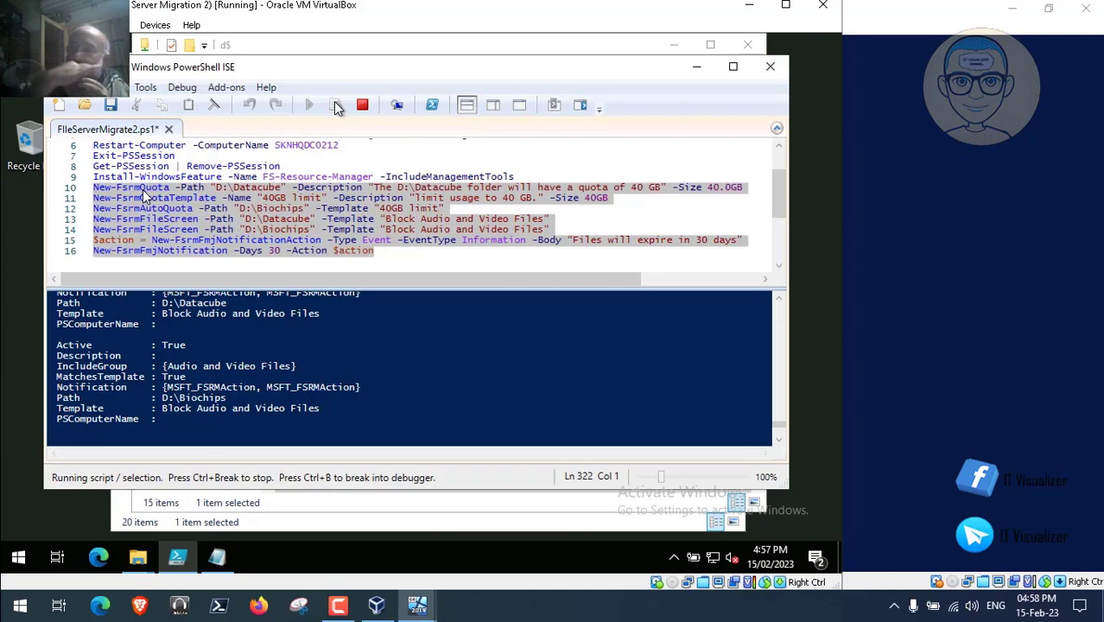
Discard the unsaved FileServerMigrate2 script, then close the d$ and Data (D:) folders
{"action": "mouse_move", "coordinate": [208, 199]}
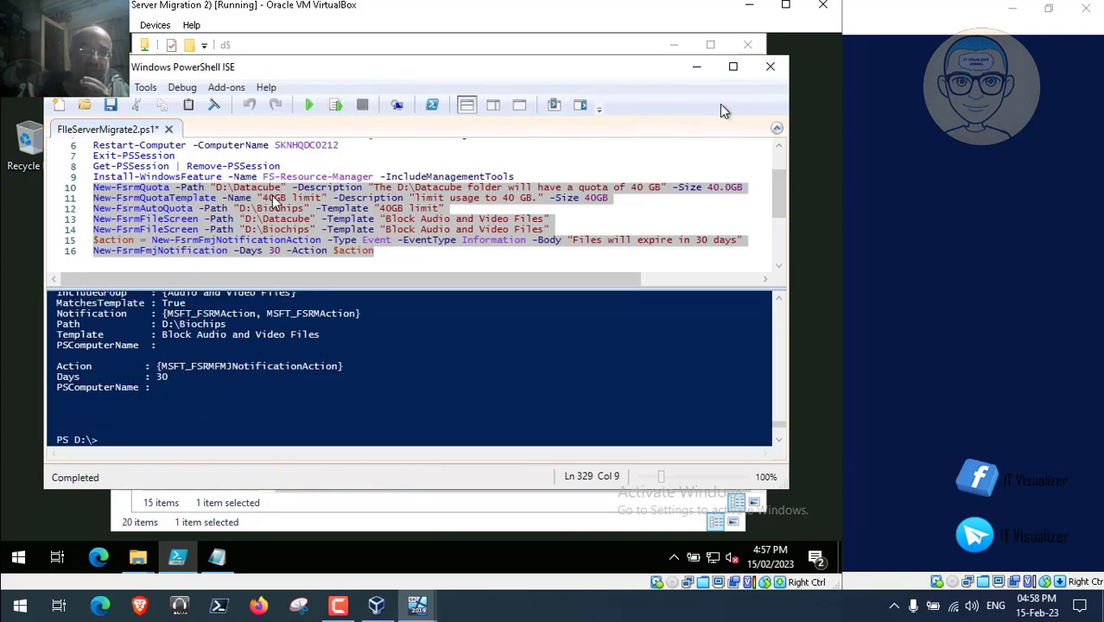
{"action": "left_click", "coordinate": [770, 69]}
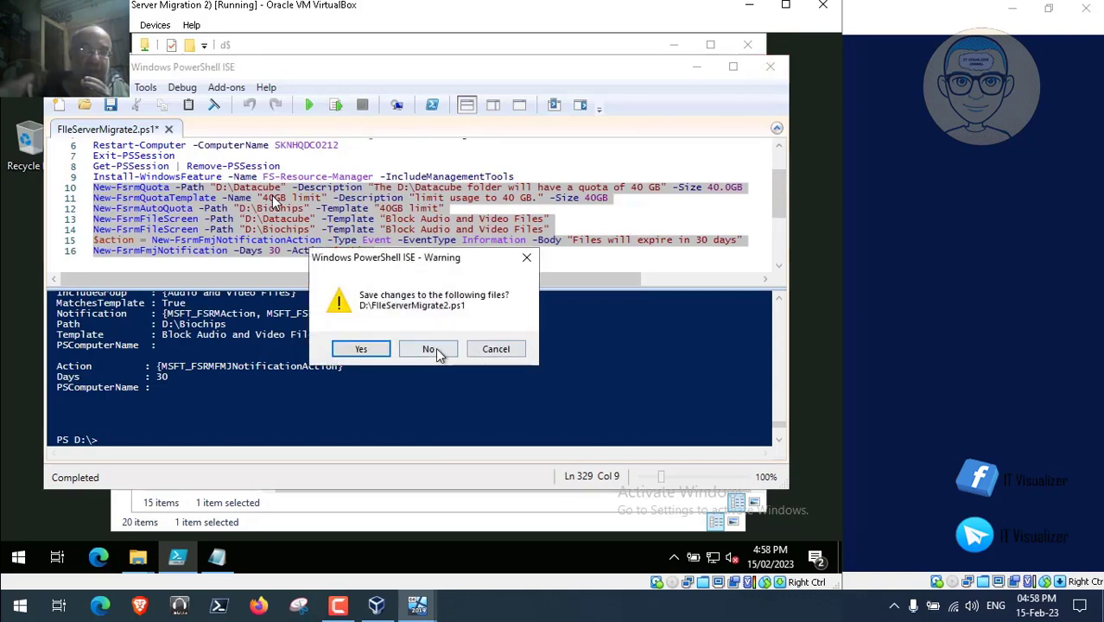
{"action": "left_click", "coordinate": [428, 348]}
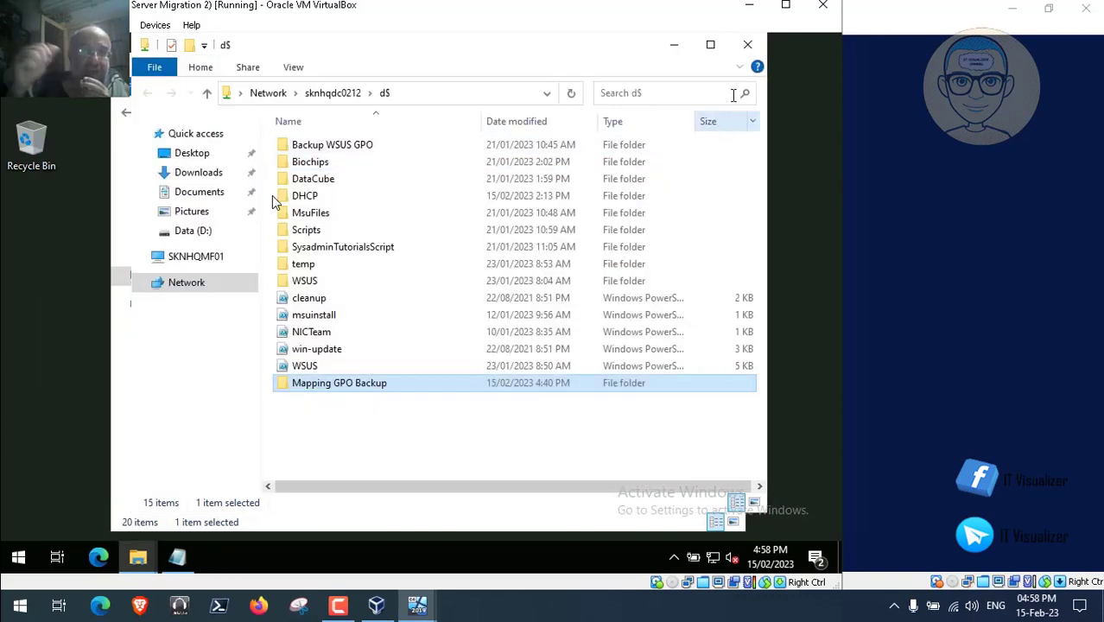
{"action": "left_click", "coordinate": [747, 44]}
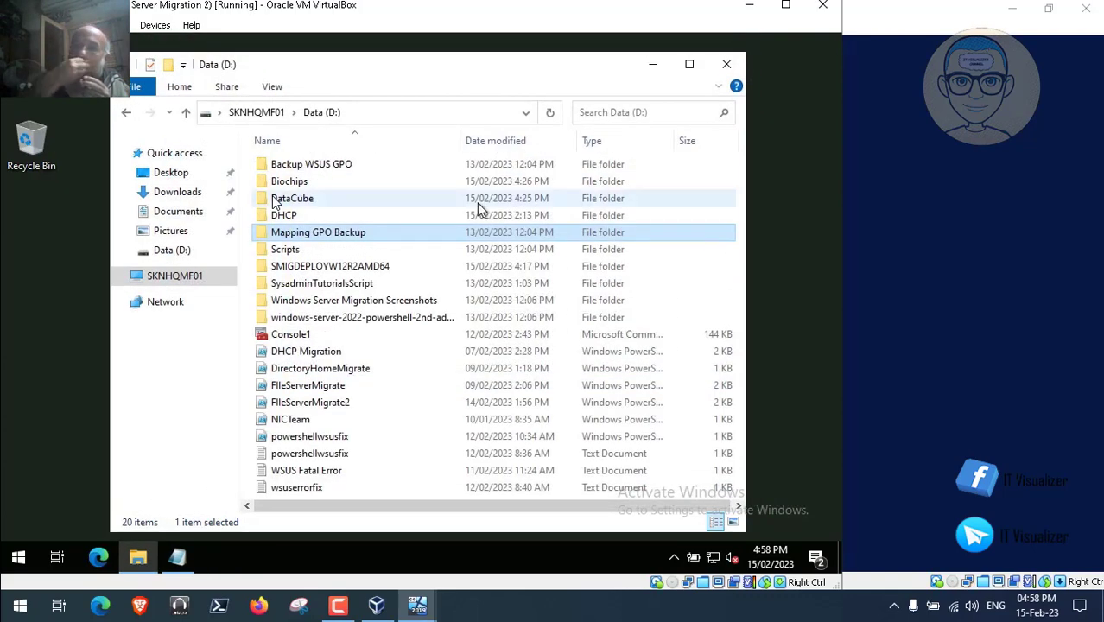
{"action": "left_click", "coordinate": [727, 65]}
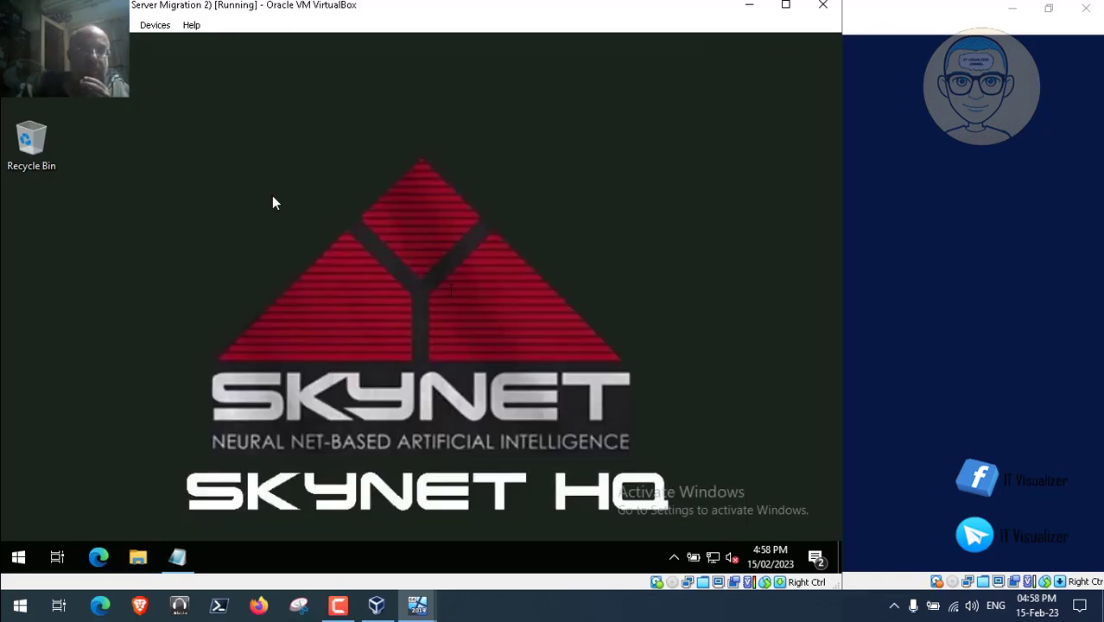
Run fsmgmt.msc from the migration notes in the Run box, then close Notepad without saving
{"action": "key", "text": "alt+Tab"}
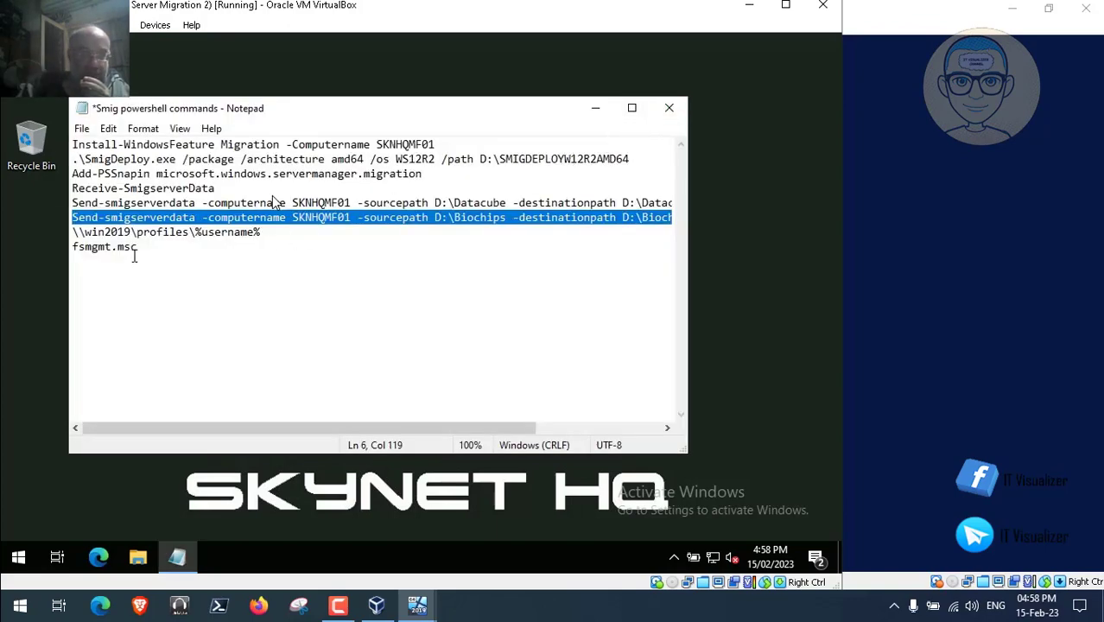
{"action": "left_click_drag", "start_coordinate": [140, 247], "coordinate": [73, 247]}
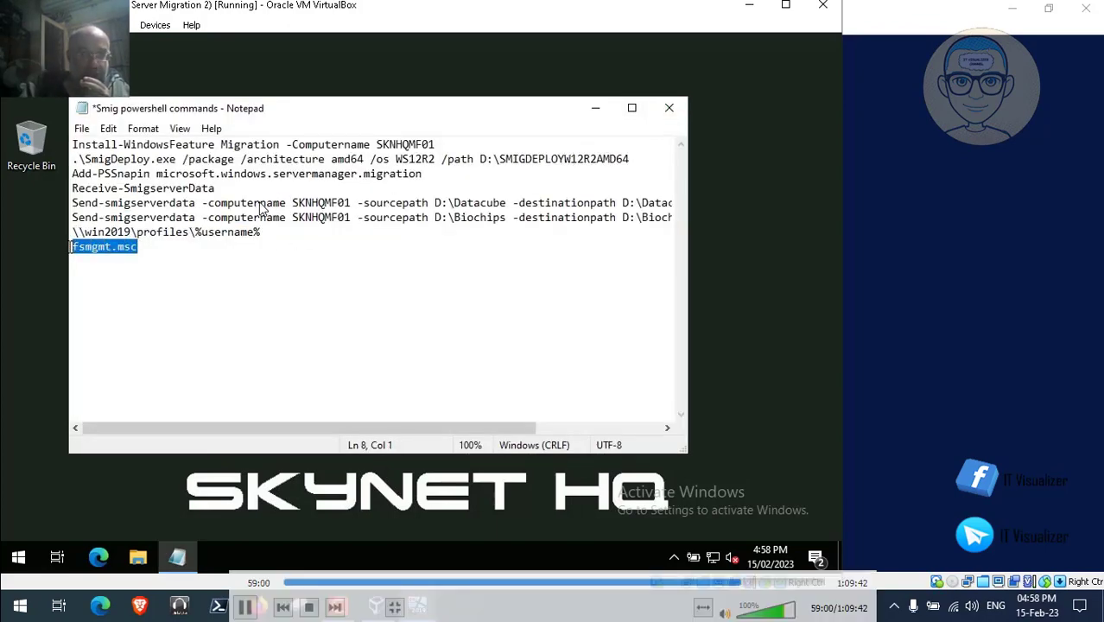
{"action": "left_click", "coordinate": [19, 557]}
{"action": "right_click", "coordinate": [19, 557]}
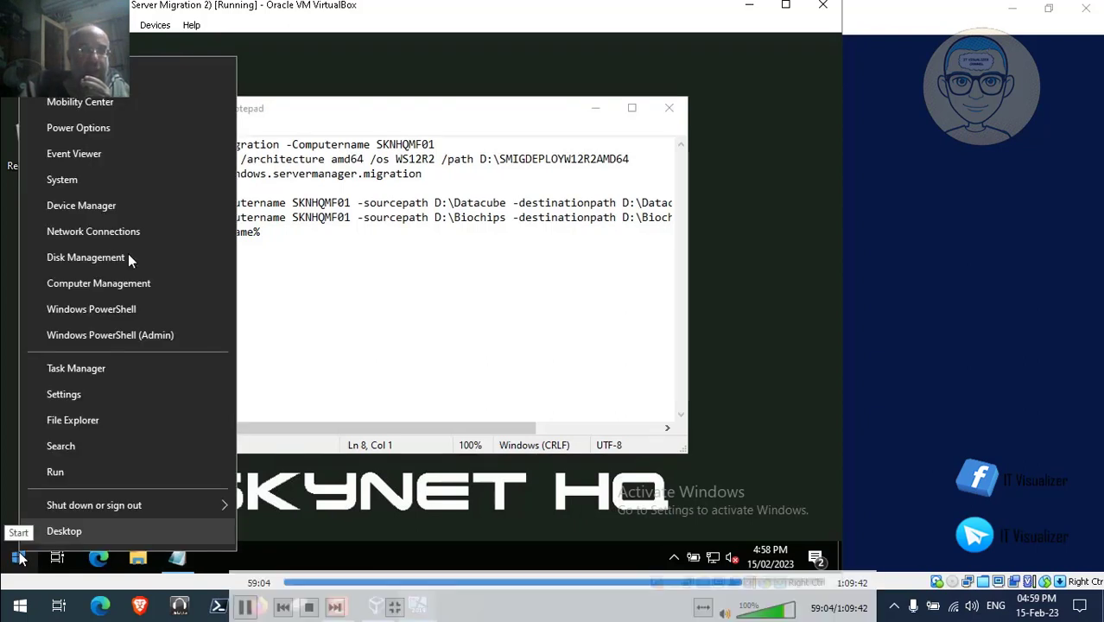
{"action": "left_click", "coordinate": [60, 479]}
{"action": "key", "text": "BackSpace"}
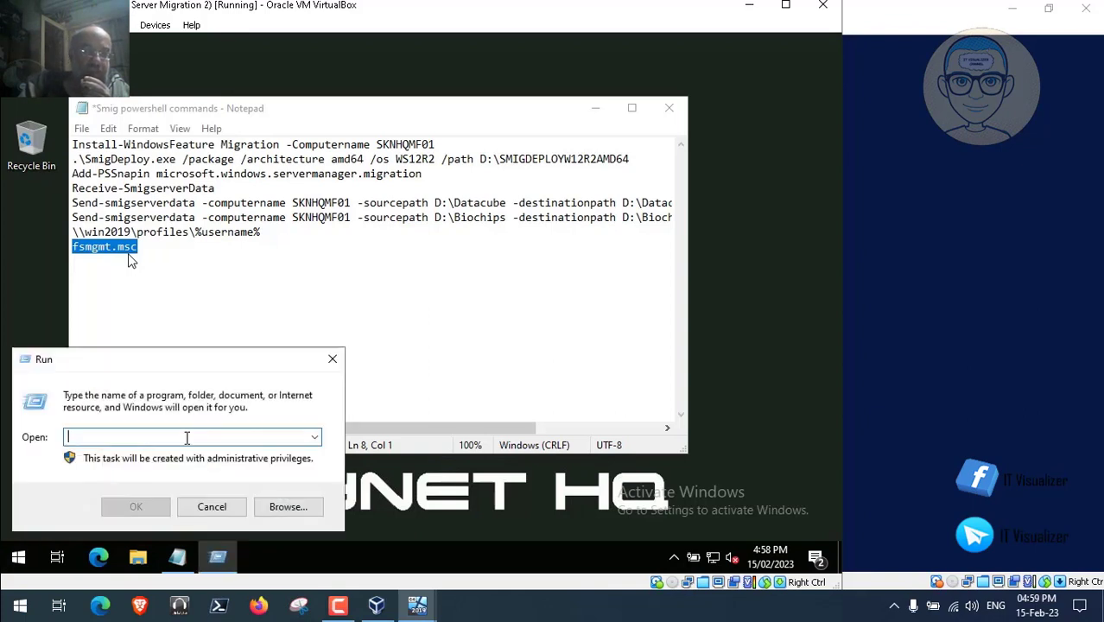
{"action": "type", "text": "fsmgmt.msc"}
{"action": "key", "text": "Return"}
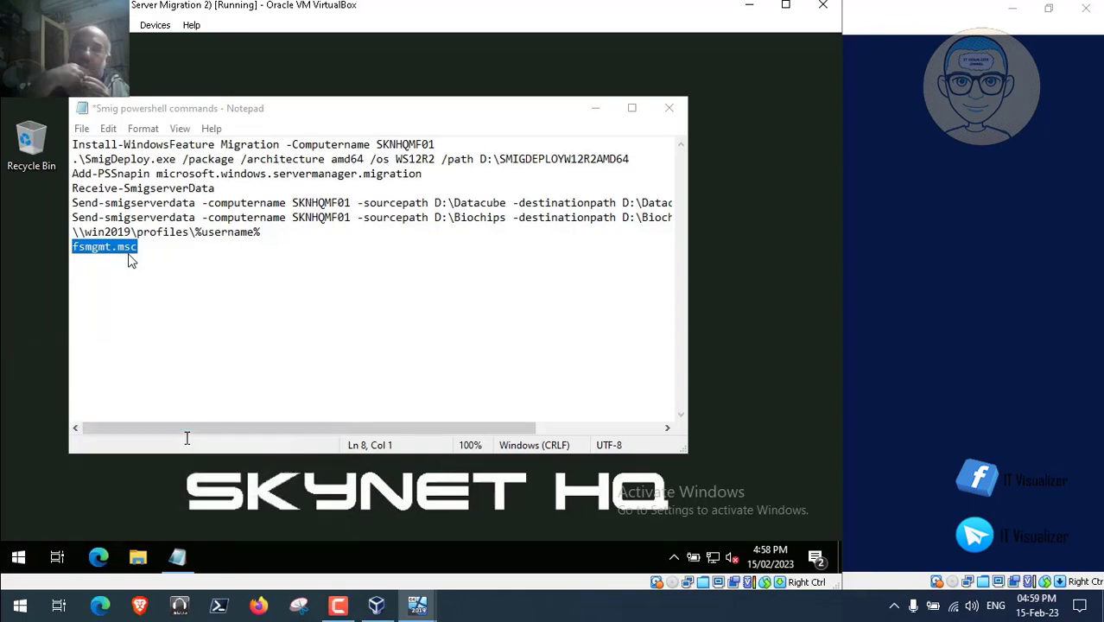
{"action": "left_click", "coordinate": [669, 114]}
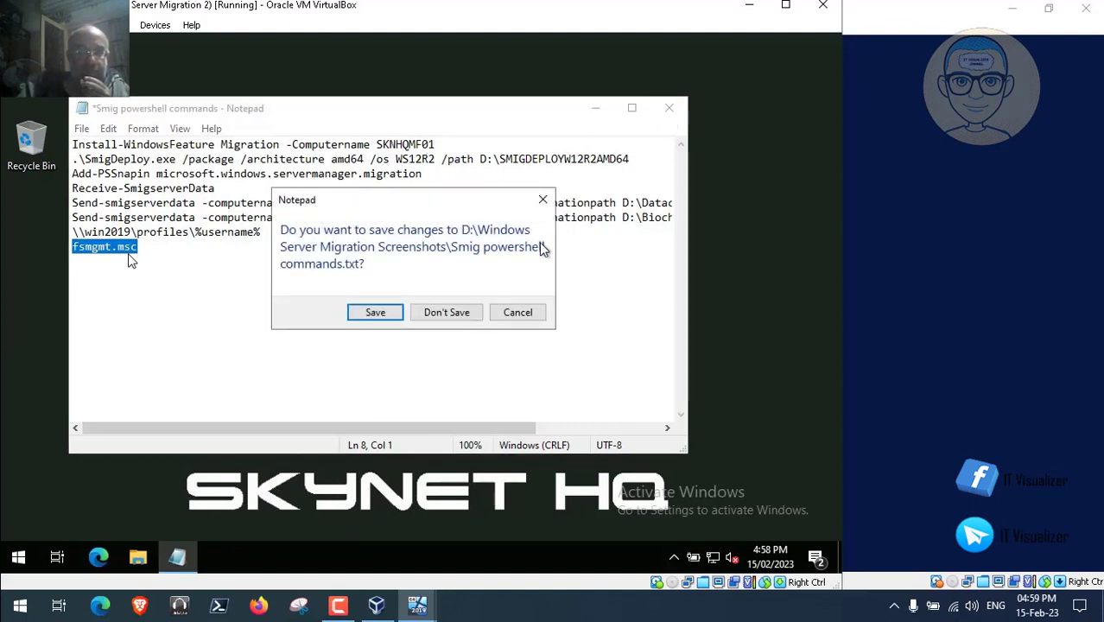
{"action": "left_click", "coordinate": [446, 313]}
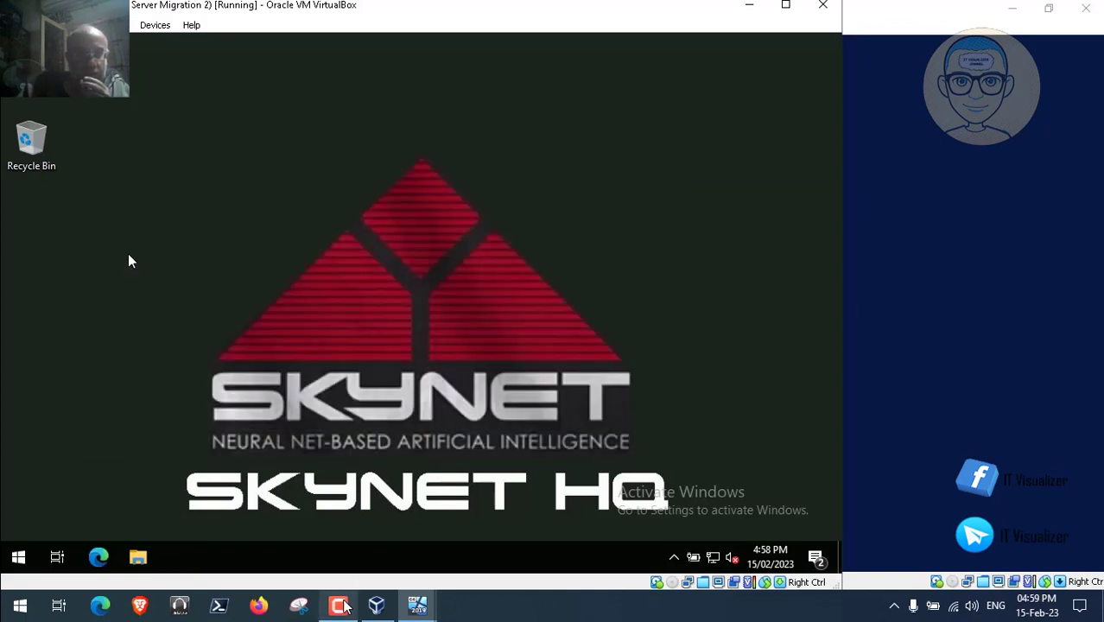
Maximize Shared Folders, review every migrated share with its D:\DataCube and Biochips paths, then close it
{"action": "left_click", "coordinate": [342, 606]}
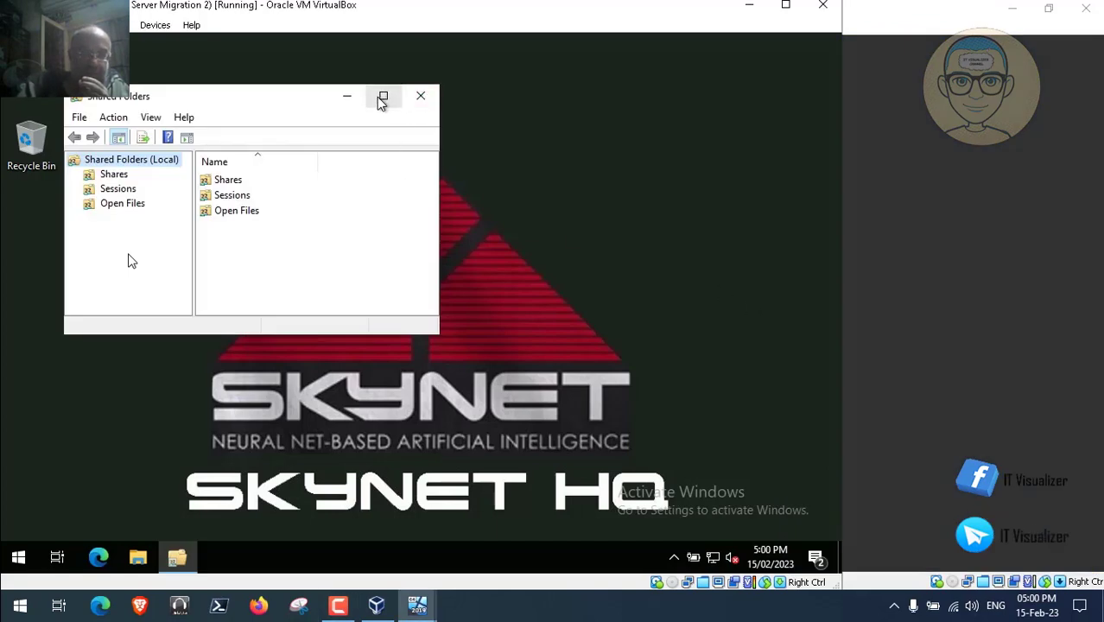
{"action": "left_click", "coordinate": [383, 96]}
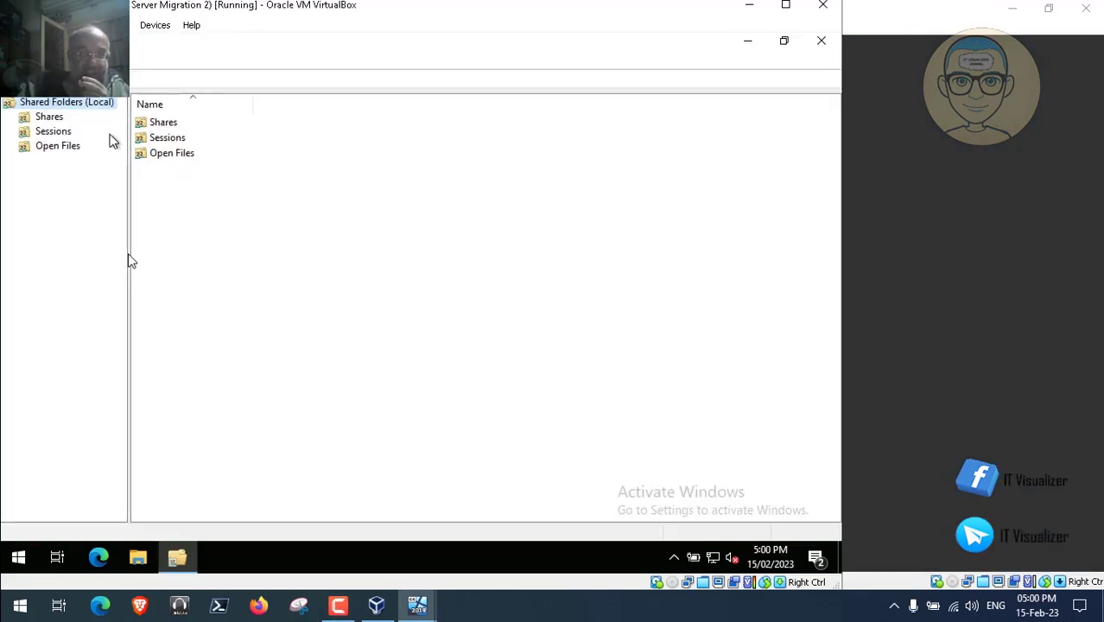
{"action": "left_click", "coordinate": [49, 118]}
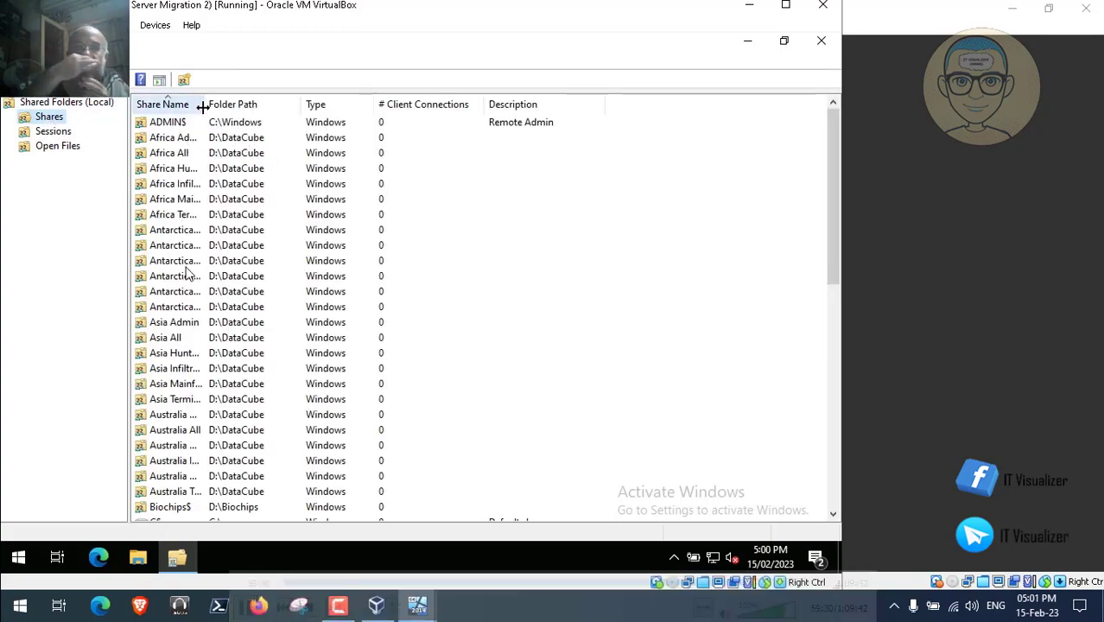
{"action": "left_click_drag", "start_coordinate": [206, 105], "coordinate": [252, 114]}
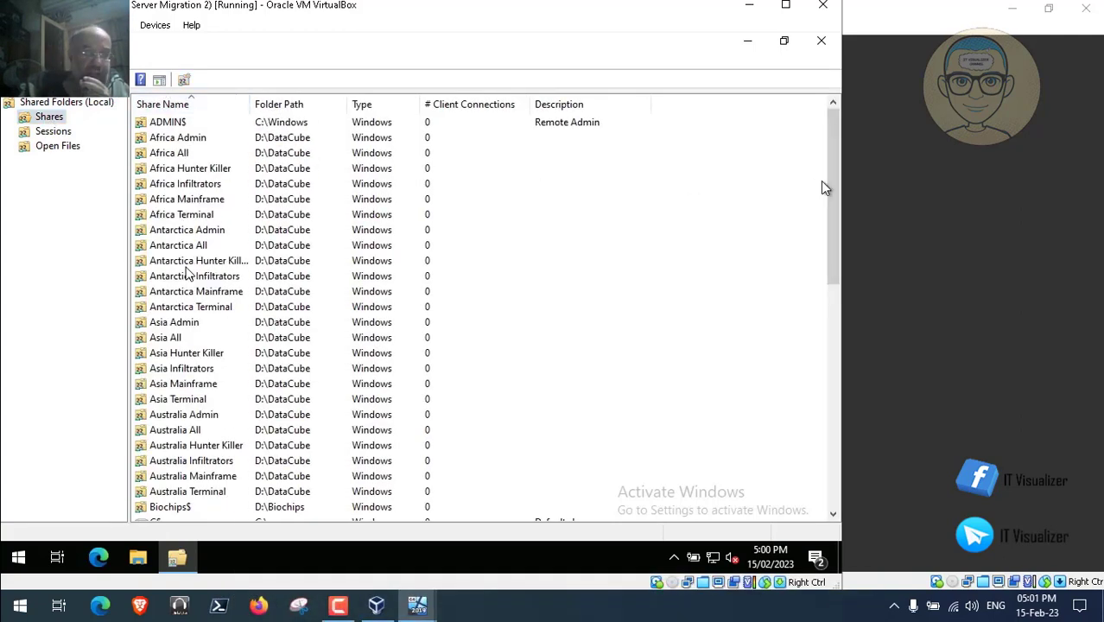
{"action": "left_click_drag", "start_coordinate": [832, 189], "coordinate": [827, 145]}
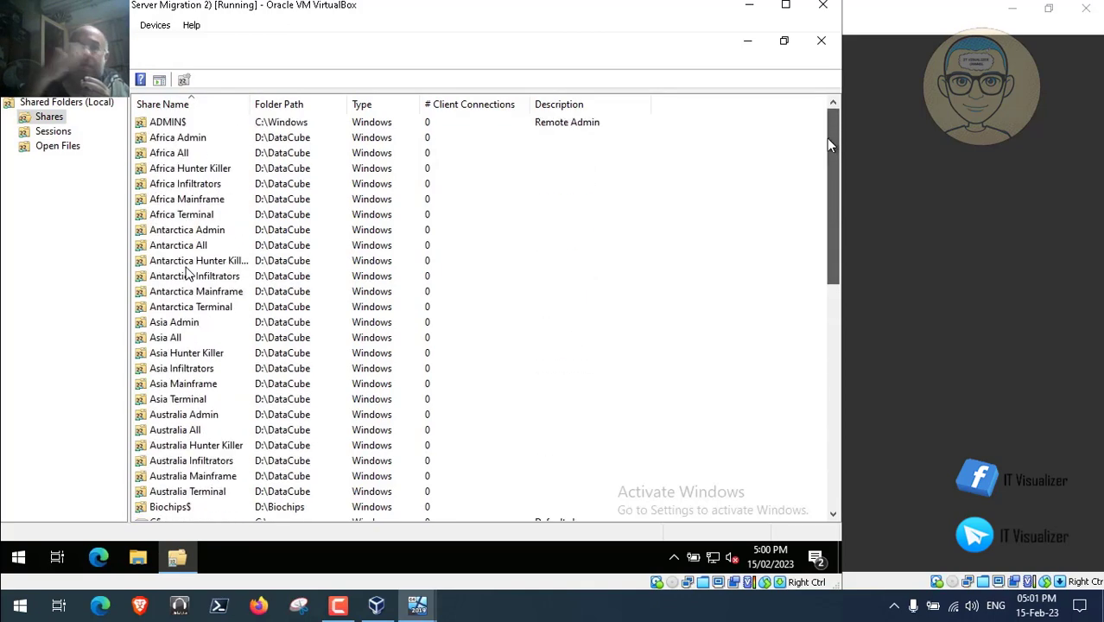
{"action": "left_click", "coordinate": [821, 43]}
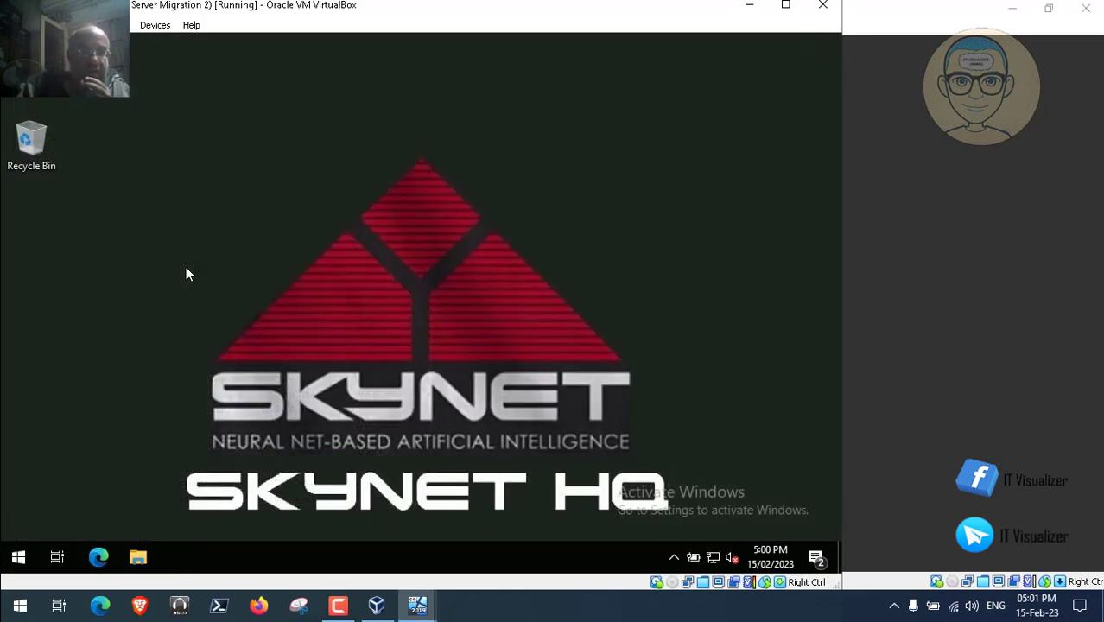
Check SKNHQMF01's drives in This PC, then restart the server from the Start menu
{"action": "key", "text": "super+e"}
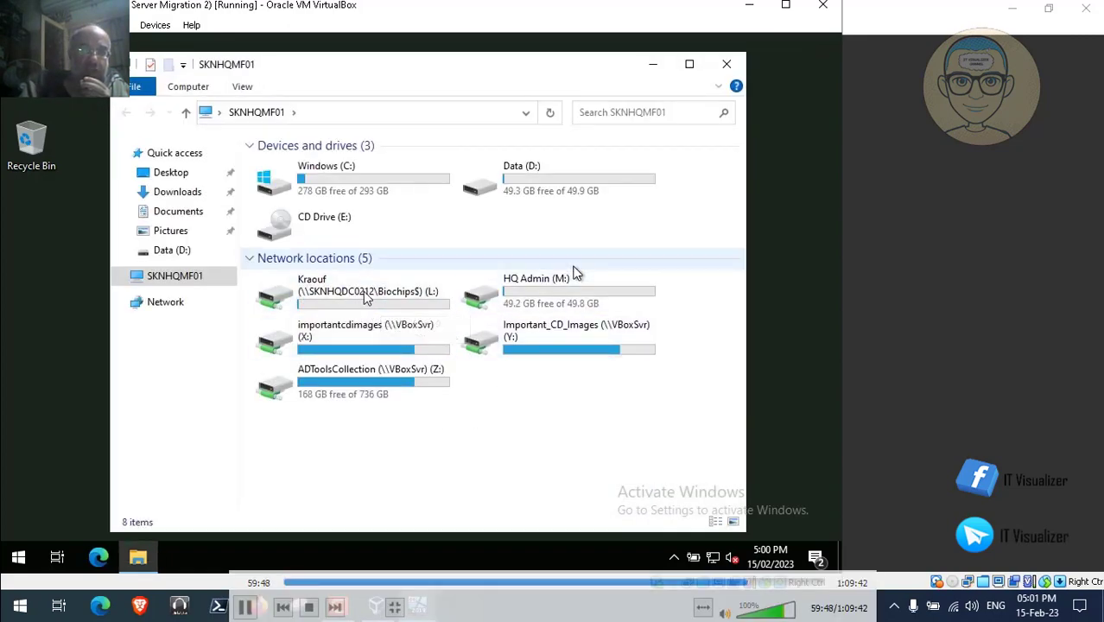
{"action": "left_click", "coordinate": [727, 66]}
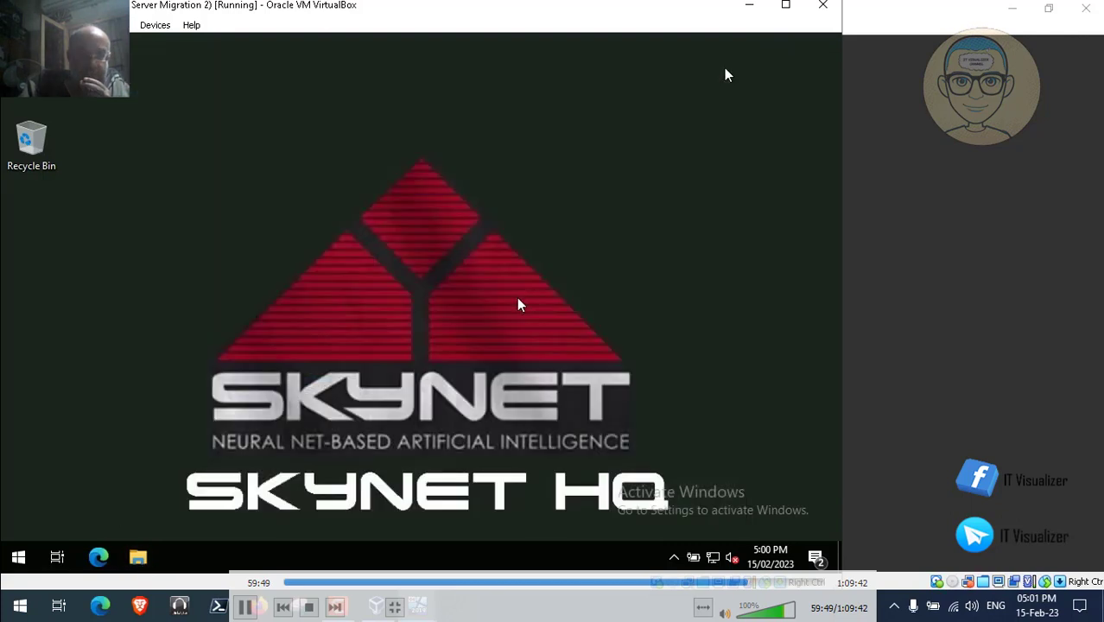
{"action": "left_click", "coordinate": [747, 8]}
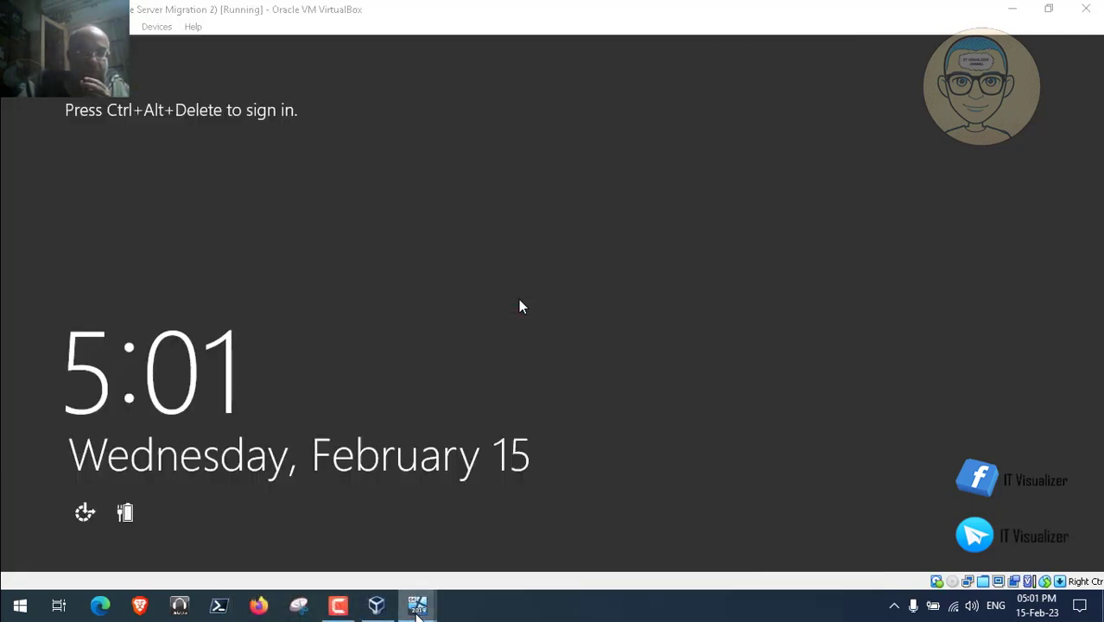
{"action": "mouse_move", "coordinate": [418, 605]}
{"action": "left_click", "coordinate": [555, 523]}
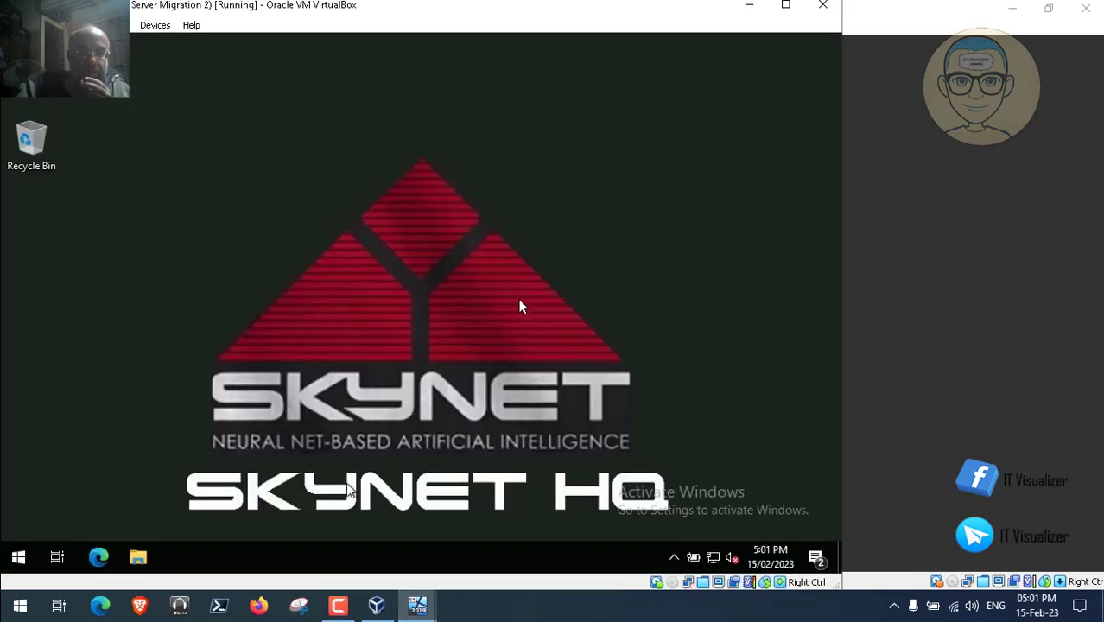
{"action": "right_click", "coordinate": [18, 557]}
{"action": "mouse_move", "coordinate": [104, 513]}
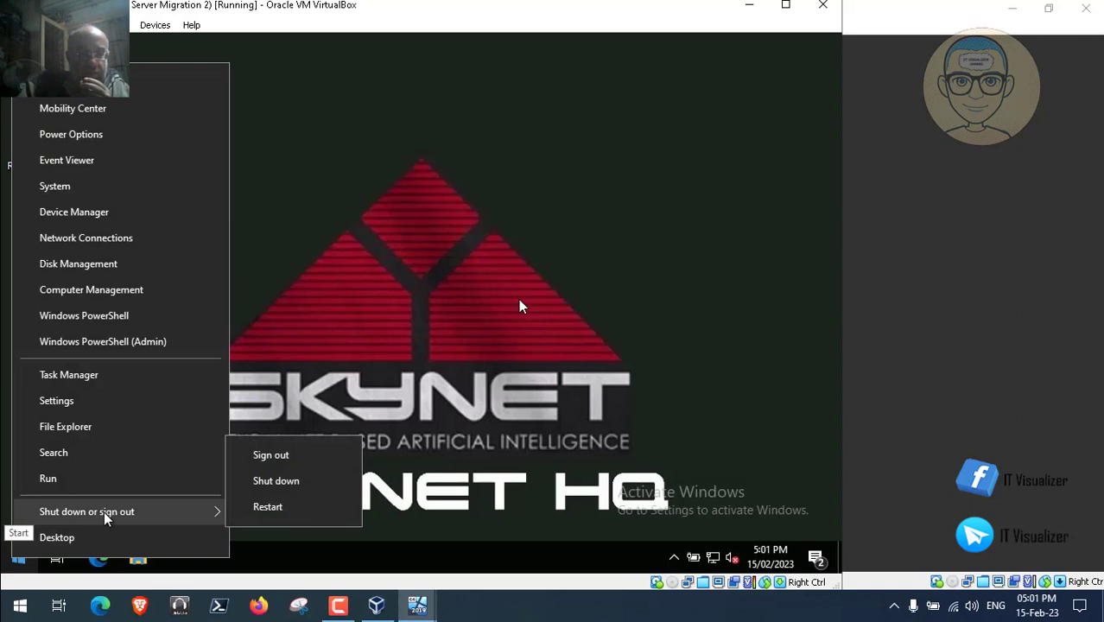
{"action": "left_click", "coordinate": [263, 508]}
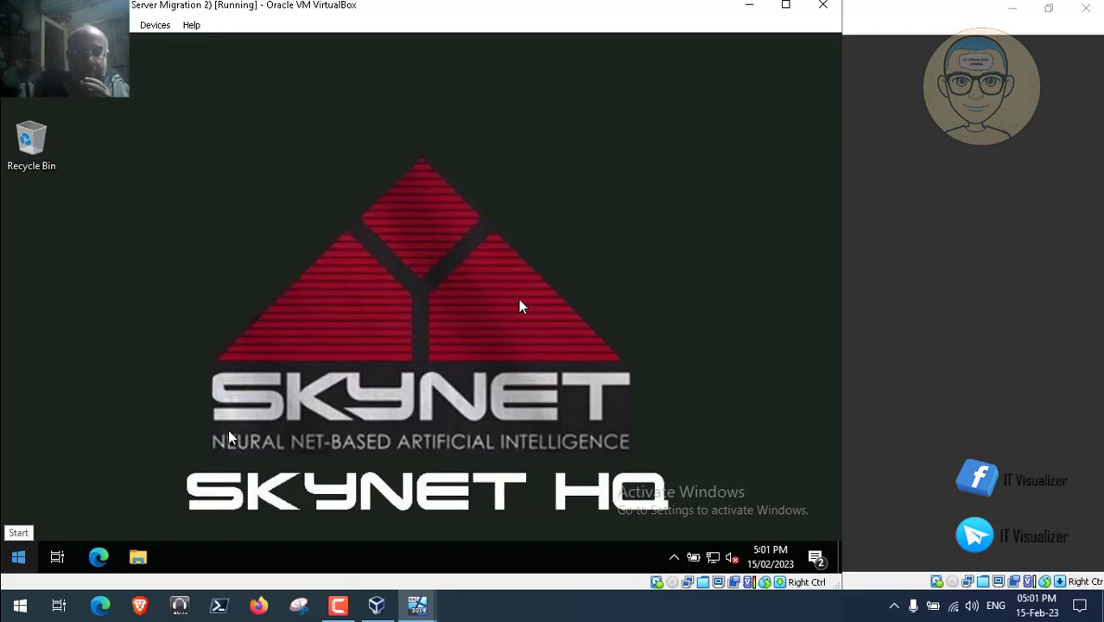
{"action": "mouse_move", "coordinate": [717, 406]}
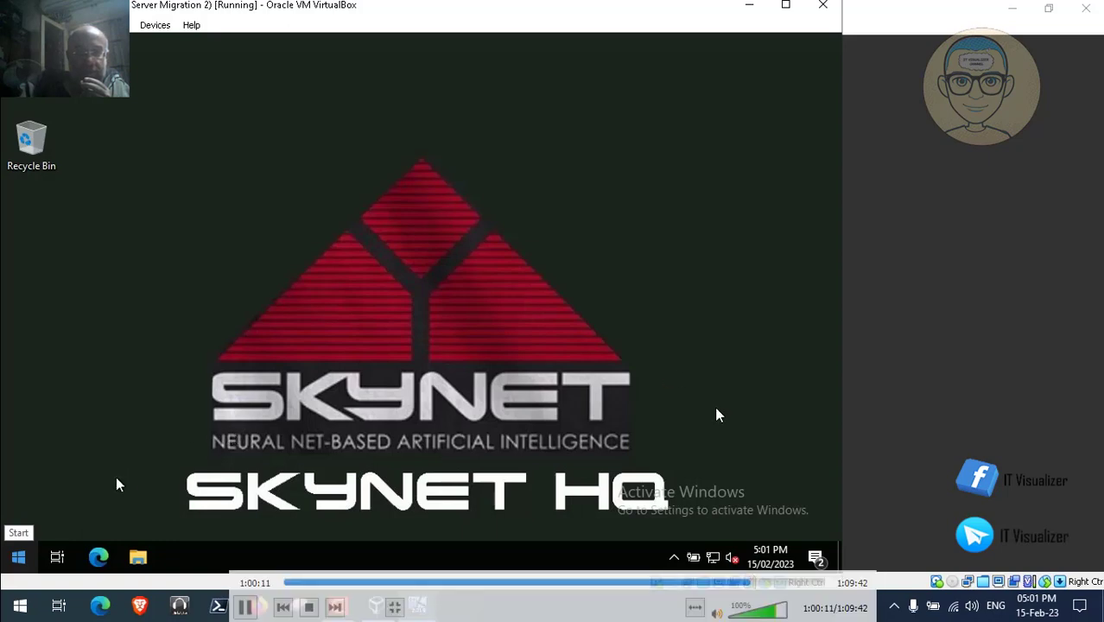
Sign in to the SKYNET domain with the domain user name and account password
{"action": "left_click", "coordinate": [752, 582]}
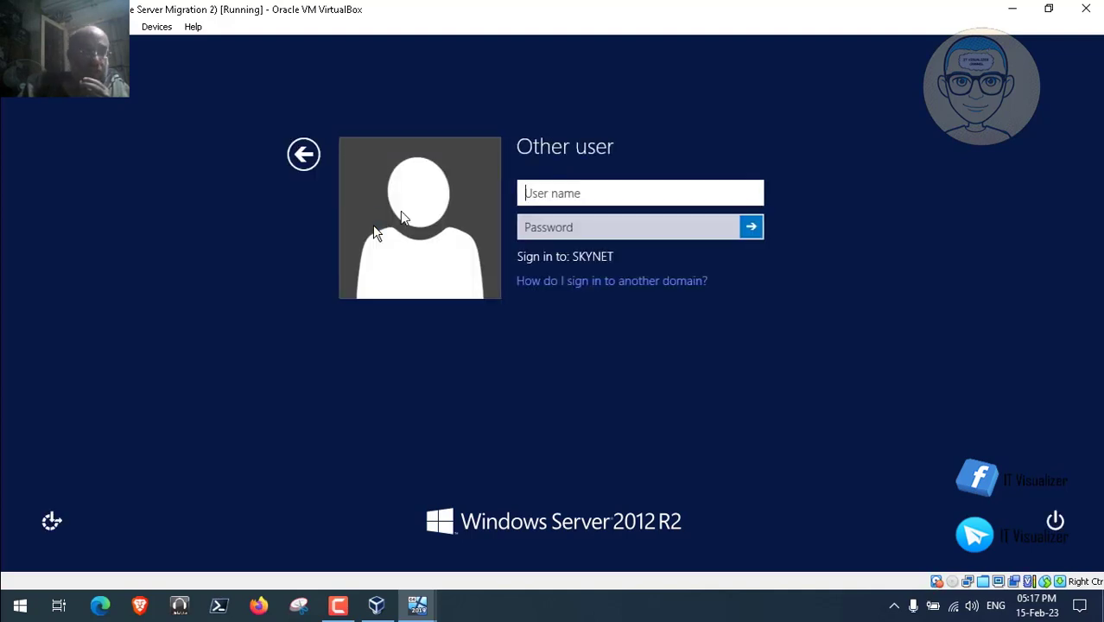
{"action": "type", "text": "k"}
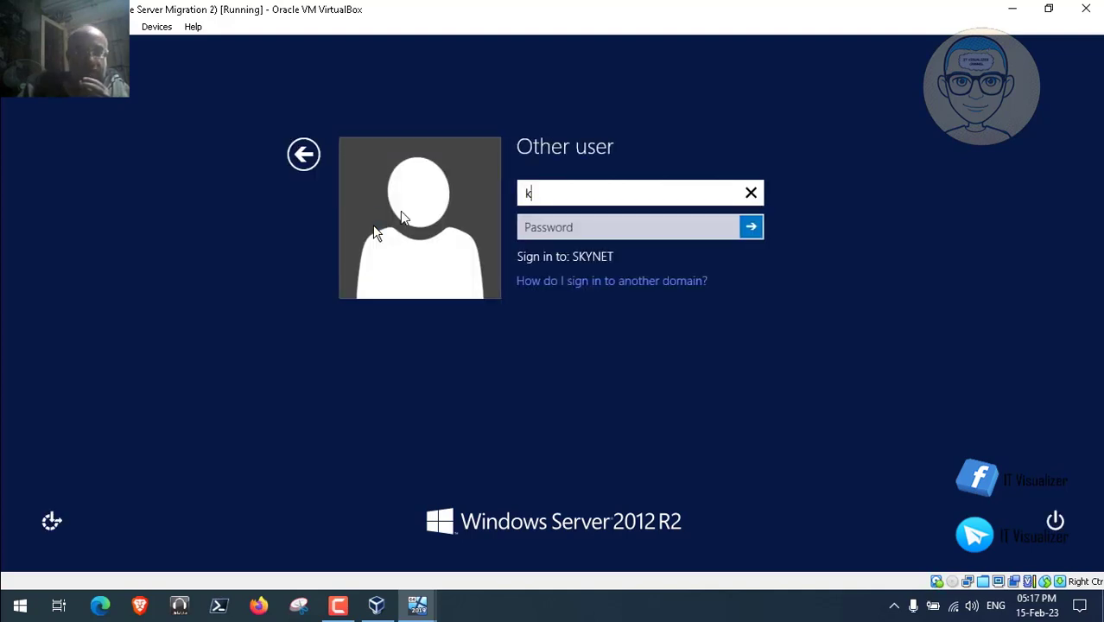
{"action": "type", "text": "raouf"}
{"action": "key", "text": "Tab"}
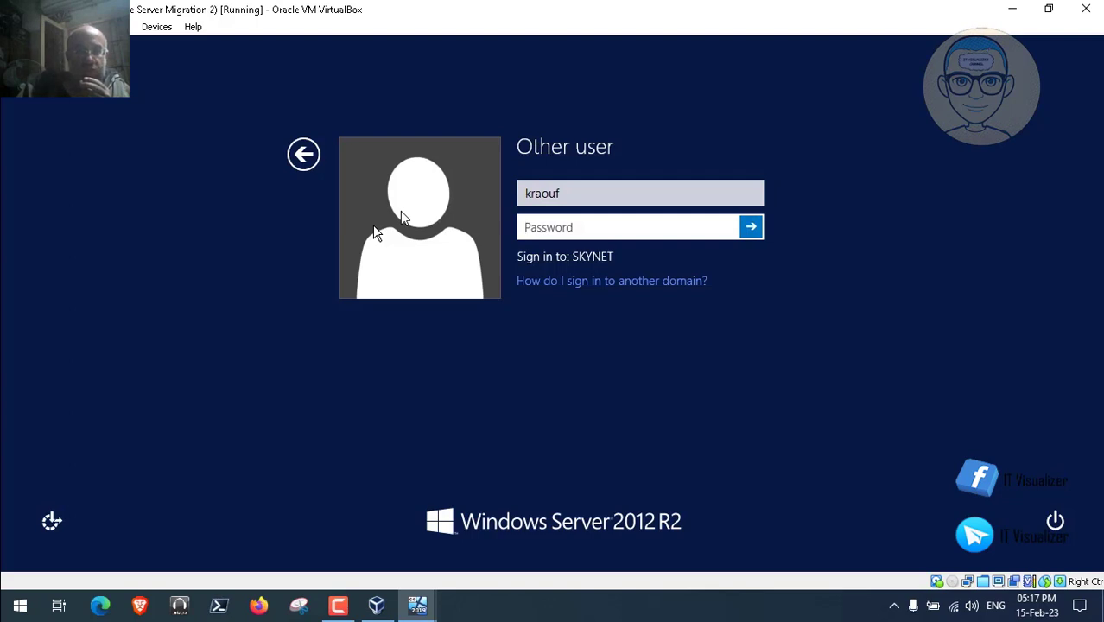
{"action": "type", "text": "*****"}
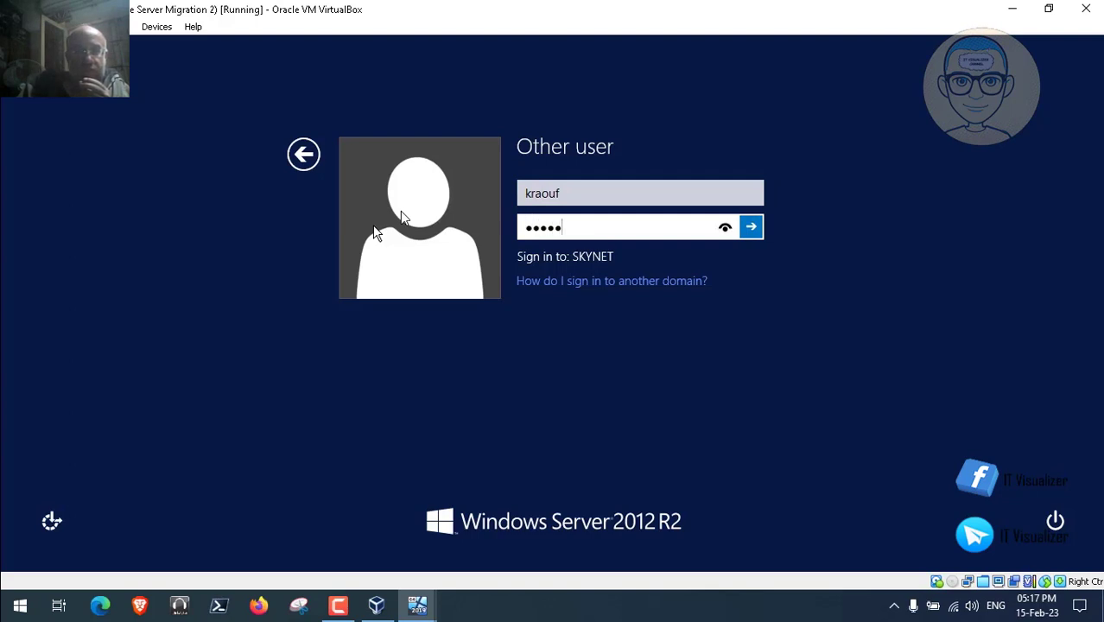
{"action": "type", "text": "**"}
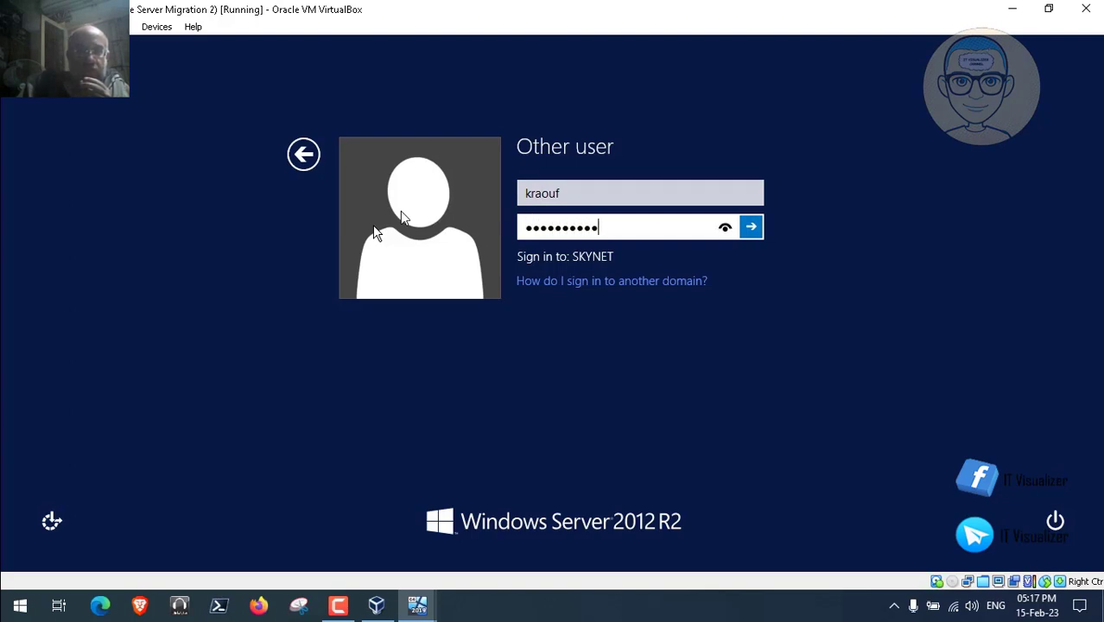
{"action": "key", "text": "Return"}
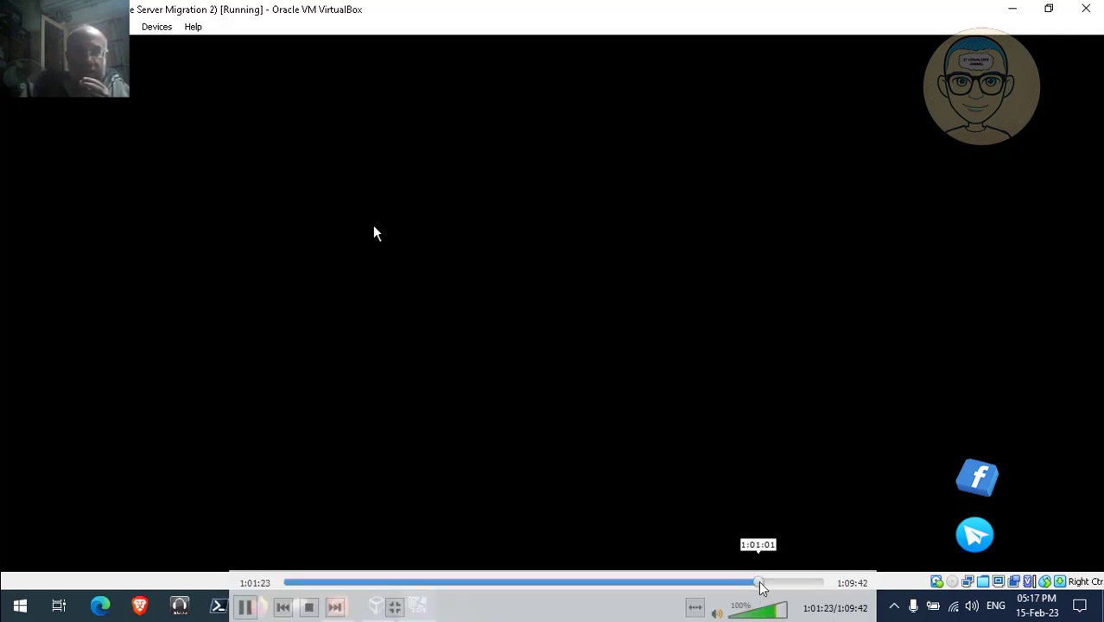
Seek ahead to the This PC view listing the mapped network drives, including L: and M:
{"action": "left_click", "coordinate": [764, 582]}
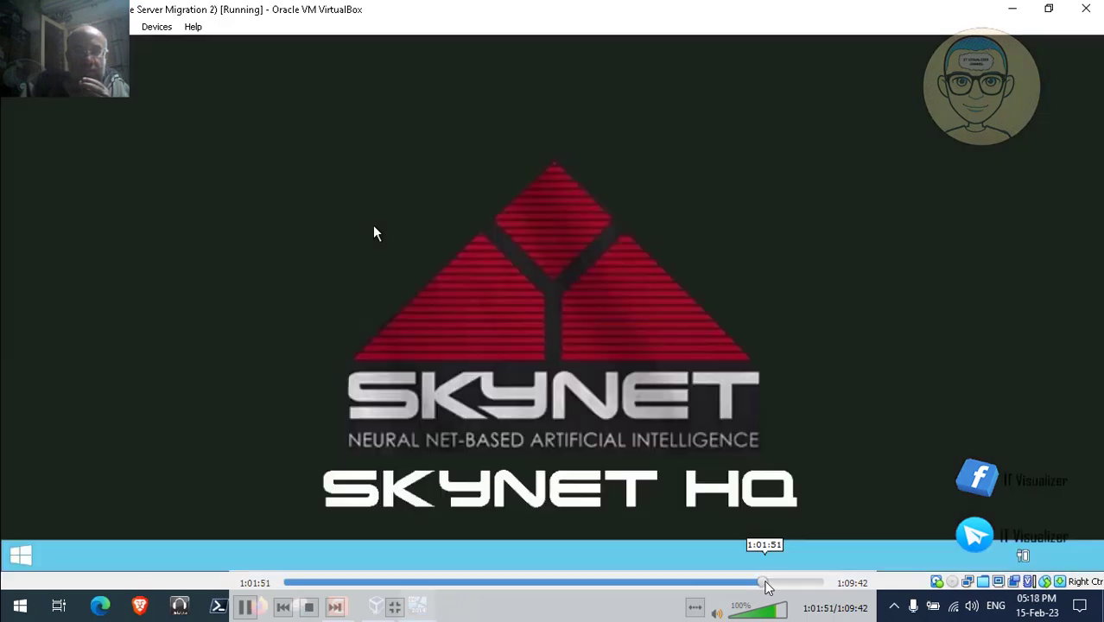
{"action": "left_click", "coordinate": [767, 583]}
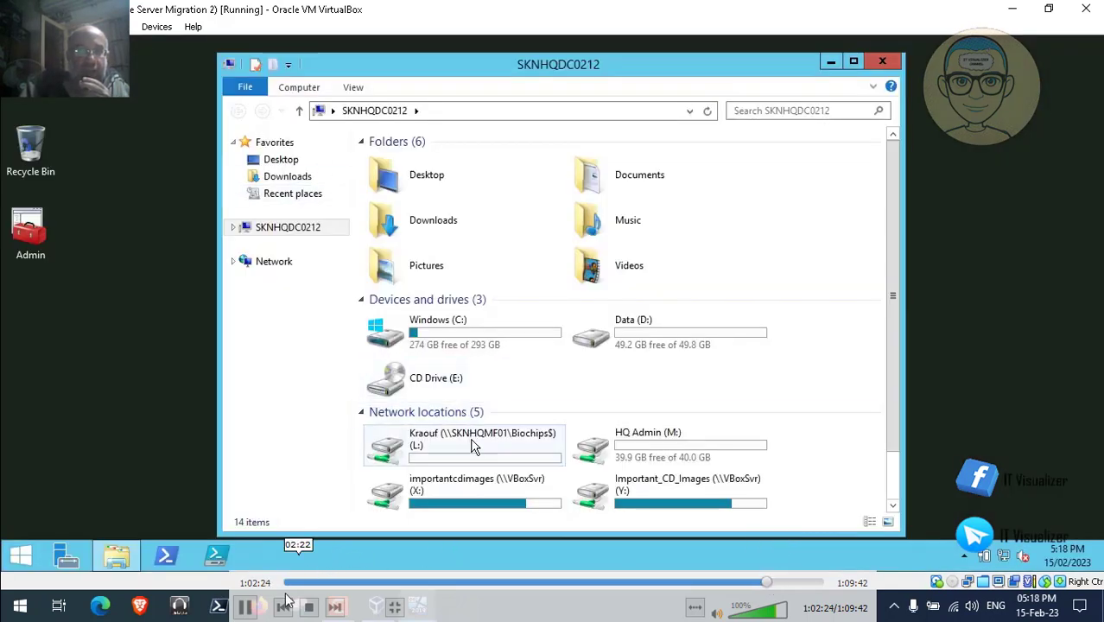
Pause, resume and seek the recording ahead to the Active Directory Users and Computers console
{"action": "left_click", "coordinate": [247, 607]}
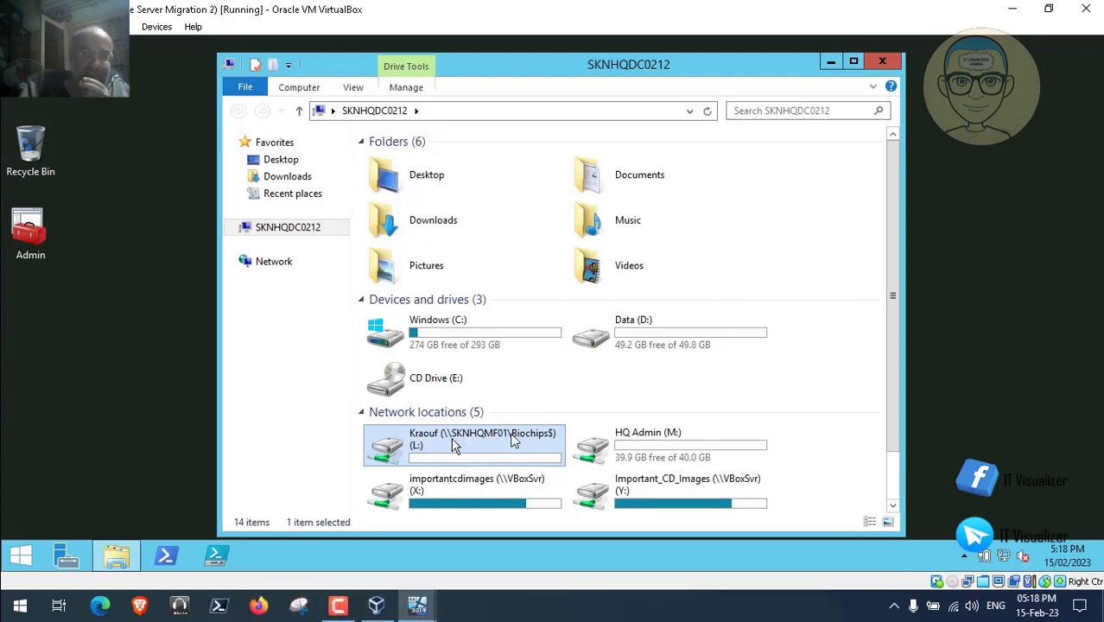
{"action": "left_click", "coordinate": [246, 607]}
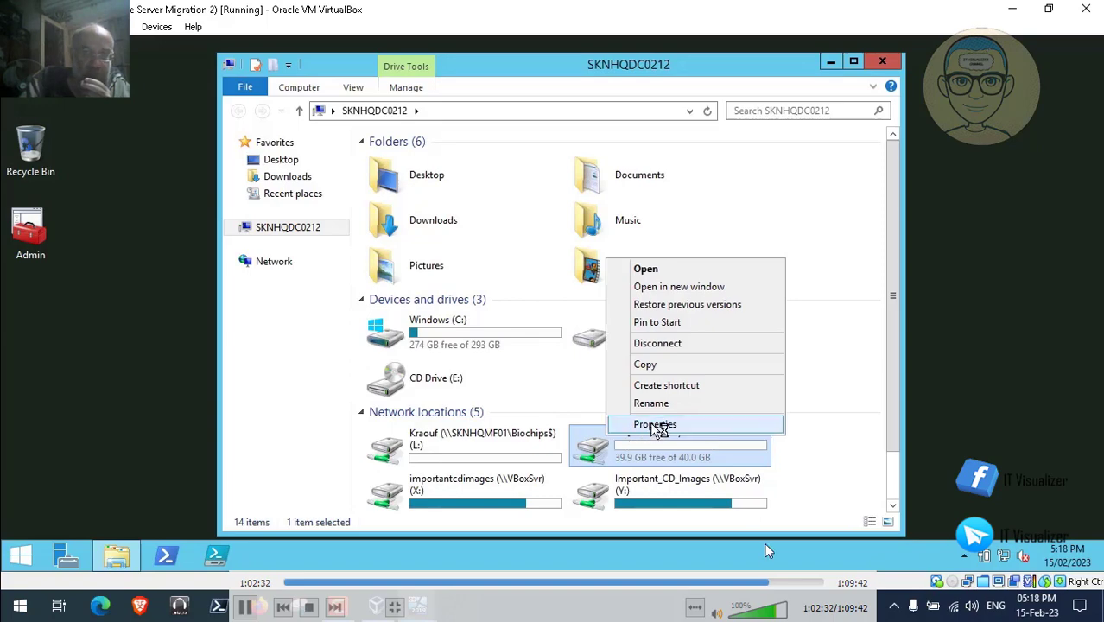
{"action": "left_click", "coordinate": [771, 583]}
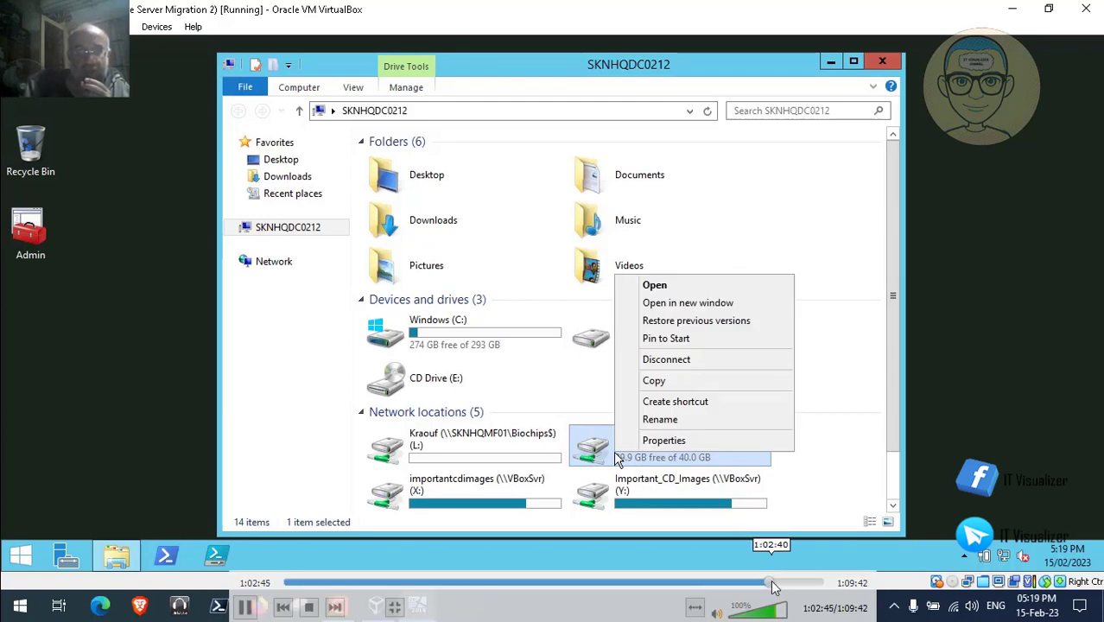
{"action": "left_click", "coordinate": [777, 586]}
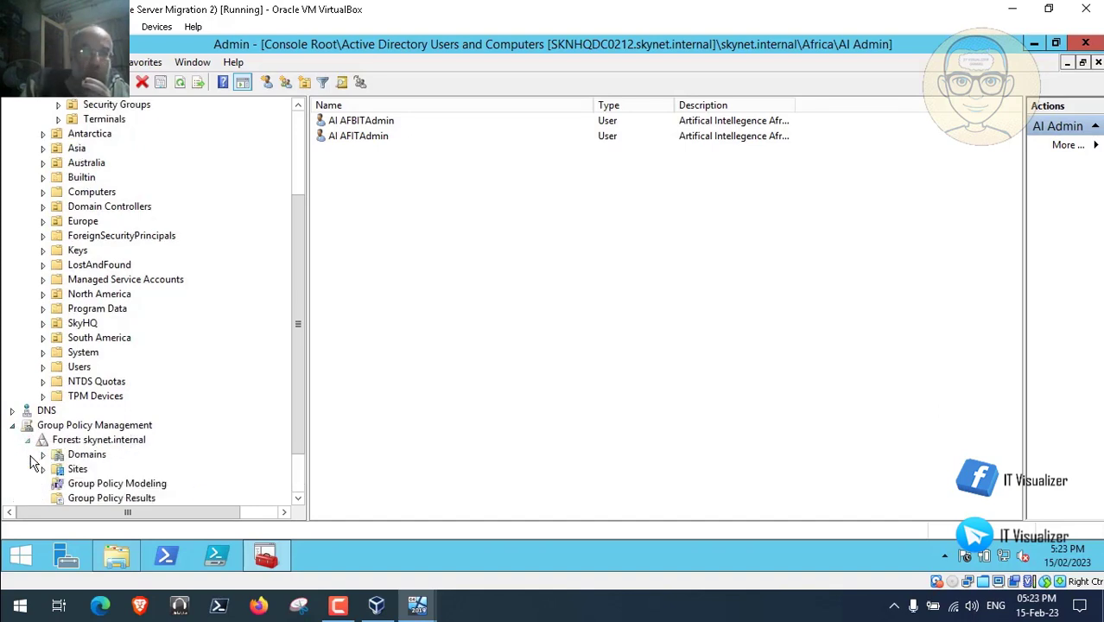
Pause the recording on the skynet.internal Group Policy tree and exit full screen
{"action": "scroll", "coordinate": [298, 479], "scroll_direction": "down", "scroll_amount": 2}
{"action": "left_click", "coordinate": [245, 607]}
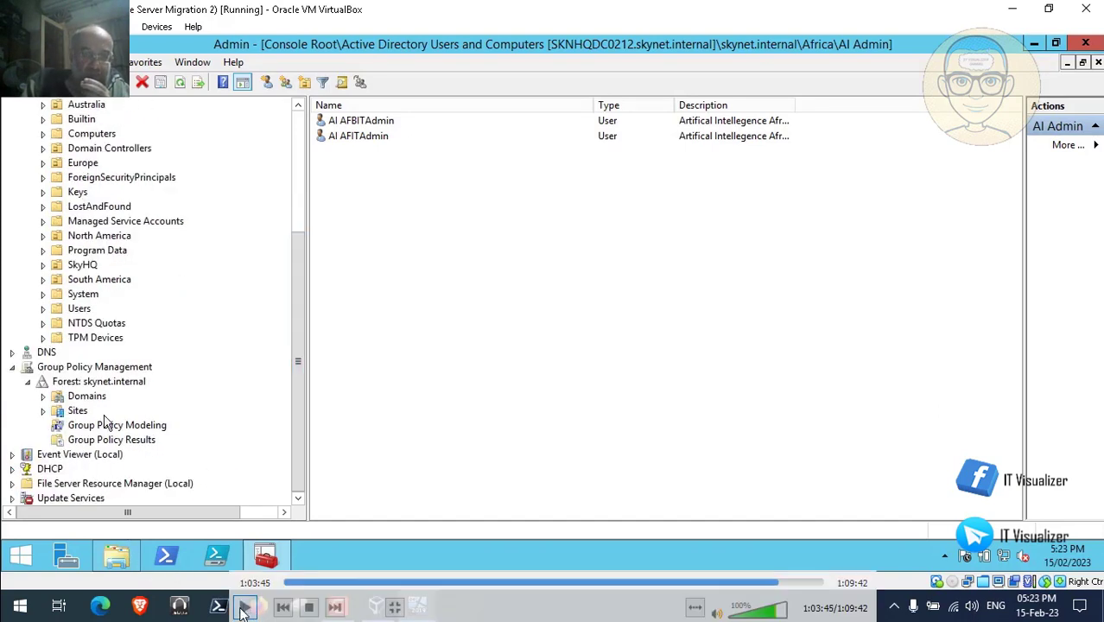
{"action": "key", "text": "Escape"}
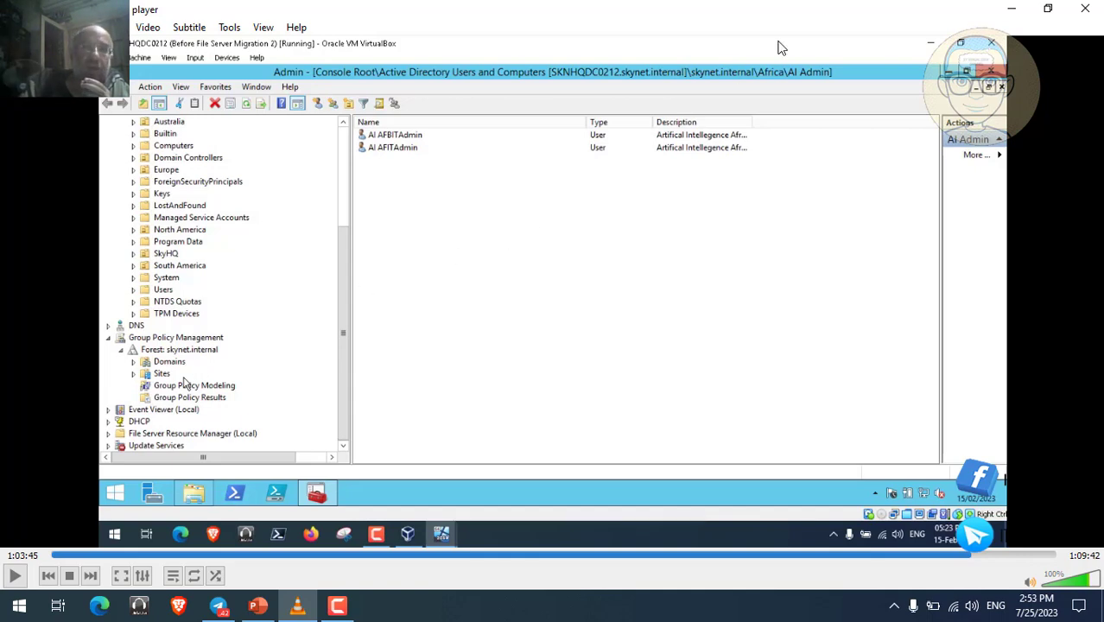
Minimize VLC, browse to D:\Training and select Mapped Drivers 2.jpg
{"action": "left_click", "coordinate": [1011, 9]}
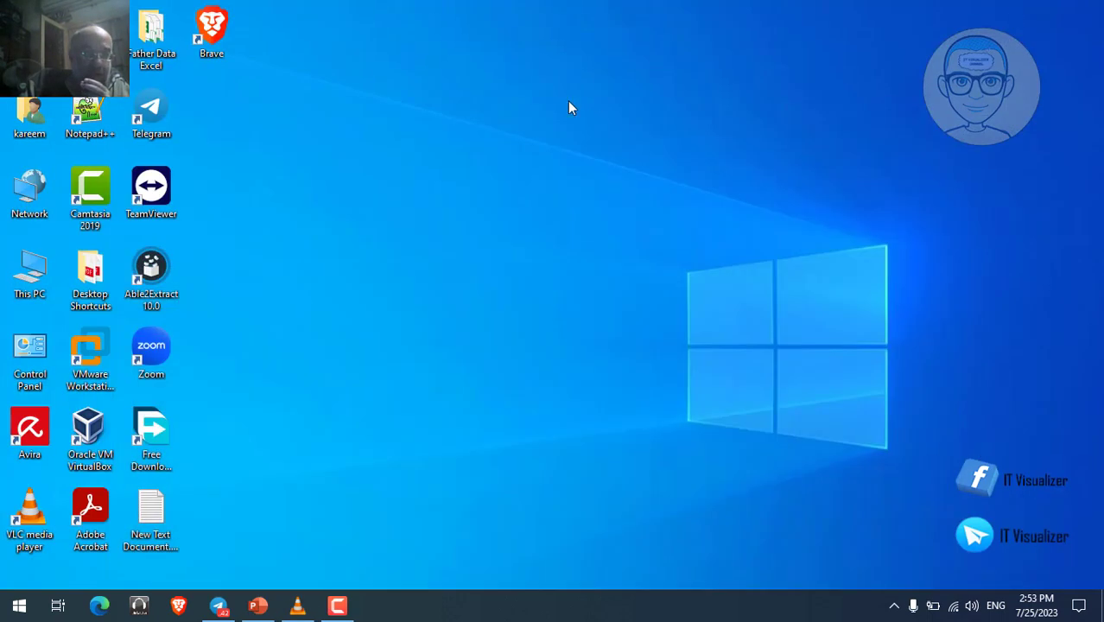
{"action": "double_click", "coordinate": [40, 265]}
{"action": "double_click", "coordinate": [611, 406]}
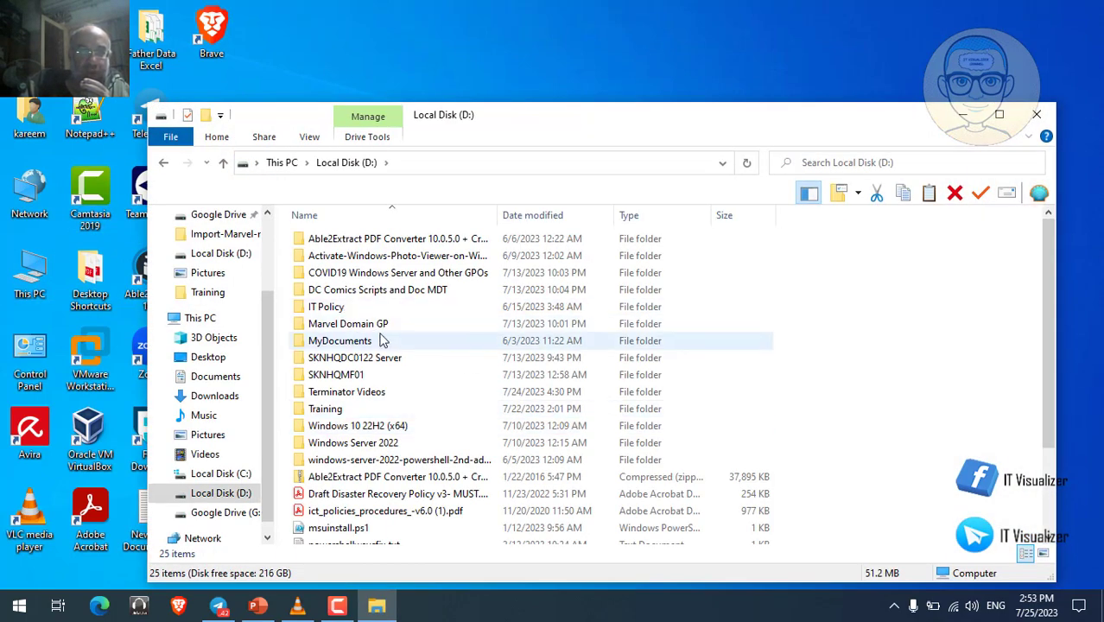
{"action": "left_click", "coordinate": [342, 411]}
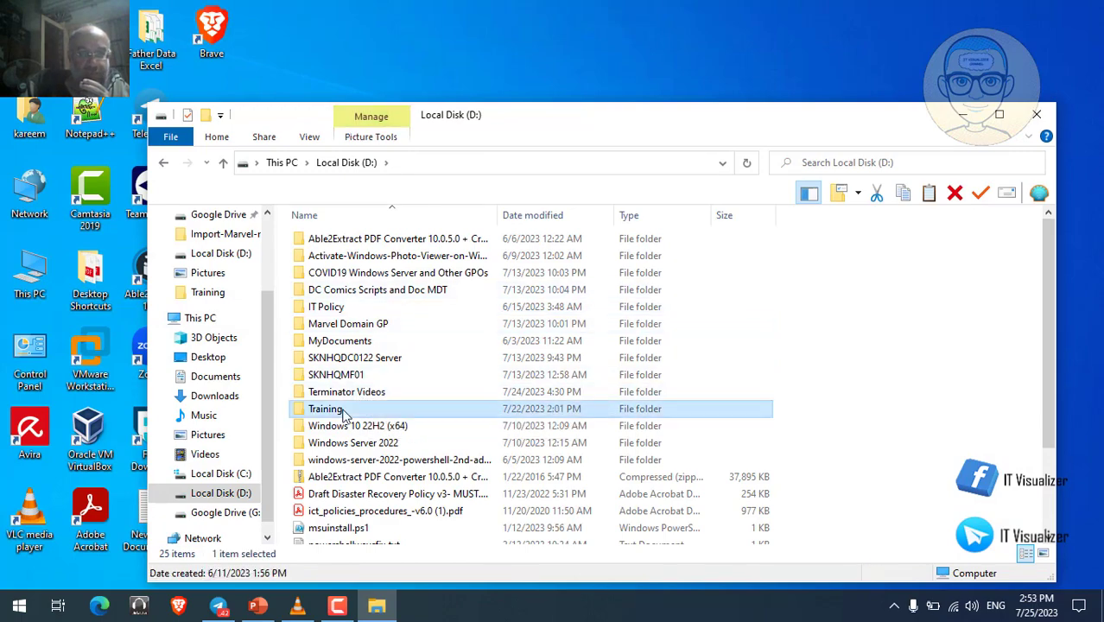
{"action": "double_click", "coordinate": [342, 411]}
{"action": "left_click", "coordinate": [688, 409]}
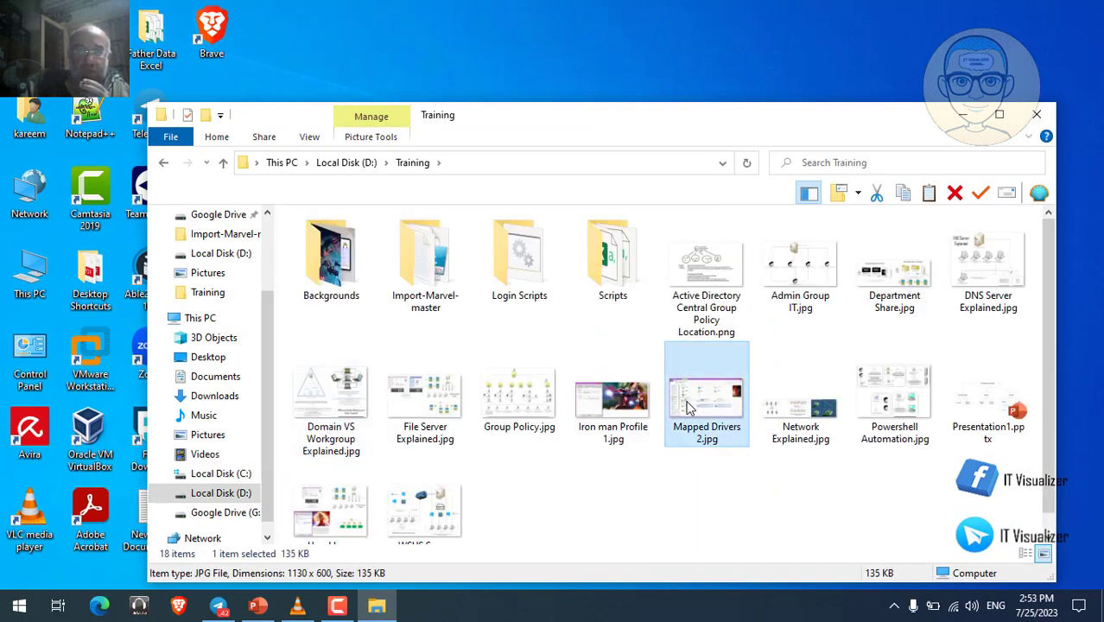
View Mapped Drivers 2.jpg, close it and the Training folder, and restore the recording full screen
{"action": "double_click", "coordinate": [688, 409]}
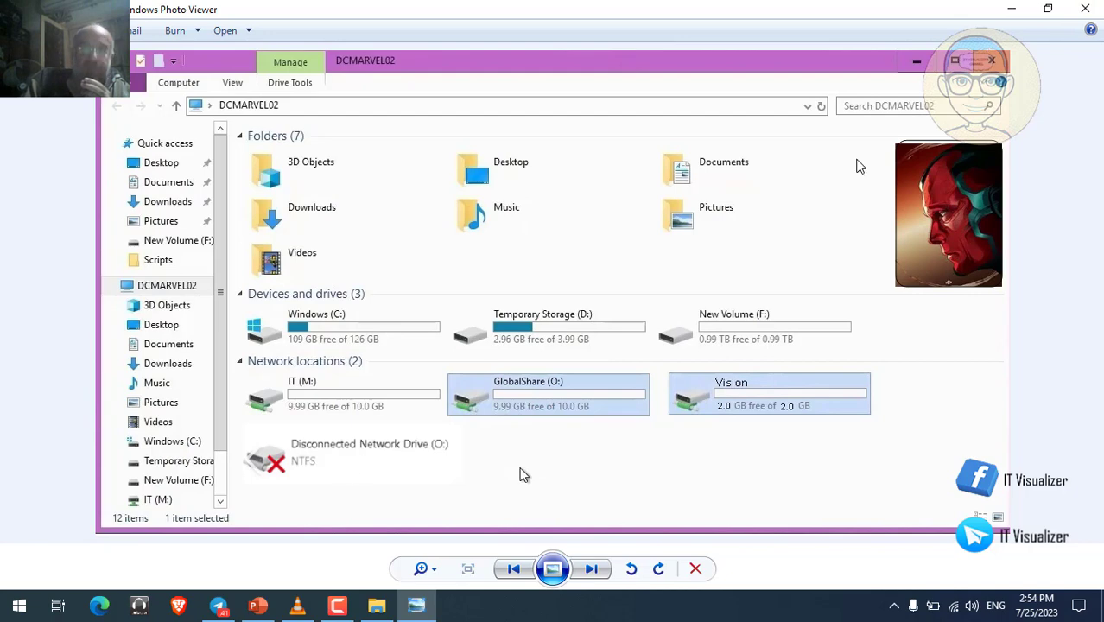
{"action": "left_click", "coordinate": [1084, 9]}
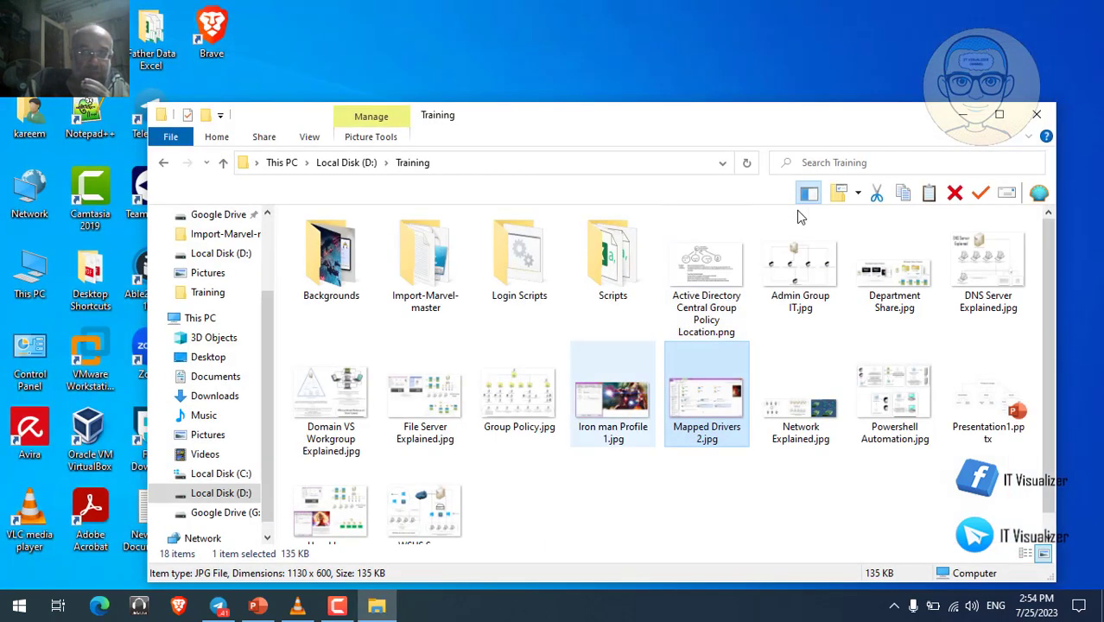
{"action": "left_click", "coordinate": [1039, 117]}
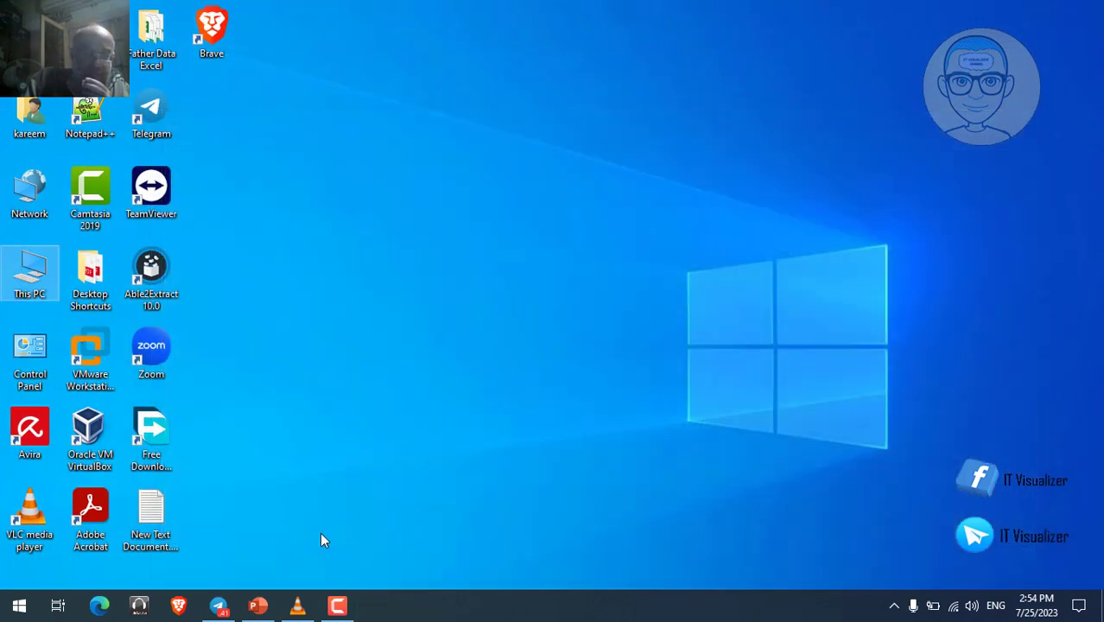
{"action": "left_click", "coordinate": [297, 605]}
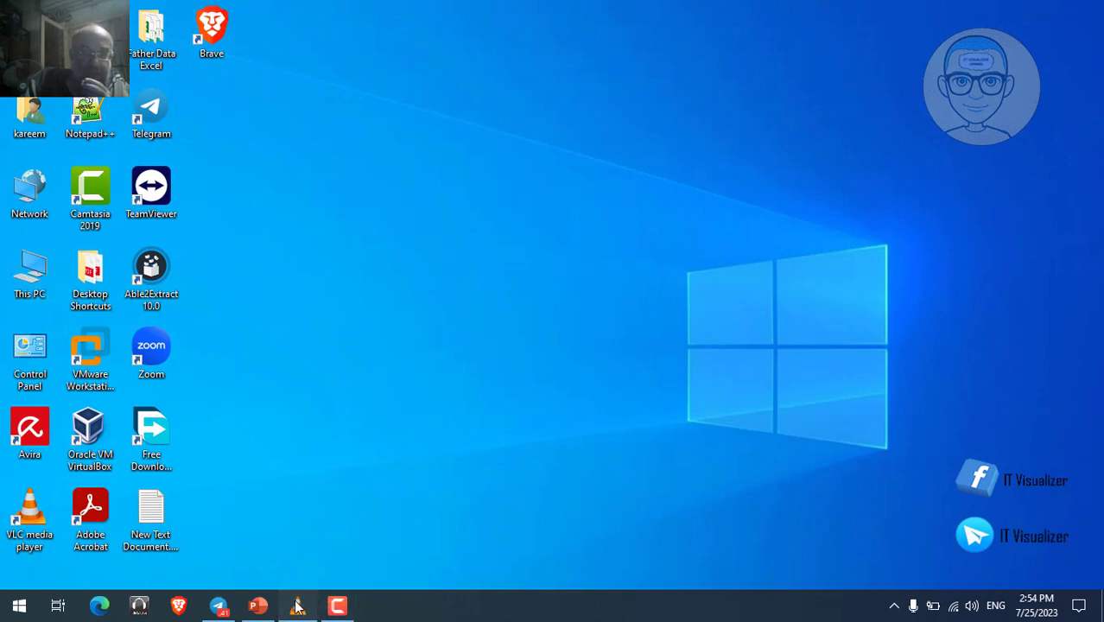
{"action": "double_click", "coordinate": [366, 372]}
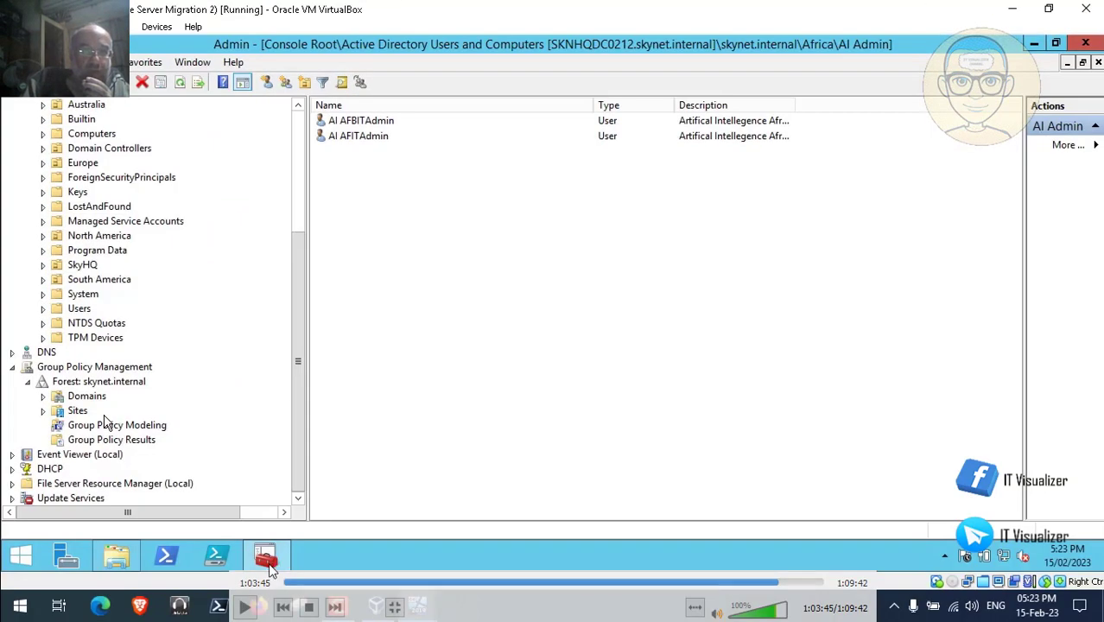
Resume the recording until skynet.internal shows Default Domain Policy, Mapping Policy and the regional OUs
{"action": "left_click", "coordinate": [246, 608]}
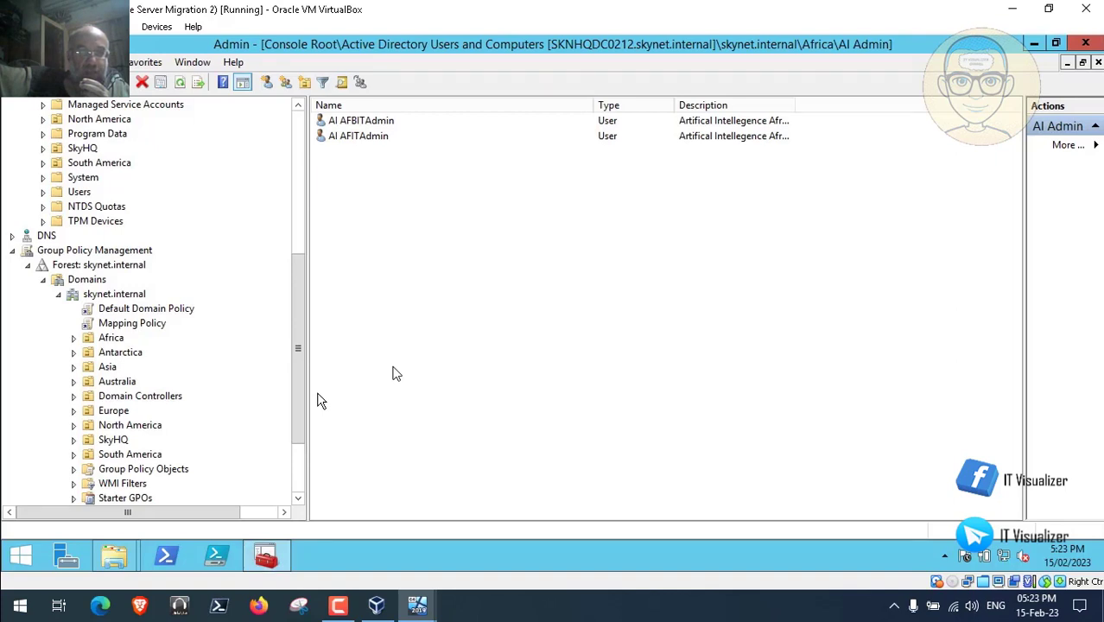
{"action": "mouse_move", "coordinate": [296, 425]}
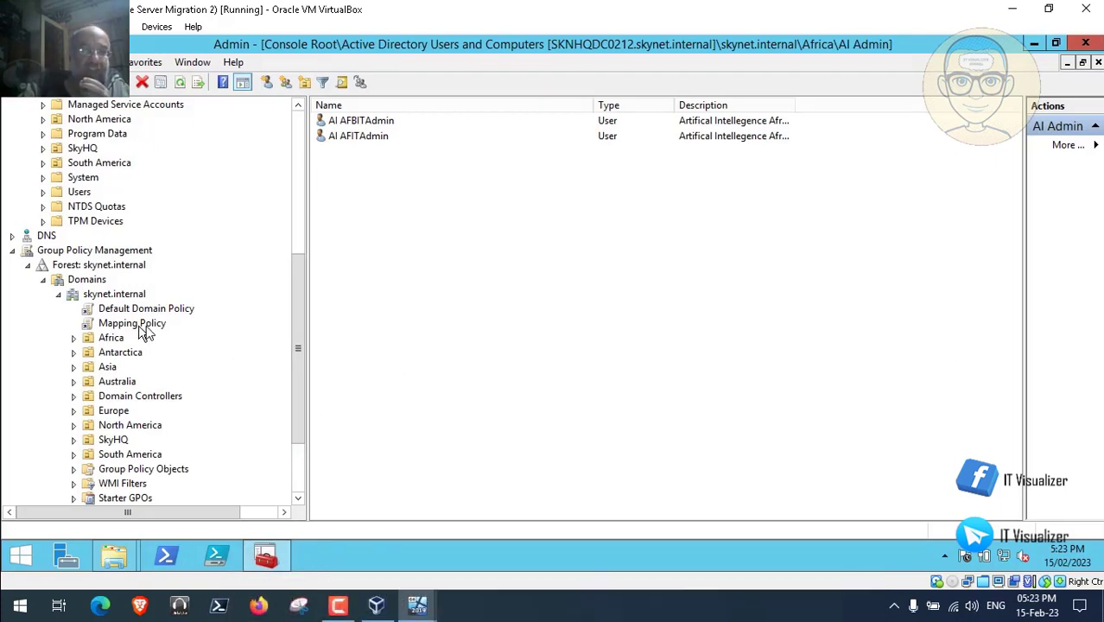
Skip ahead to the maximized Group Policy Management Editor and pause the recording
{"action": "mouse_move", "coordinate": [789, 587]}
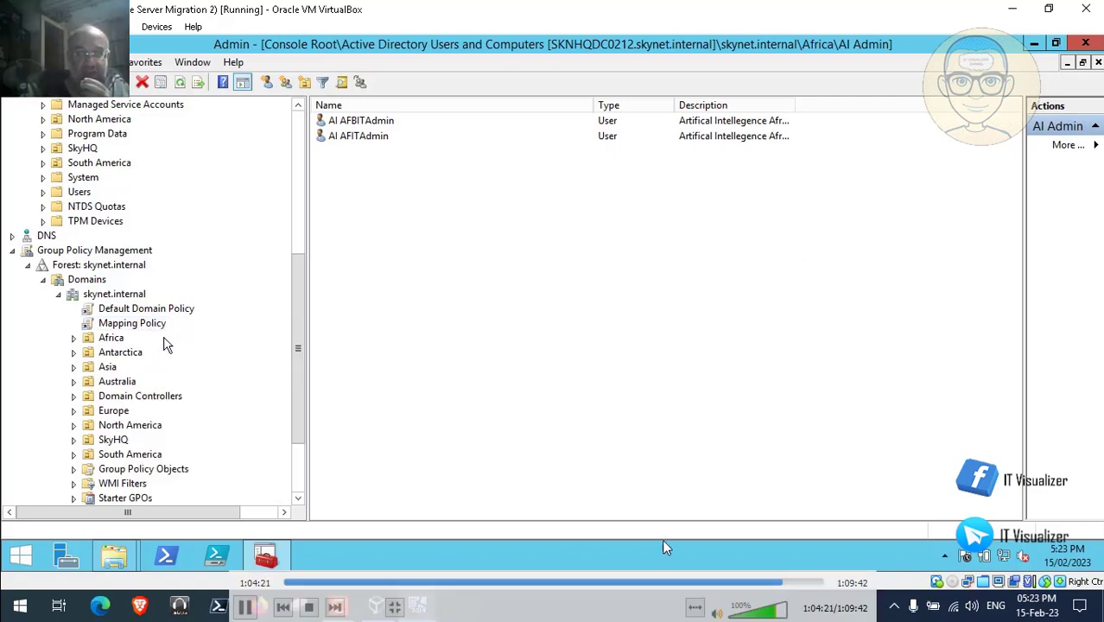
{"action": "left_click", "coordinate": [789, 587]}
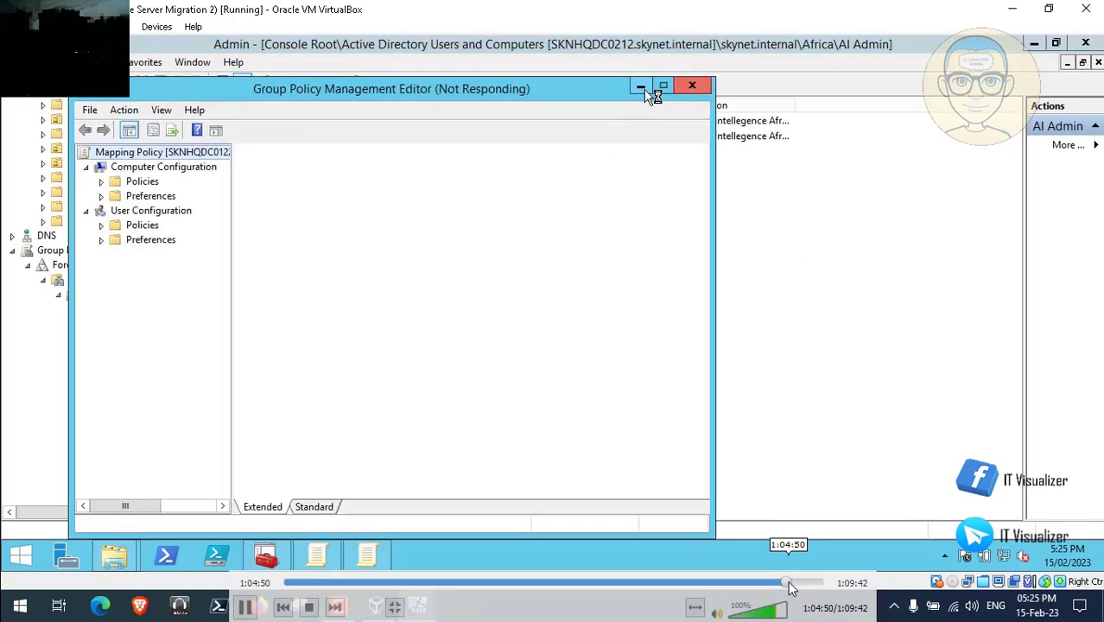
{"action": "left_click", "coordinate": [794, 587]}
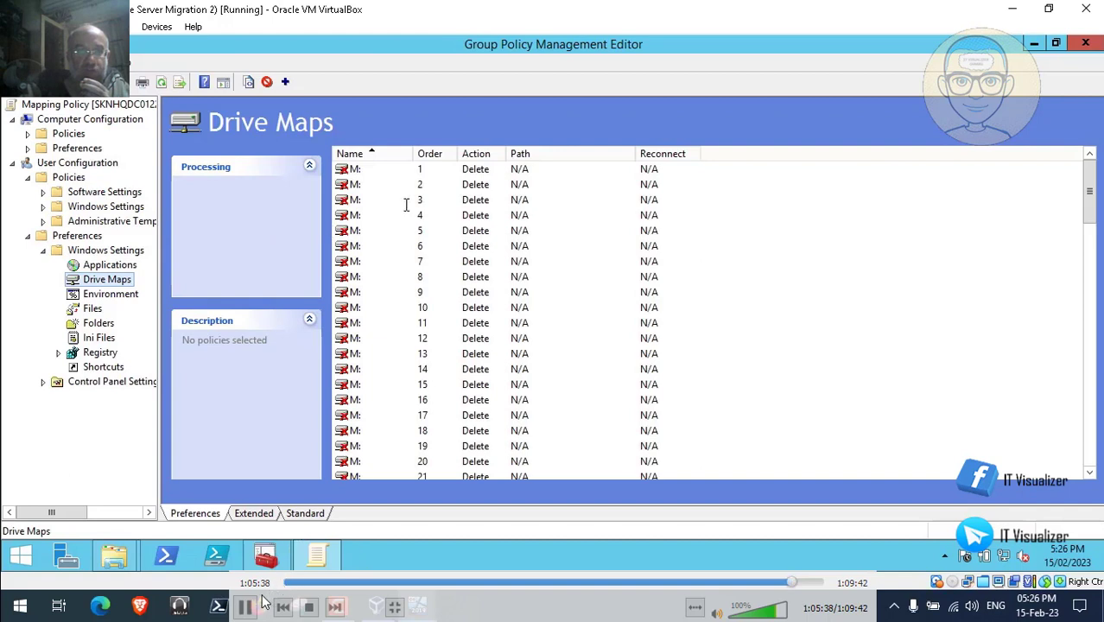
{"action": "left_click", "coordinate": [247, 605]}
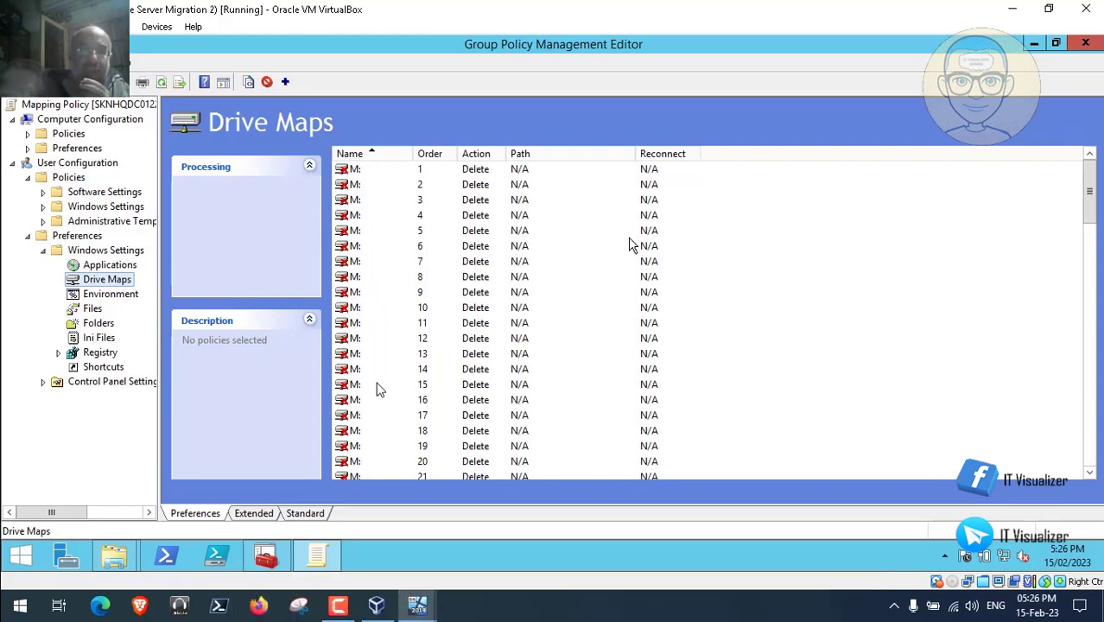
Seek to the later Drive Maps entries and resume until the M: Delete entry's properties open
{"action": "mouse_move", "coordinate": [217, 506]}
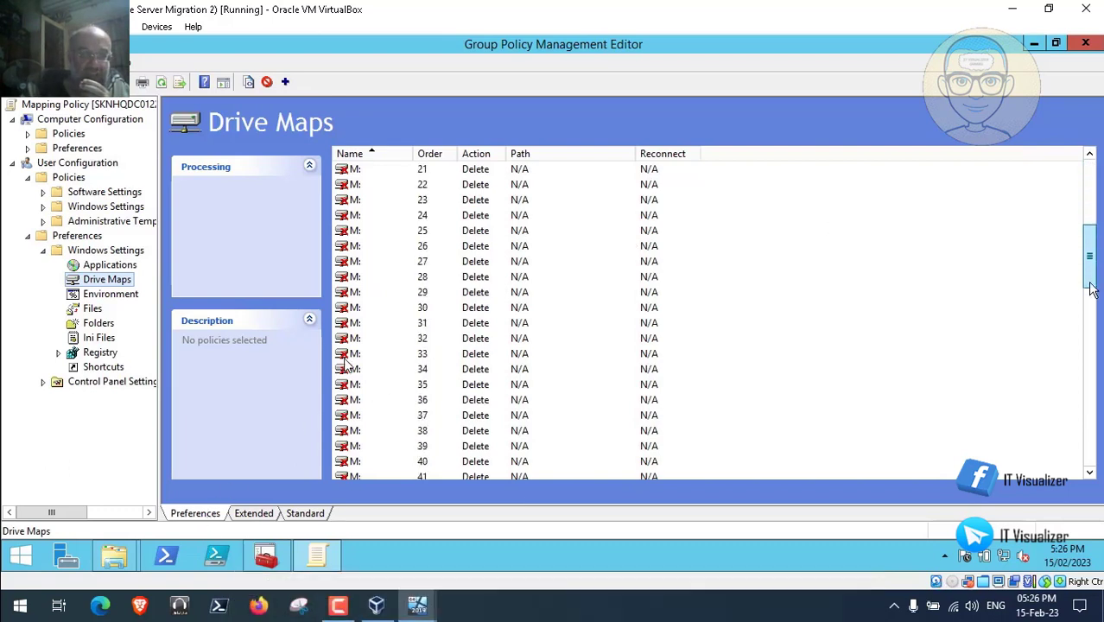
{"action": "mouse_move", "coordinate": [52, 323]}
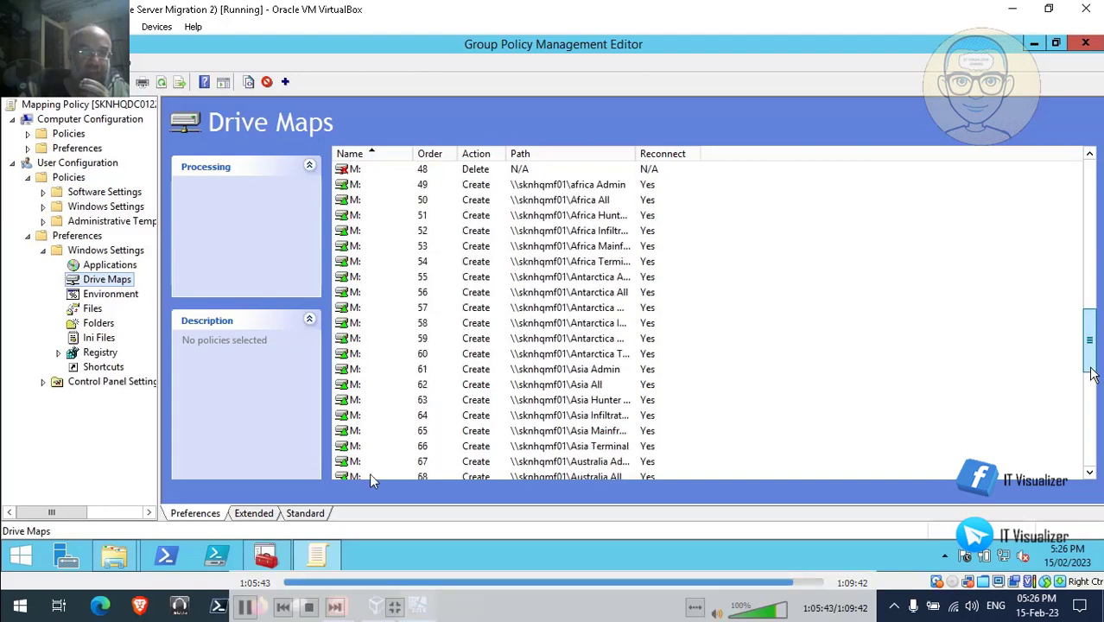
{"action": "left_click", "coordinate": [361, 335]}
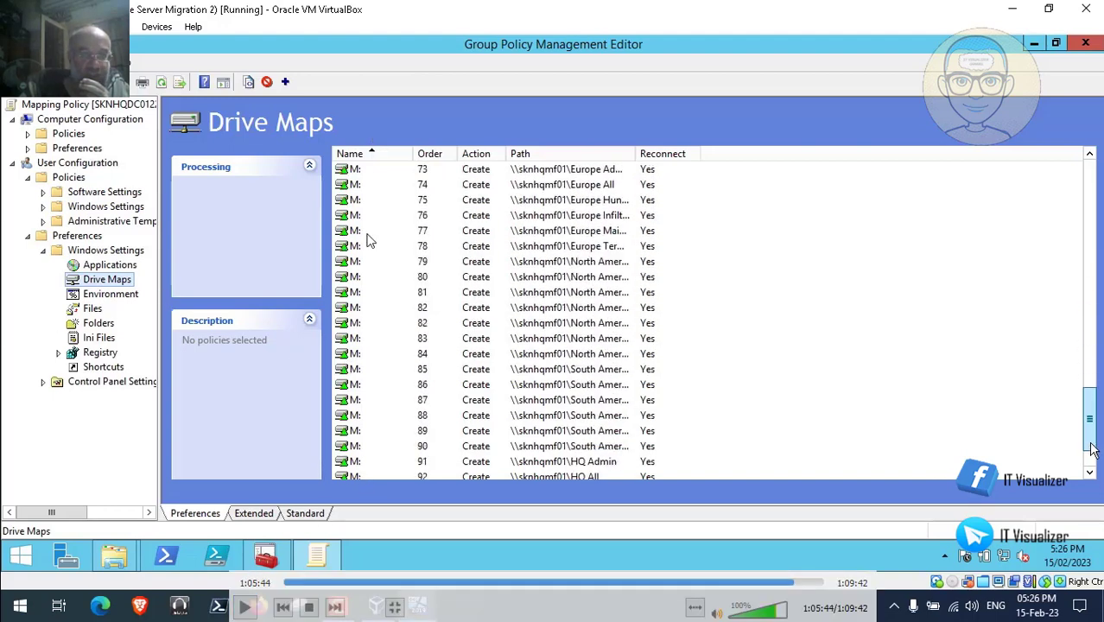
{"action": "mouse_move", "coordinate": [503, 238]}
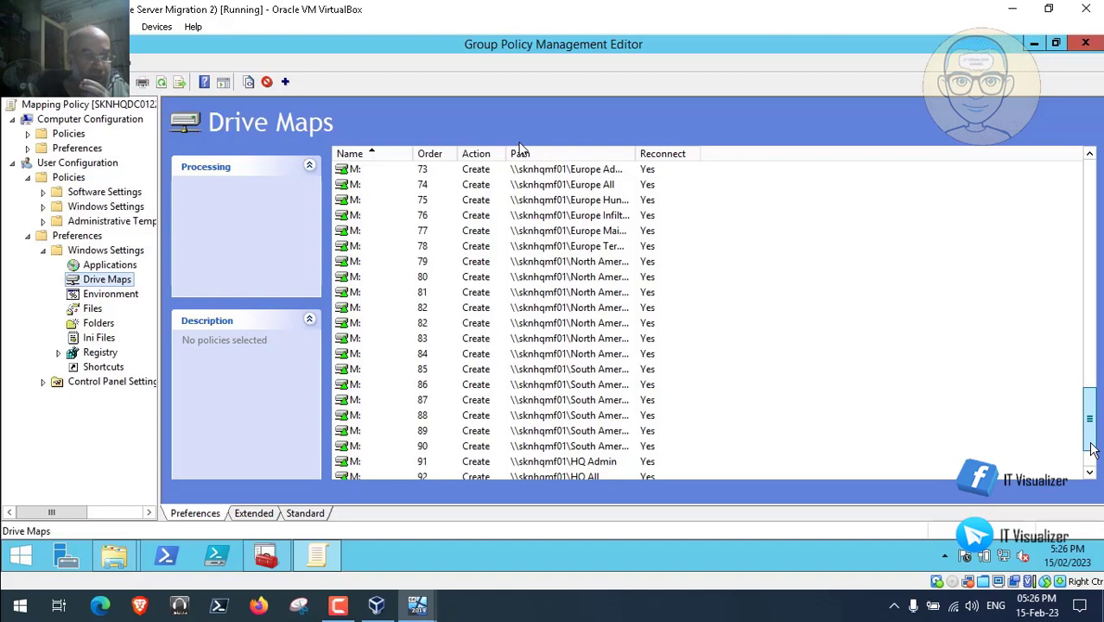
{"action": "left_click", "coordinate": [244, 606]}
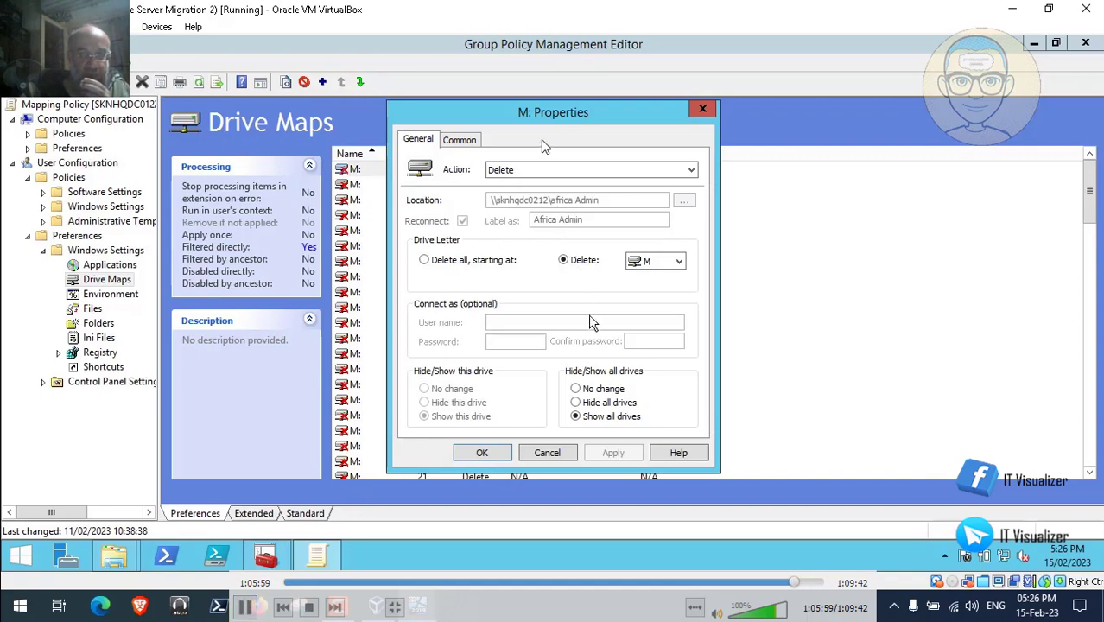
{"action": "left_click", "coordinate": [467, 144]}
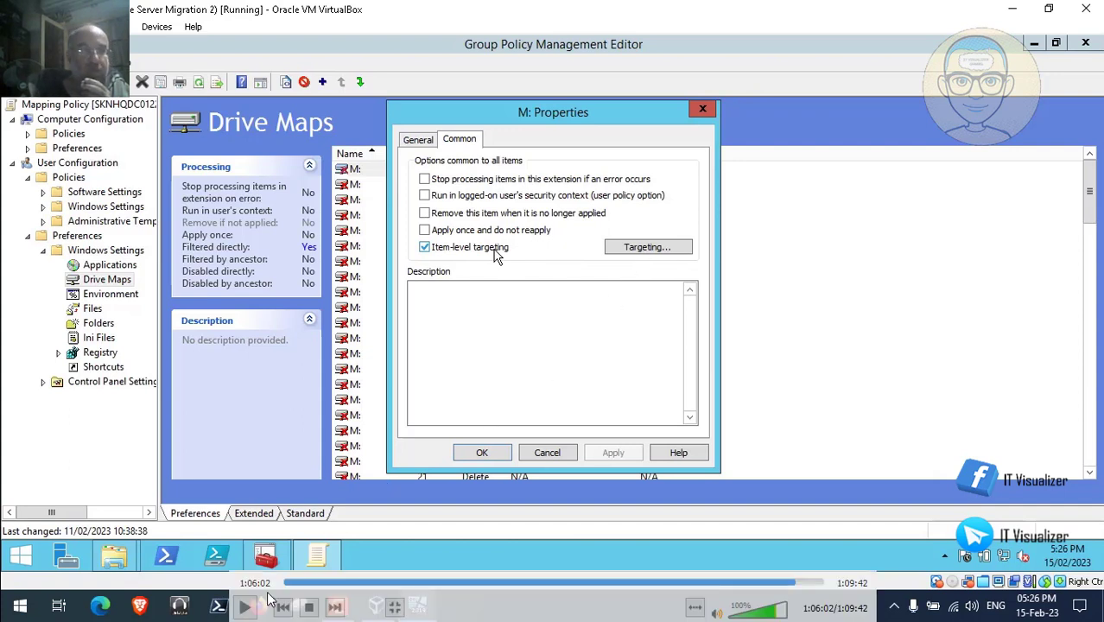
{"action": "left_click", "coordinate": [547, 453]}
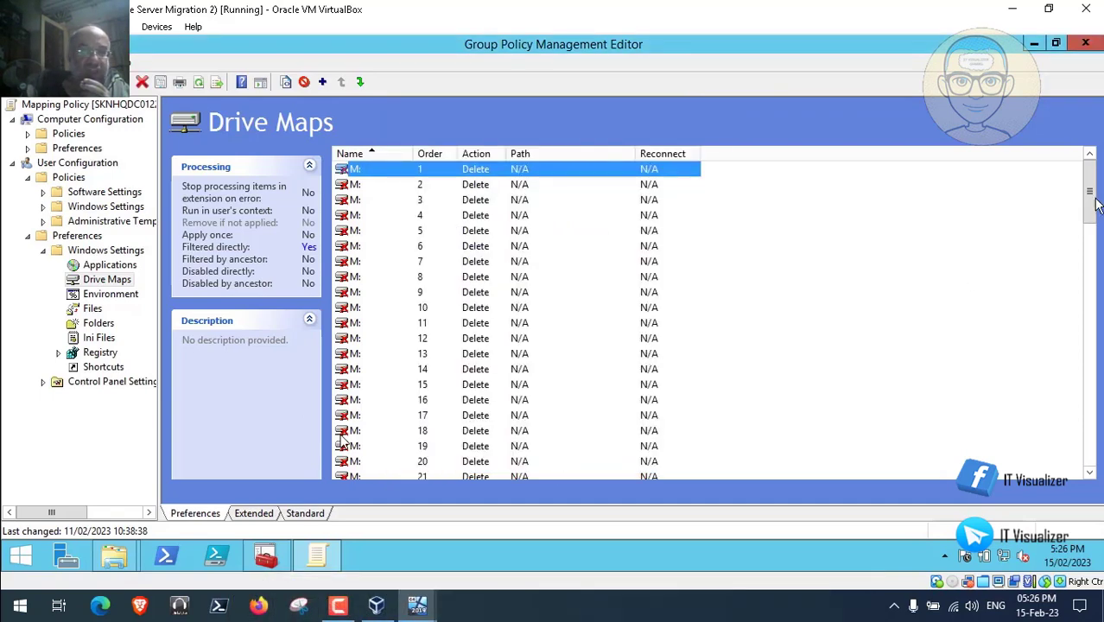
{"action": "left_click_drag", "start_coordinate": [1094, 200], "coordinate": [1095, 327]}
{"action": "double_click", "coordinate": [611, 368]}
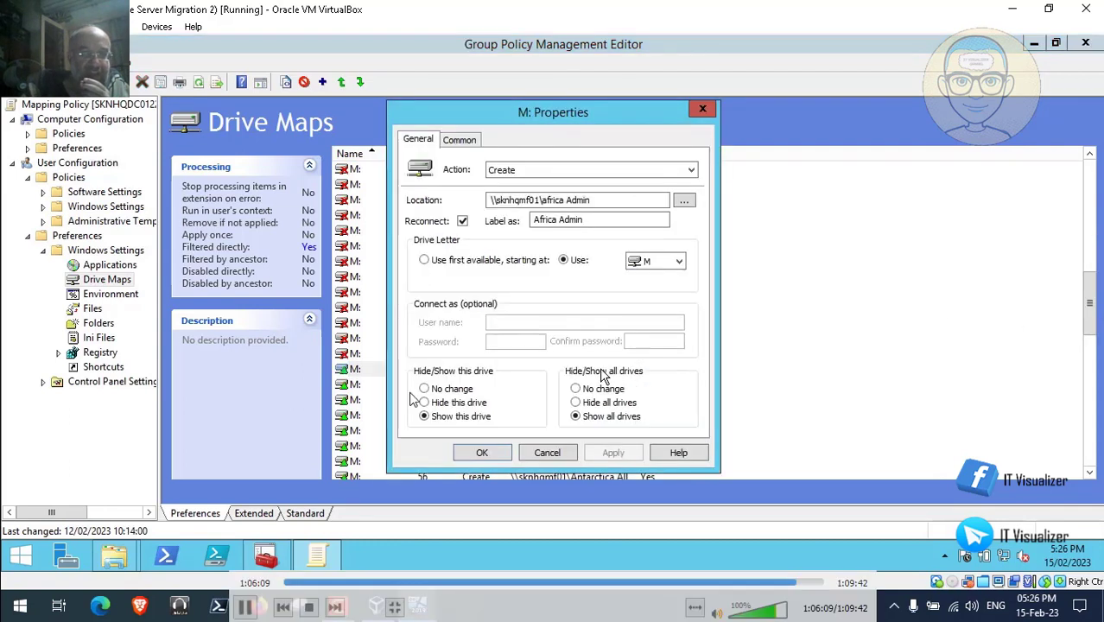
{"action": "left_click", "coordinate": [245, 607]}
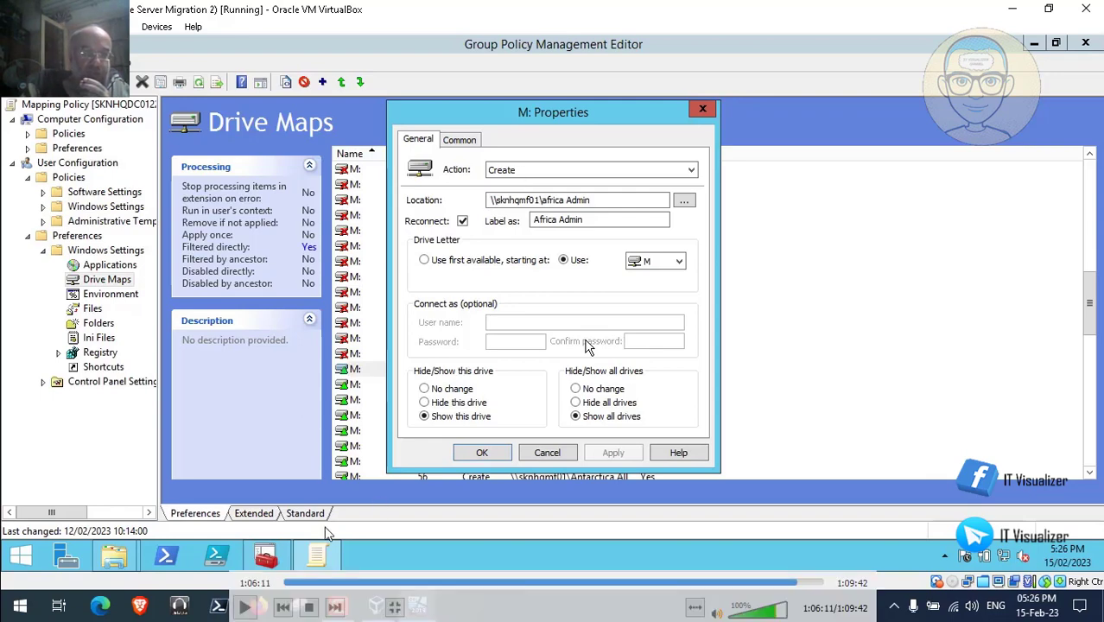
{"action": "left_click", "coordinate": [460, 140]}
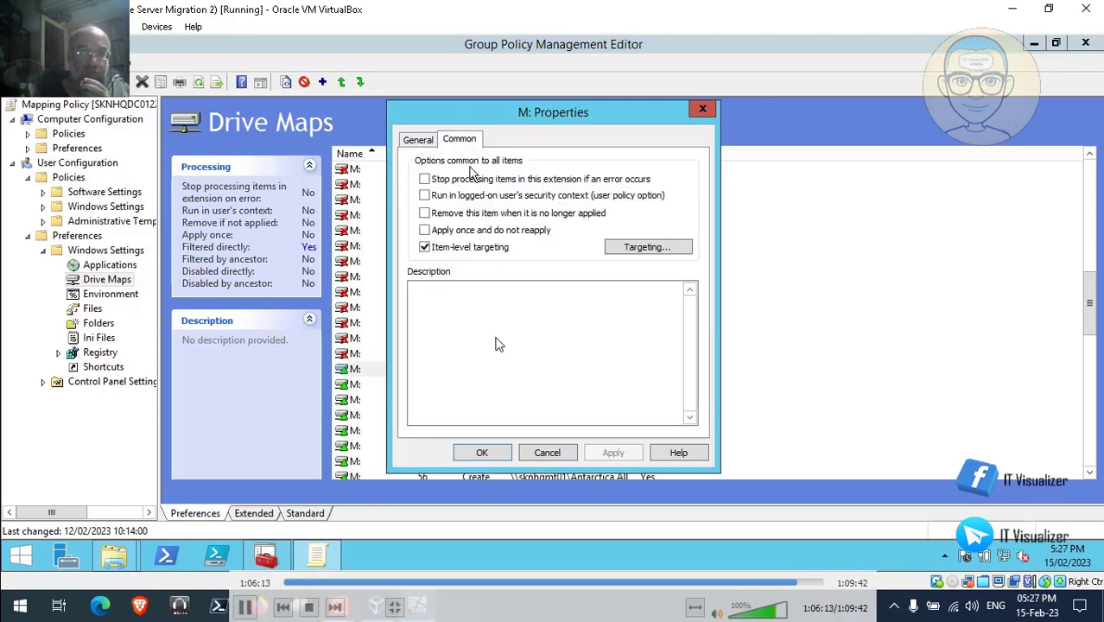
{"action": "left_click", "coordinate": [547, 452]}
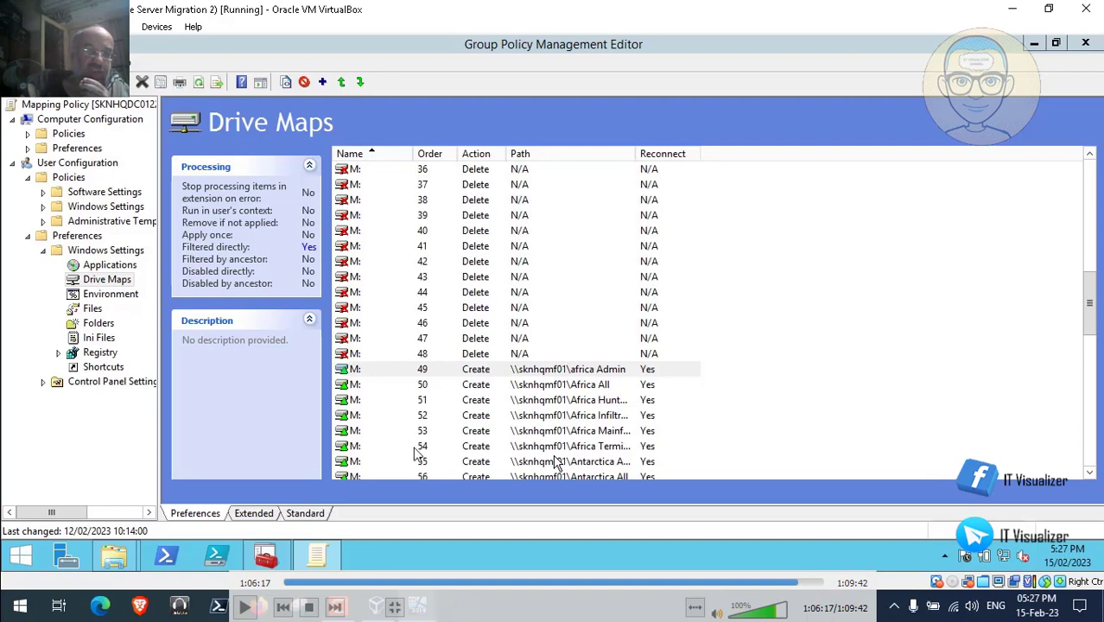
Resume past the 137-item deletion on Data (D:) and select HQ Admin (M:) under This PC
{"action": "key", "text": "space"}
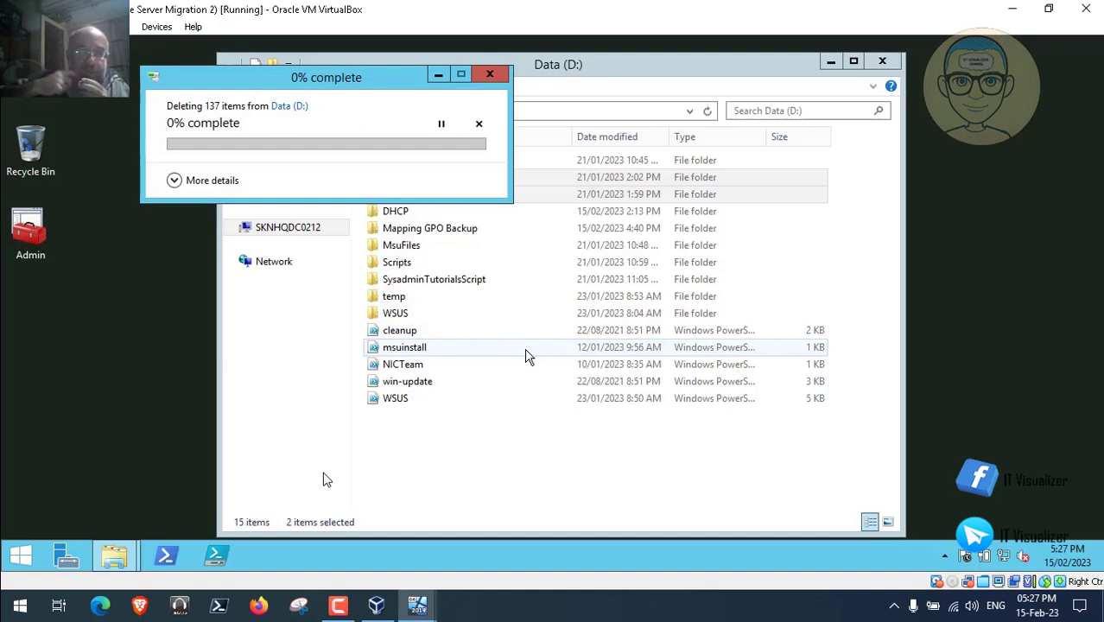
{"action": "left_click", "coordinate": [298, 229]}
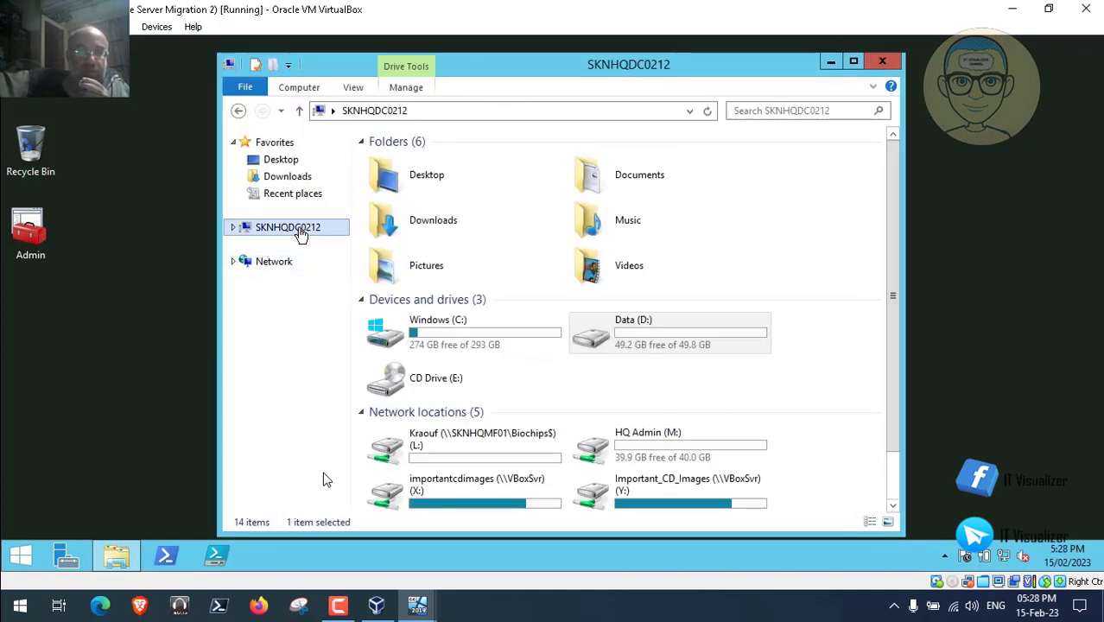
{"action": "left_click", "coordinate": [566, 464]}
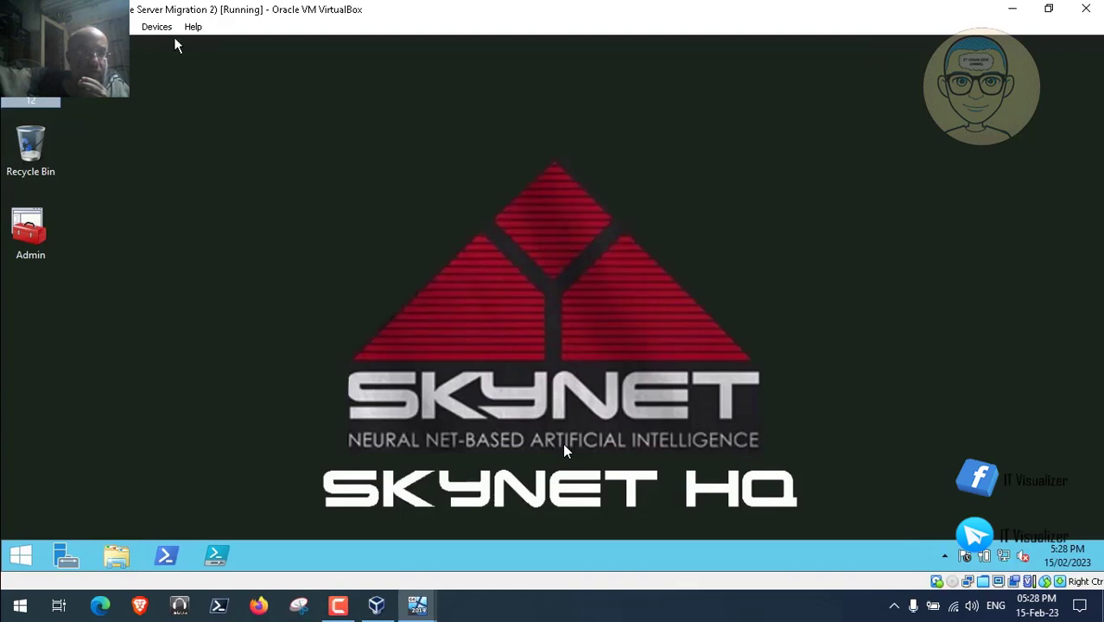
Take a snapshot of the SKYNET HQ server named 'Before WSUS Migration 2'
{"action": "left_click", "coordinate": [49, 27]}
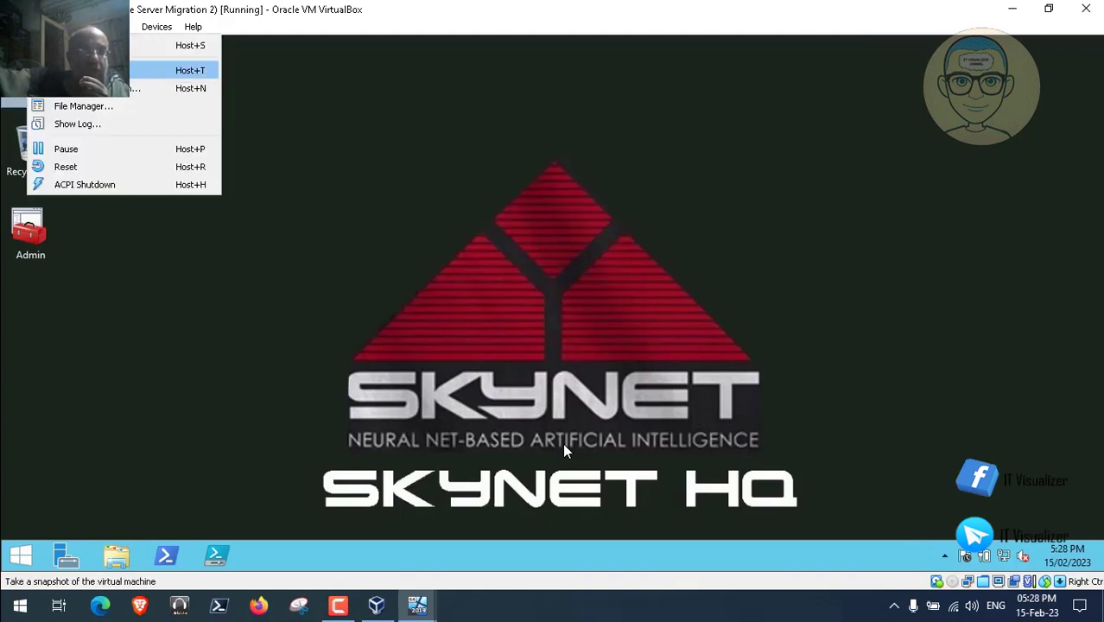
{"action": "left_click", "coordinate": [95, 57]}
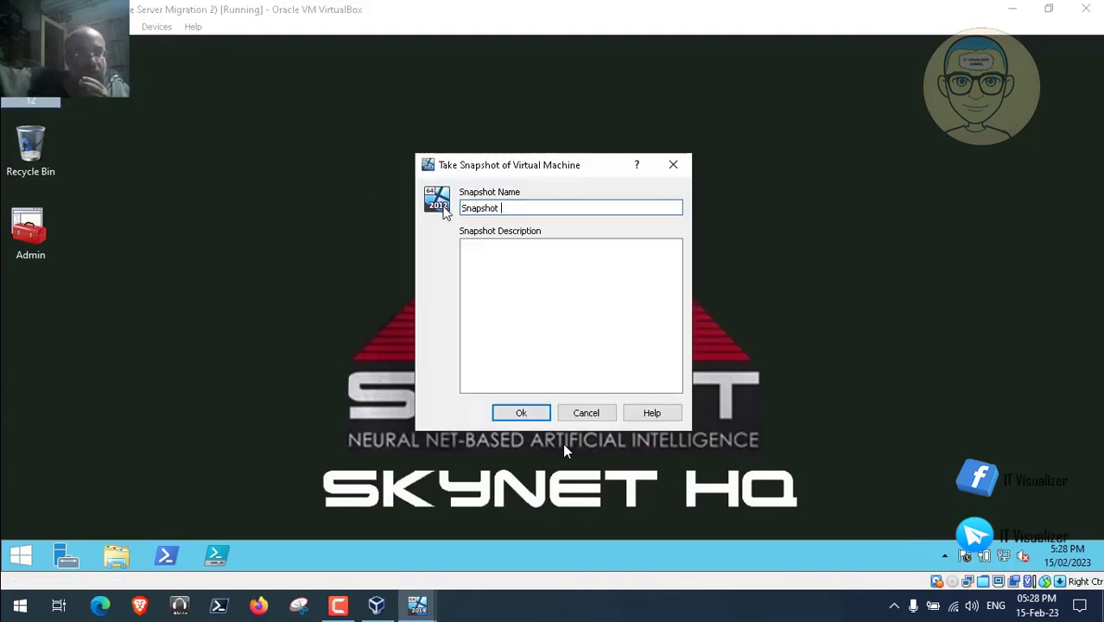
{"action": "key", "text": "BackSpace"}
{"action": "key", "text": "BackSpace"}
{"action": "key", "text": "BackSpace"}
{"action": "key", "text": "BackSpace"}
{"action": "key", "text": "BackSpace"}
{"action": "key", "text": "BackSpace"}
{"action": "key", "text": "BackSpace"}
{"action": "key", "text": "BackSpace"}
{"action": "type", "text": "Be"}
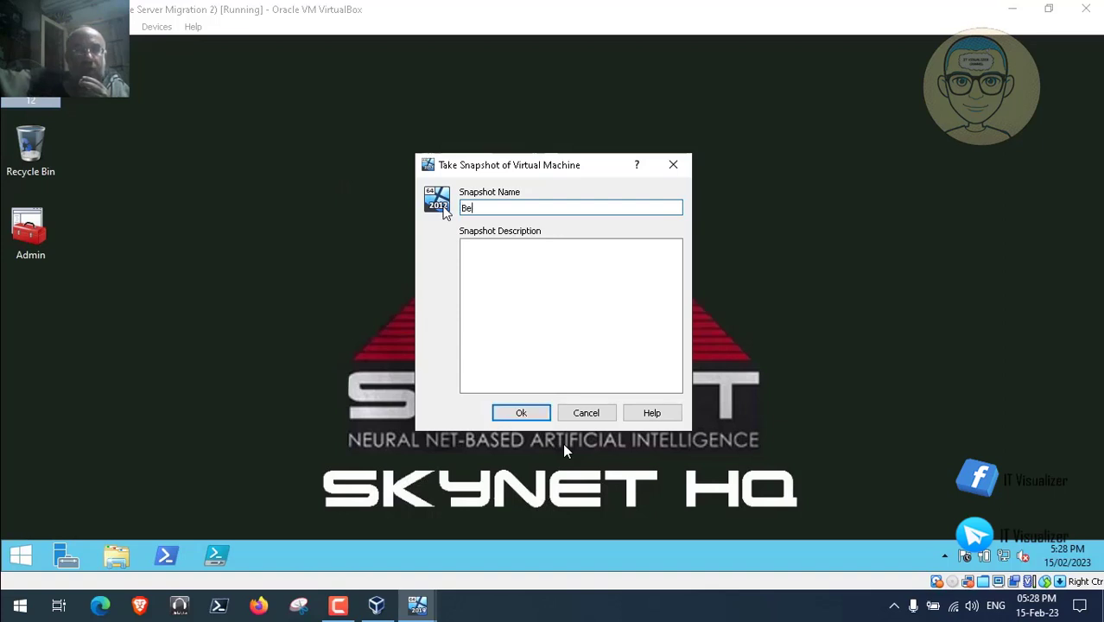
{"action": "type", "text": "fore W"}
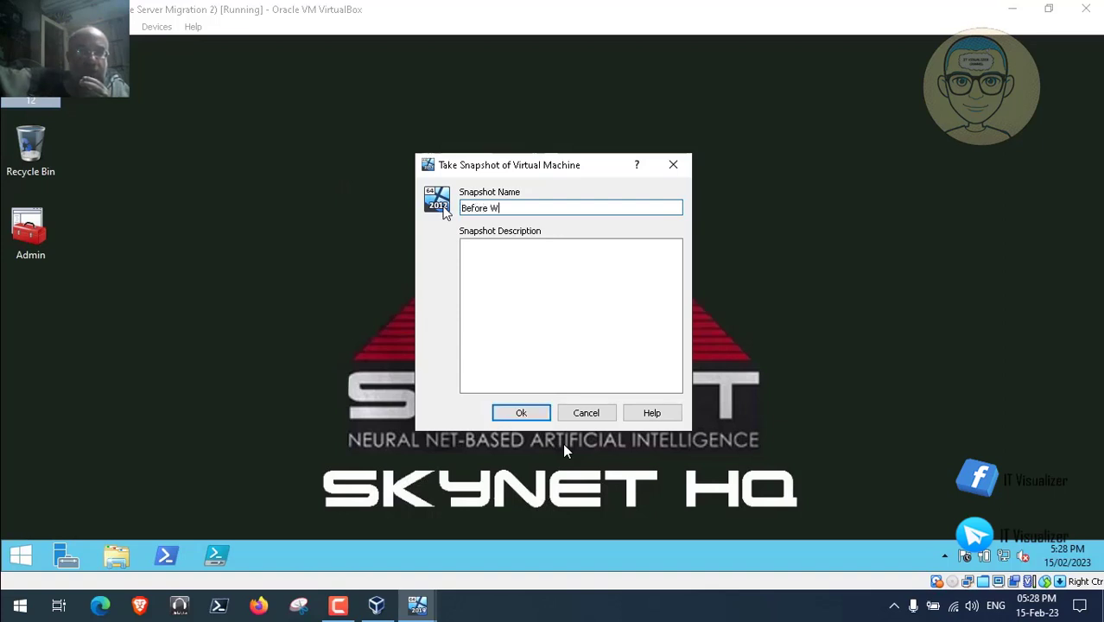
{"action": "type", "text": "SUS Mi"}
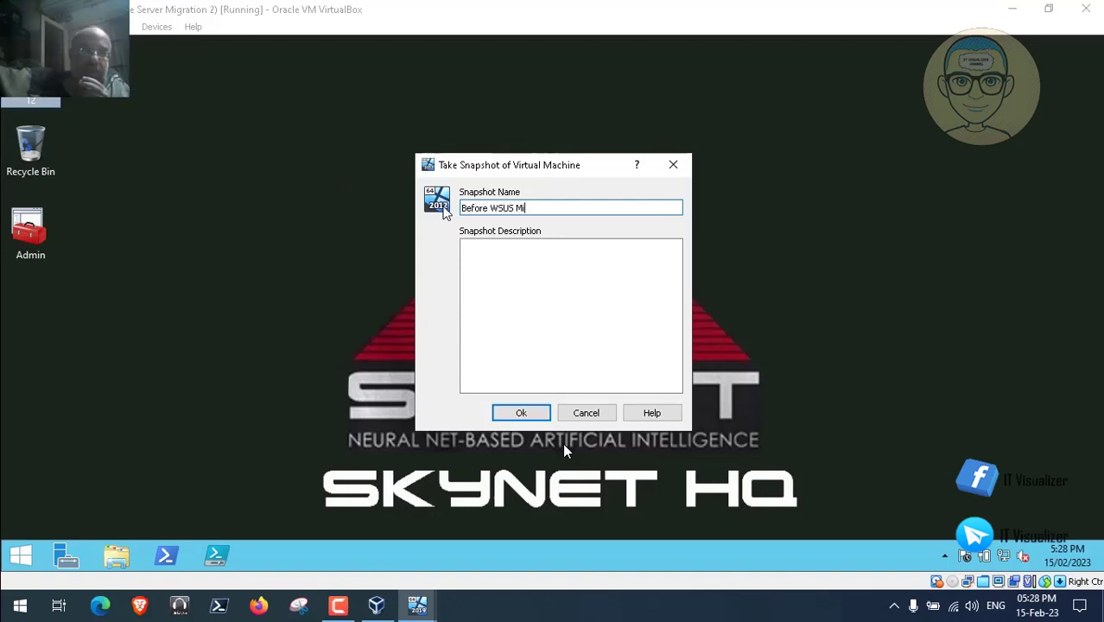
{"action": "type", "text": "gration 2"}
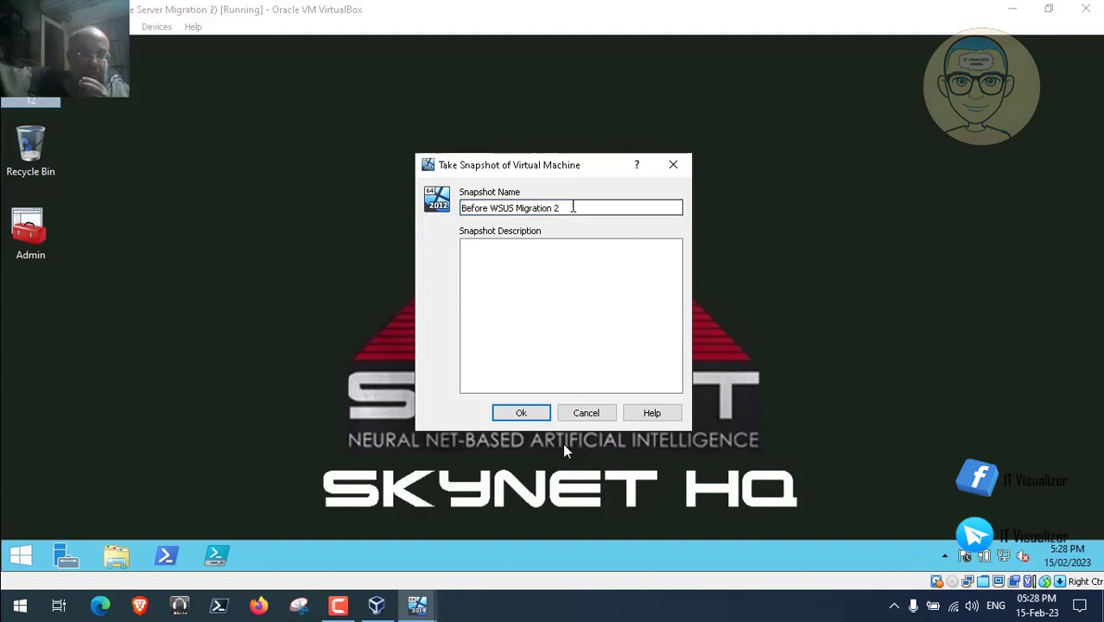
{"action": "left_click_drag", "start_coordinate": [583, 205], "coordinate": [451, 207]}
{"action": "key", "text": "ctrl+c"}
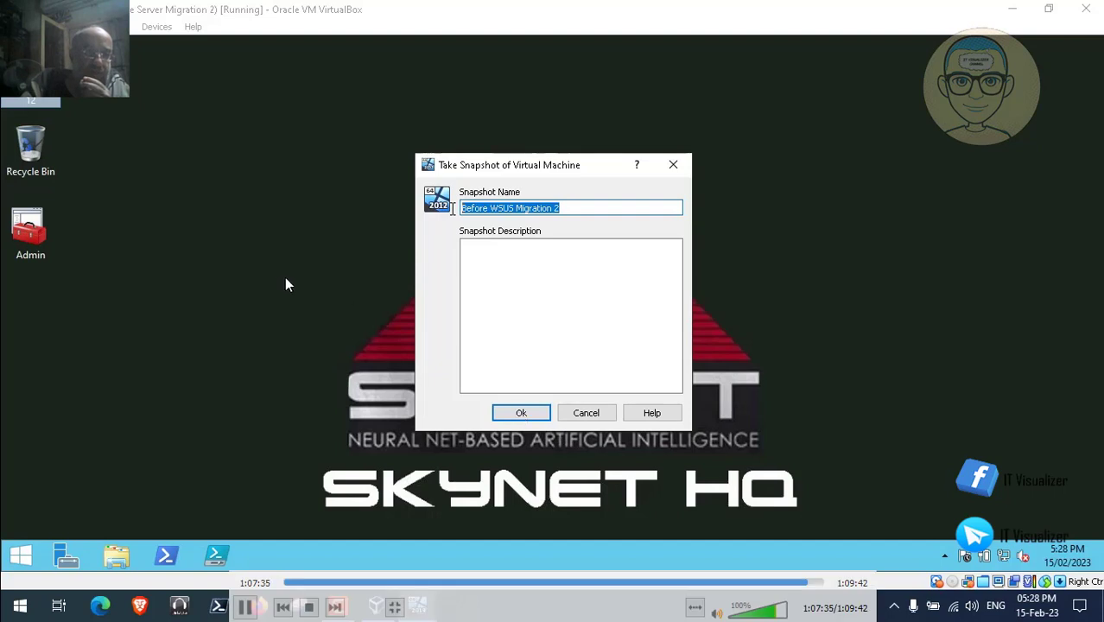
{"action": "left_click", "coordinate": [521, 414]}
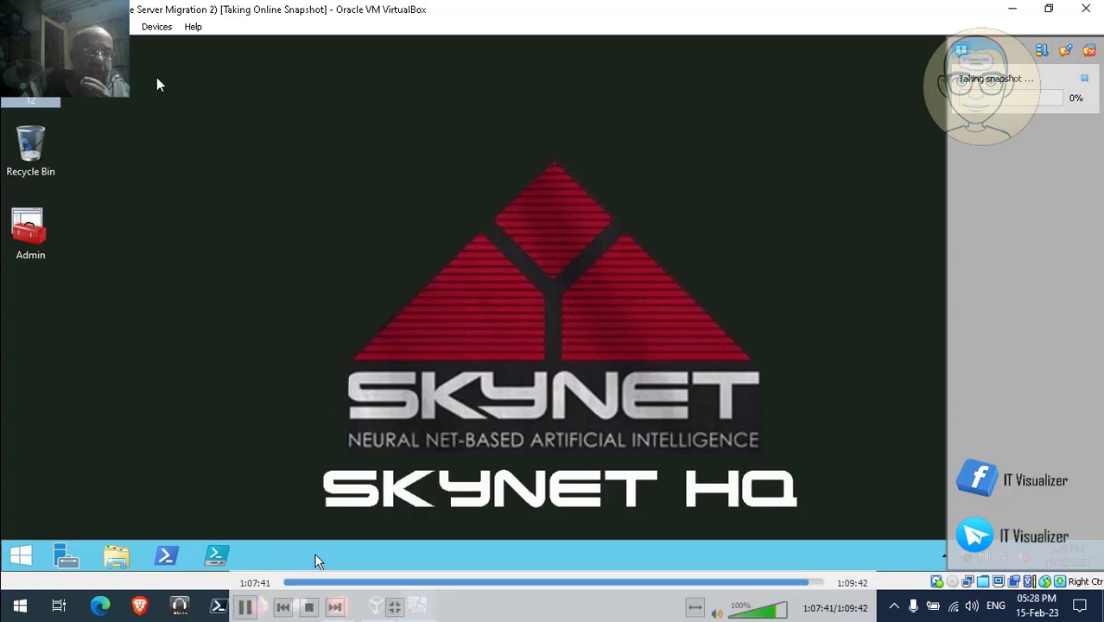
{"action": "left_click", "coordinate": [337, 605]}
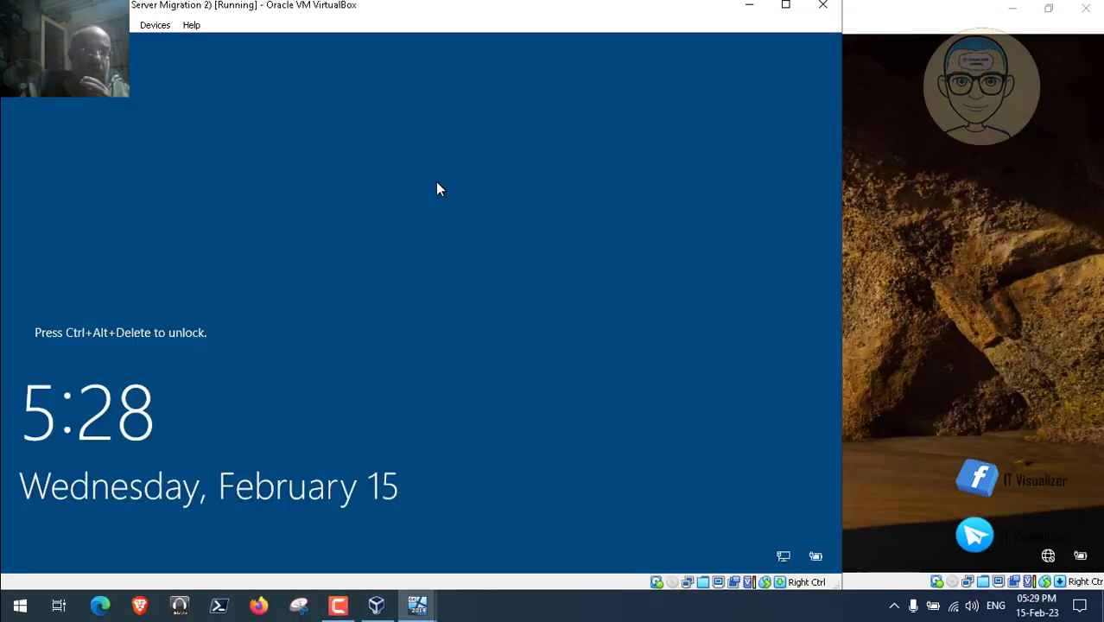
Snapshot SKNHQMF01 as 'Before WSUS Migration 2' using the pasted name and let it finish
{"action": "left_click", "coordinate": [43, 25]}
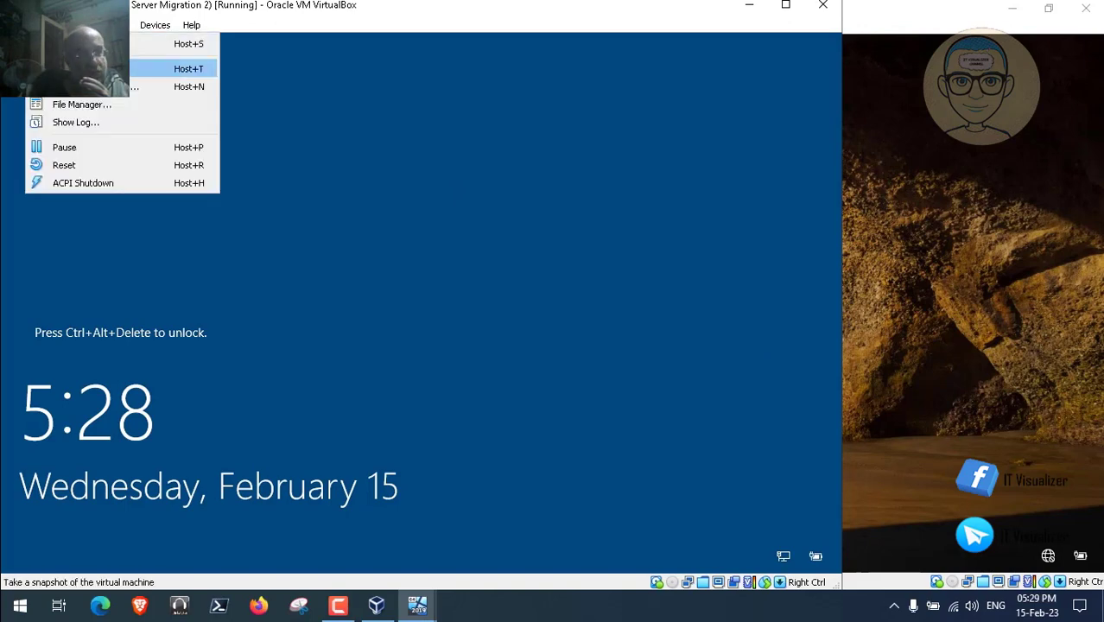
{"action": "left_click", "coordinate": [169, 68]}
{"action": "key", "text": "BackSpace"}
{"action": "key", "text": "BackSpace"}
{"action": "key", "text": "BackSpace"}
{"action": "key", "text": "BackSpace"}
{"action": "key", "text": "BackSpace"}
{"action": "key", "text": "BackSpace"}
{"action": "key", "text": "BackSpace"}
{"action": "key", "text": "BackSpace"}
{"action": "key", "text": "BackSpace"}
{"action": "key", "text": "BackSpace"}
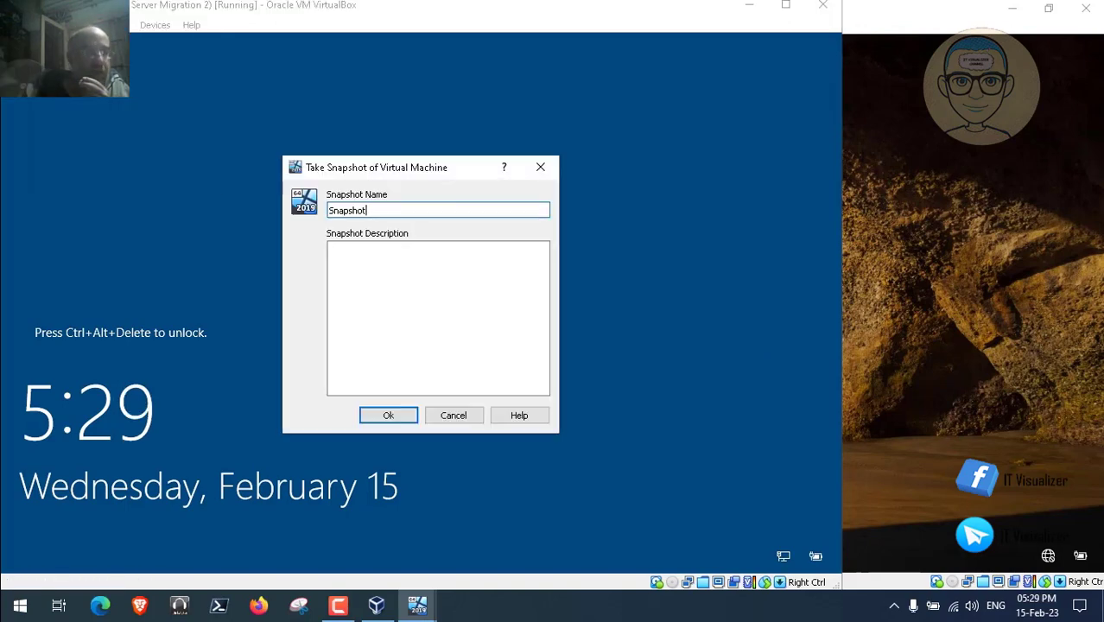
{"action": "key", "text": "ctrl+v"}
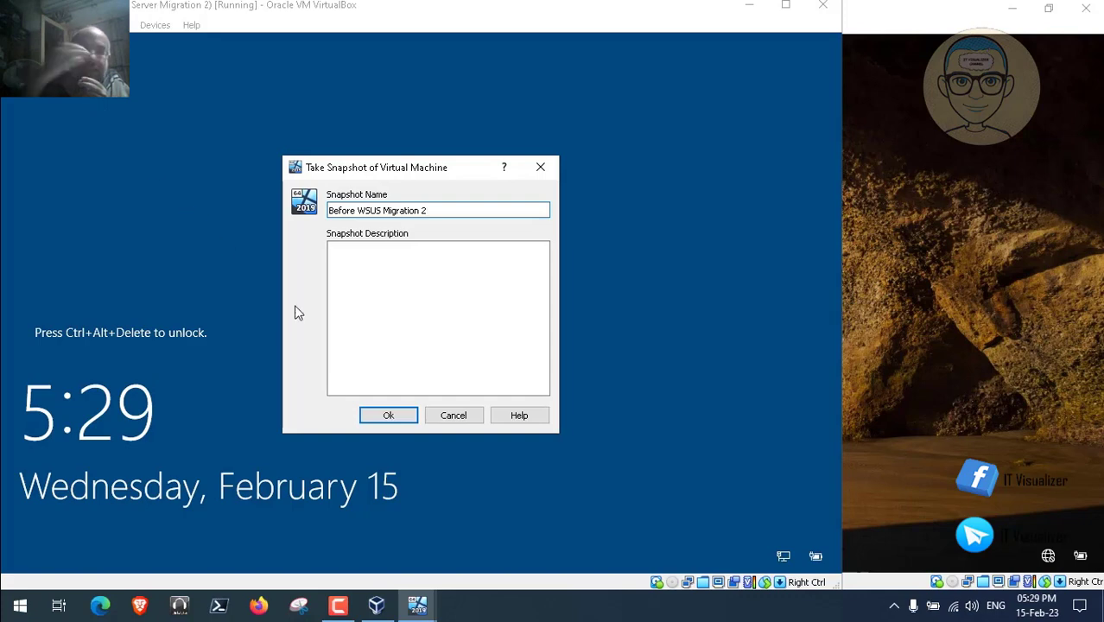
{"action": "left_click", "coordinate": [388, 415]}
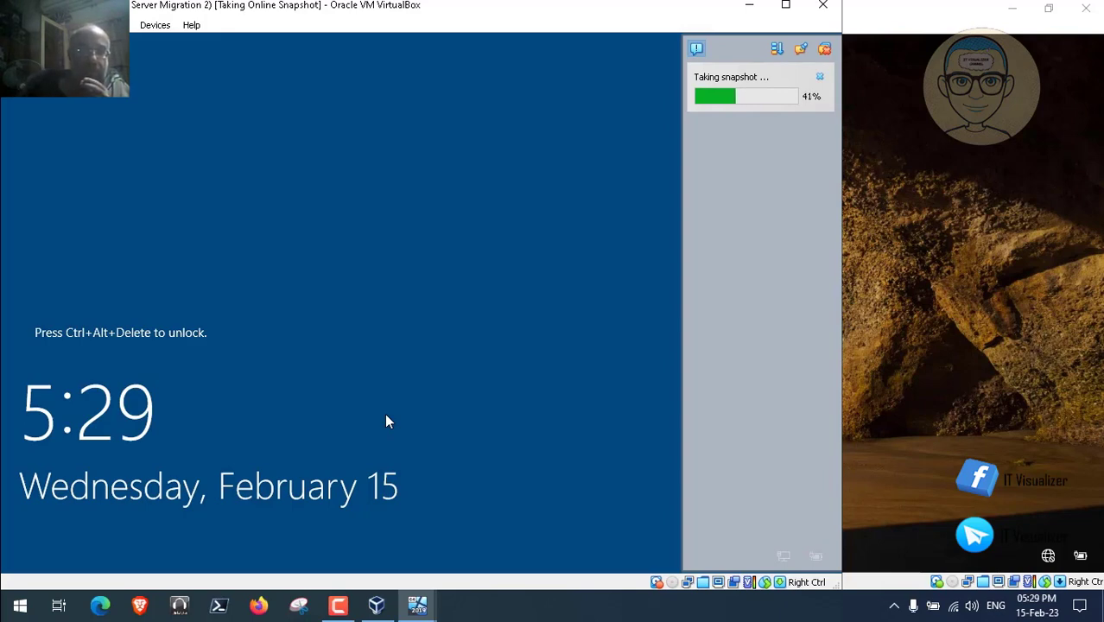
{"action": "left_click", "coordinate": [338, 606]}
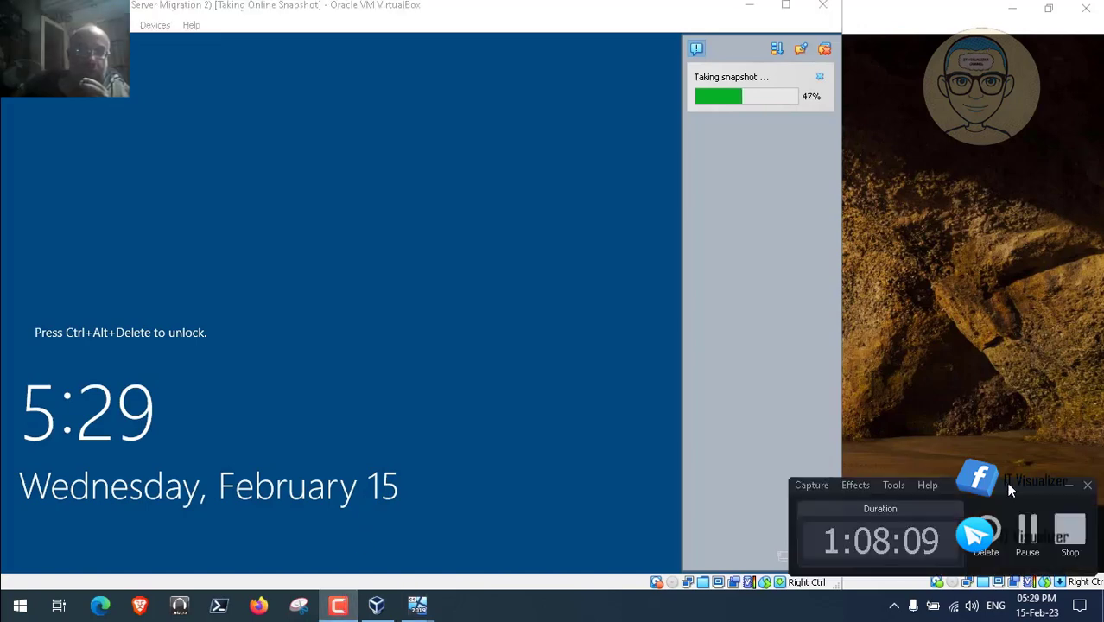
{"action": "left_click", "coordinate": [1036, 530]}
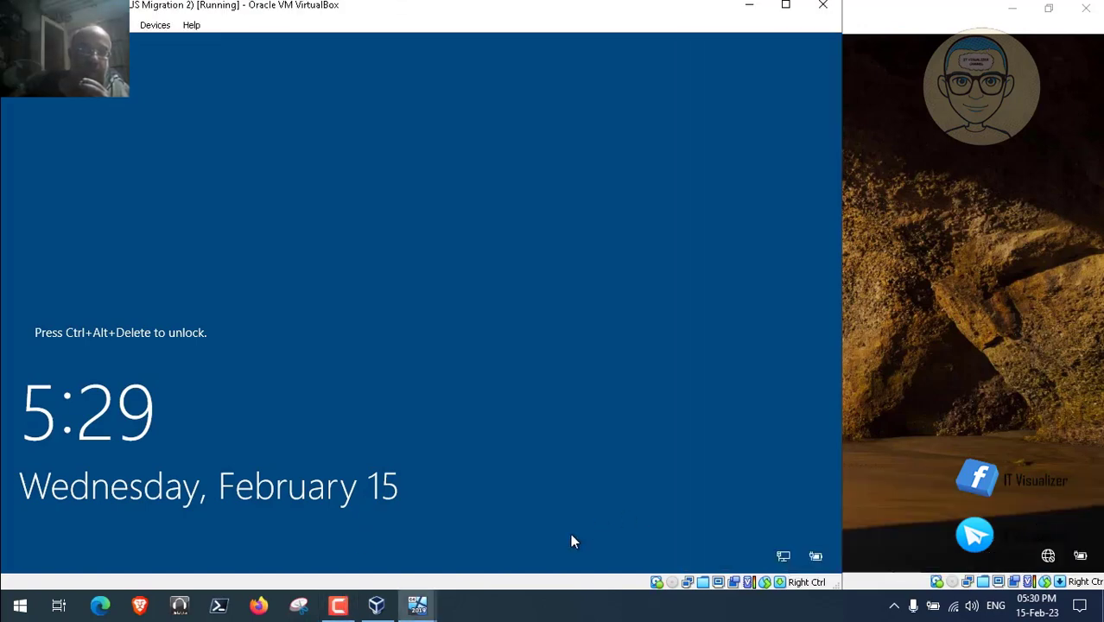
{"action": "left_click", "coordinate": [418, 604]}
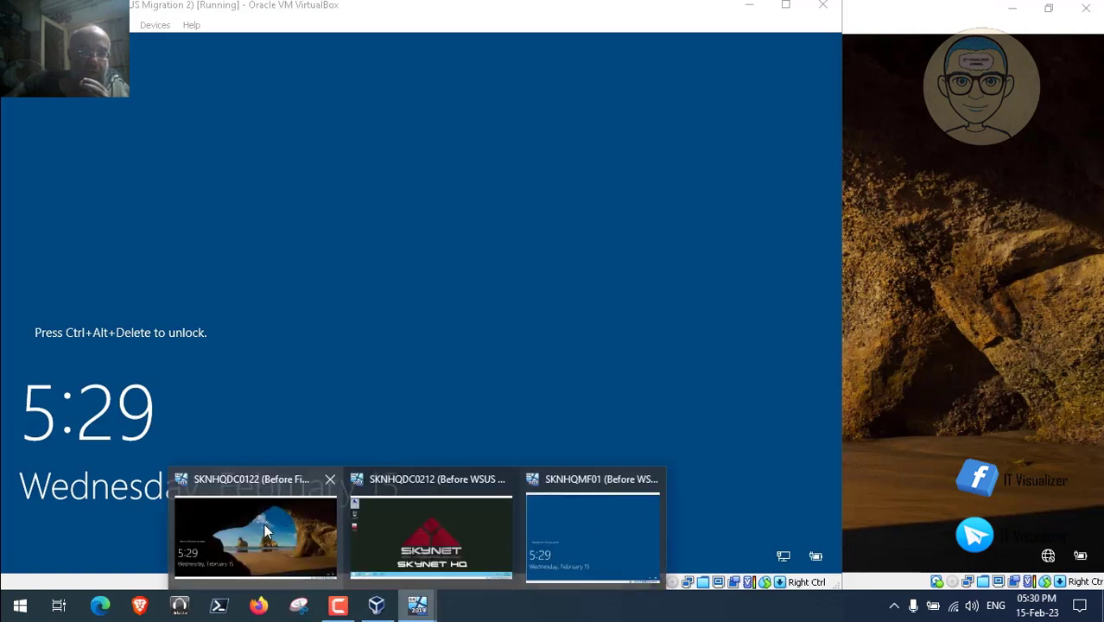
Bring SKNHQDC0122 to the front and snapshot it as 'Before WSUS Migration 2'
{"action": "left_click", "coordinate": [265, 523]}
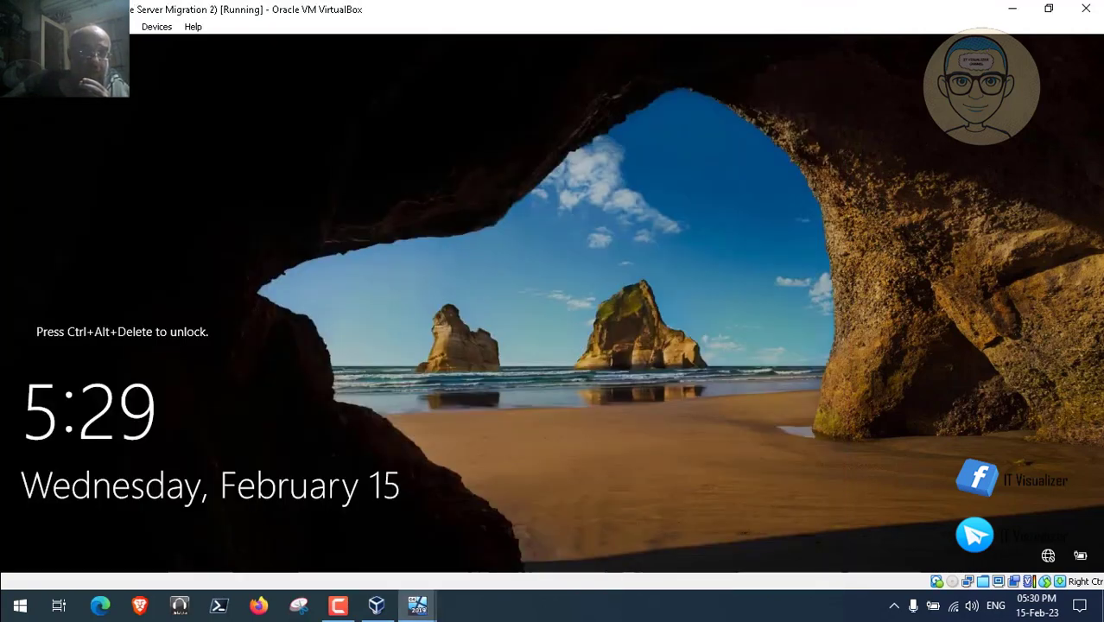
{"action": "left_click", "coordinate": [61, 27]}
{"action": "left_click", "coordinate": [69, 69]}
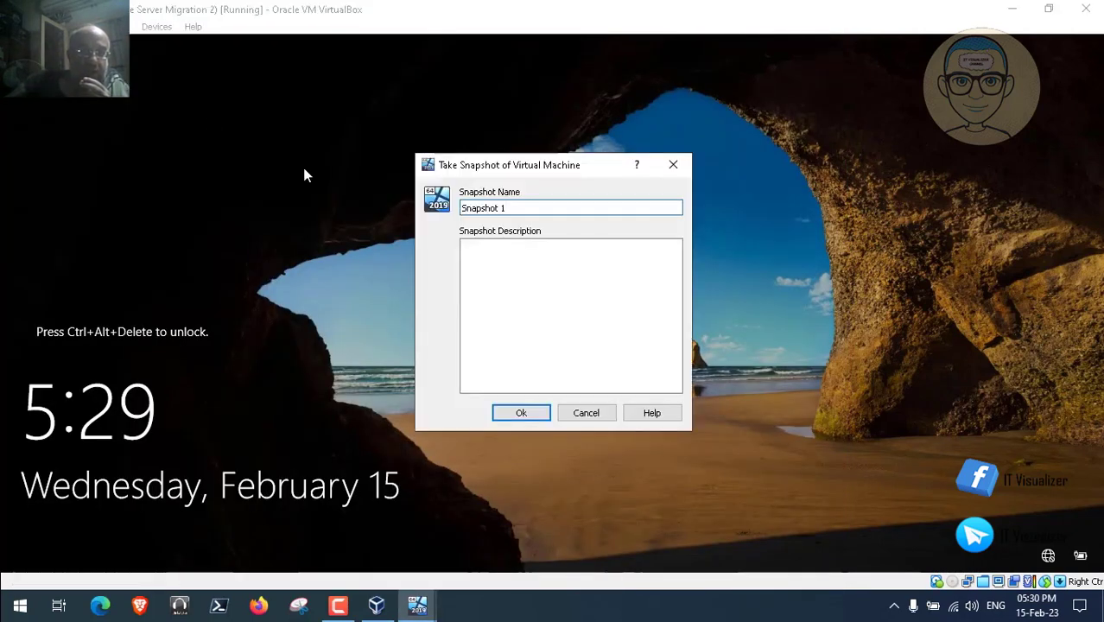
{"action": "key", "text": "BackSpace"}
{"action": "key", "text": "BackSpace"}
{"action": "key", "text": "BackSpace"}
{"action": "key", "text": "BackSpace"}
{"action": "key", "text": "BackSpace"}
{"action": "key", "text": "BackSpace"}
{"action": "key", "text": "BackSpace"}
{"action": "key", "text": "BackSpace"}
{"action": "key", "text": "BackSpace"}
{"action": "key", "text": "ctrl+v"}
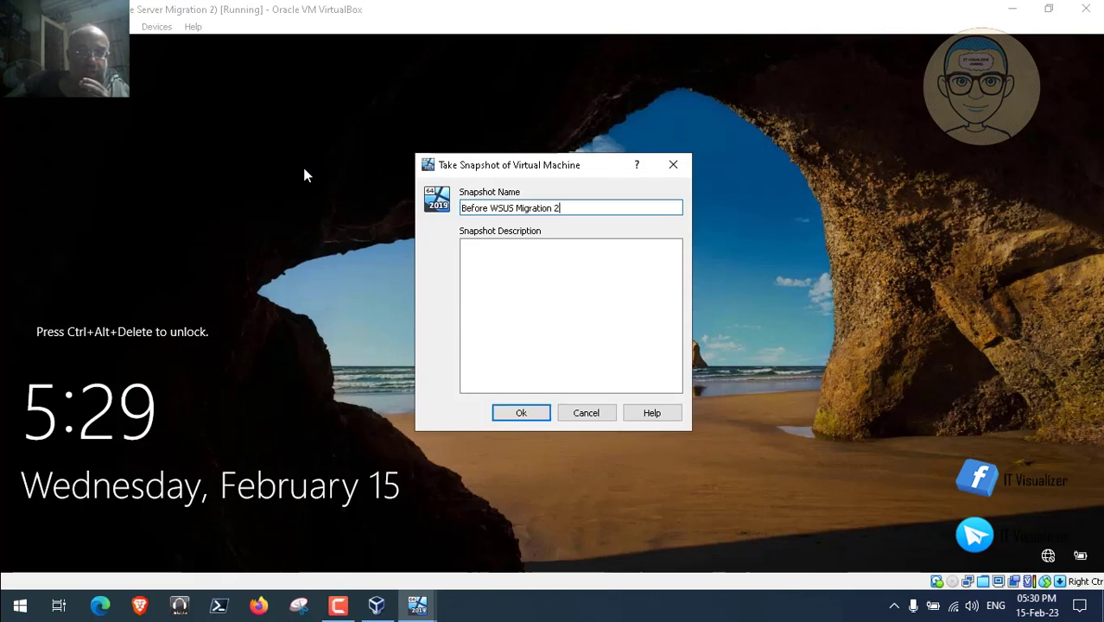
{"action": "left_click", "coordinate": [521, 412]}
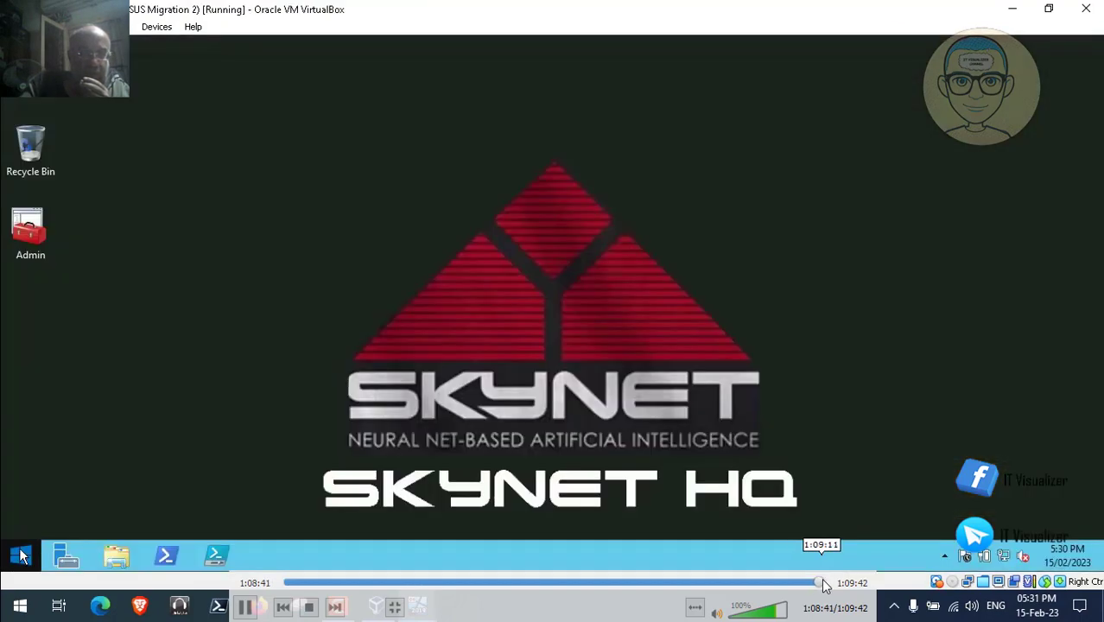
Confirm the server shutdown, exit VLC full-screen playback and close the video player
{"action": "left_click", "coordinate": [259, 522]}
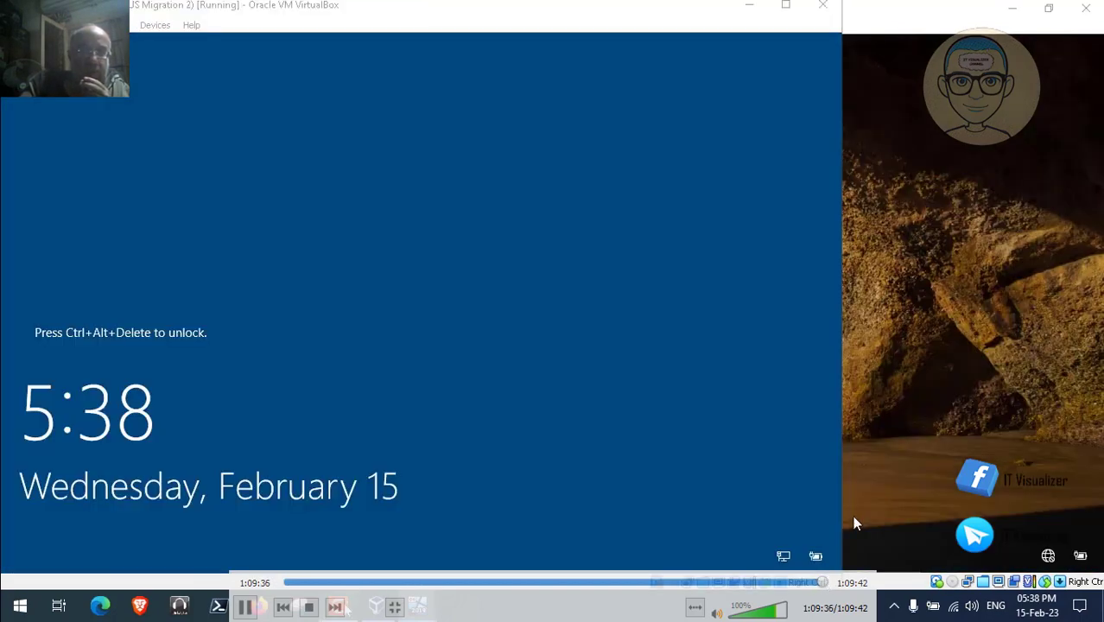
{"action": "double_click", "coordinate": [672, 340]}
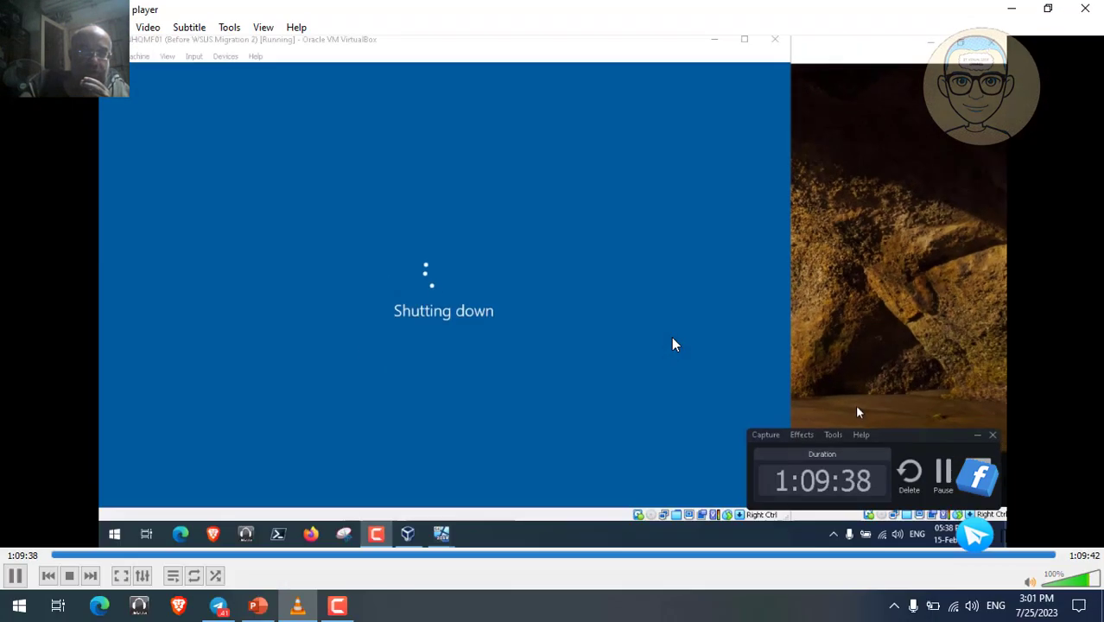
{"action": "left_click", "coordinate": [1084, 8]}
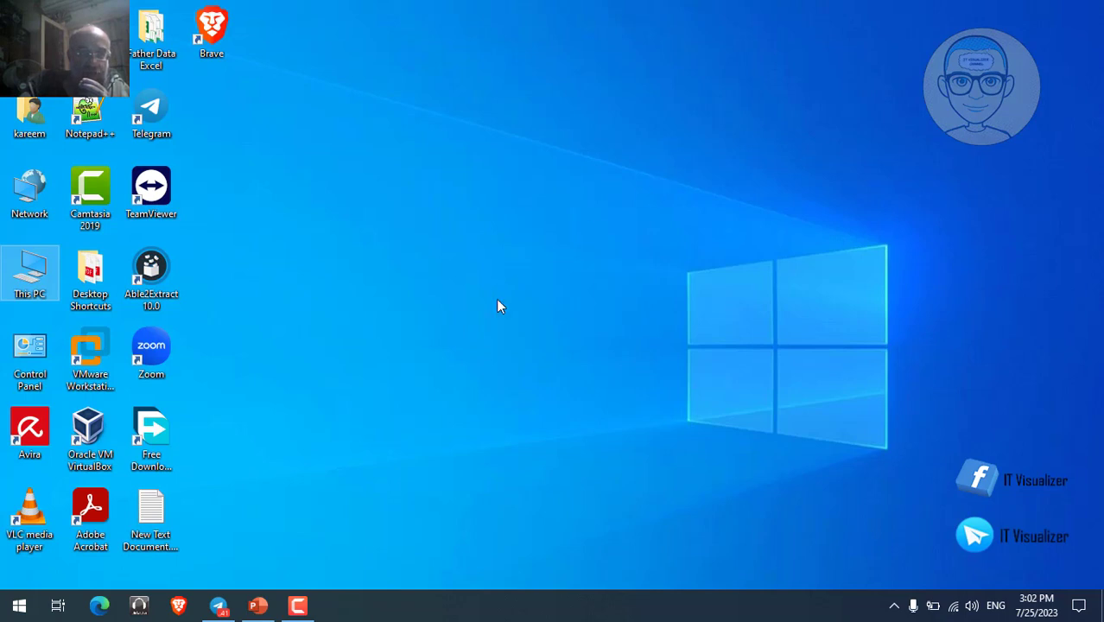
{"action": "left_click", "coordinate": [297, 605]}
{"action": "left_click", "coordinate": [1068, 531]}
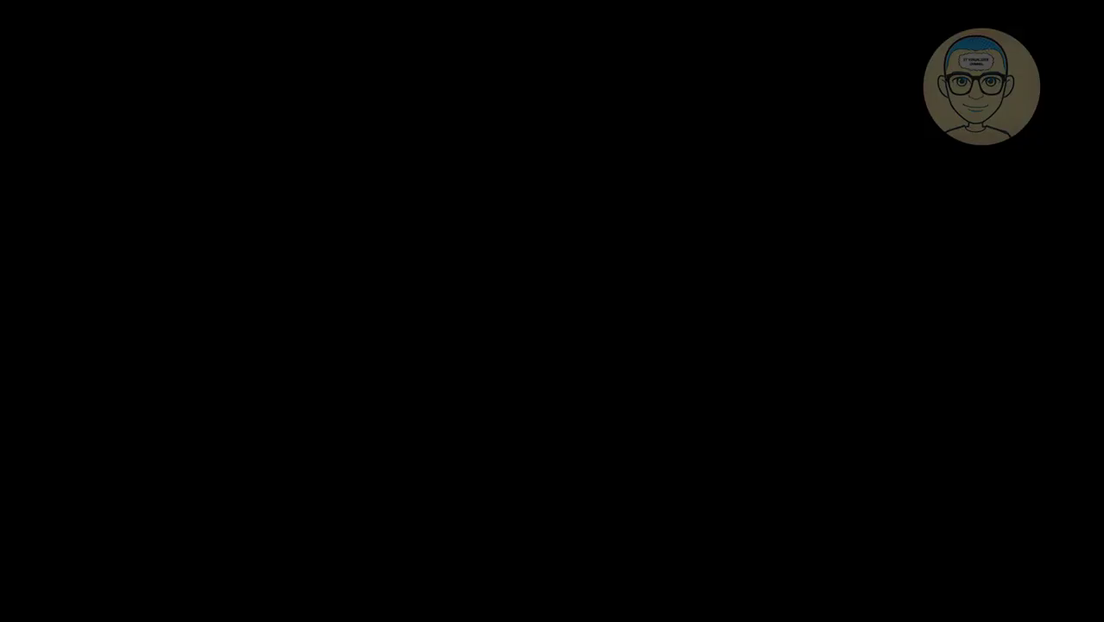